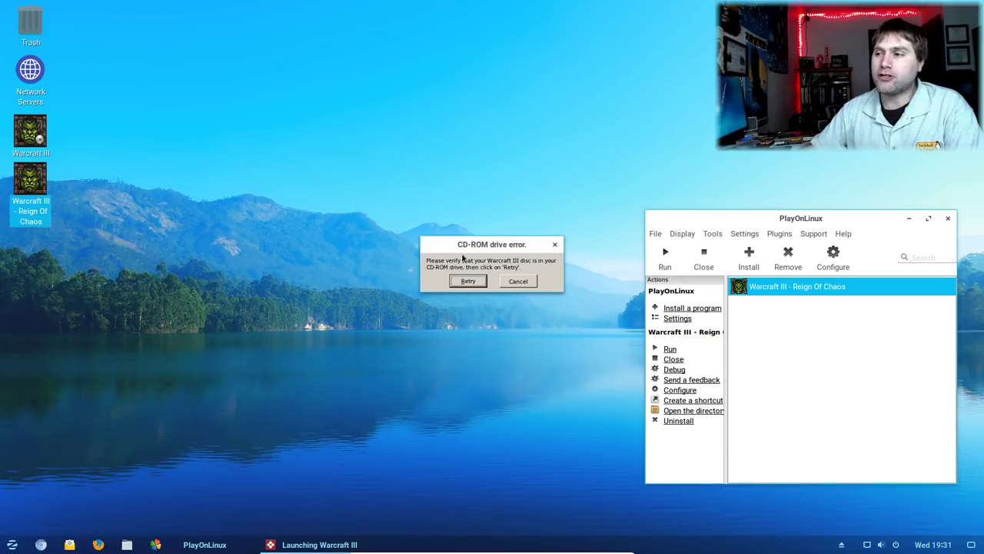
# - Retry the Warcraft III disc check once, cancel the launch and switch to Firefox
pyautogui.click(466, 281)
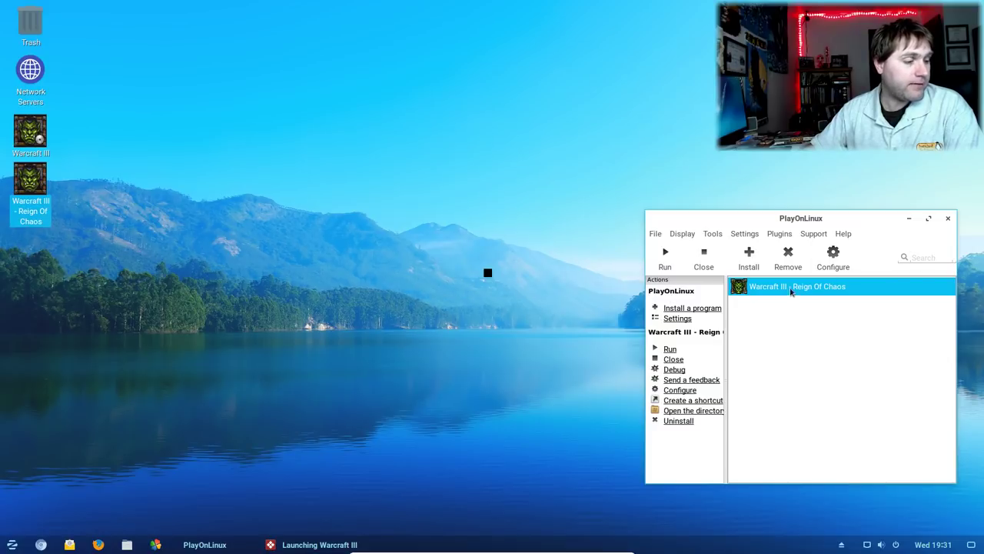
pyautogui.click(98, 544)
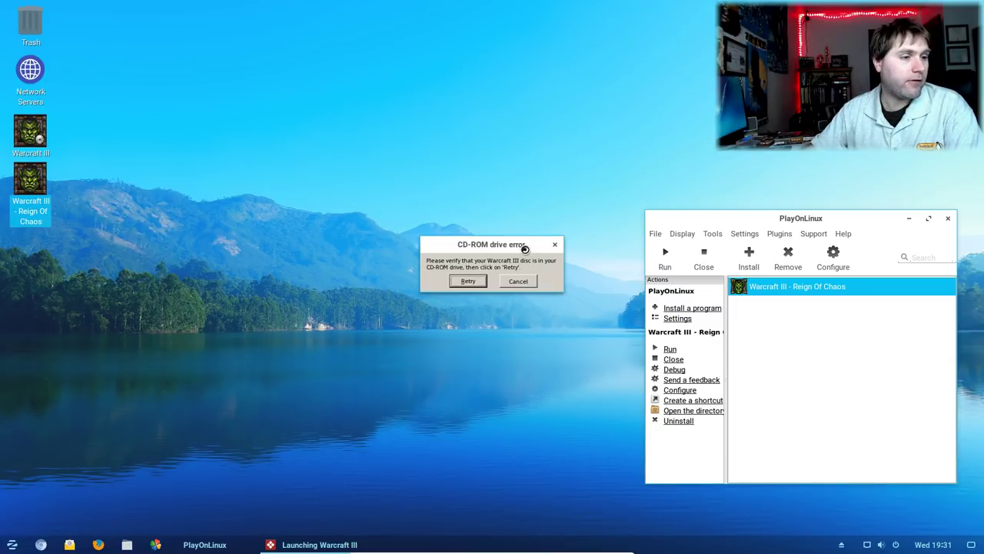
pyautogui.click(528, 282)
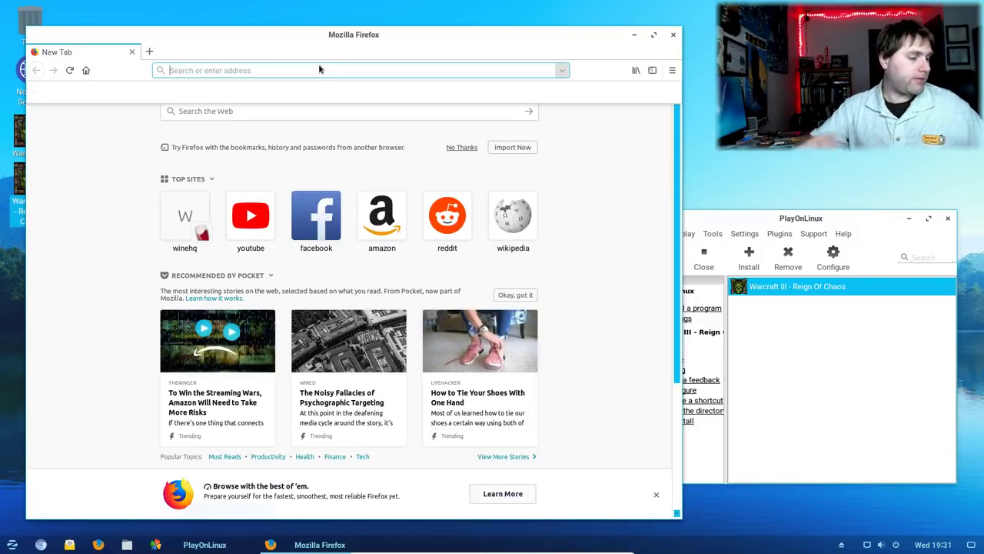
# - Search the web for "warcraft III RoC update"
pyautogui.write('warcraft ')
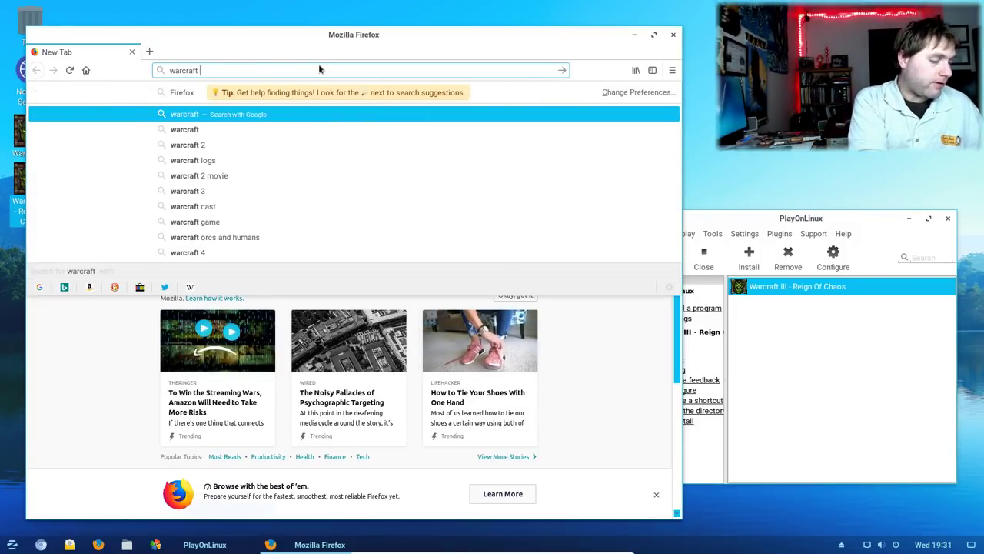
pyautogui.write('lIII')
pyautogui.press('BackSpace')
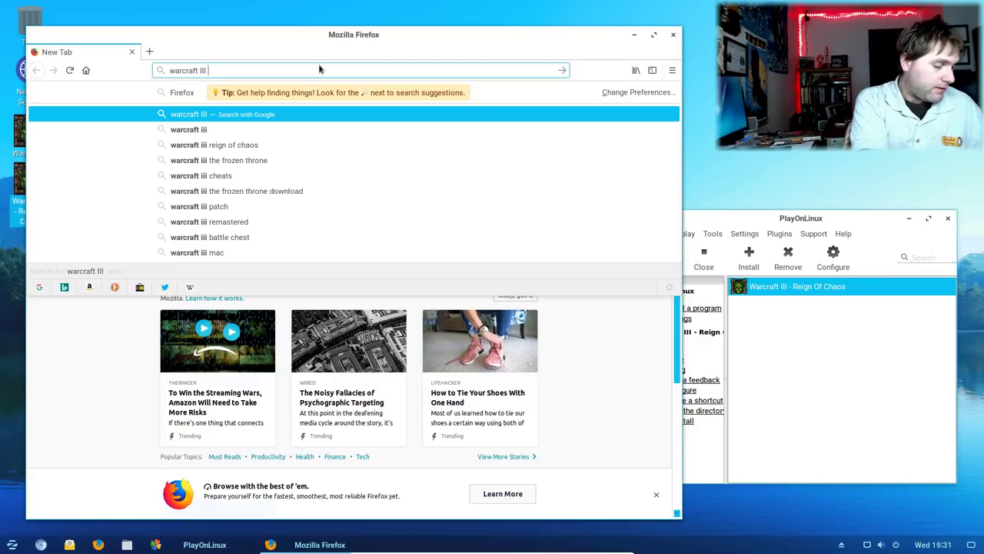
pyautogui.write('RoC')
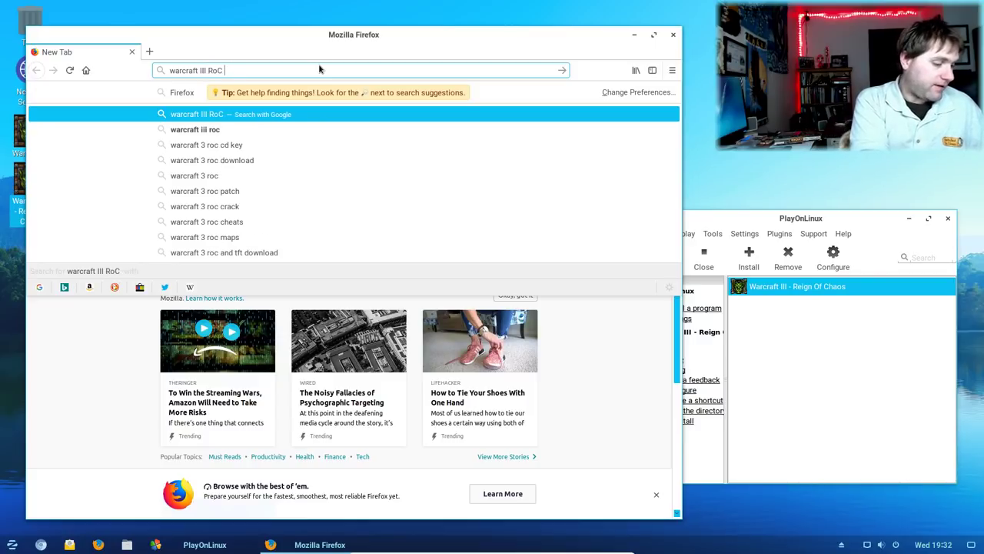
pyautogui.write(' update')
pyautogui.press('Return')
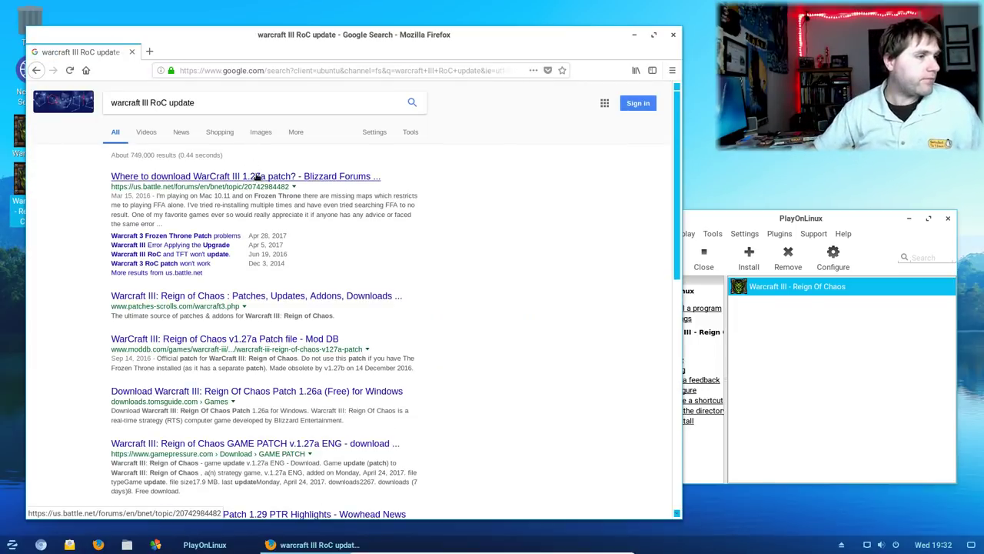
# - Download War3TFT_127a_English.exe from the Blizzard Forums thread about the WarCraft III 1.27a patch, saving the file, and close the browser
pyautogui.click(229, 178)
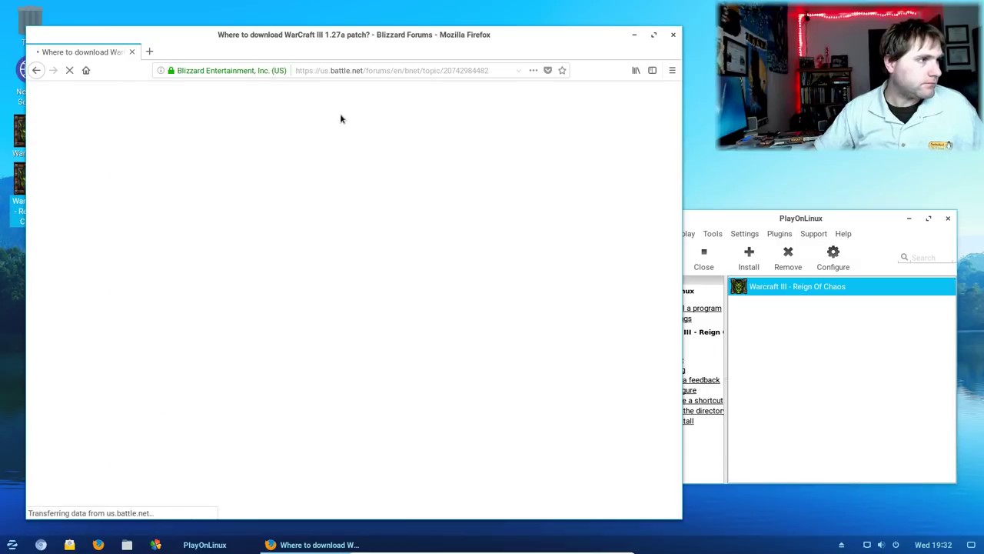
pyautogui.scroll(-2, 342, 292)
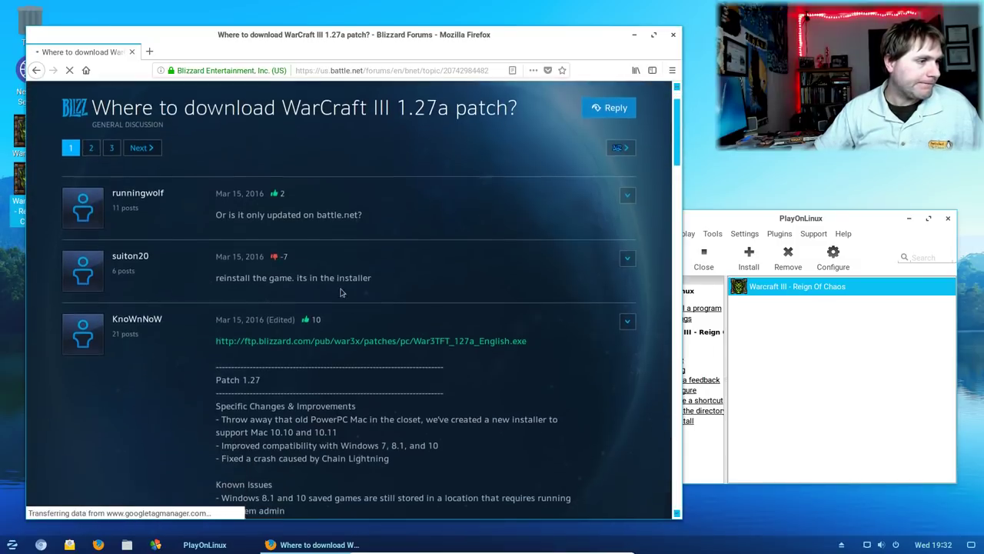
pyautogui.click(369, 310)
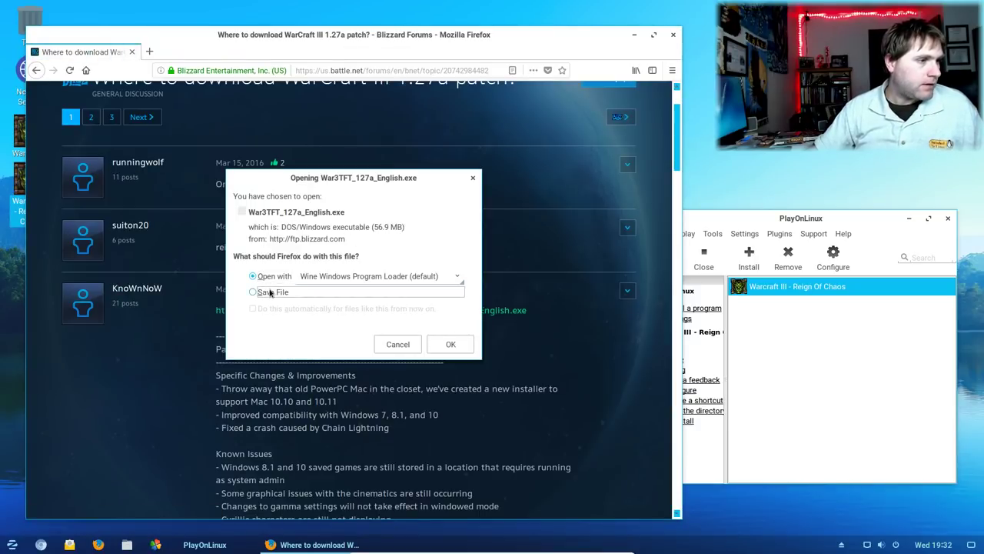
pyautogui.click(451, 344)
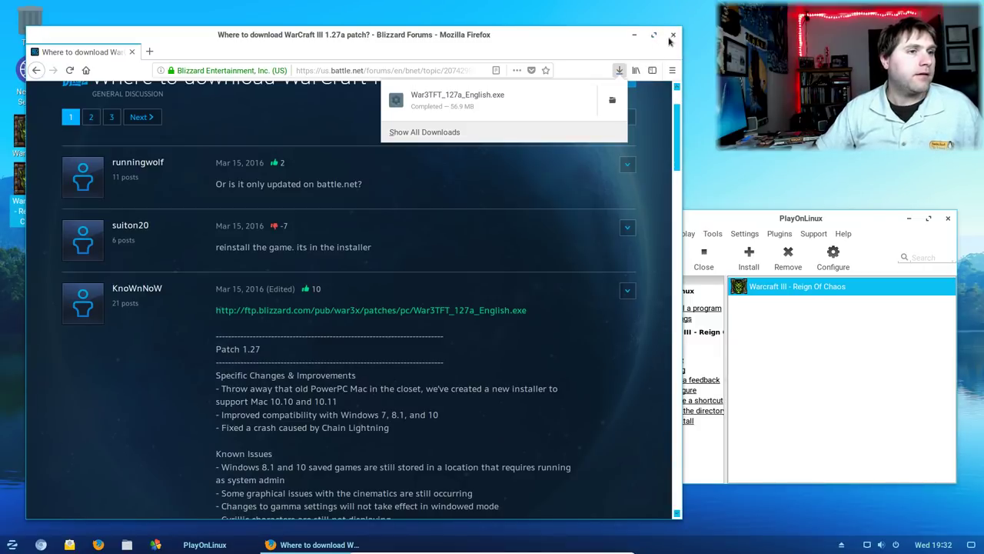
pyautogui.click(623, 38)
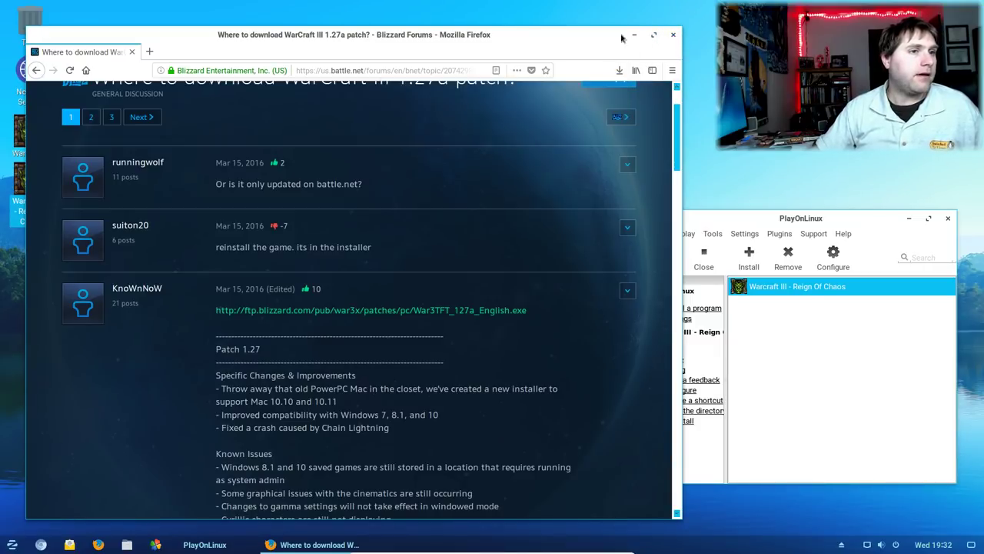
pyautogui.click(674, 37)
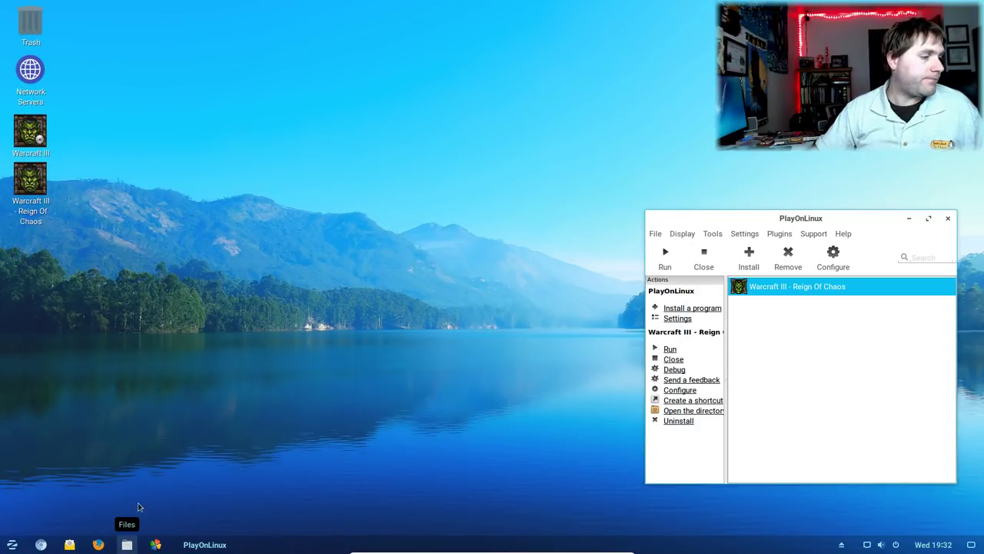
# - Check the Downloads folder for the patch file in the file manager and close it
pyautogui.click(127, 544)
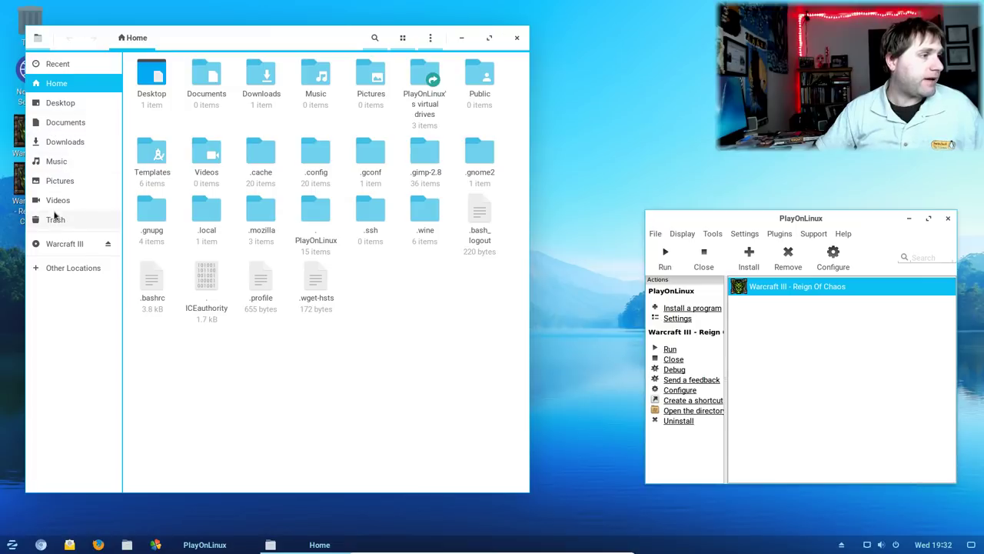
pyautogui.click(61, 103)
pyautogui.click(66, 122)
pyautogui.click(65, 141)
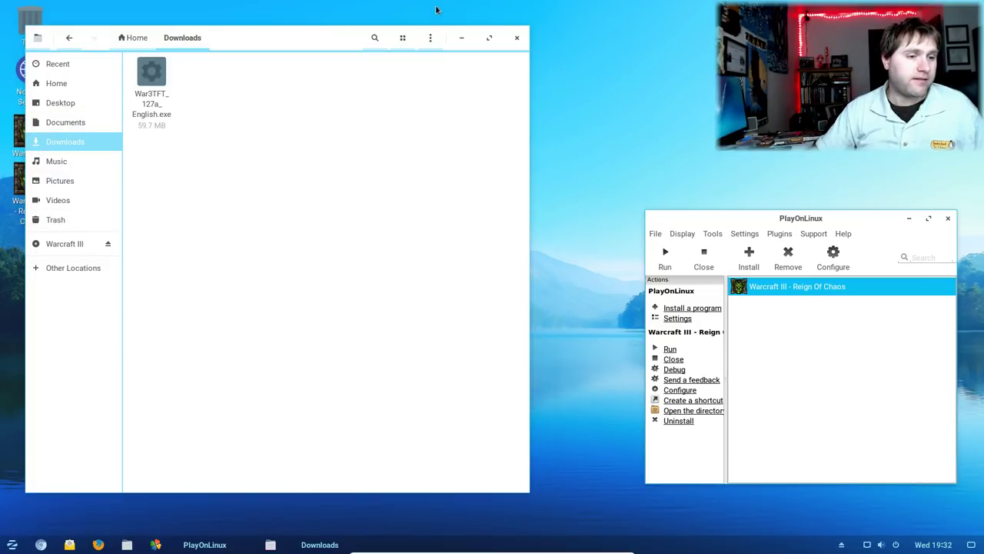
pyautogui.click(515, 38)
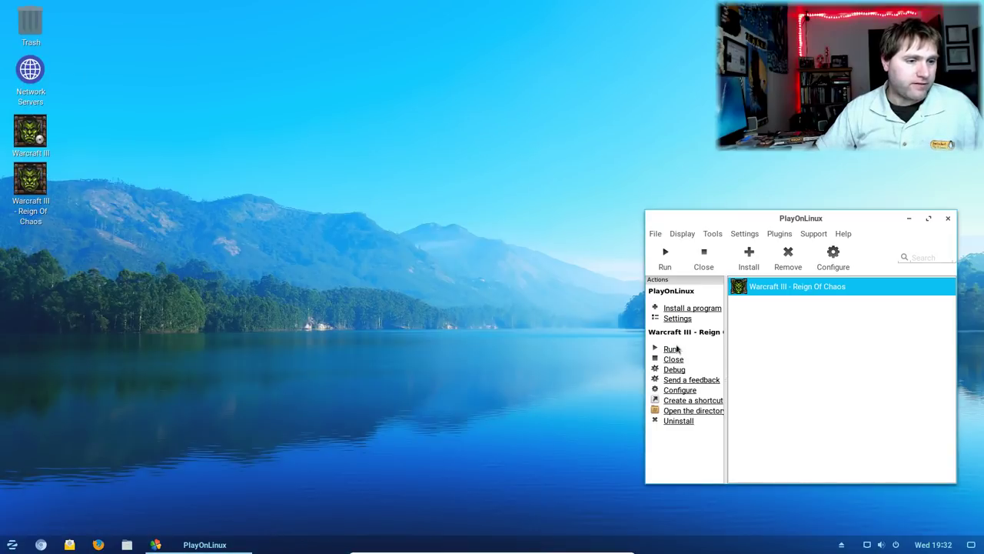
# - Start a manual installation of a non-listed program in PlayOnLinux that updates the existing application Warcraft III - Reign Of Chaos
pyautogui.click(681, 310)
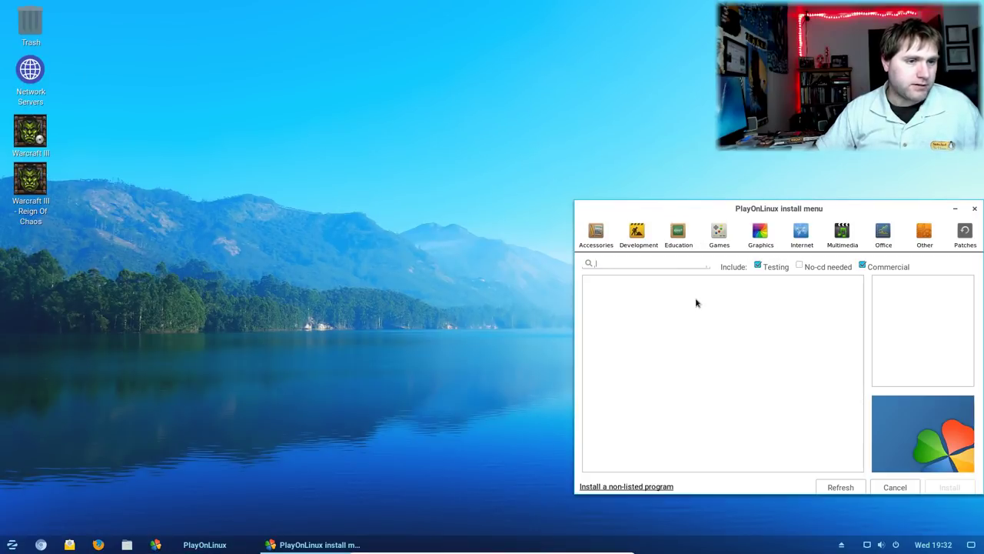
pyautogui.click(608, 487)
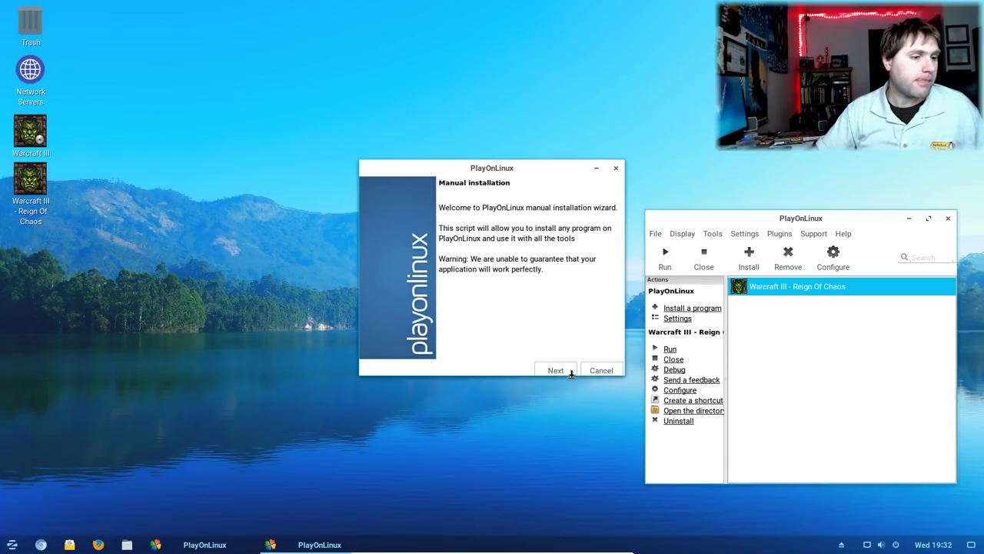
pyautogui.click(569, 372)
pyautogui.click(446, 251)
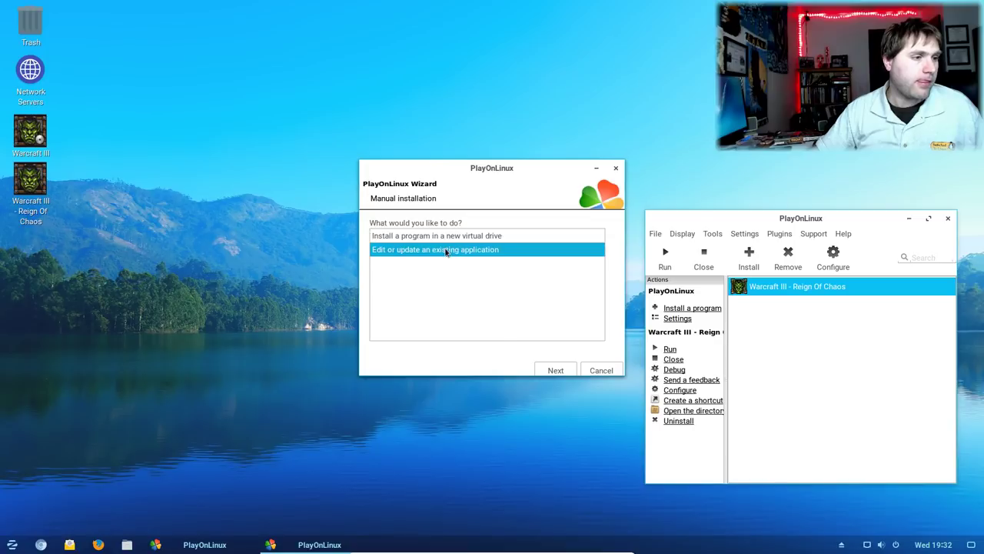
pyautogui.click(554, 370)
pyautogui.click(440, 243)
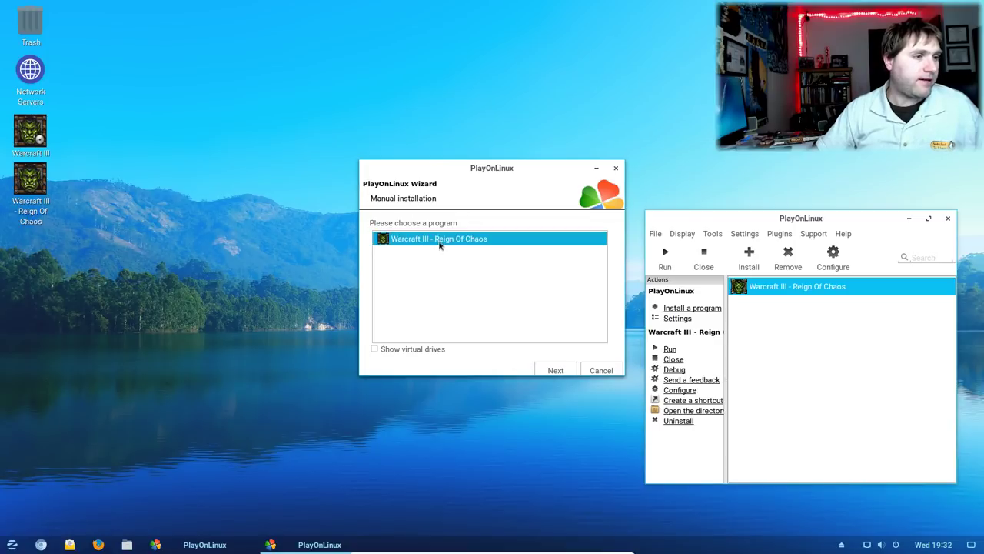
pyautogui.click(568, 371)
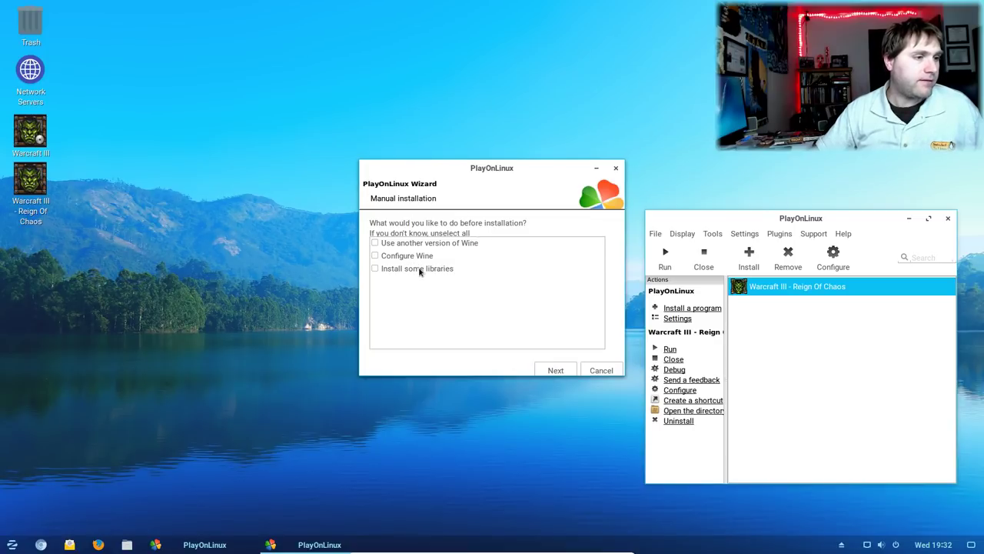
# - Leave all pre-installation options unselected, keep the 32 bits windows installation and choose to install from another file
pyautogui.click(566, 370)
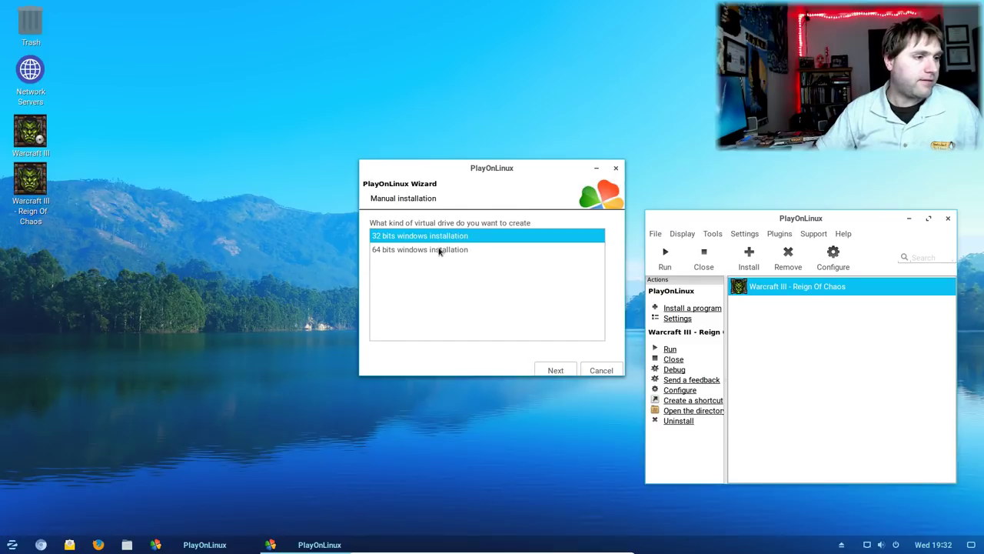
pyautogui.click(571, 371)
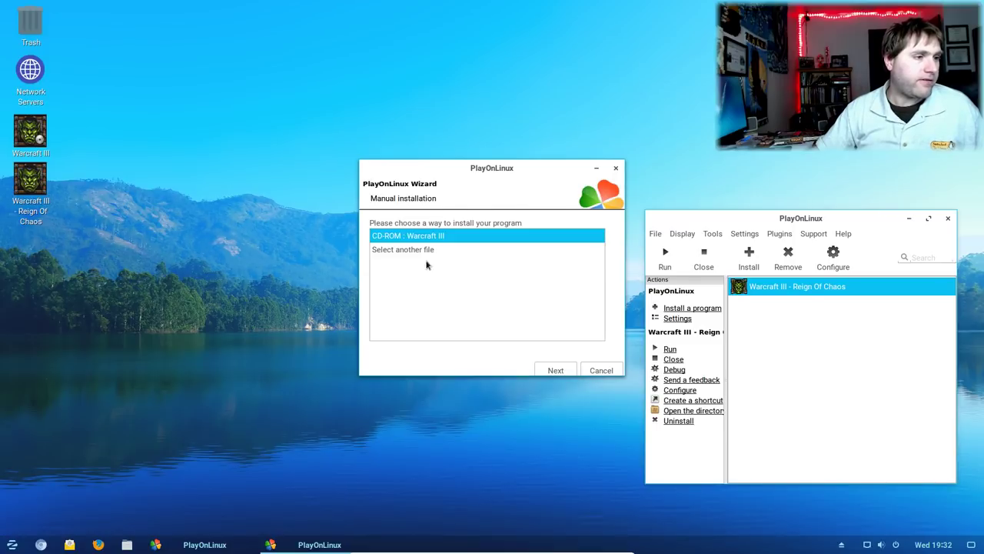
pyautogui.click(402, 250)
pyautogui.doubleClick(436, 254)
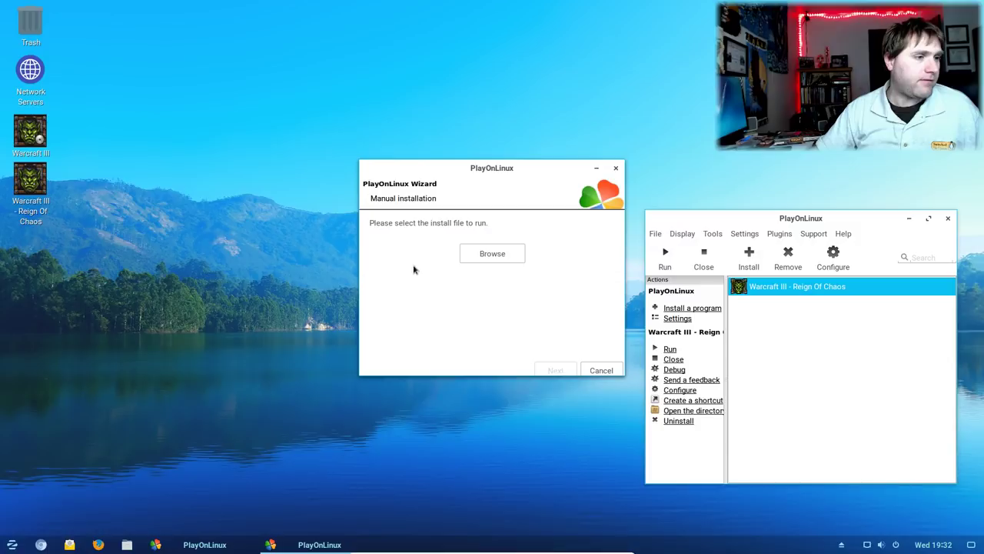
# - Select War3TFT_127a_English.exe from Downloads as the install file, try to apply the patch and close the Blizzard Updater dialogs
pyautogui.click(500, 250)
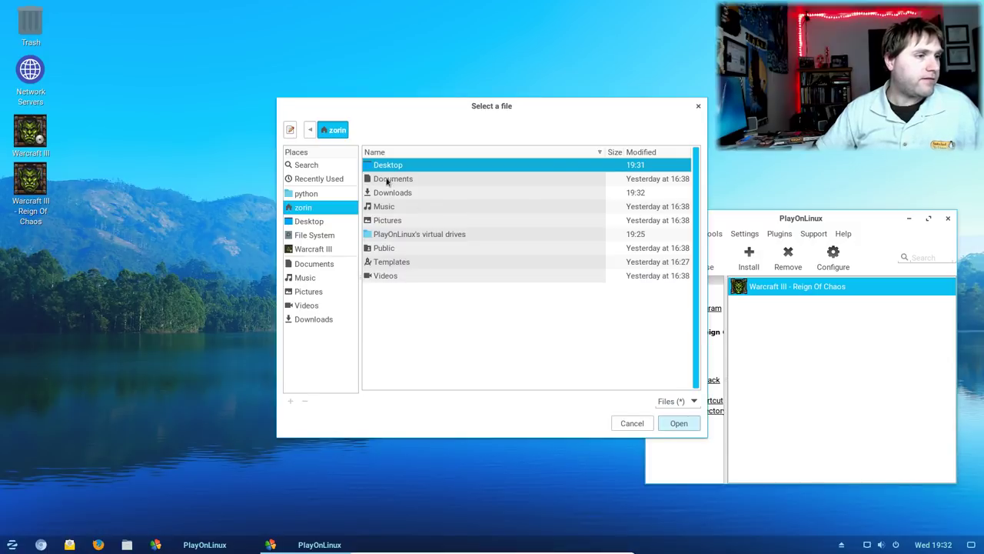
pyautogui.doubleClick(388, 181)
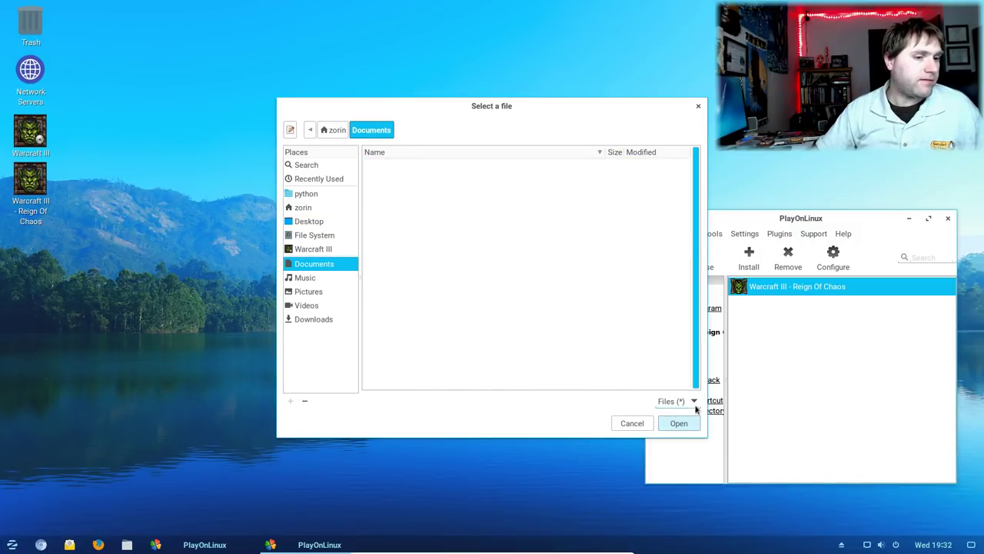
pyautogui.click(339, 132)
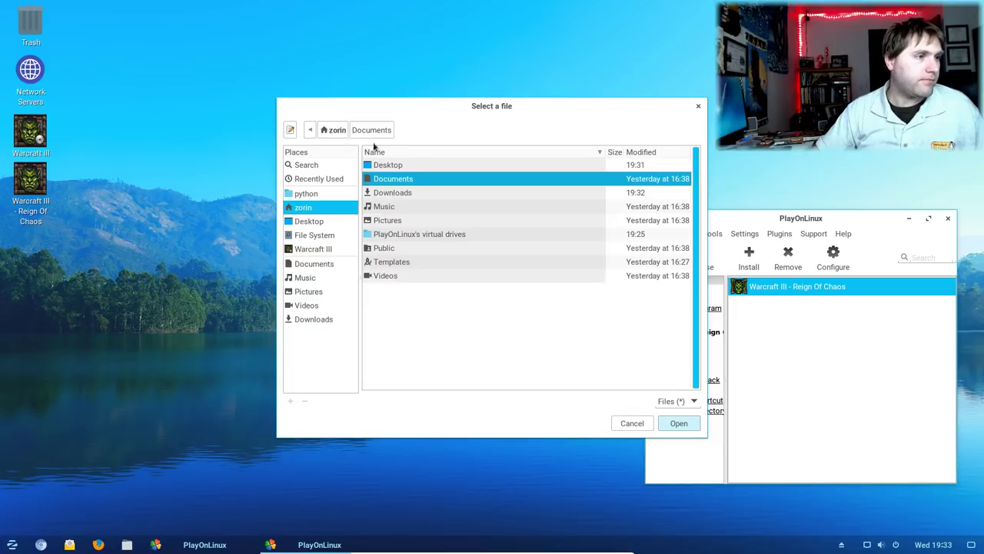
pyautogui.doubleClick(405, 196)
pyautogui.press('Return')
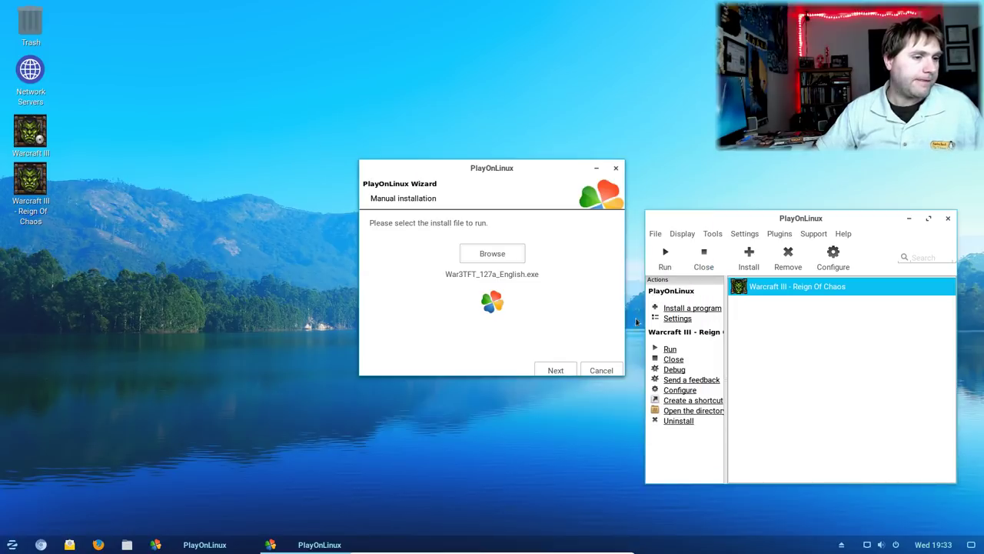
pyautogui.click(554, 371)
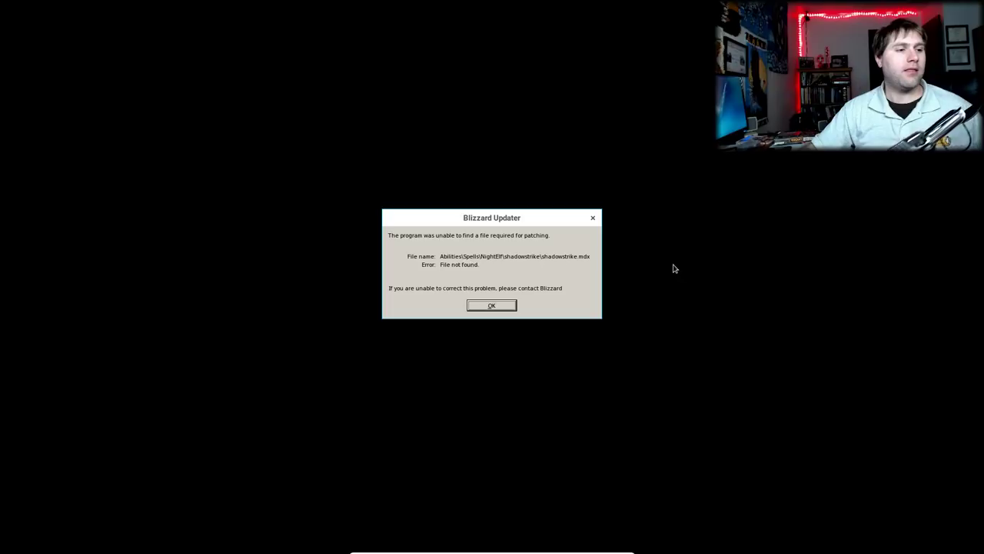
pyautogui.click(487, 307)
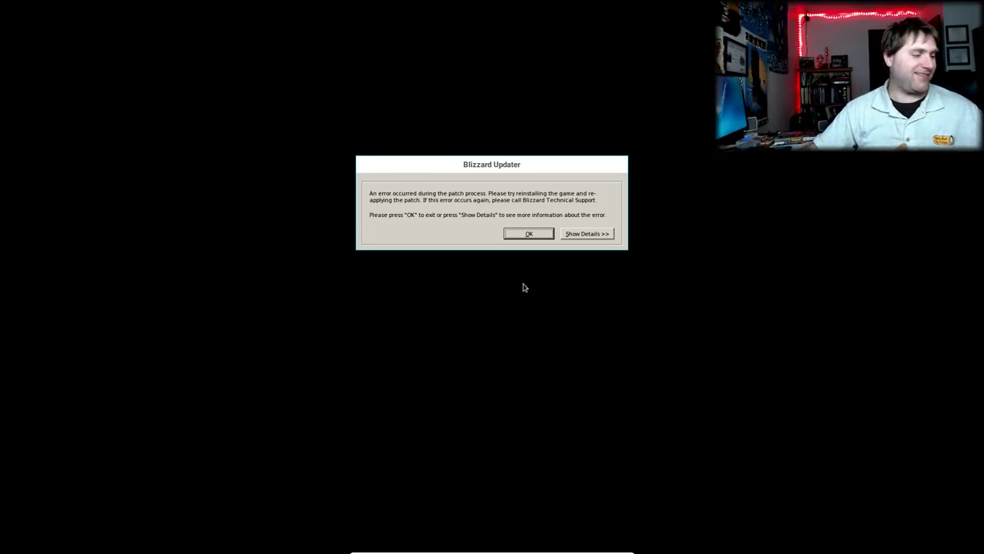
pyautogui.click(528, 233)
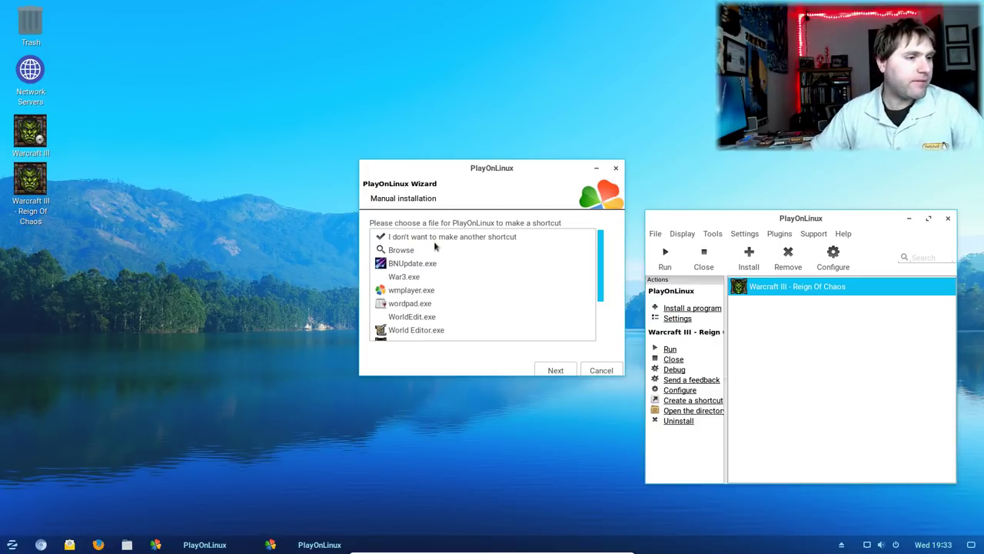
# - Finish the manual installation wizard without making another shortcut
pyautogui.click(409, 238)
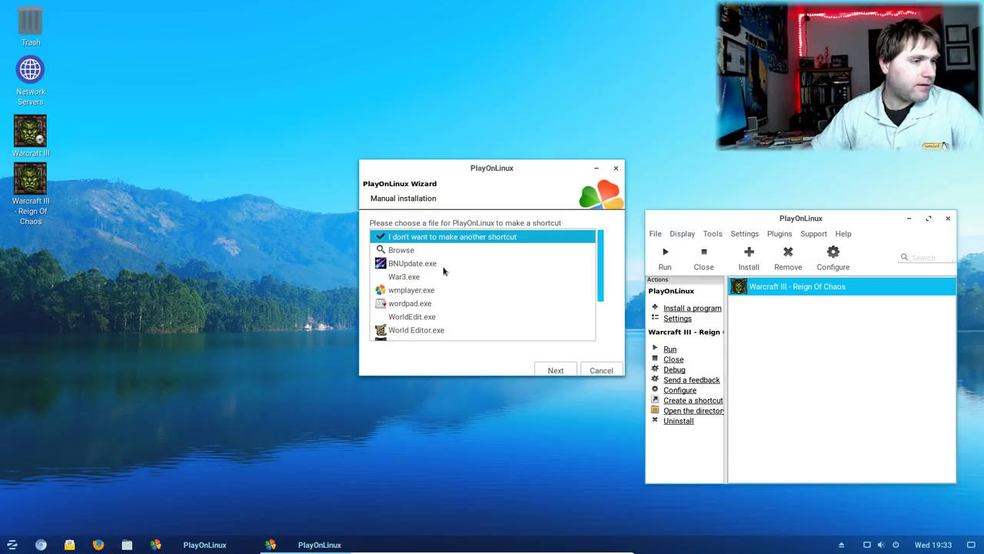
pyautogui.scroll(-1, 444, 271)
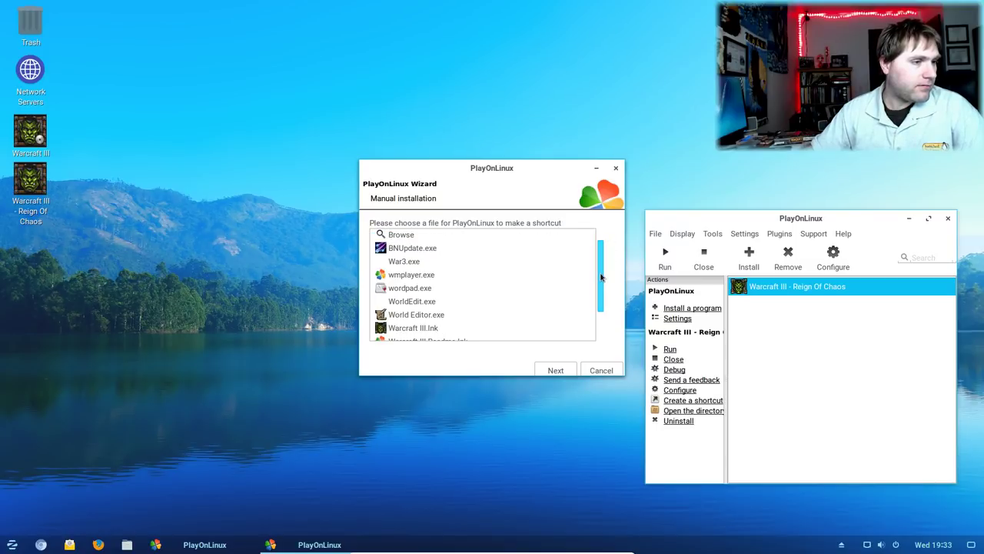
pyautogui.moveTo(597, 271)
pyautogui.mouseDown()
pyautogui.moveTo(602, 311)
pyautogui.moveTo(597, 263)
pyautogui.mouseUp()
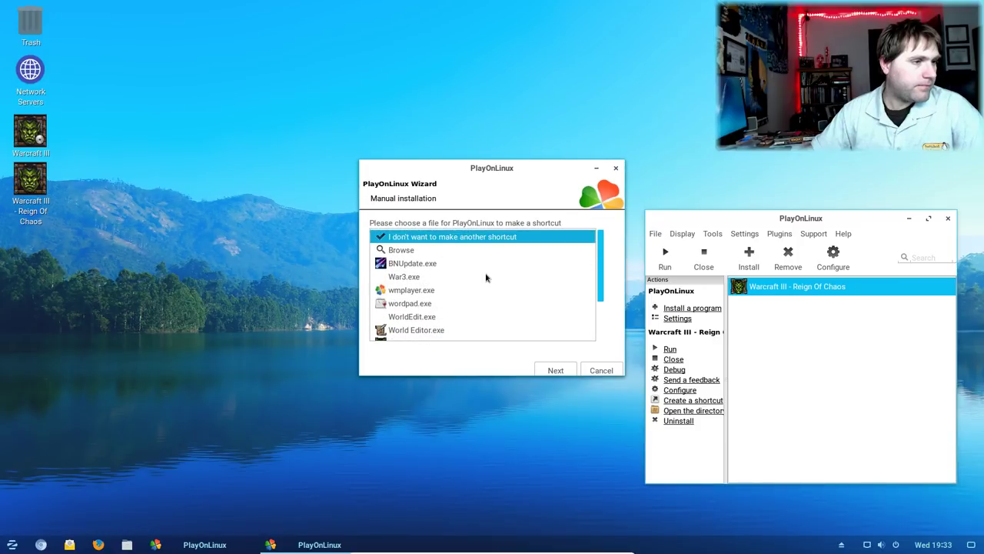
pyautogui.click(557, 370)
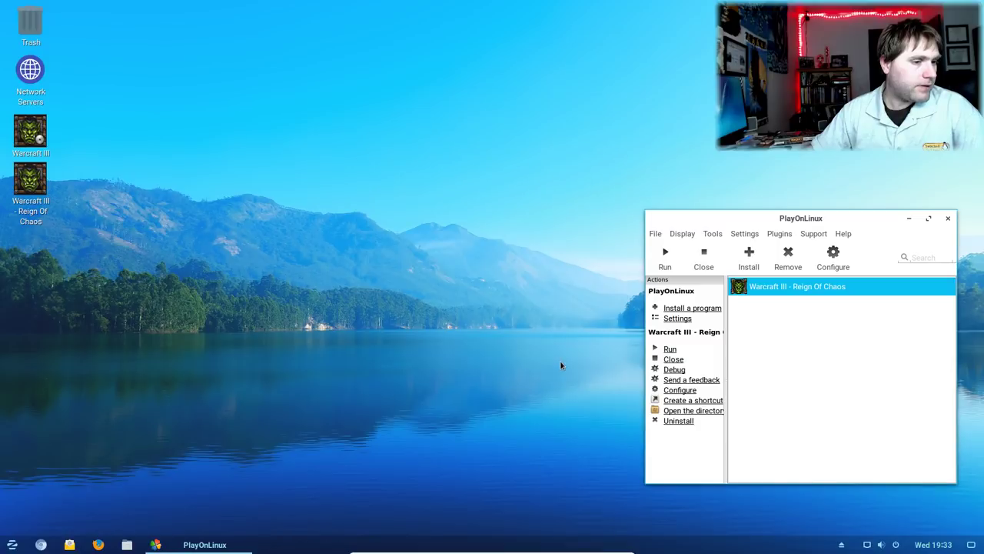
# - Launch Warcraft III - Reign Of Chaos from its desktop shortcut to test it and cancel the CD-ROM drive dialog
pyautogui.click(38, 195)
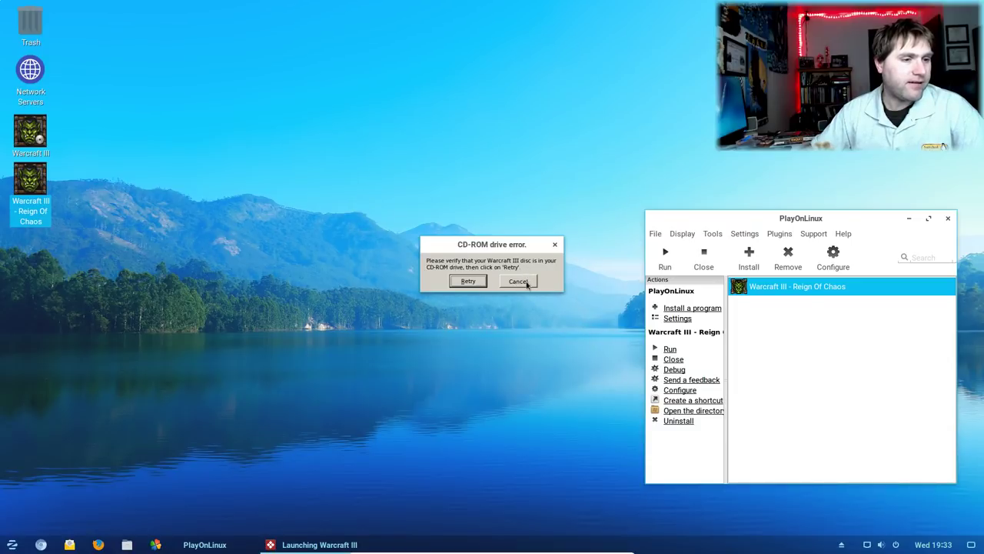
pyautogui.click(519, 282)
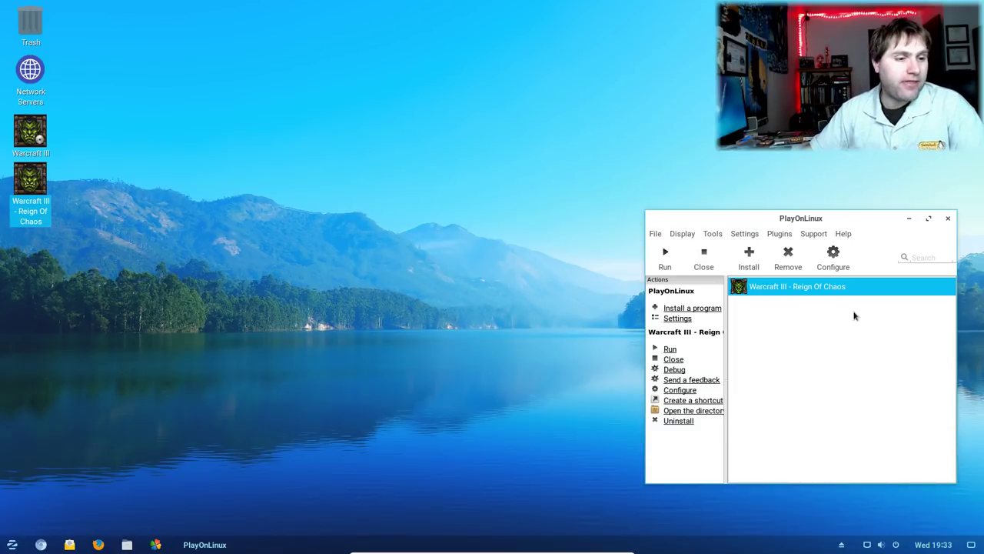
# - Begin another manual installation of a non-listed program in PlayOnLinux, choosing to edit or update the existing Warcraft III - Reign Of Chaos
pyautogui.click(699, 308)
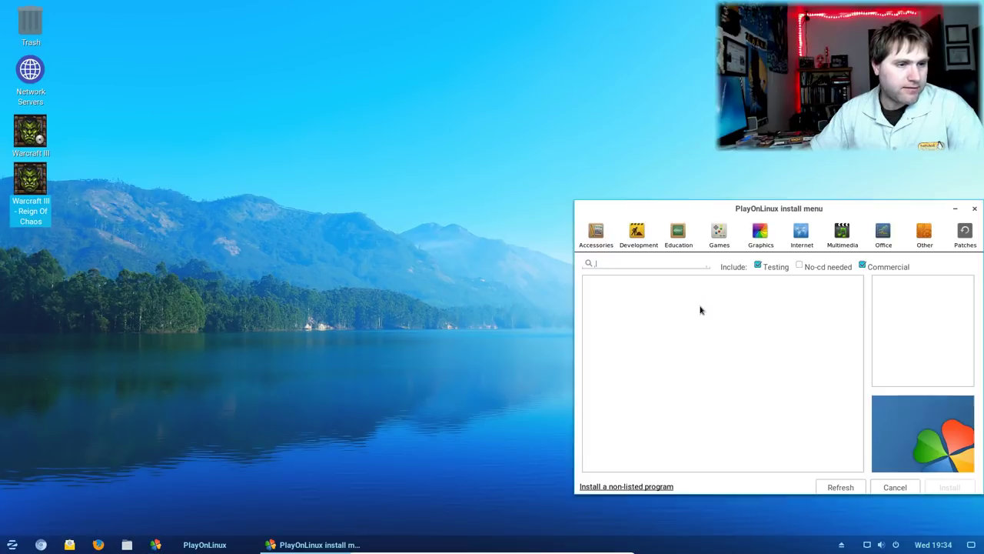
pyautogui.click(626, 487)
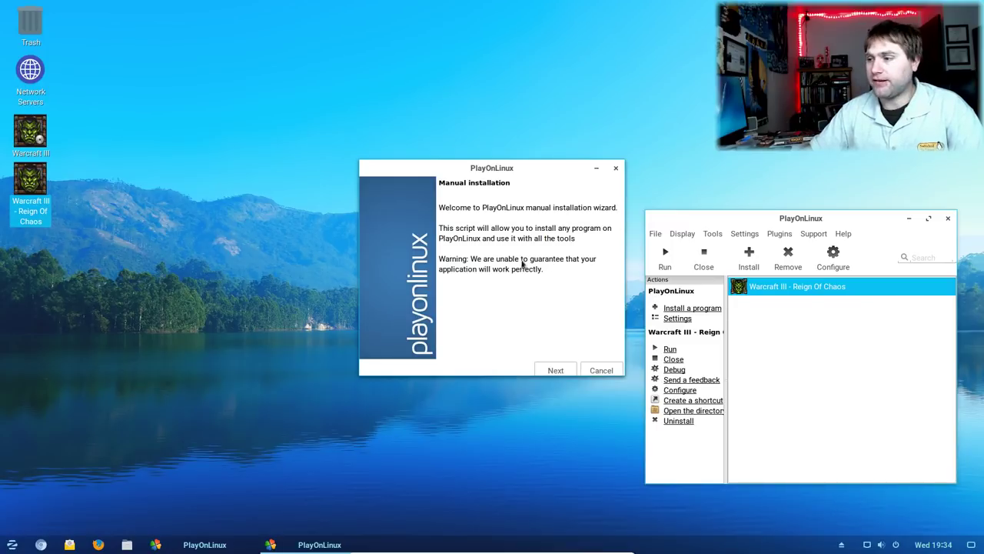
pyautogui.click(562, 370)
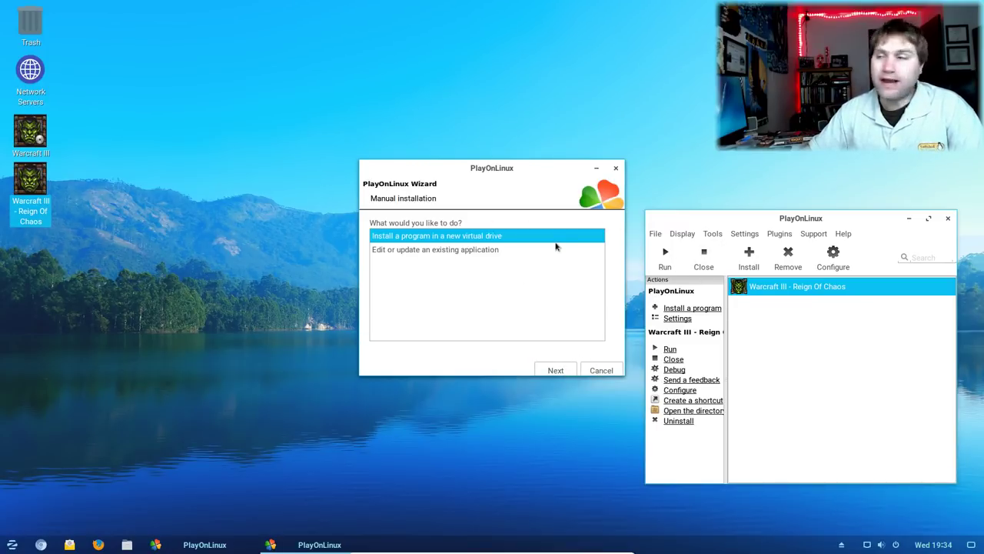
pyautogui.click(475, 250)
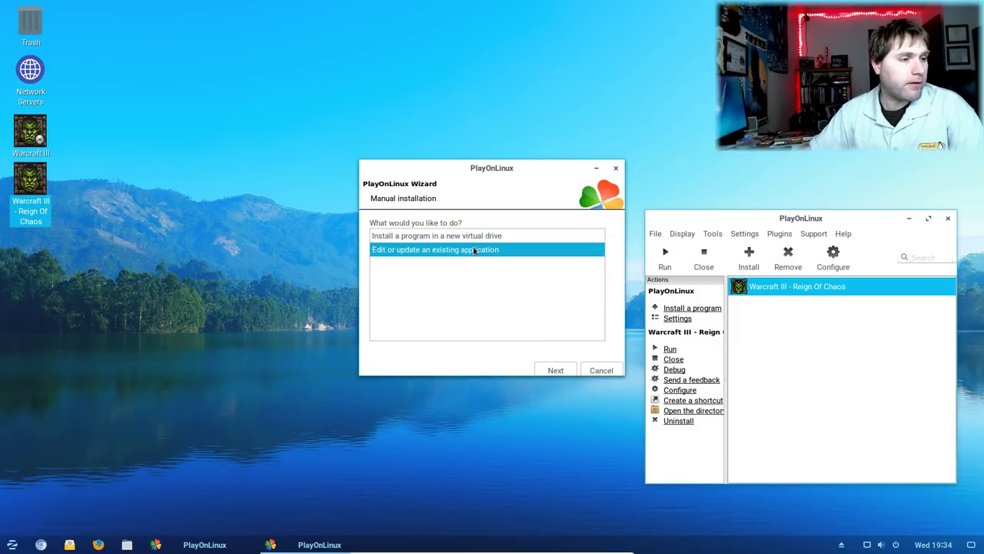
pyautogui.click(555, 371)
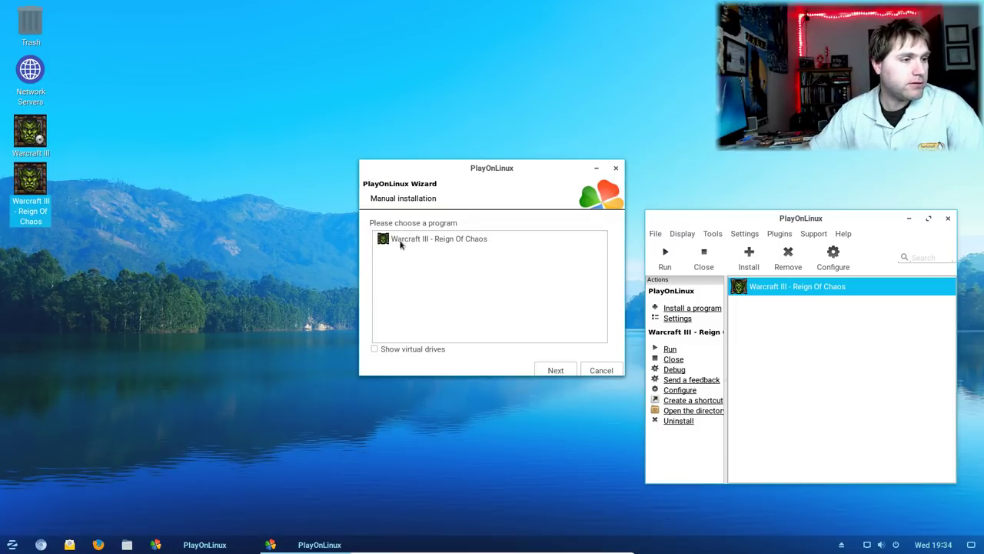
pyautogui.click(400, 244)
pyautogui.click(555, 371)
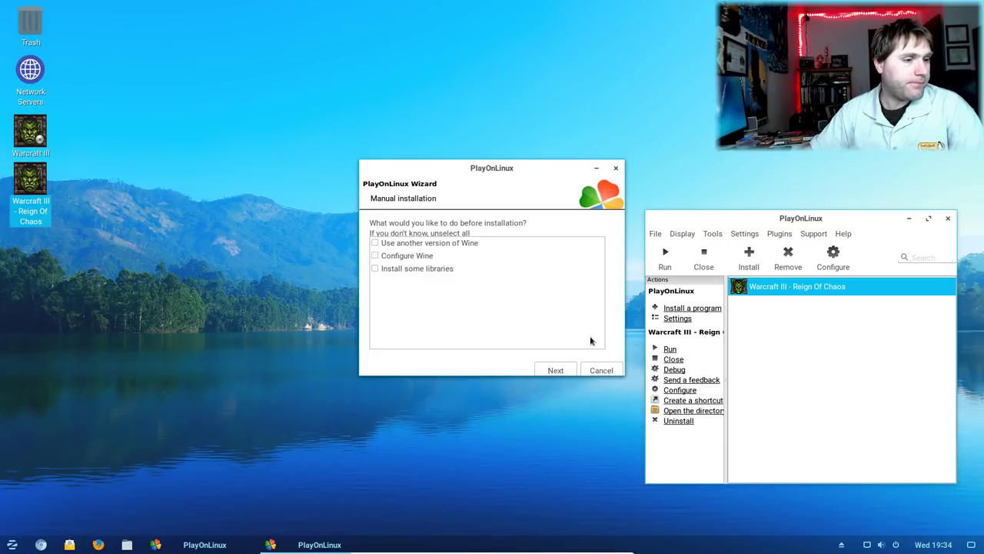
# - Skip all pre-installation options, keep the 32 bits windows installation and choose to select another file as the installer
pyautogui.click(555, 371)
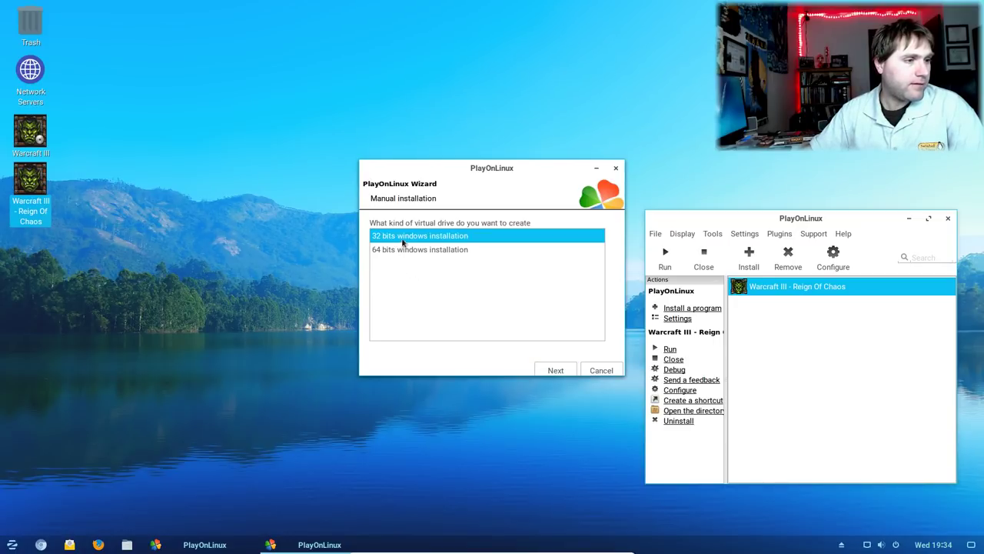
pyautogui.click(558, 370)
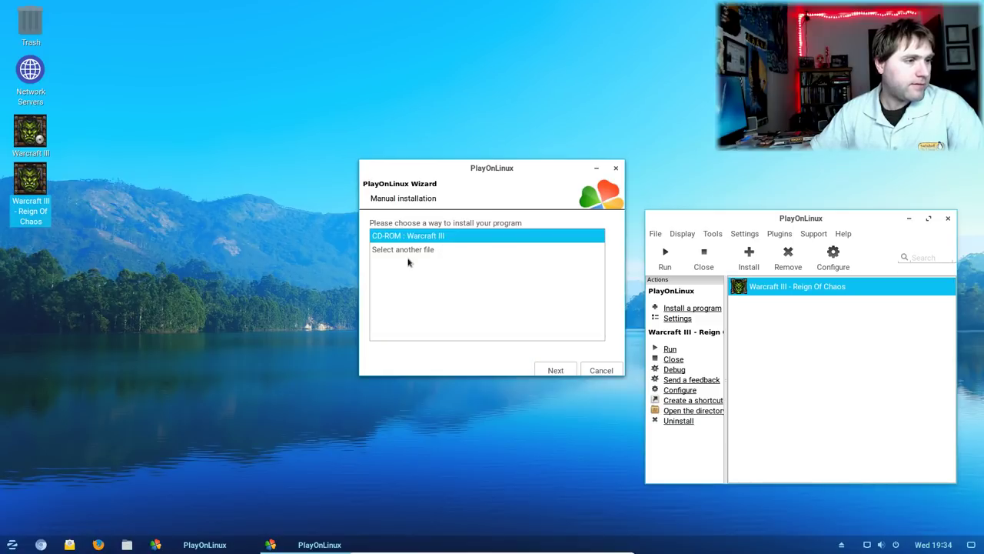
pyautogui.doubleClick(407, 249)
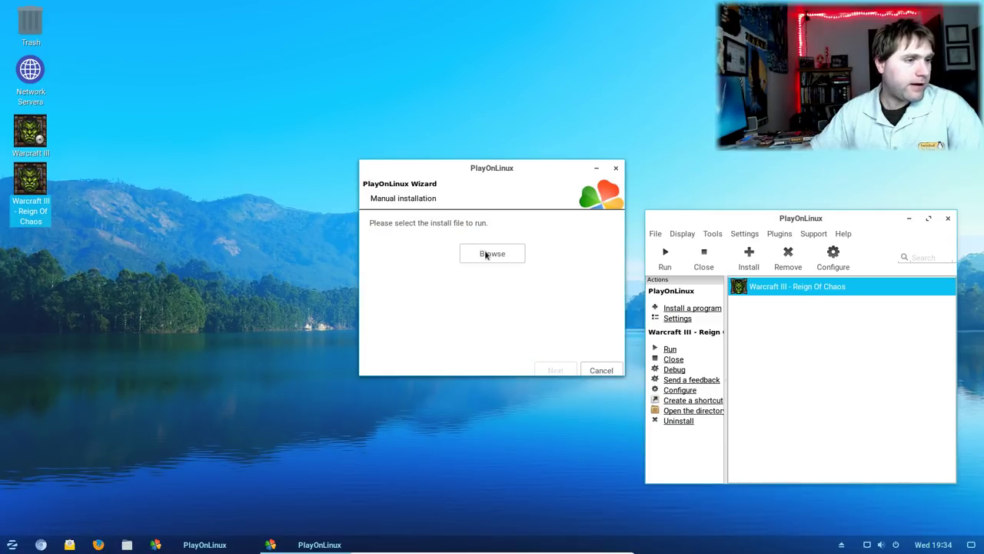
# - Try again to apply War3TFT_127a_English.exe from Downloads, display the Blizzard Updater details and close its dialogs
pyautogui.click(486, 254)
pyautogui.doubleClick(388, 192)
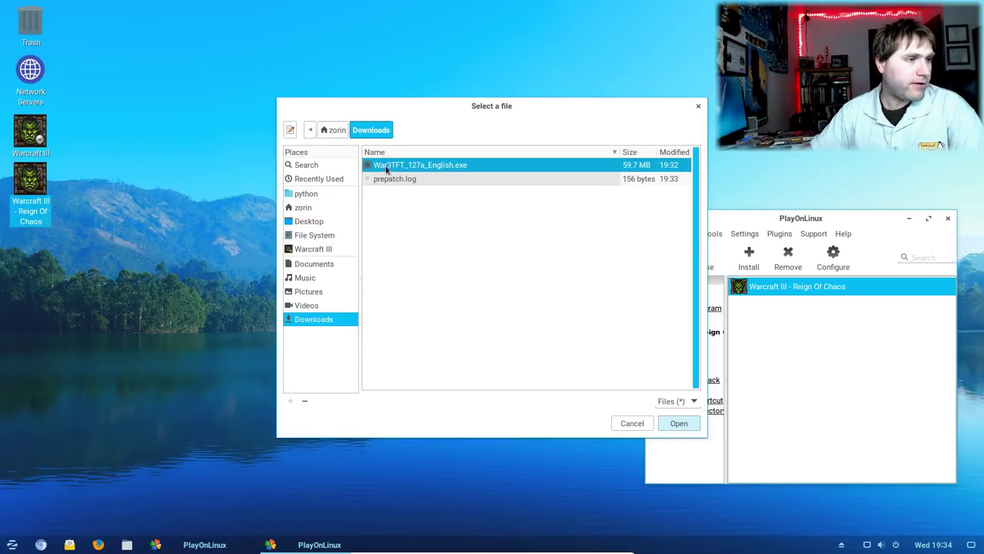
pyautogui.doubleClick(390, 166)
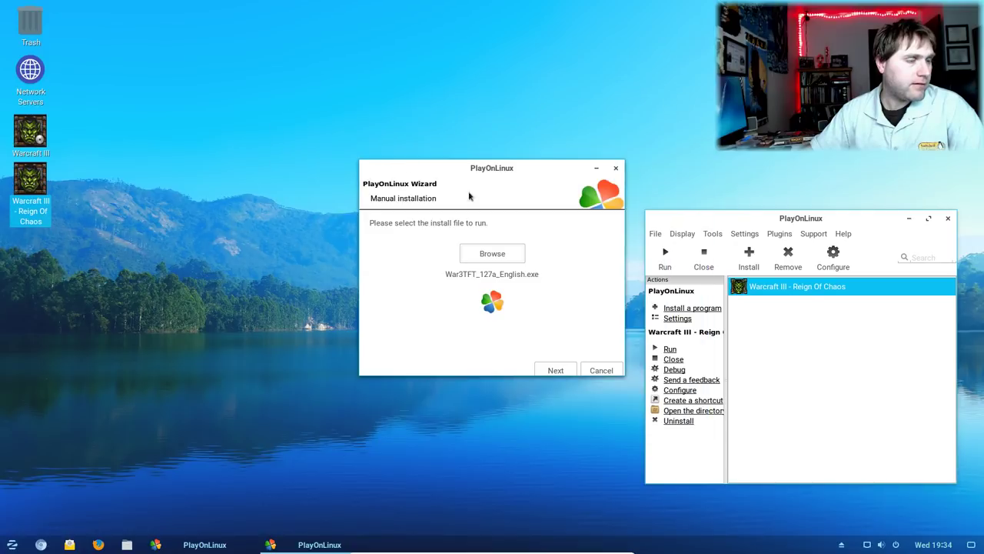
pyautogui.click(557, 370)
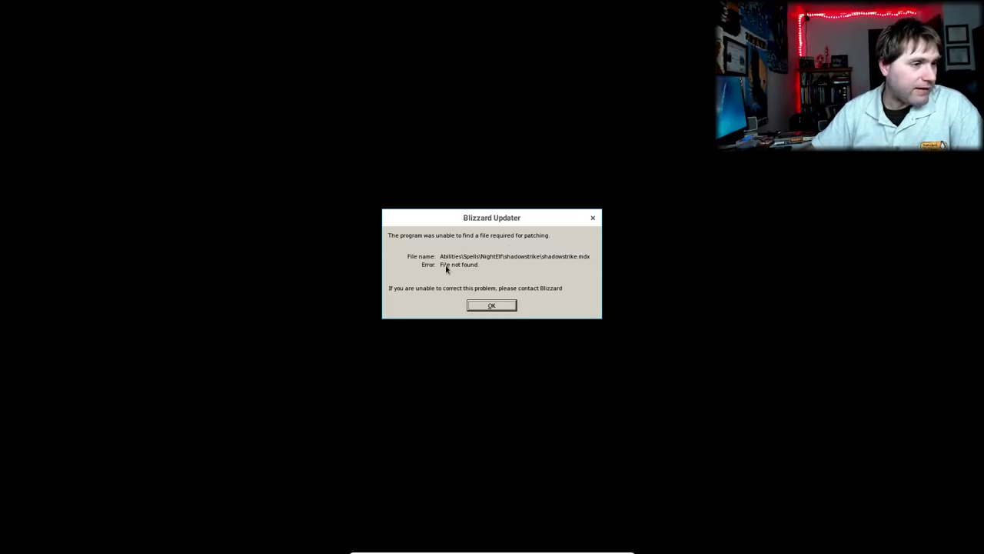
pyautogui.click(485, 307)
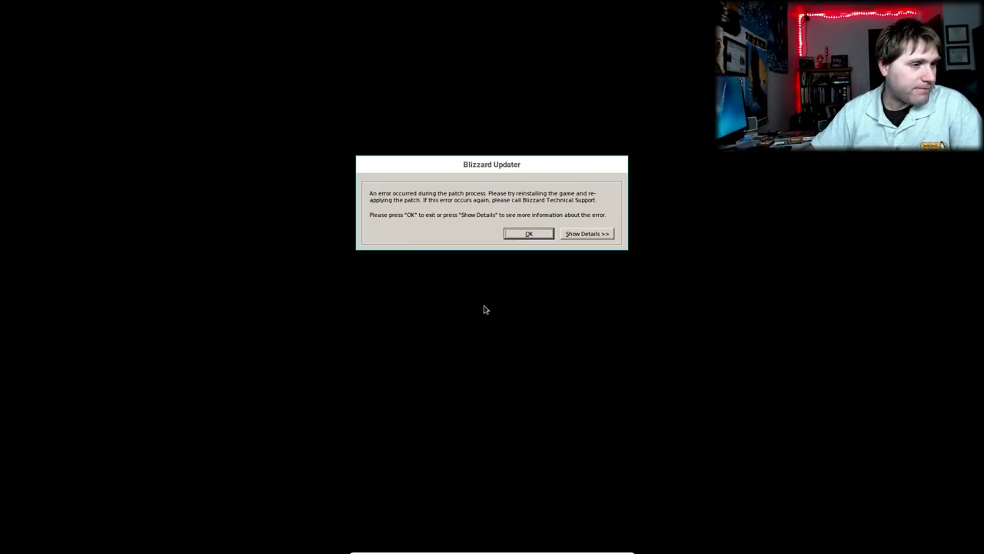
pyautogui.click(604, 235)
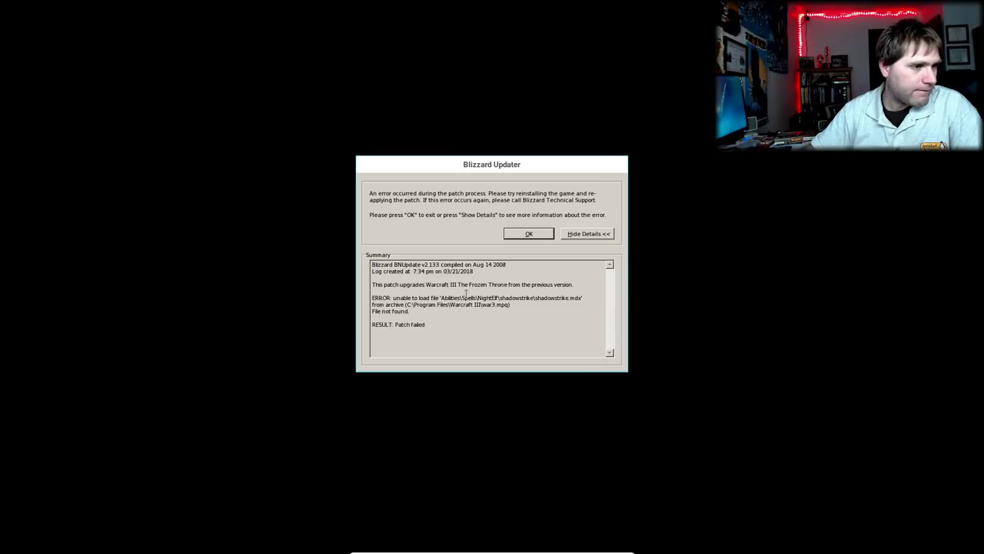
pyautogui.click(533, 235)
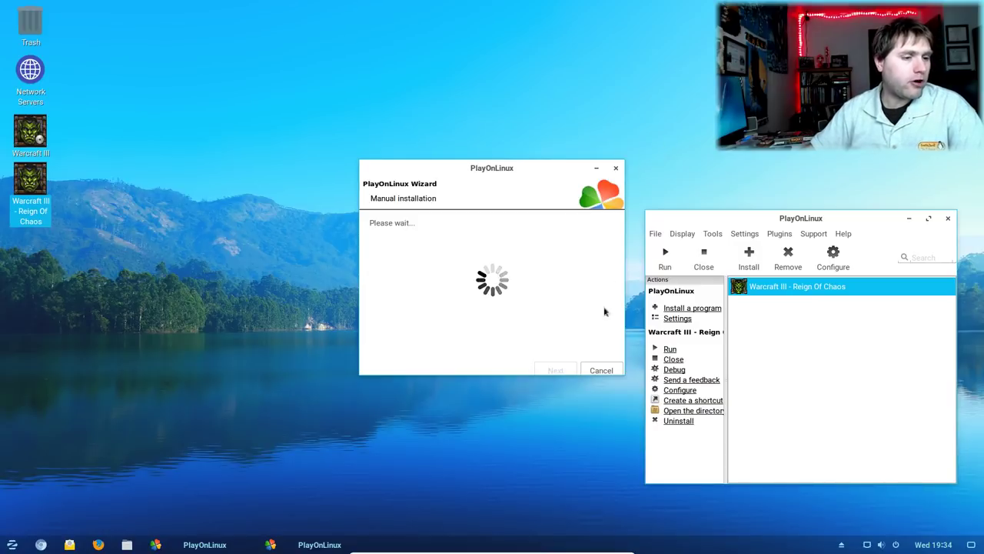
# - Switch to Firefox and search the web for "Warcraft III RoC Update"
pyautogui.moveTo(160, 539)
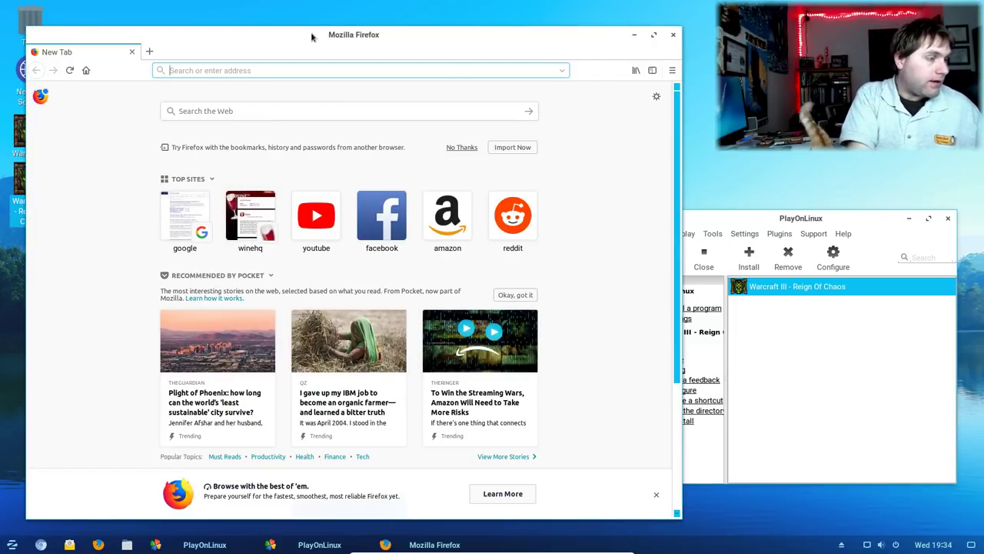
pyautogui.write('W')
pyautogui.press('BackSpace')
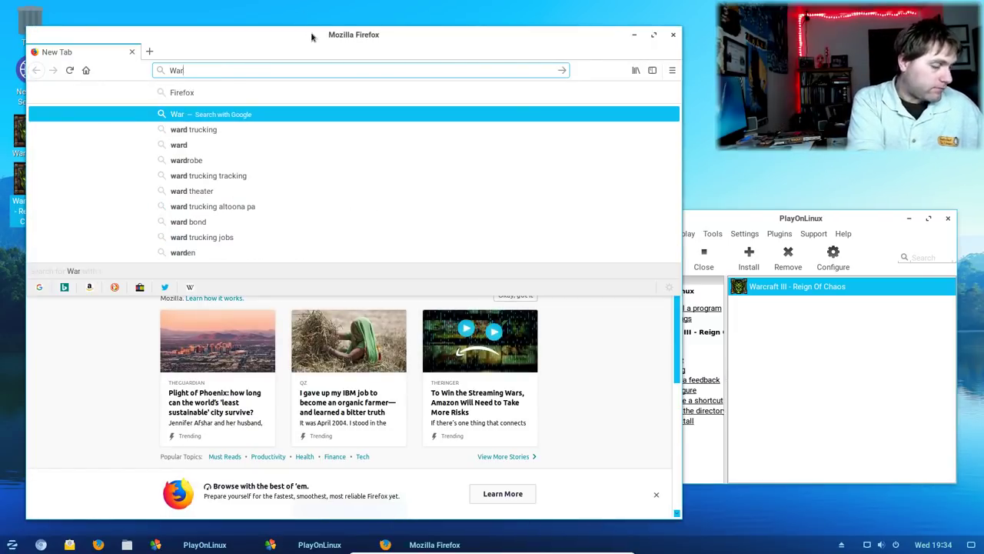
pyautogui.write('craft III ')
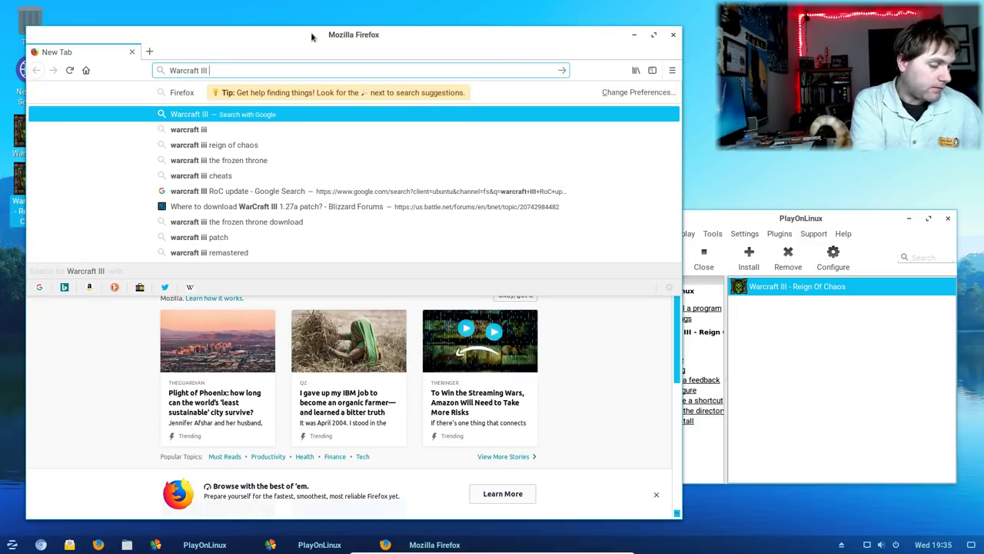
pyautogui.write('RoC Update')
pyautogui.press('Return')
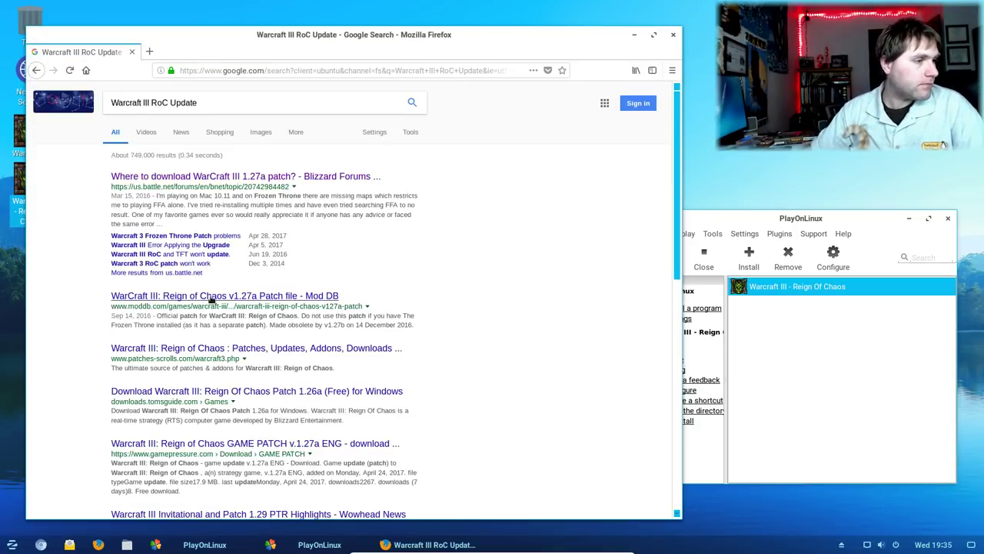
# - Open the Patches Scrolls page for Warcraft III: Reign of Chaos and view the Windows English update any to 1.21b download page
pyautogui.click(272, 348)
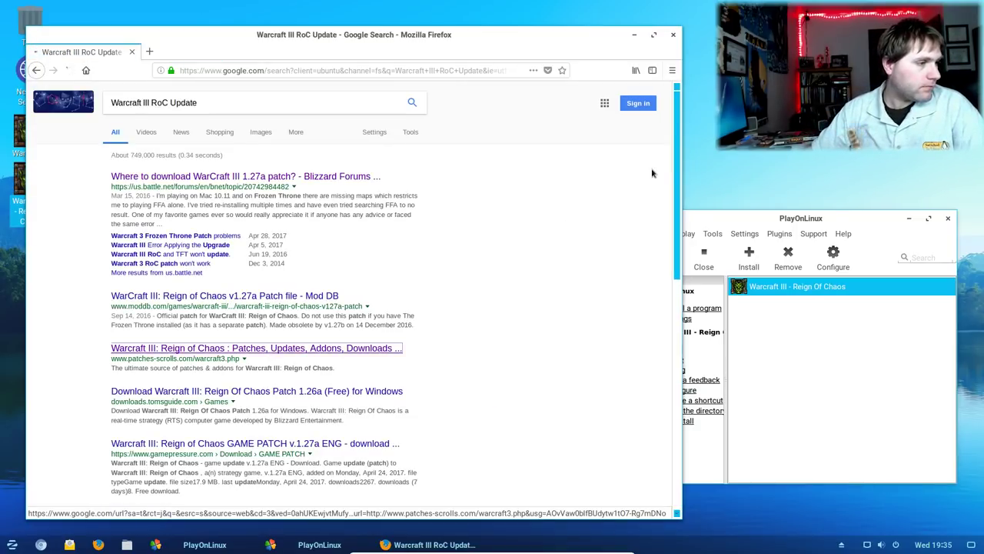
pyautogui.scroll(-2, 324, 346)
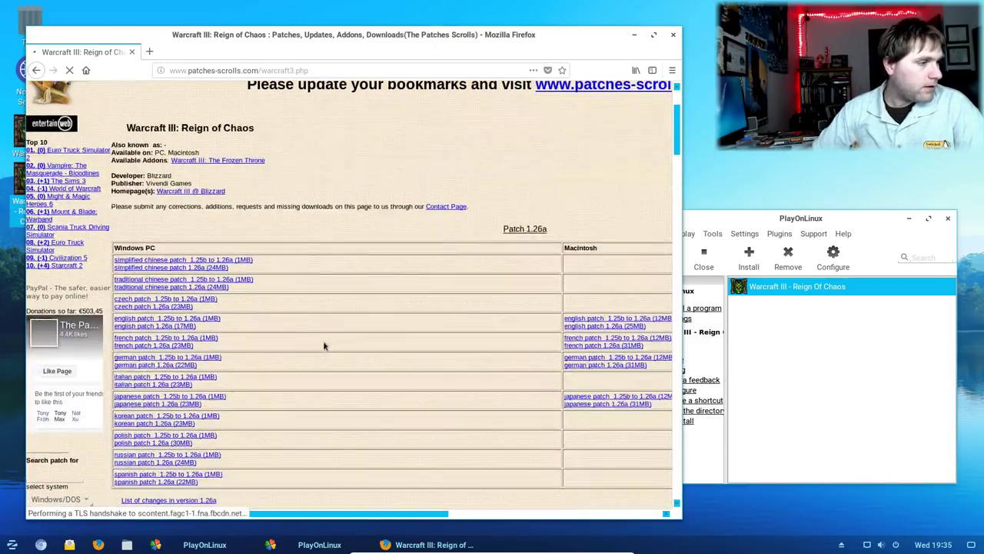
pyautogui.scroll(-6, 324, 346)
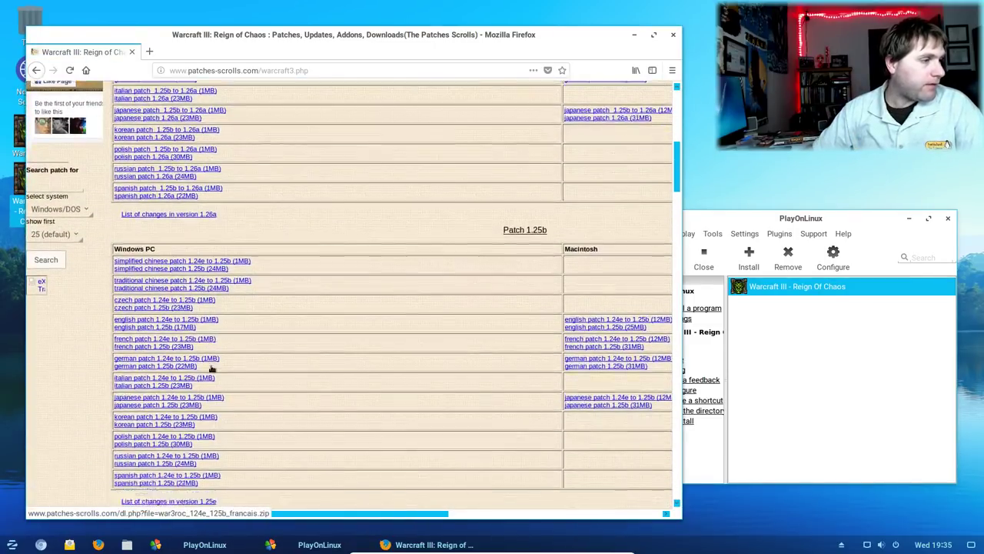
pyautogui.scroll(-14, 212, 370)
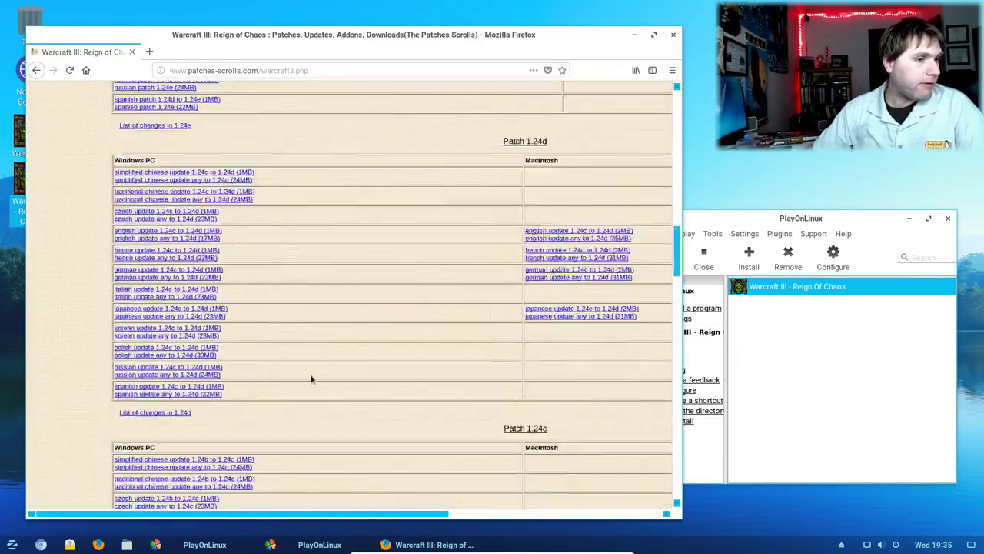
pyautogui.scroll(-8, 312, 378)
pyautogui.moveTo(680, 299); pyautogui.dragTo(644, 521)
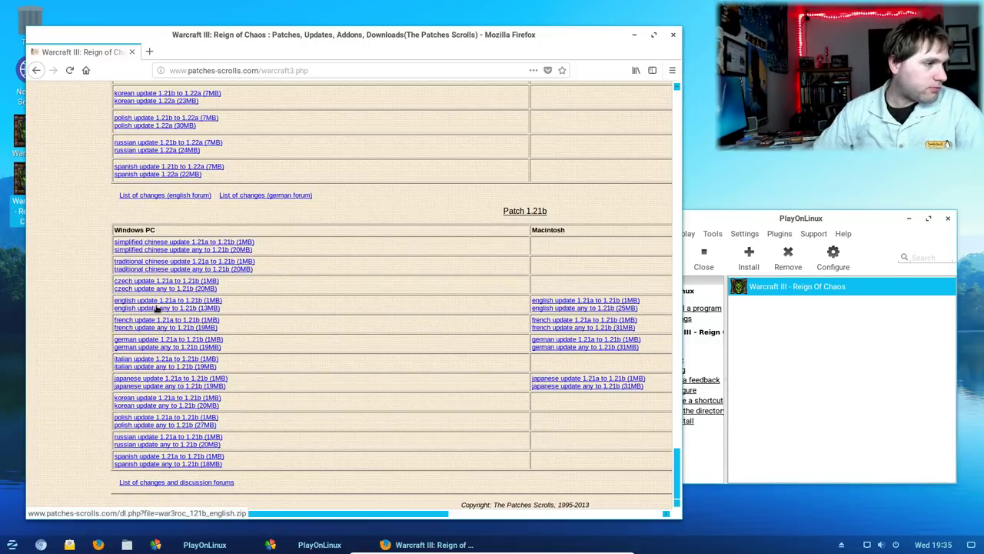
pyautogui.click(158, 308)
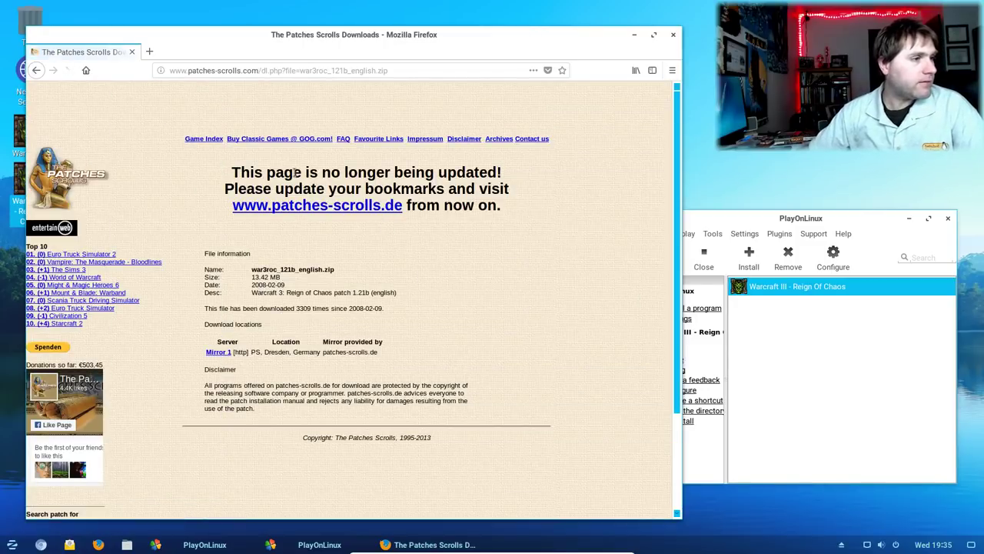
# - Return to the search results, look through them and open the Blizzard Forums thread on where to download the WarCraft III 1.27a patch
pyautogui.click(36, 70)
pyautogui.click(36, 70)
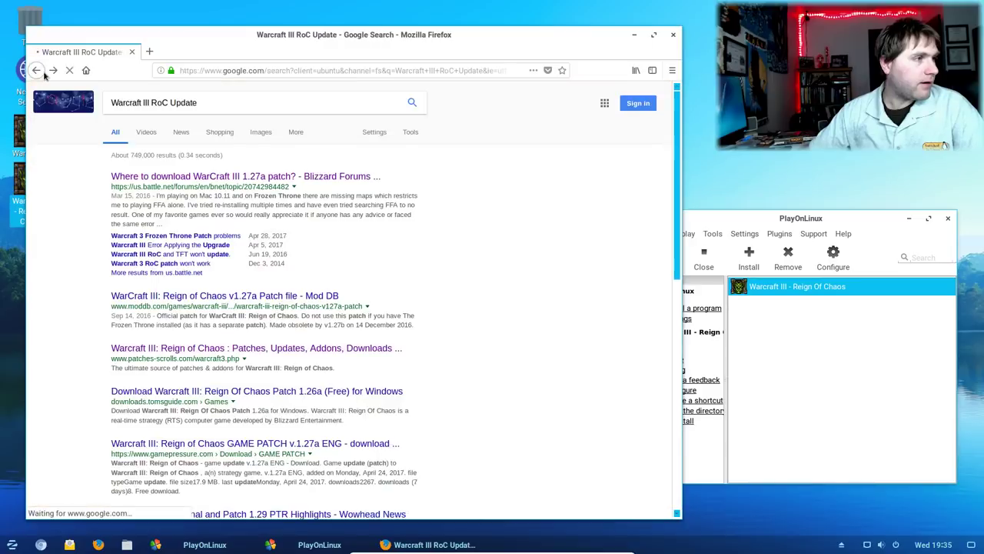
pyautogui.scroll(-3, 275, 365)
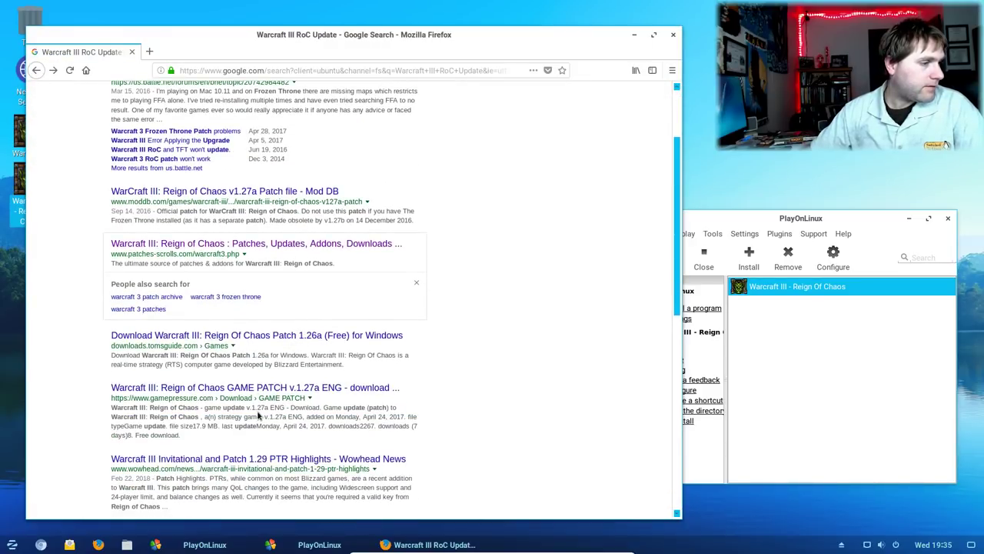
pyautogui.scroll(-1, 259, 416)
pyautogui.scroll(4, 260, 416)
pyautogui.click(239, 176)
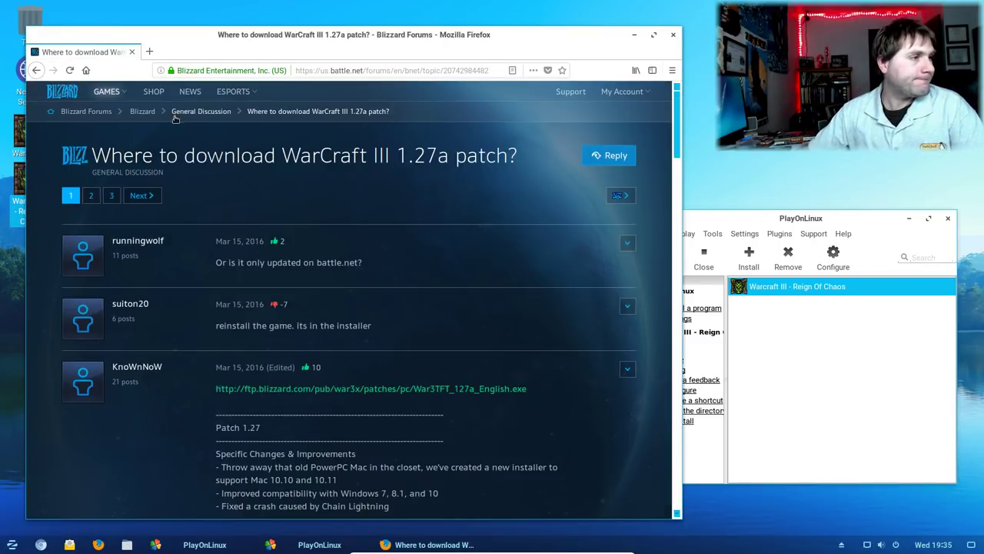
# - Go from the forum thread to Blizzard's full games list and open the Warcraft III page
pyautogui.click(112, 93)
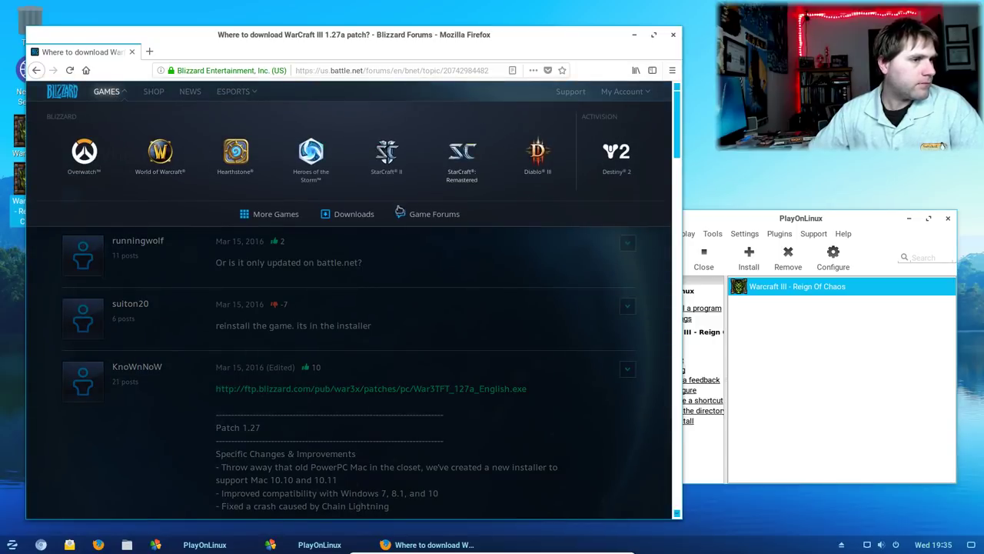
pyautogui.click(291, 215)
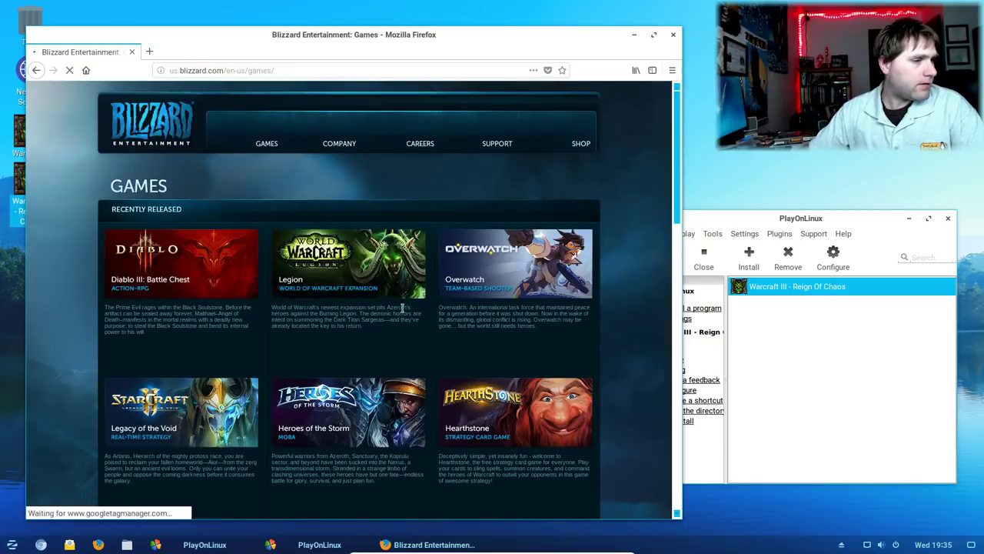
pyautogui.scroll(-3, 407, 323)
pyautogui.scroll(-5, 408, 323)
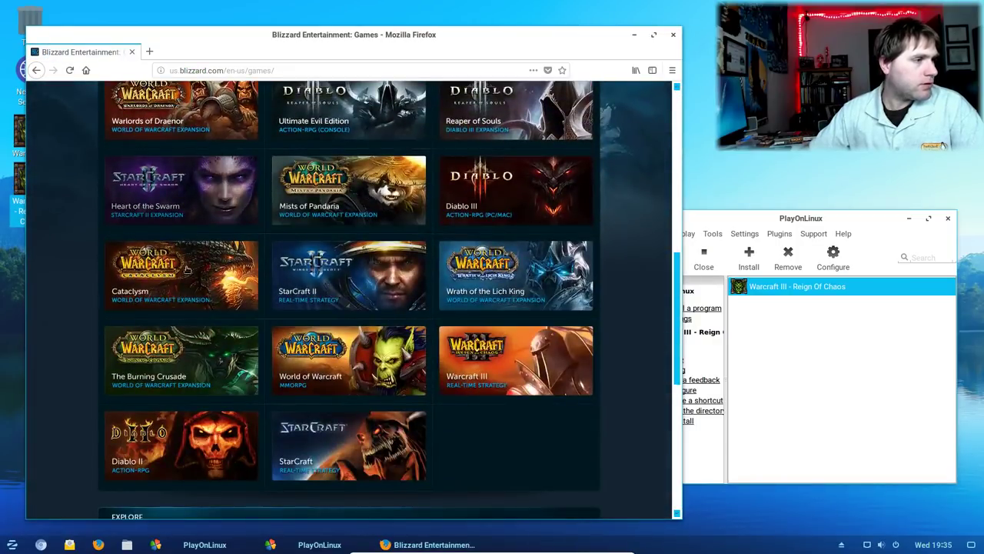
pyautogui.scroll(1, 431, 370)
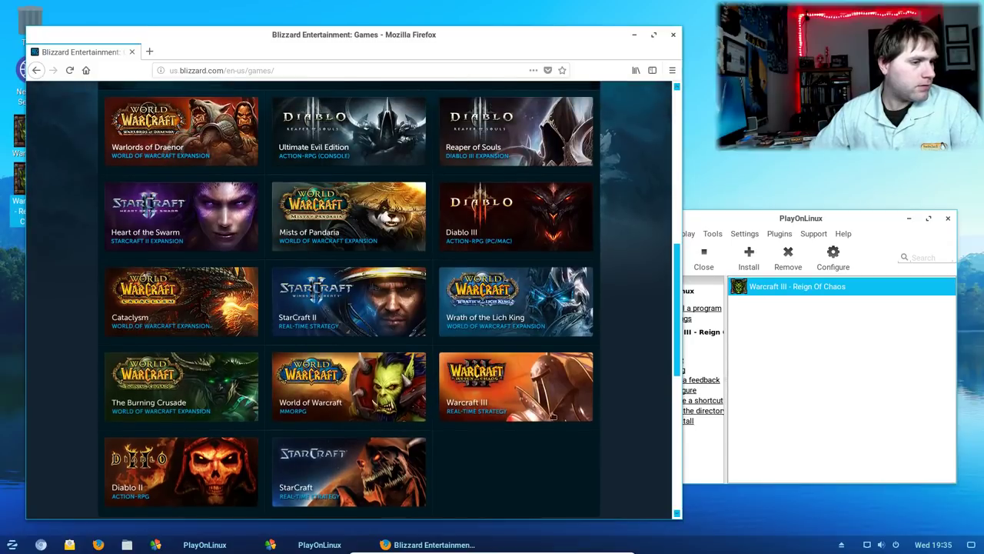
pyautogui.click(510, 391)
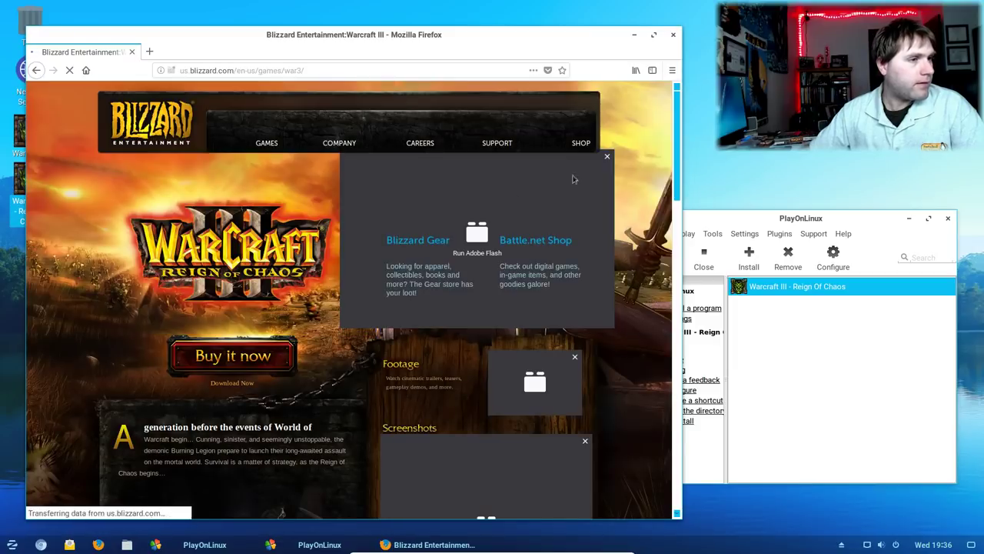
# - Open the Blizzard Support site from the Warcraft III page and search it for "patches"
pyautogui.click(493, 145)
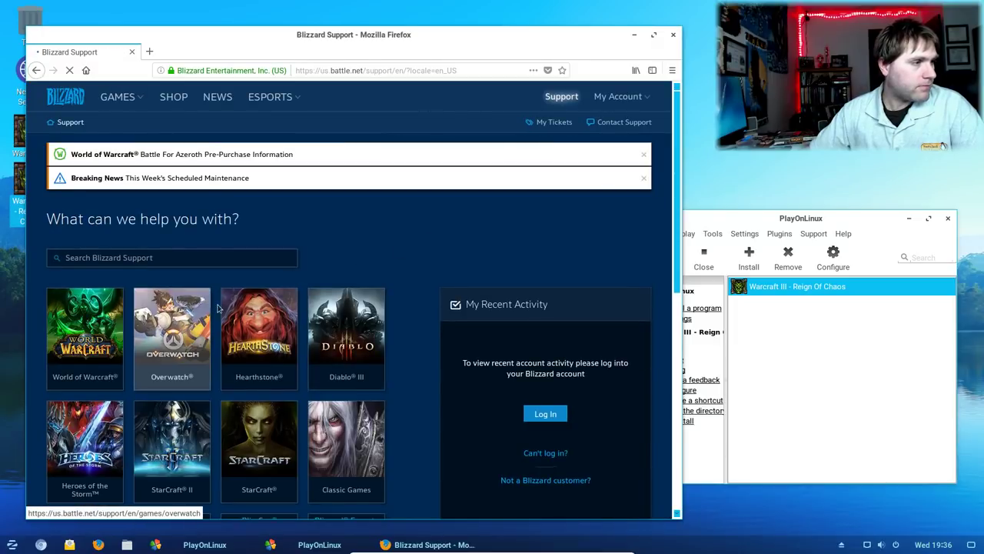
pyautogui.scroll(-2, 299, 312)
pyautogui.scroll(2, 298, 311)
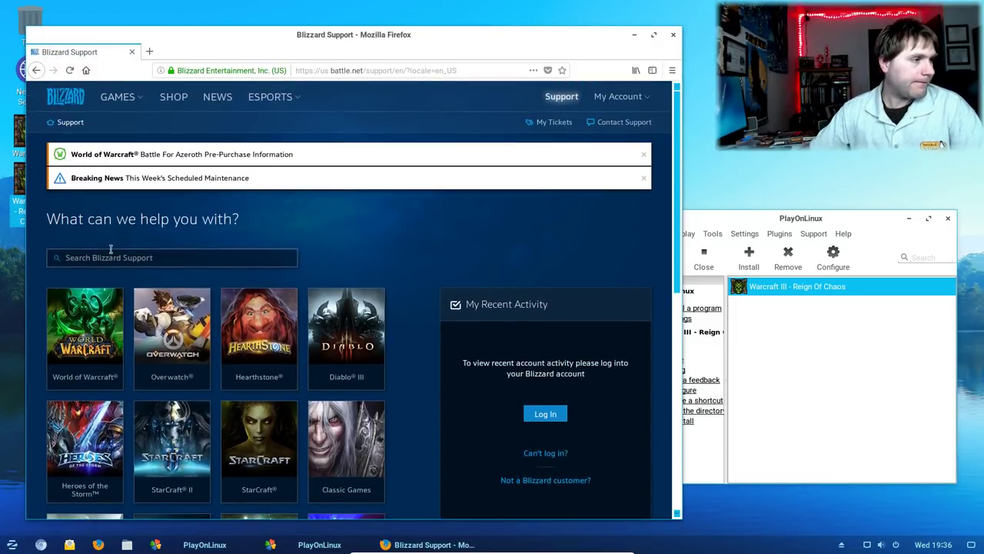
pyautogui.click(119, 258)
pyautogui.write('patches')
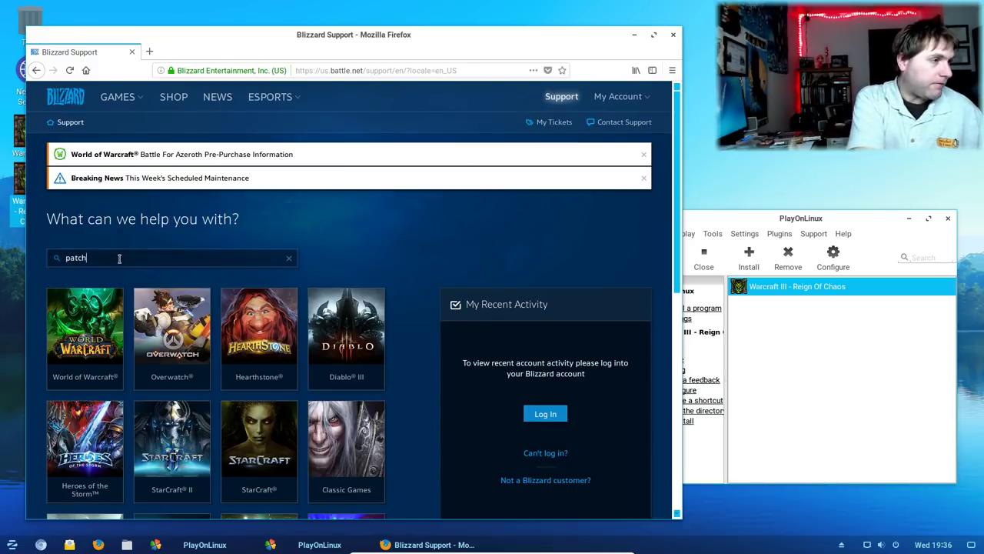
pyautogui.press('Return')
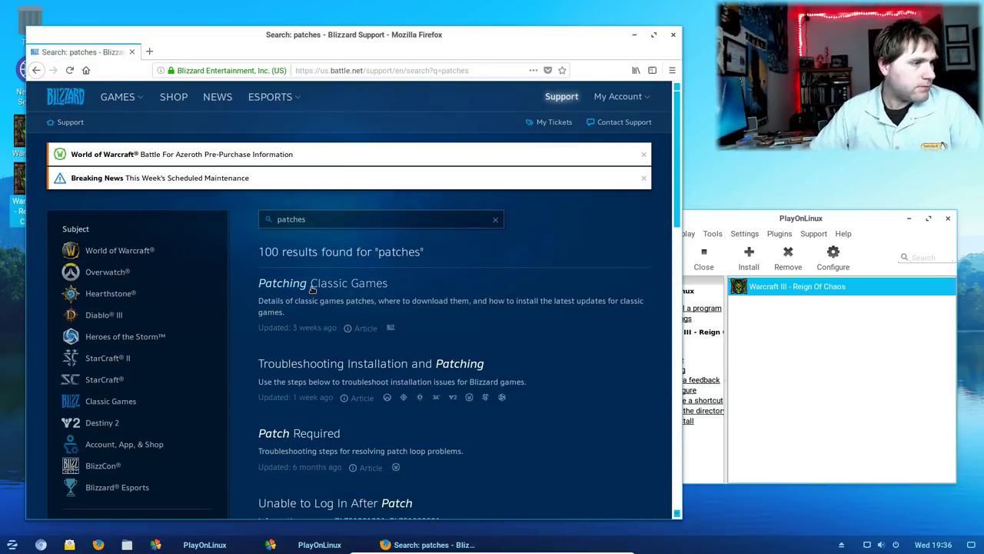
# - Open the Patching Classic Games article and choose Warcraft III as the game to show its patching instructions
pyautogui.click(339, 284)
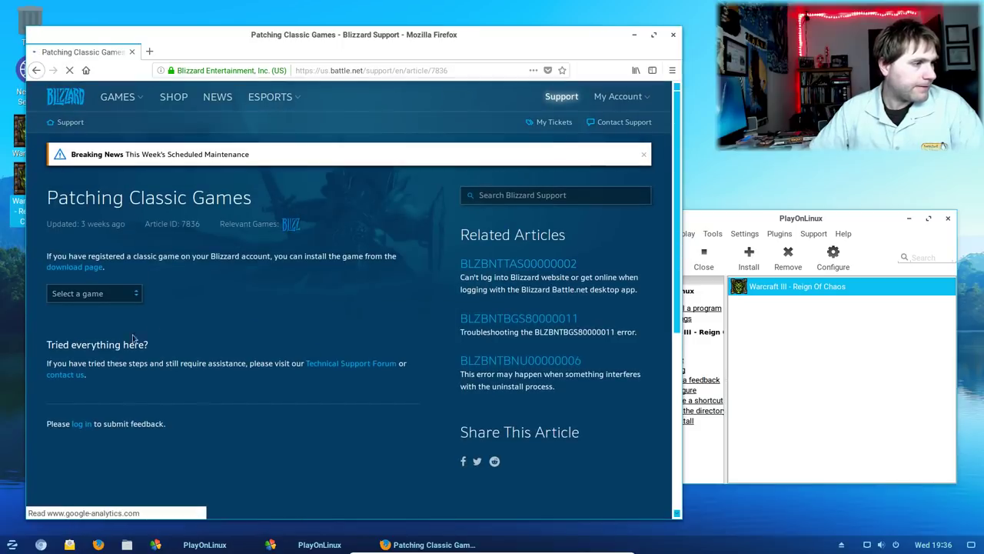
pyautogui.scroll(-1, 155, 324)
pyautogui.scroll(-1, 139, 288)
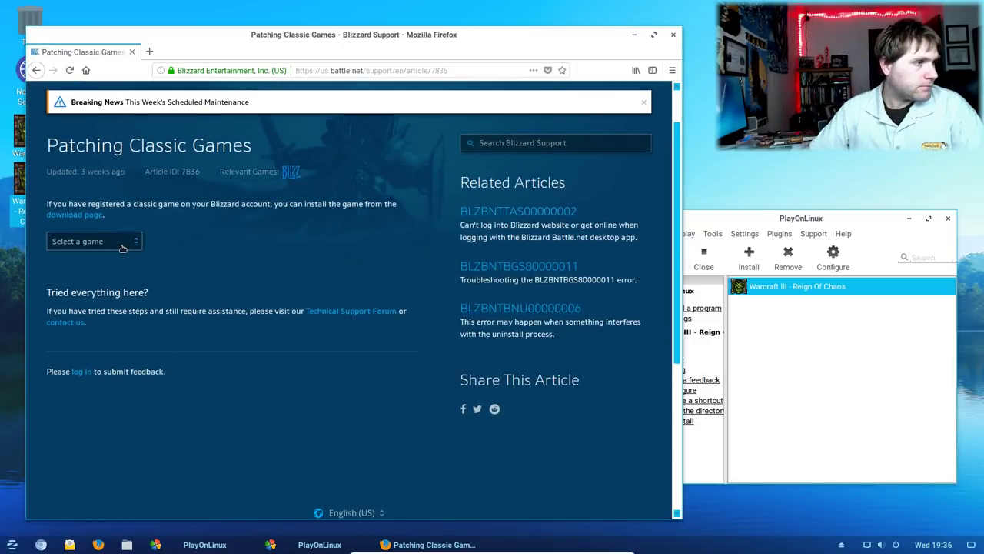
pyautogui.click(121, 241)
pyautogui.click(85, 311)
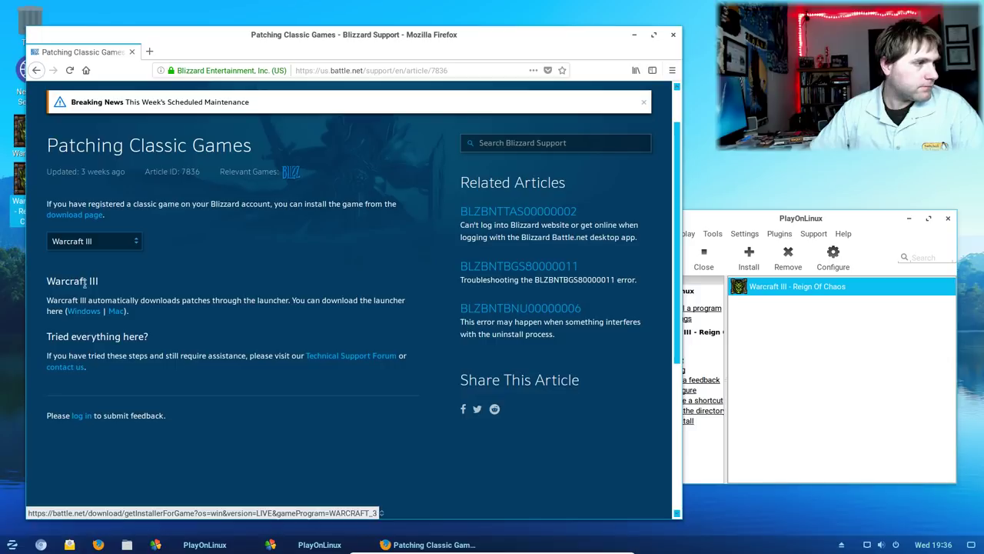
# - Request the Windows launcher download Warcraft-III-Setup.exe from the article and cancel the download prompt
pyautogui.scroll(-1, 97, 315)
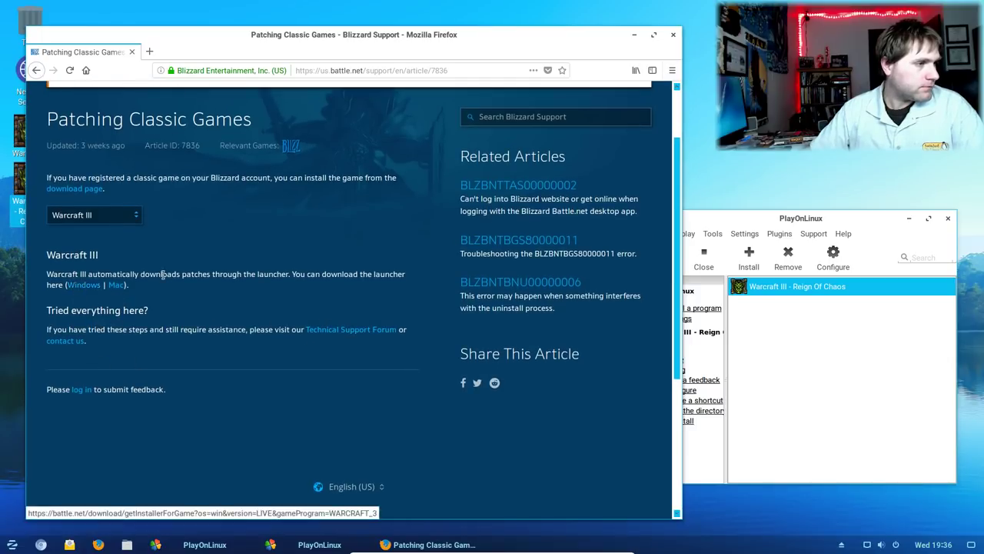
pyautogui.click(89, 296)
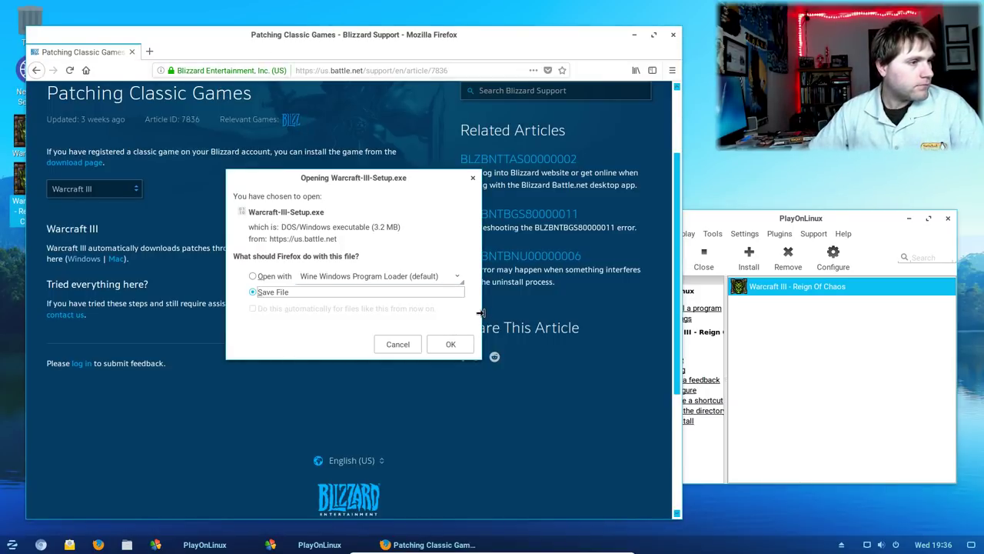
pyautogui.click(397, 353)
pyautogui.scroll(3, 398, 204)
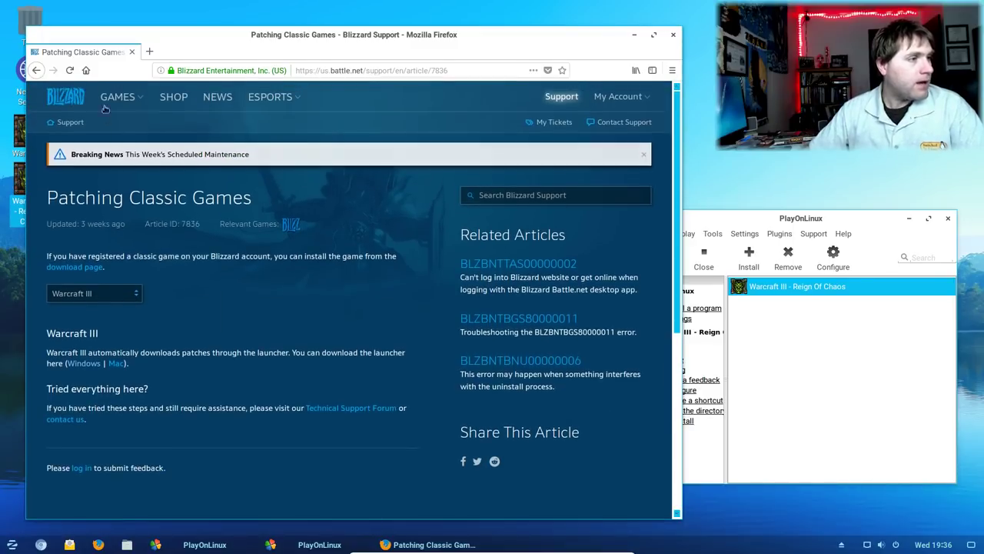
# - Return to the "patches" search results, look through them, and close Firefox and the PlayOnLinux manual installation wizard
pyautogui.click(36, 70)
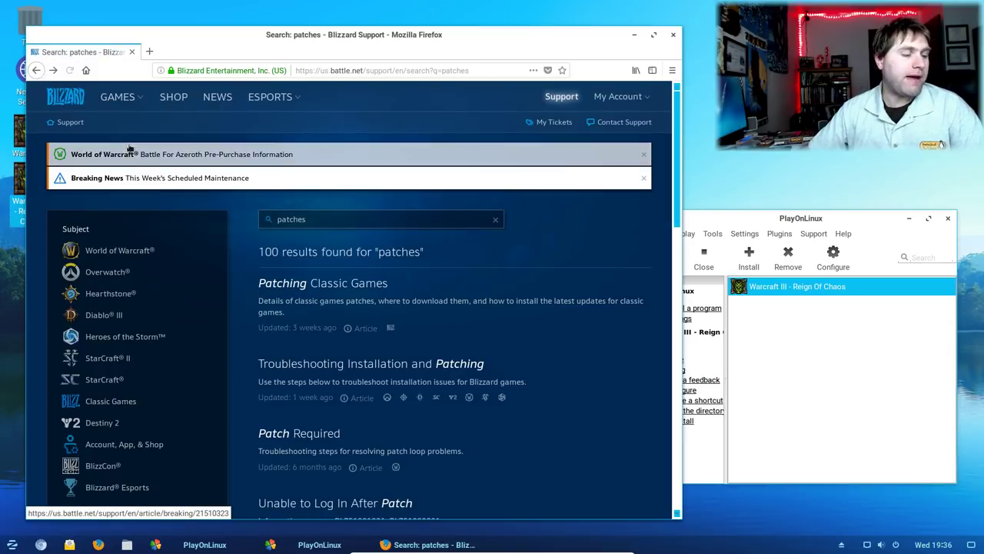
pyautogui.scroll(-2, 451, 248)
pyautogui.scroll(3, 446, 247)
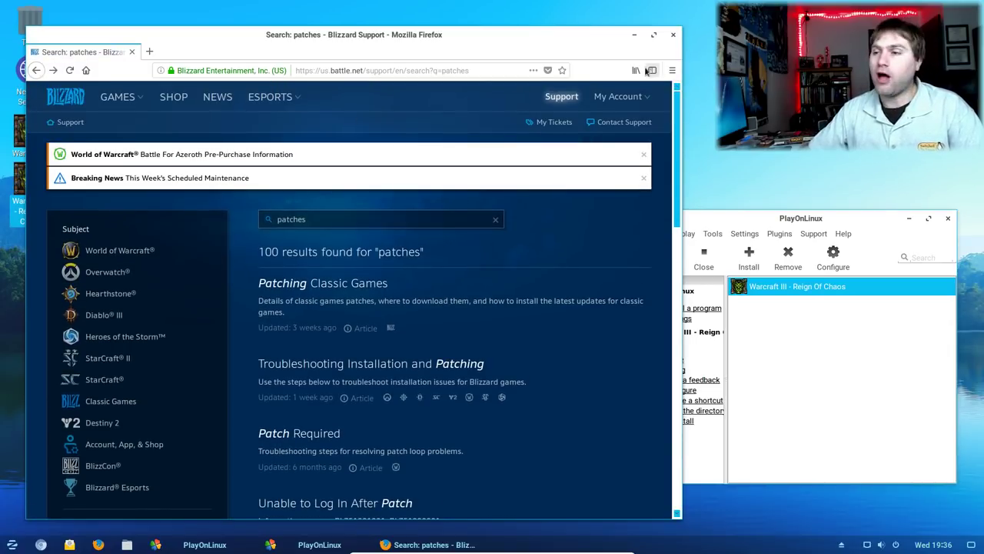
pyautogui.click(674, 34)
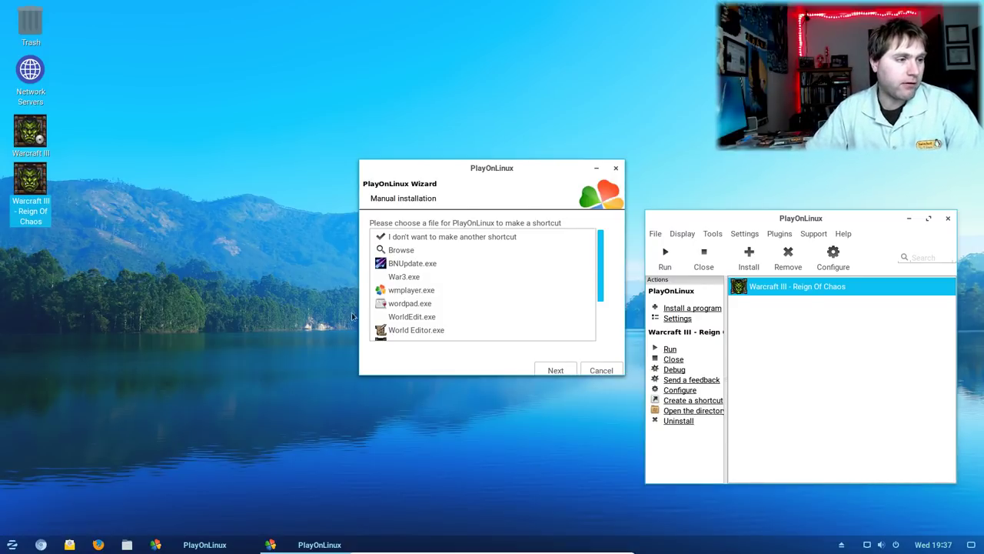
pyautogui.click(616, 171)
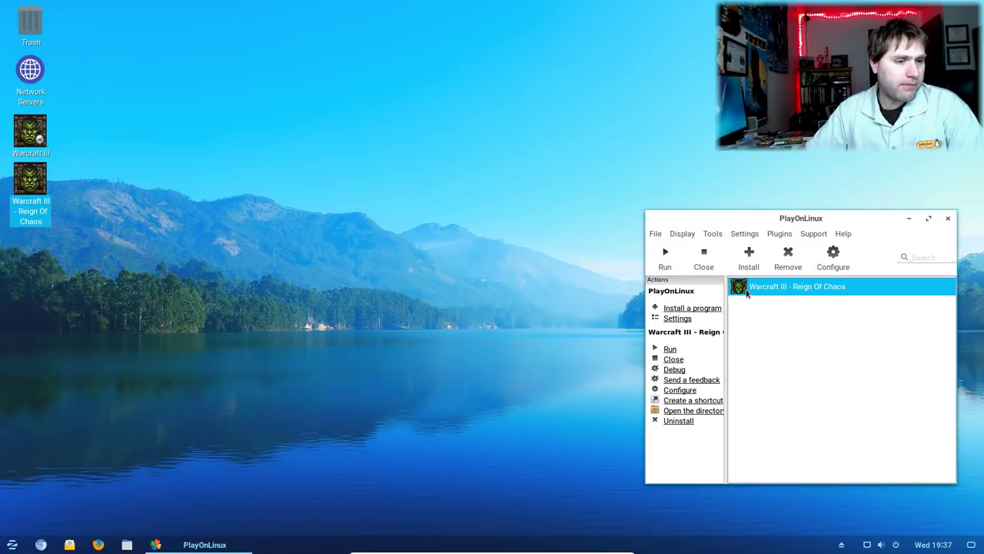
# - Open the PlayOnLinux configuration for Warcraft III - Reign Of Chaos and look through its general, Wine and component settings
pyautogui.click(680, 390)
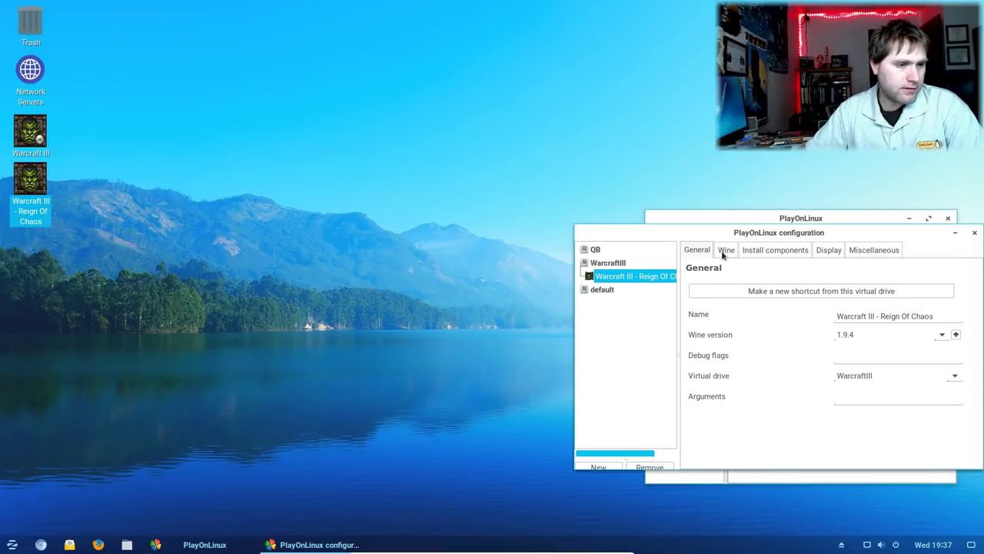
pyautogui.click(975, 233)
pyautogui.click(833, 256)
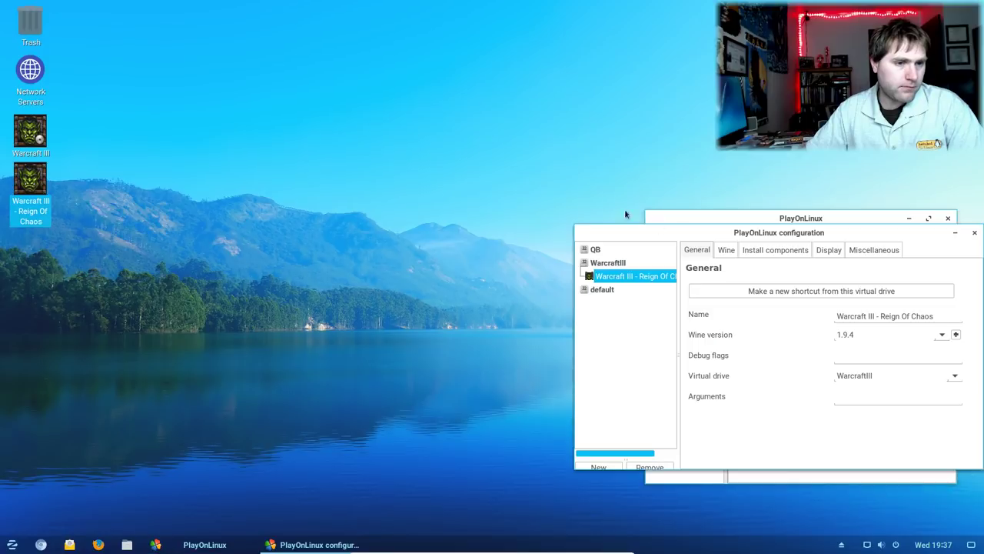
pyautogui.click(725, 253)
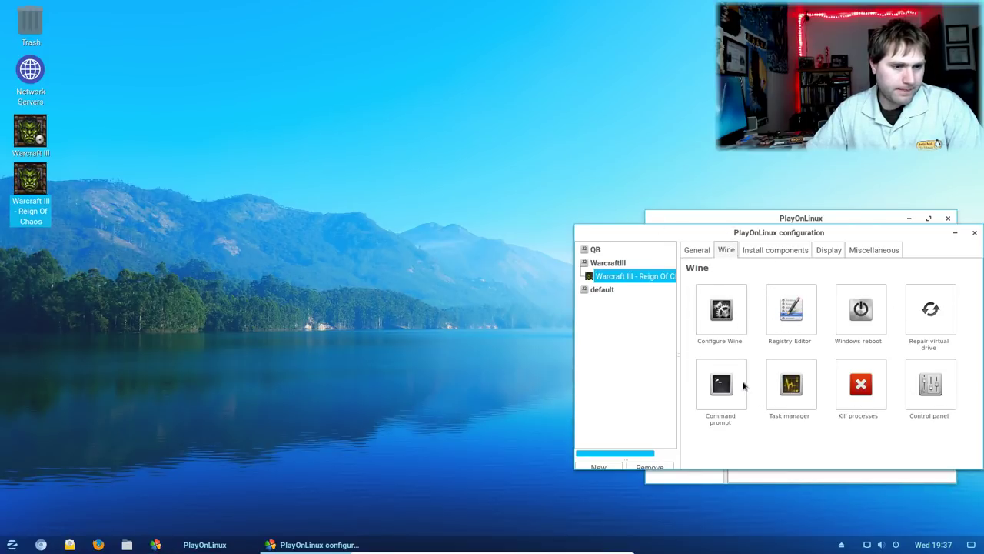
pyautogui.click(788, 257)
pyautogui.click(695, 256)
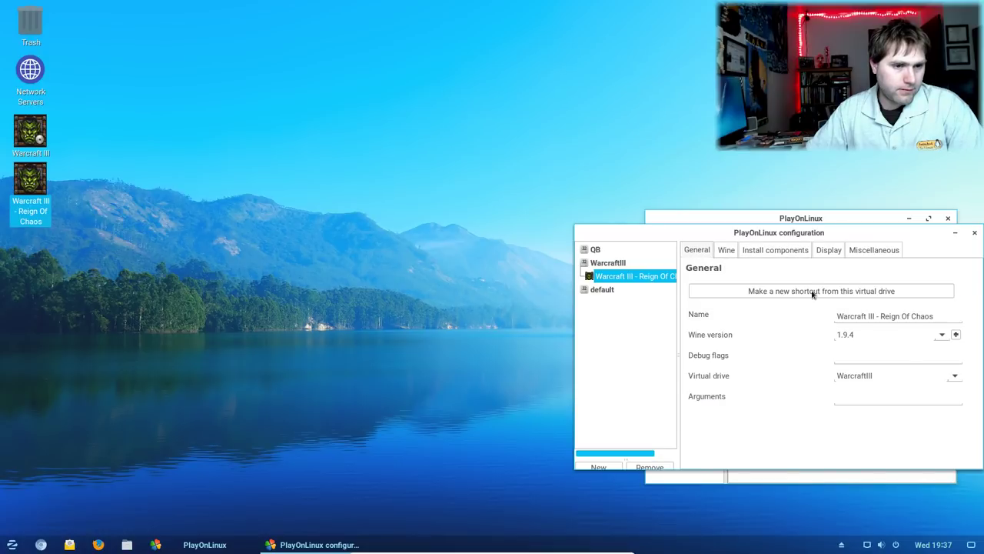
# - Create a World Editor shortcut from World Editor.exe on the WarcraftIII virtual drive and finish the wizard without making another shortcut
pyautogui.click(861, 293)
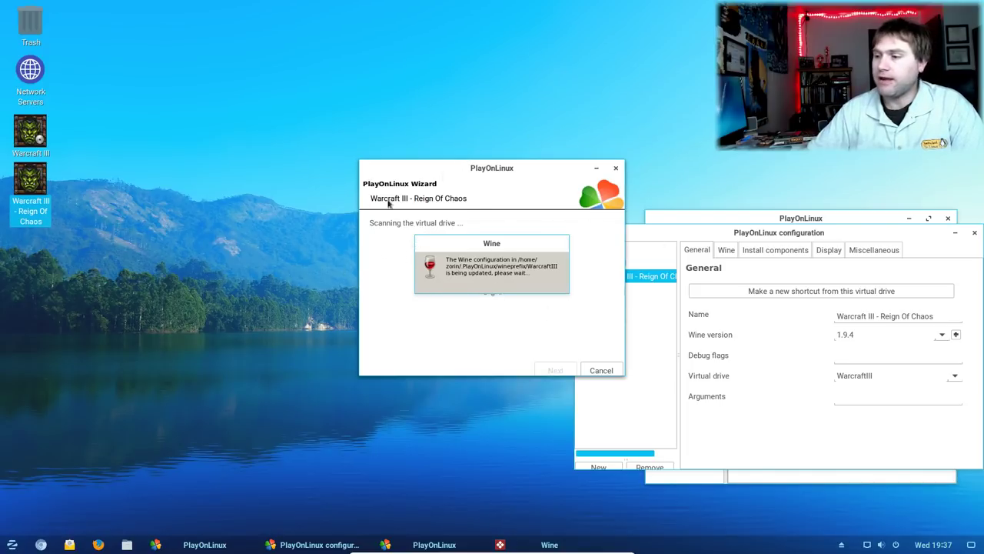
pyautogui.scroll(-2, 440, 283)
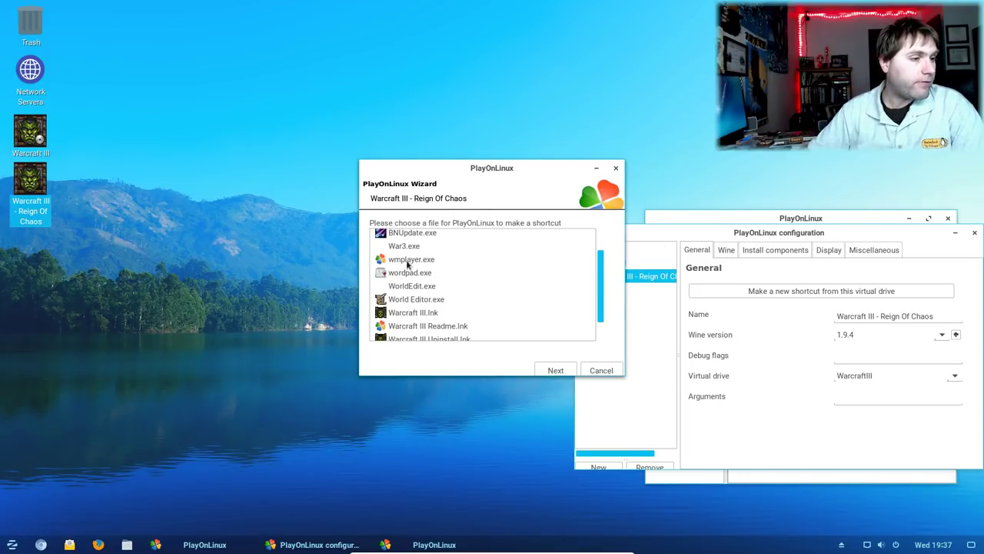
pyautogui.scroll(-2, 421, 264)
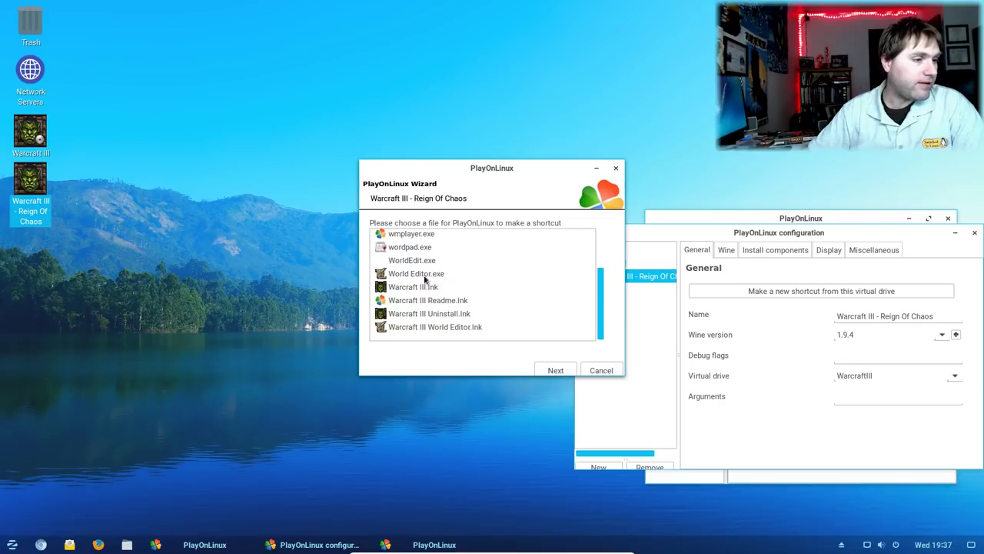
pyautogui.click(425, 273)
pyautogui.click(557, 374)
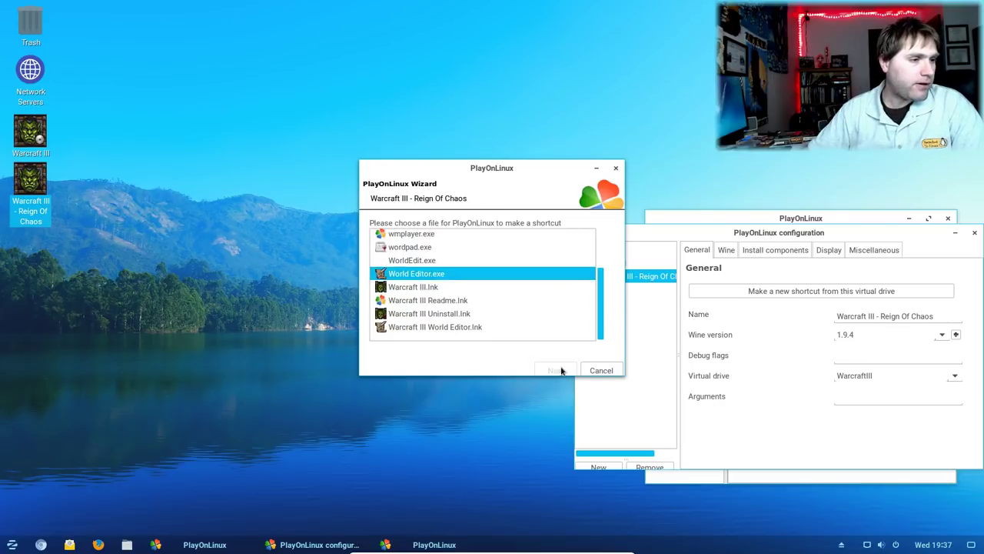
pyautogui.click(559, 371)
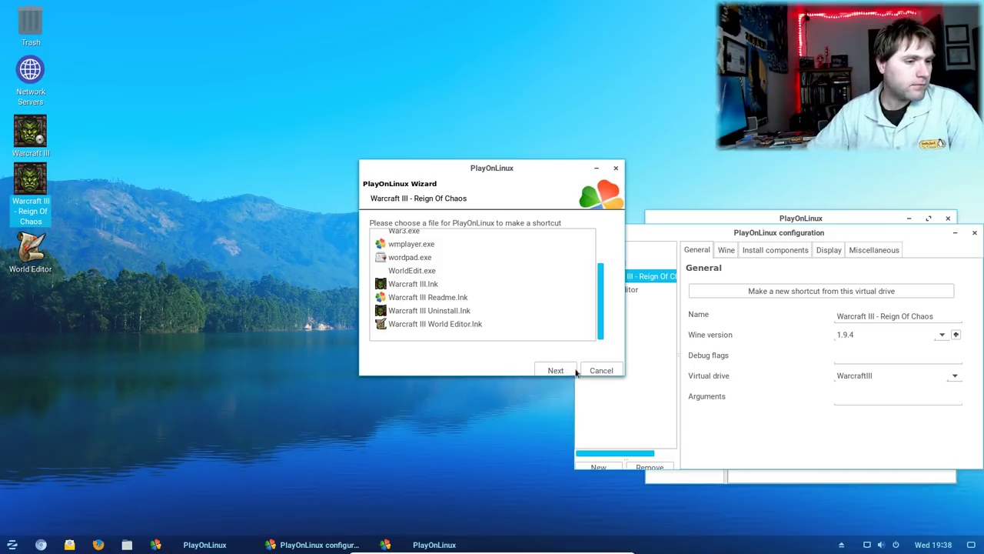
pyautogui.scroll(3, 431, 295)
pyautogui.click(436, 237)
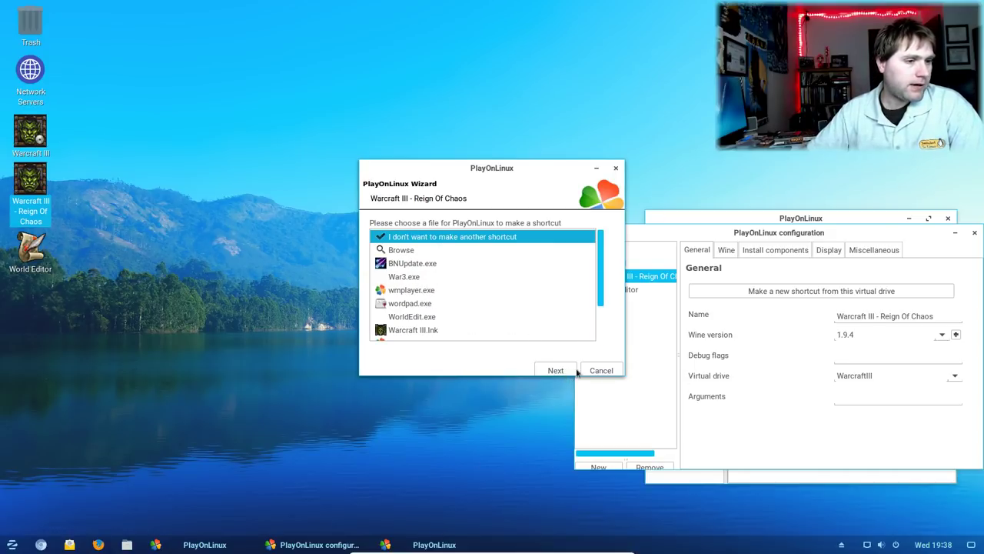
pyautogui.click(555, 370)
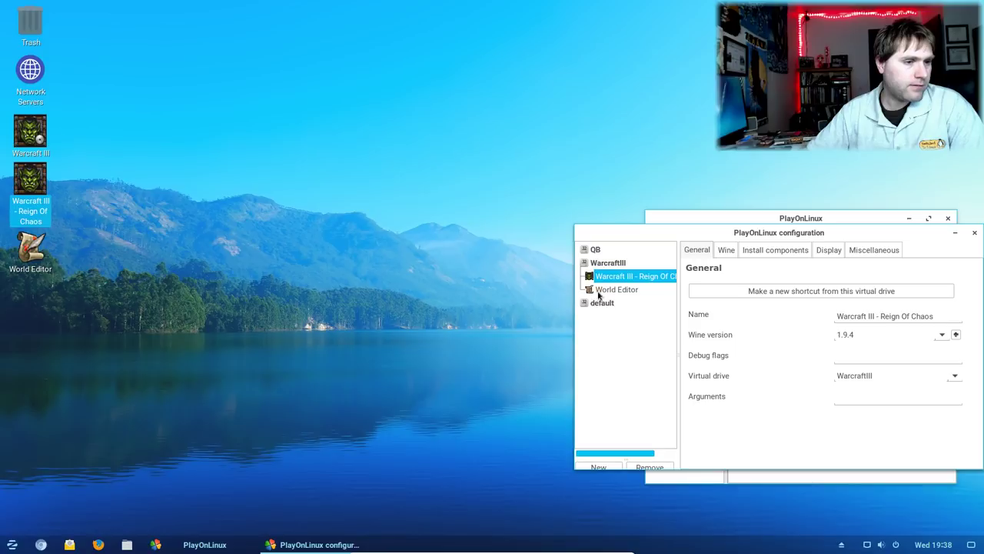
# - View the World Editor entry's general and Wine settings and close the PlayOnLinux configuration
pyautogui.click(614, 290)
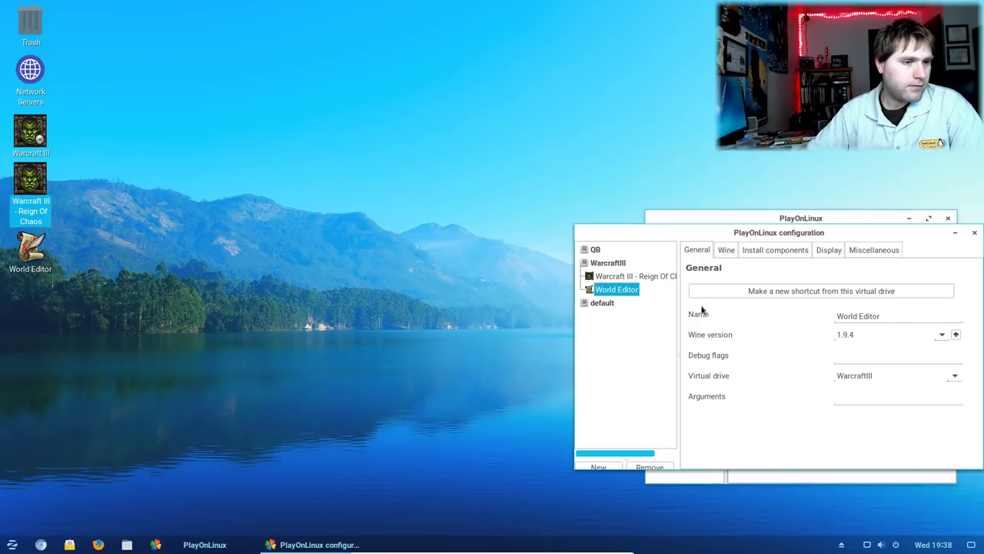
pyautogui.click(729, 250)
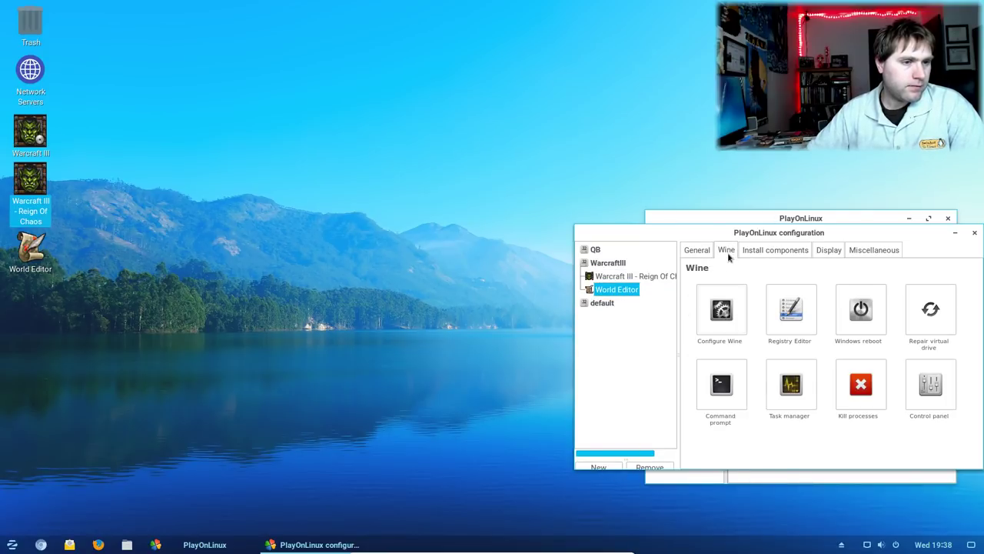
pyautogui.click(975, 232)
# - Try to run World Editor from PlayOnLinux, cancel its CD-ROM drive error, and reposition the PlayOnLinux window
pyautogui.click(755, 309)
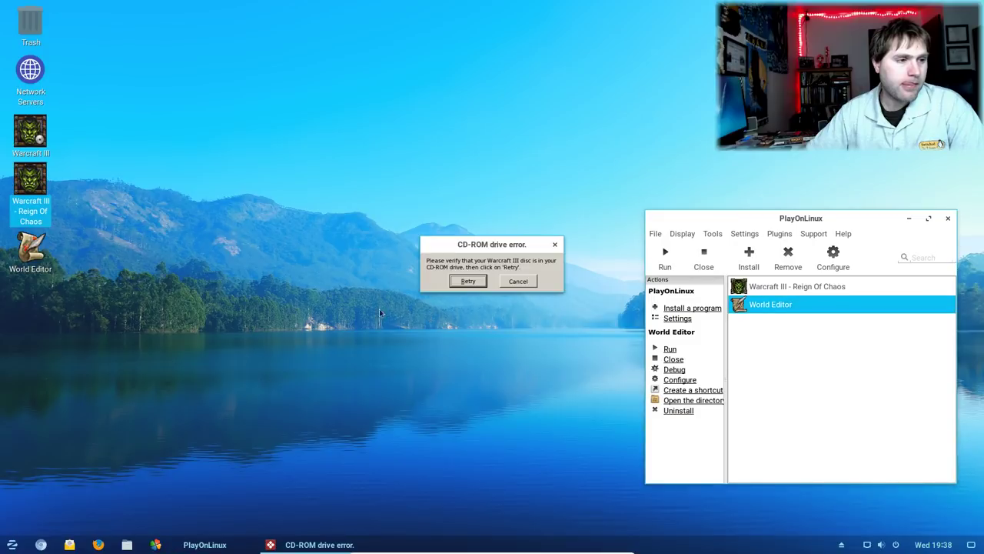
pyautogui.click(521, 283)
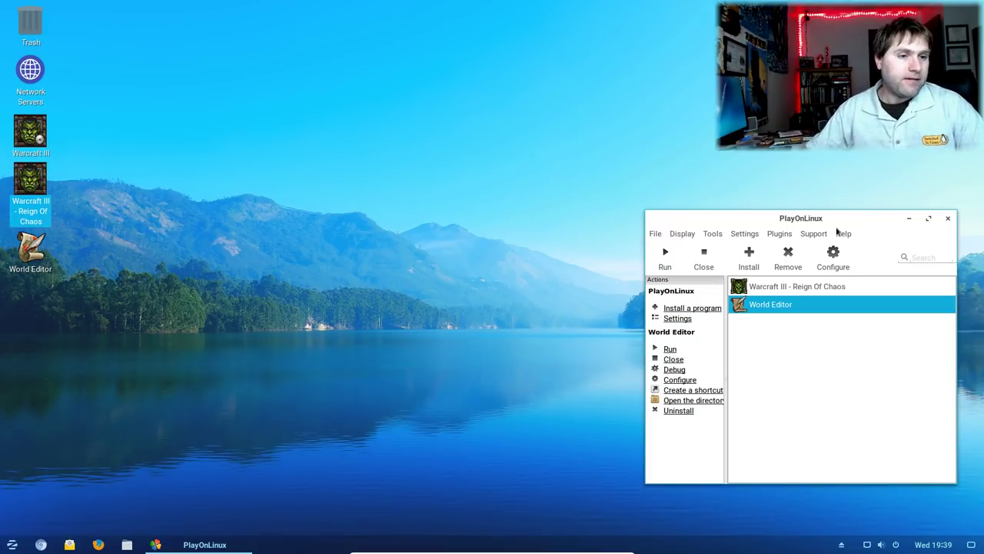
pyautogui.moveTo(789, 223); pyautogui.dragTo(753, 186)
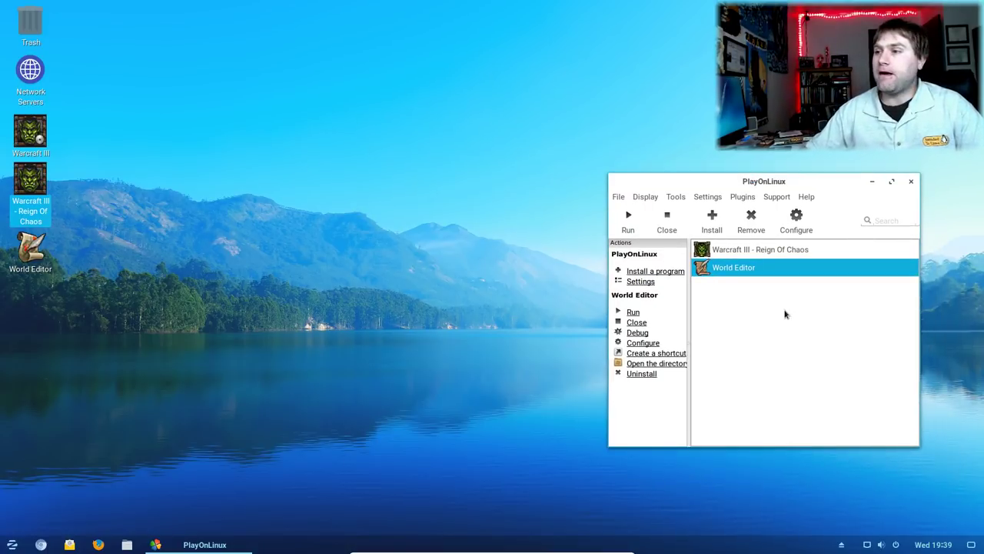
# - Swap the Warcraft III disc for the Worms 2 disc and open the Worms 2 disc in the file manager
pyautogui.rightClick(47, 137)
pyautogui.click(122, 148)
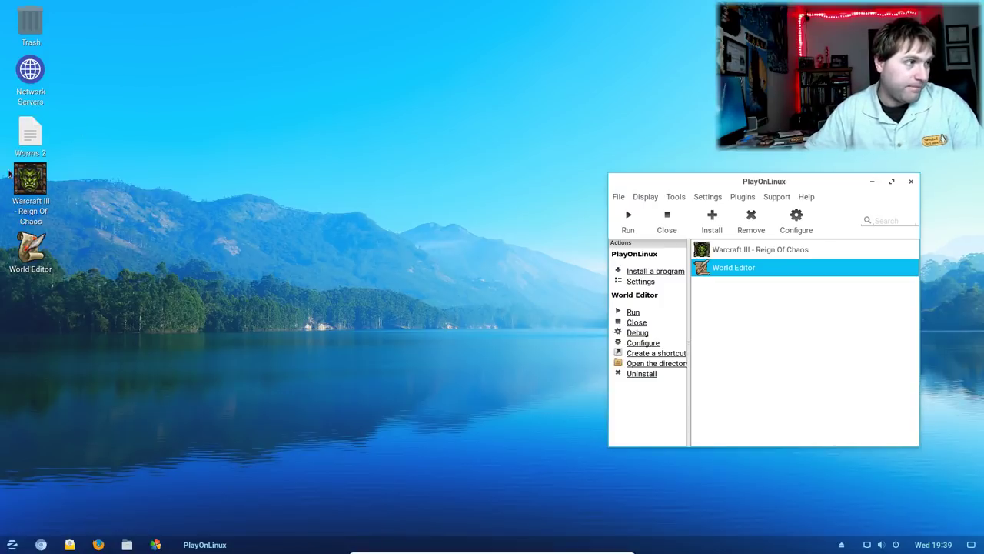
pyautogui.click(28, 142)
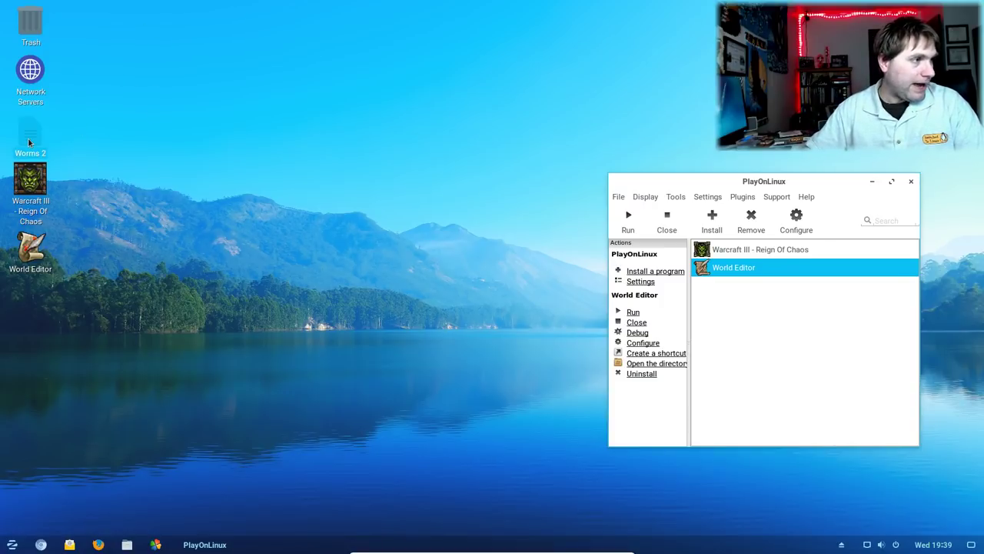
pyautogui.rightClick(28, 143)
pyautogui.click(101, 509)
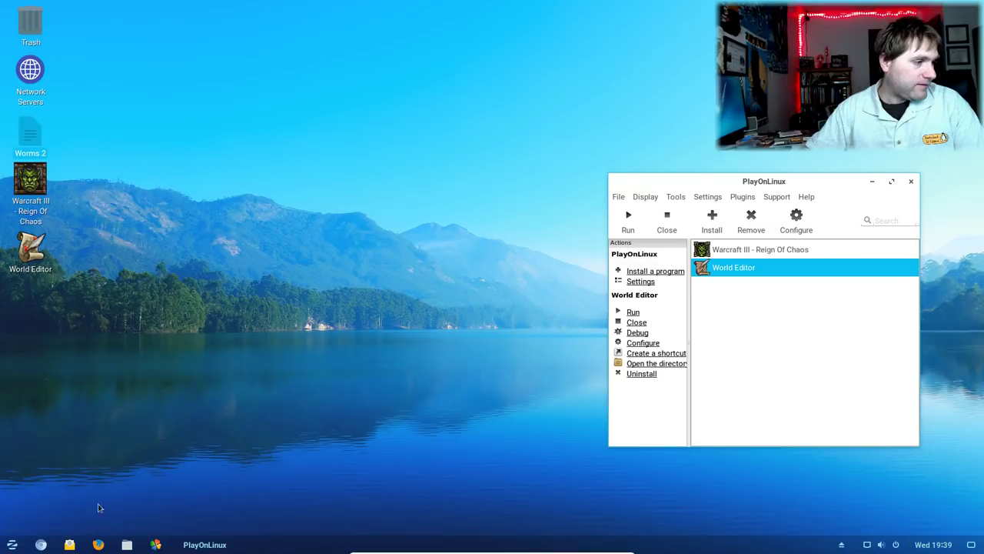
pyautogui.click(127, 545)
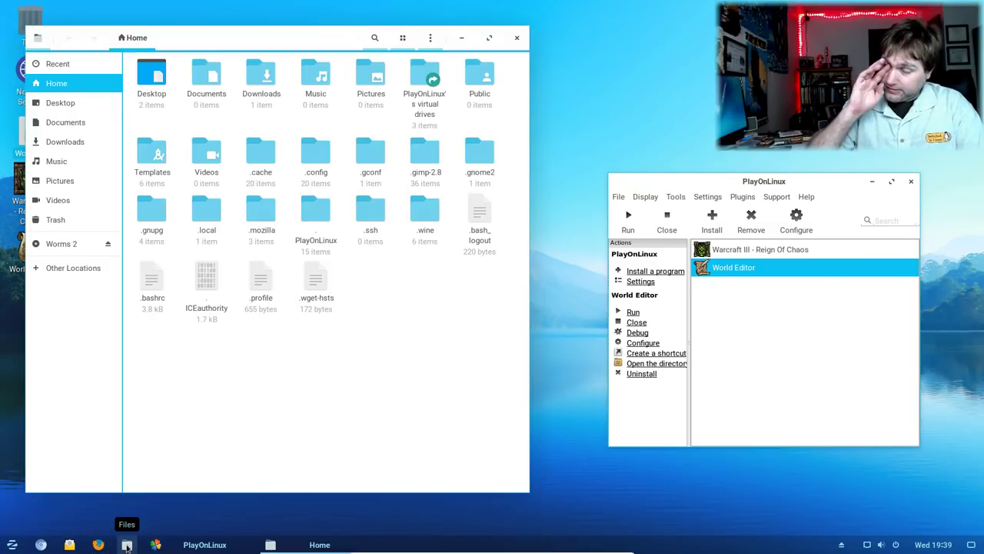
pyautogui.click(72, 247)
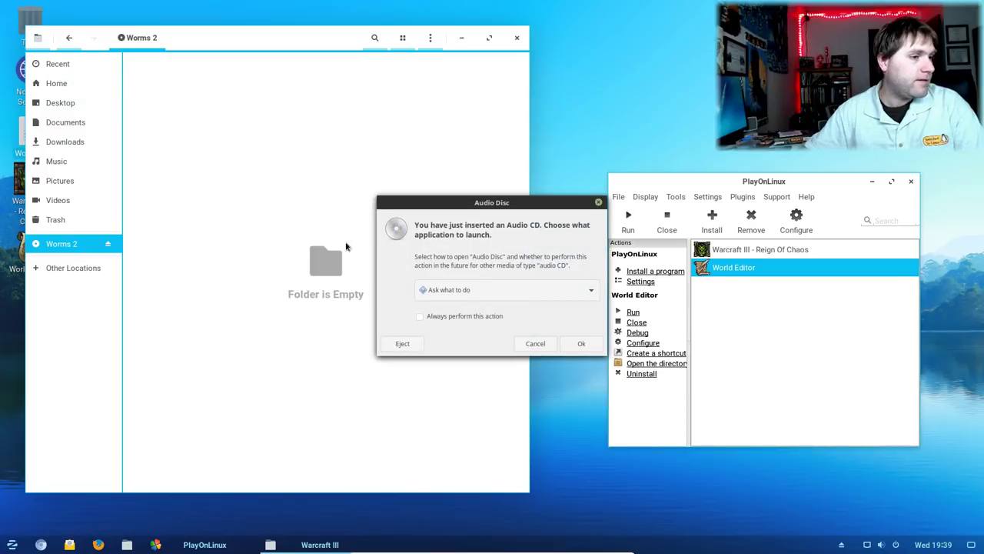
# - Dismiss the audio disc prompt, try to eject the Worms 2 disc, and close the eject error
pyautogui.click(598, 203)
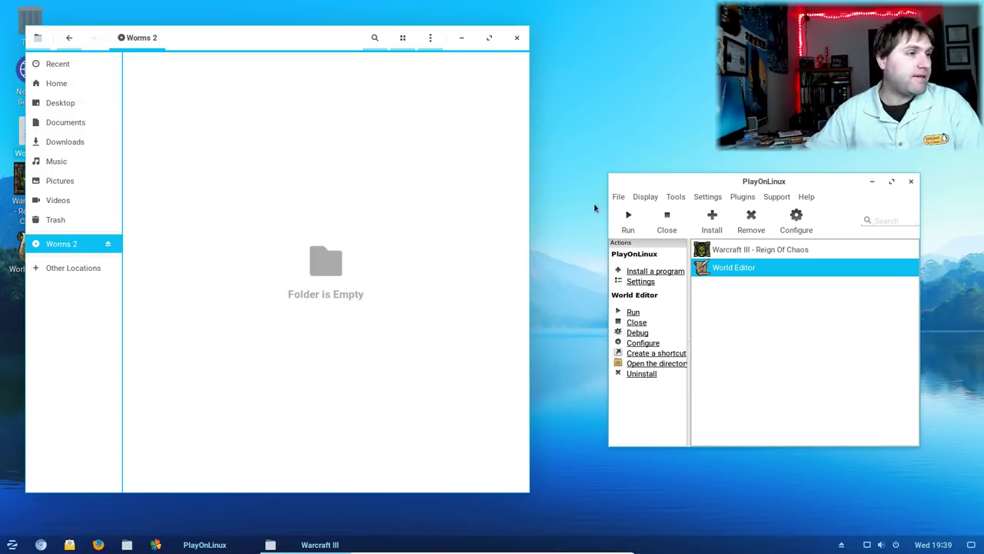
pyautogui.click(107, 246)
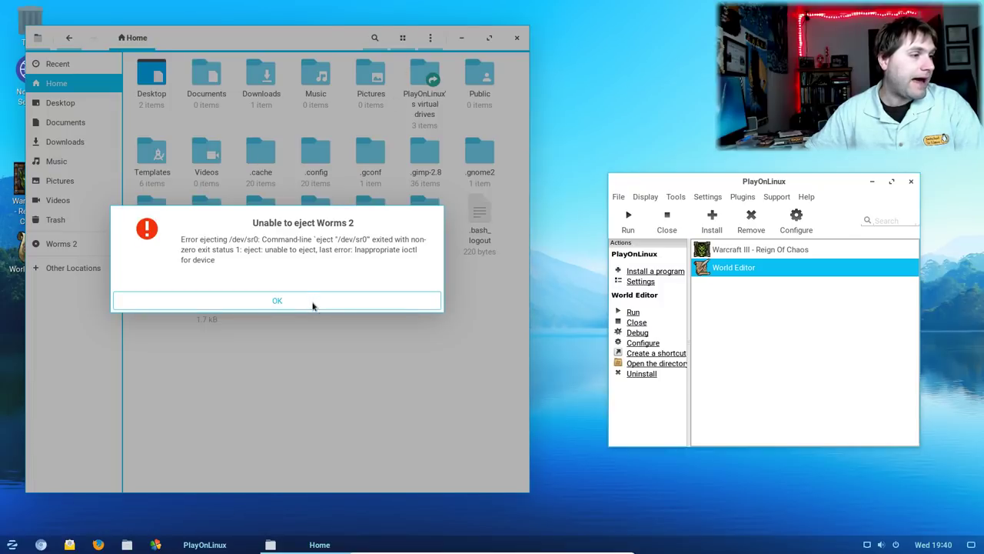
pyautogui.click(314, 302)
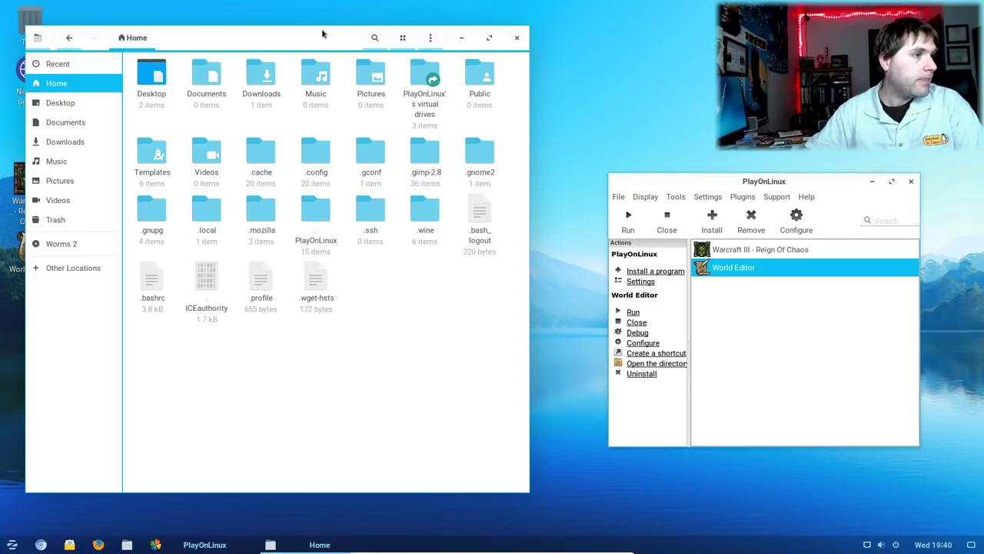
# - Reopen the Worms 2 disc in the file manager, place its desktop icon directly above the Warcraft III shortcut, and close the file manager
pyautogui.moveTo(401, 33); pyautogui.dragTo(593, 4)
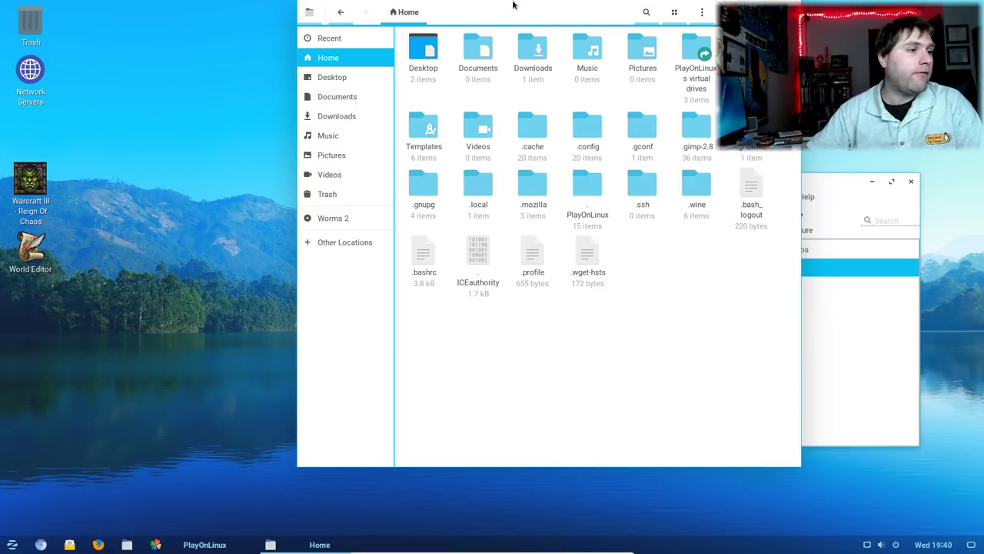
pyautogui.click(338, 218)
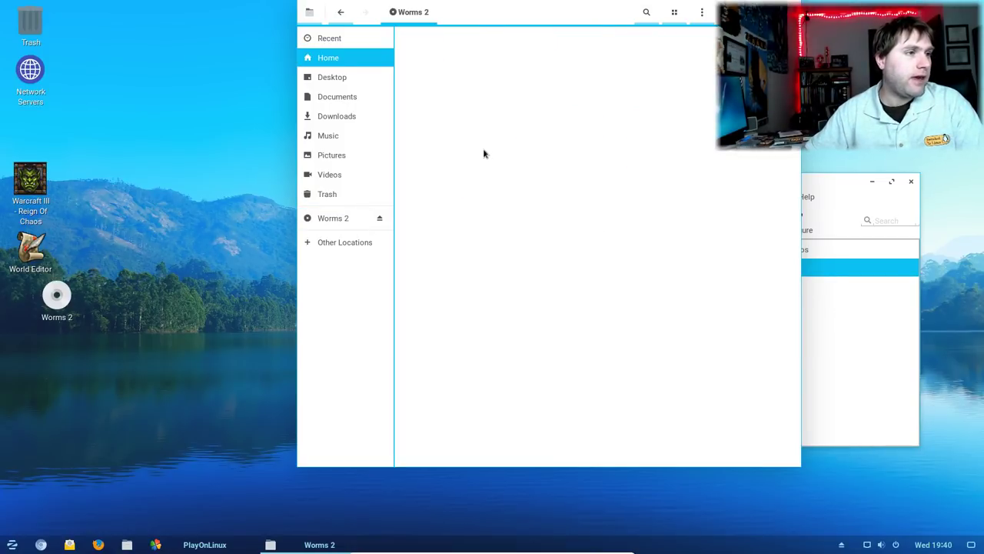
pyautogui.moveTo(48, 305); pyautogui.dragTo(30, 140)
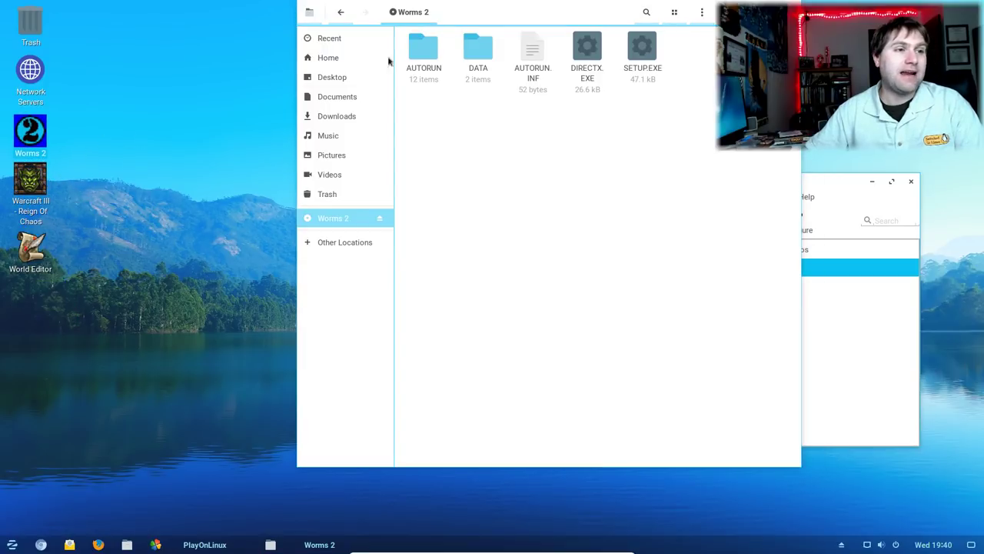
pyautogui.hotkey('ctrl', 'w')
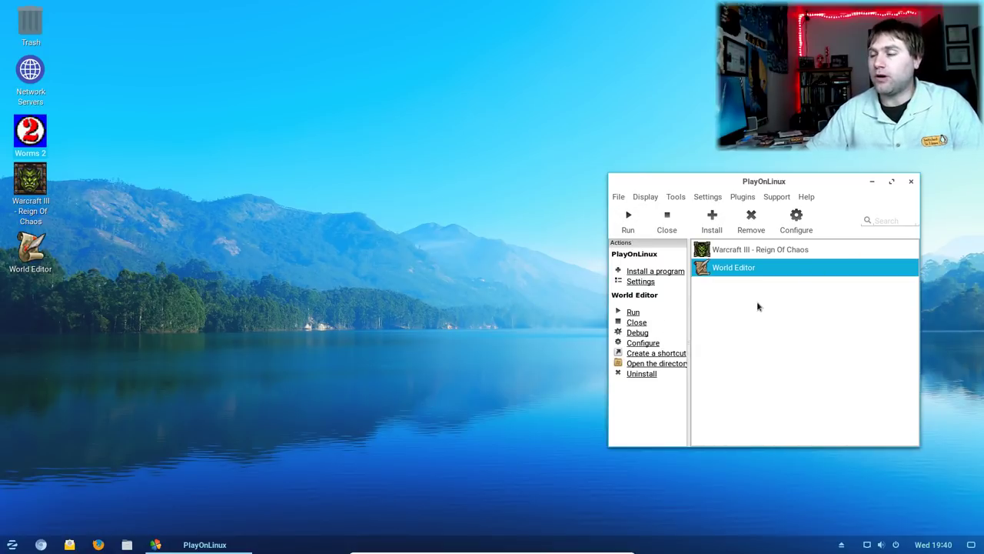
# - Open PlayOnLinux's program installer, cancel the leftover Warcraft III CD-ROM drive error, and search the program list for "worm"
pyautogui.click(660, 273)
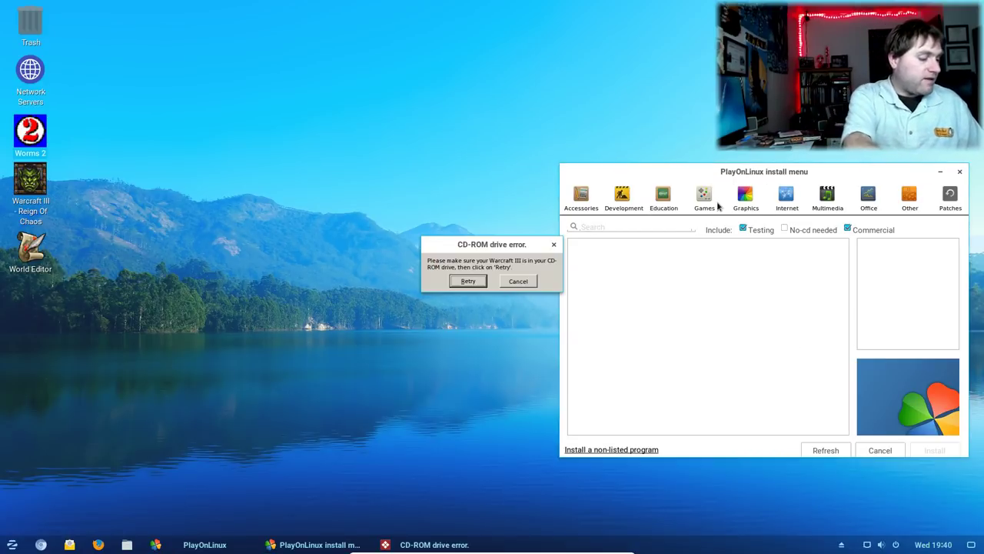
pyautogui.click(518, 281)
pyautogui.write('w')
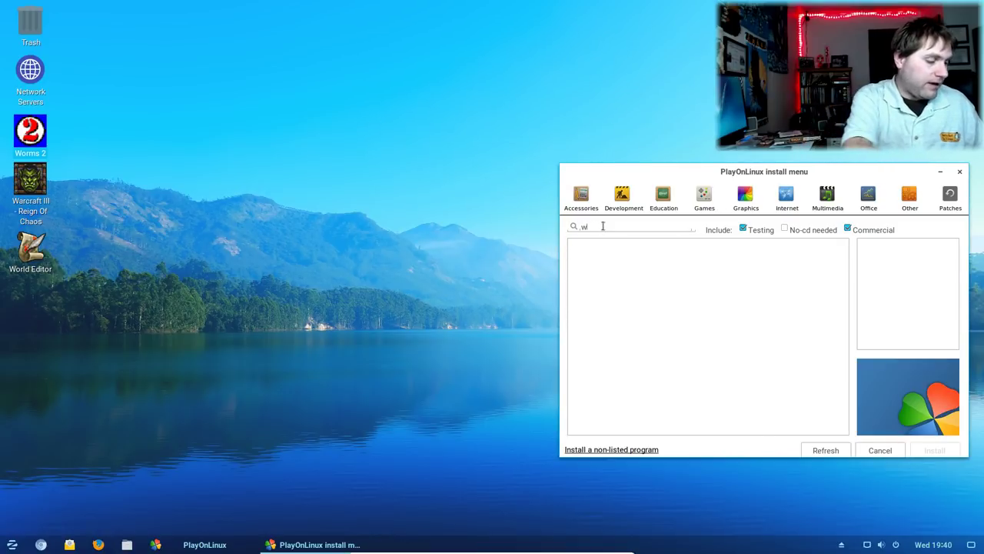
pyautogui.write('orm')
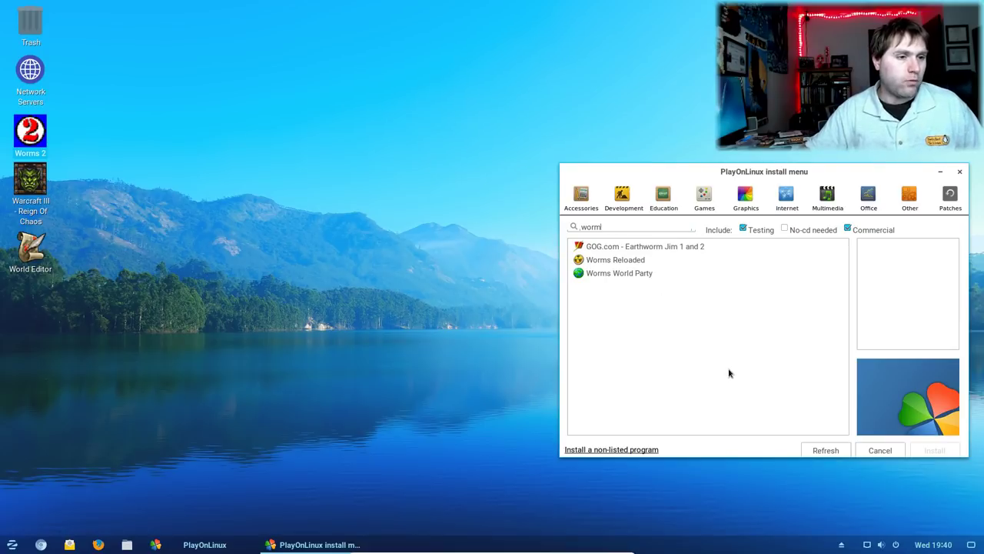
# - Search the installable programs for "worl" and look through the results to the end for a Worms 2 entry
pyautogui.press('BackSpace')
pyautogui.press('BackSpace')
pyautogui.press('BackSpace')
pyautogui.press('BackSpace')
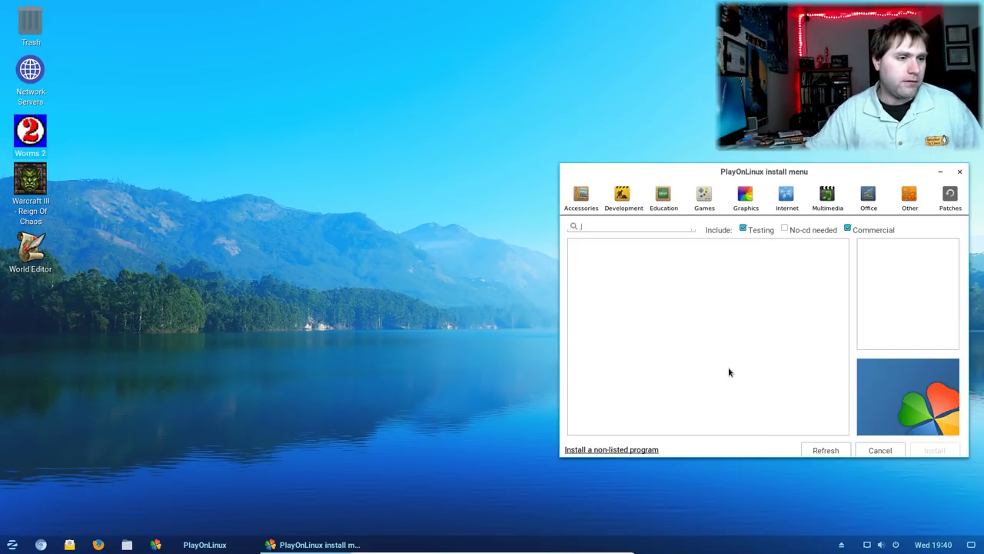
pyautogui.write('wotr')
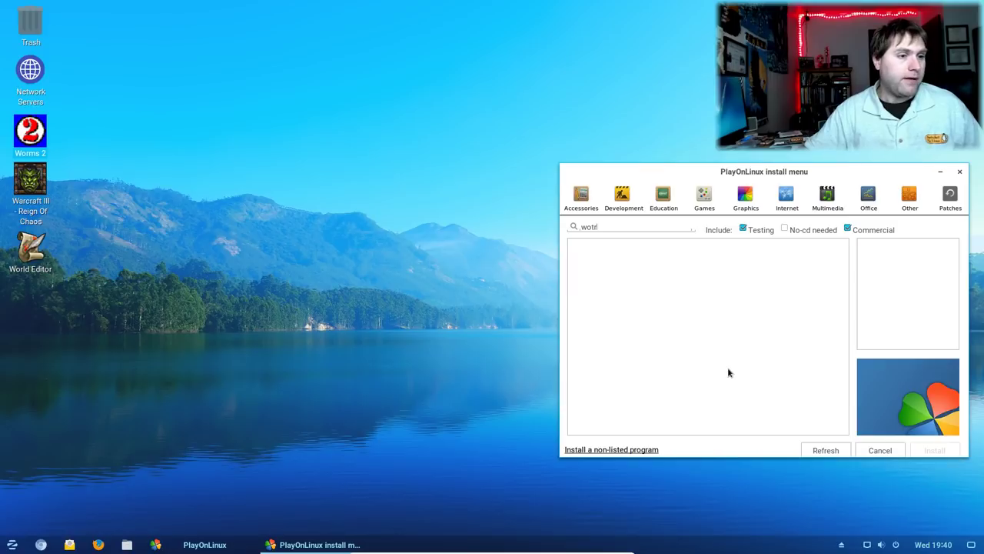
pyautogui.press('BackSpace')
pyautogui.press('BackSpace')
pyautogui.write('l')
pyautogui.press('BackSpace')
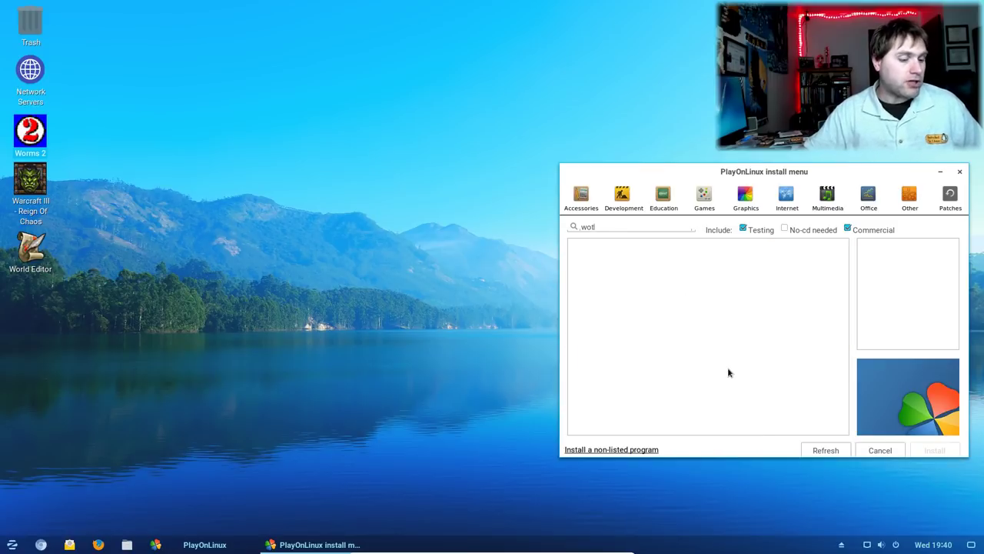
pyautogui.write('rl')
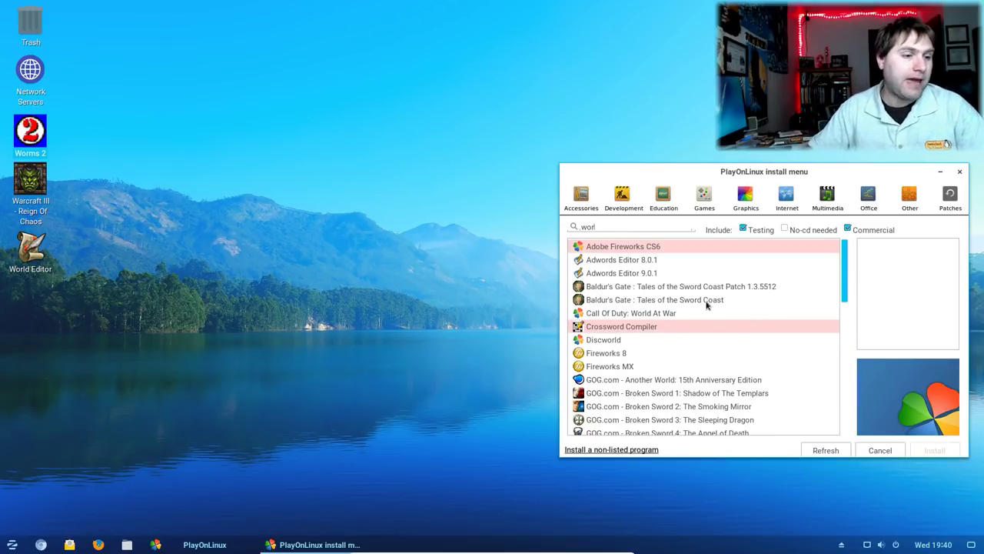
pyautogui.scroll(-6, 694, 331)
pyautogui.scroll(-4, 694, 333)
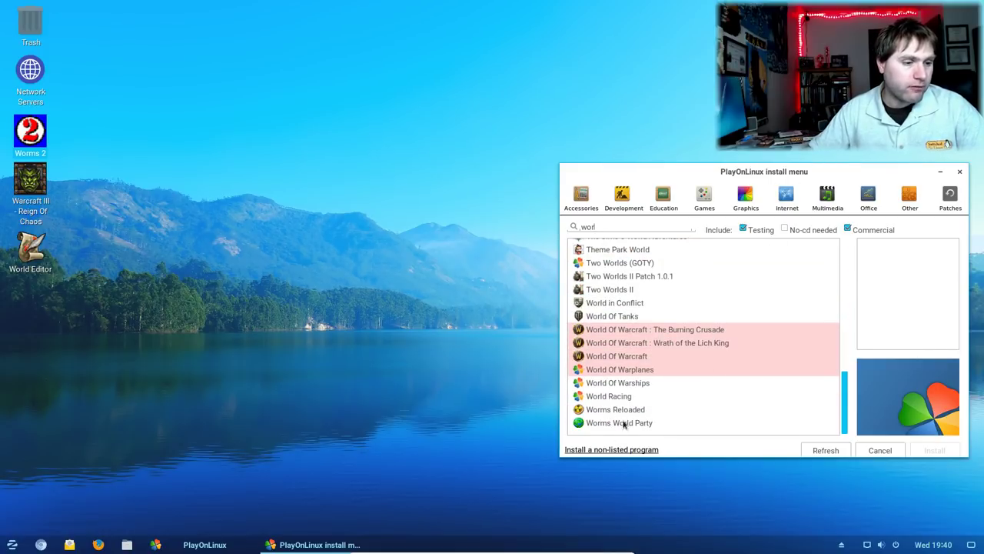
# - Start a manual installation of a non-listed program and choose to install it in a new virtual drive
pyautogui.click(609, 449)
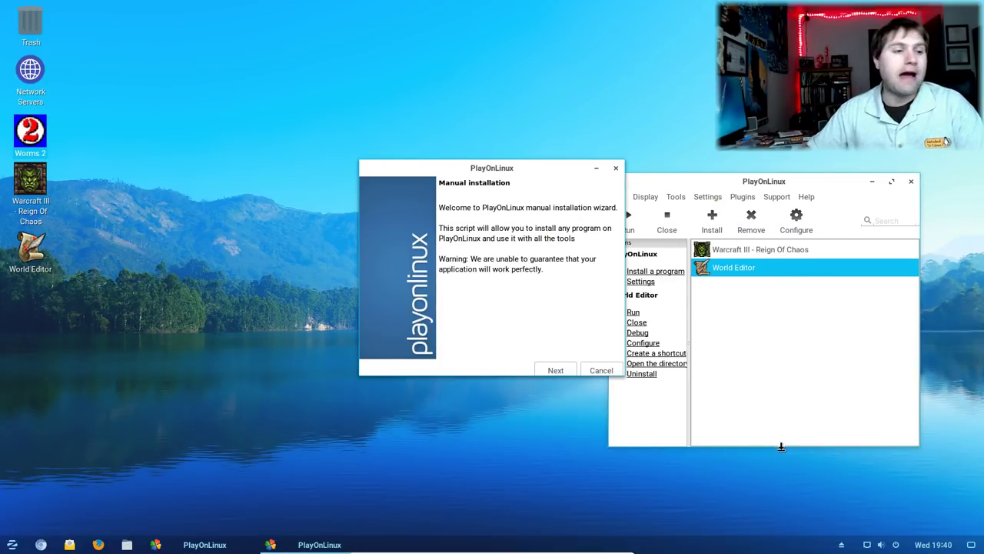
pyautogui.click(558, 370)
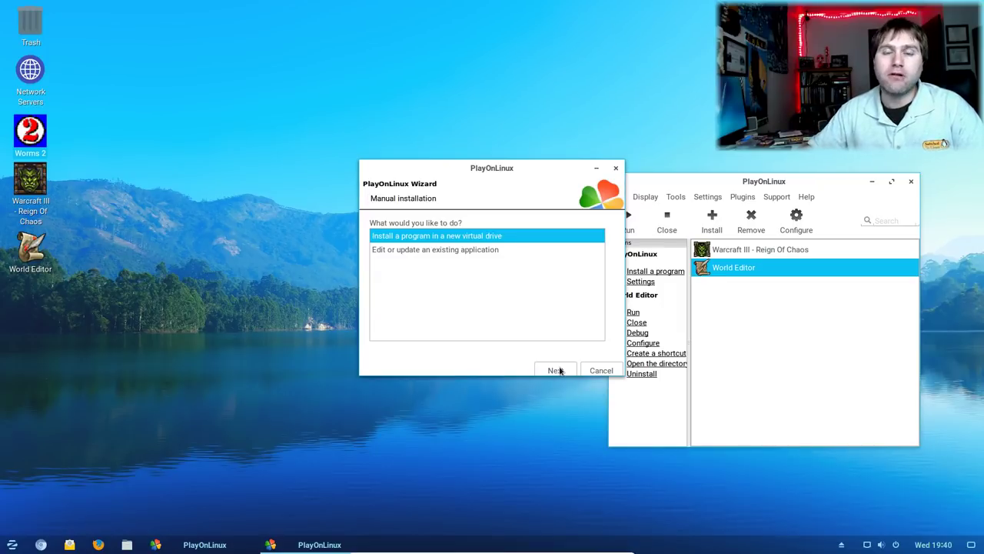
pyautogui.click(421, 251)
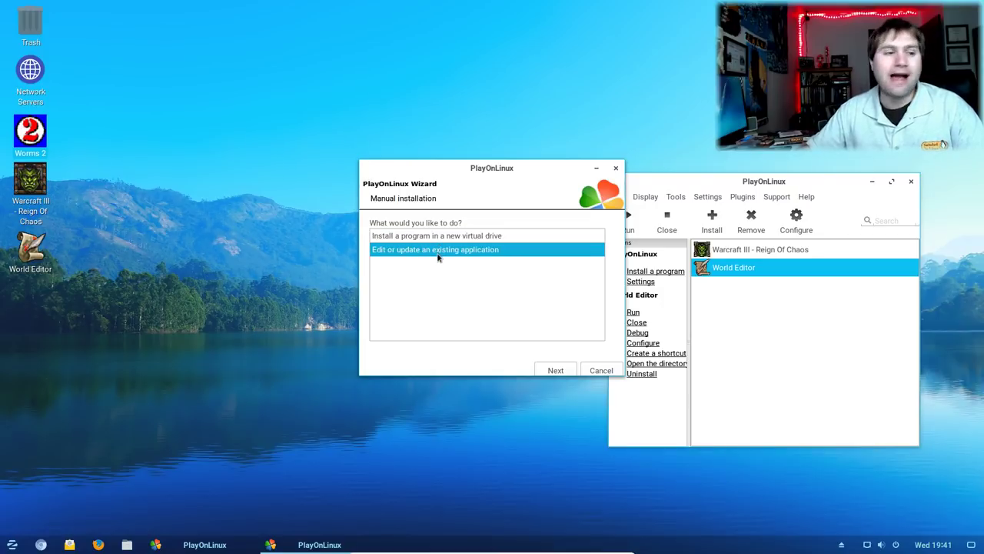
pyautogui.click(465, 235)
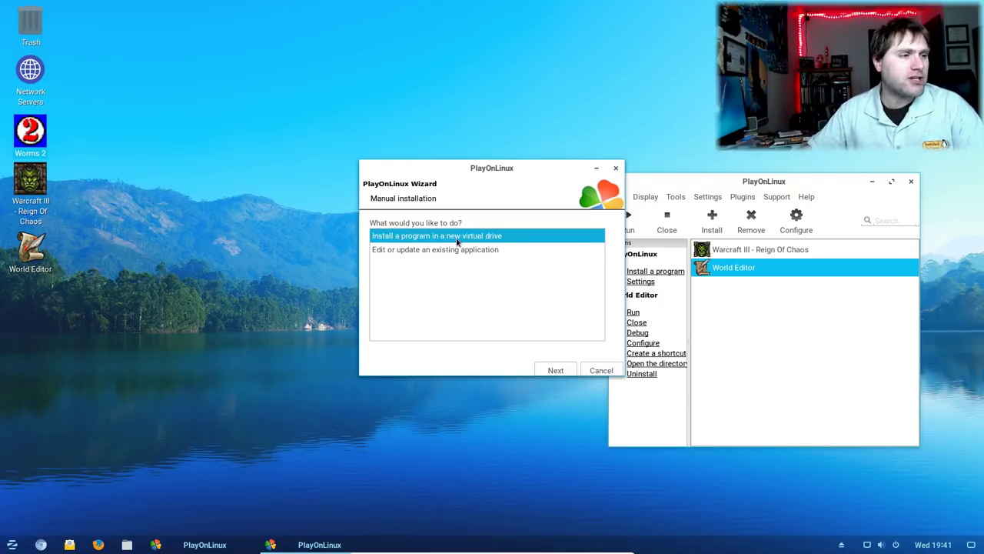
pyautogui.click(560, 368)
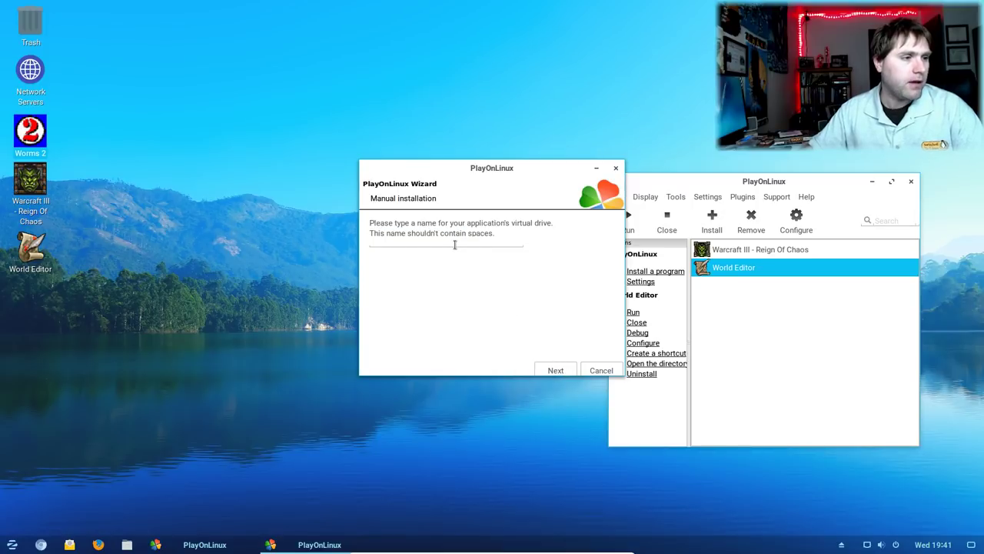
# - Name the virtual drive Worms, leave all pre-installation options unselected, and create it as a 32 bits windows installation
pyautogui.write('Worms')
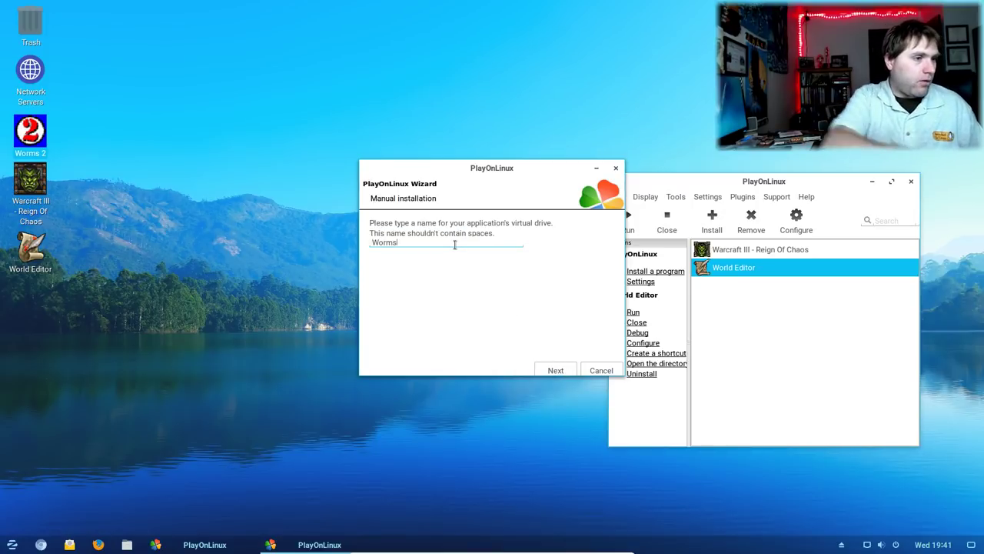
pyautogui.click(572, 370)
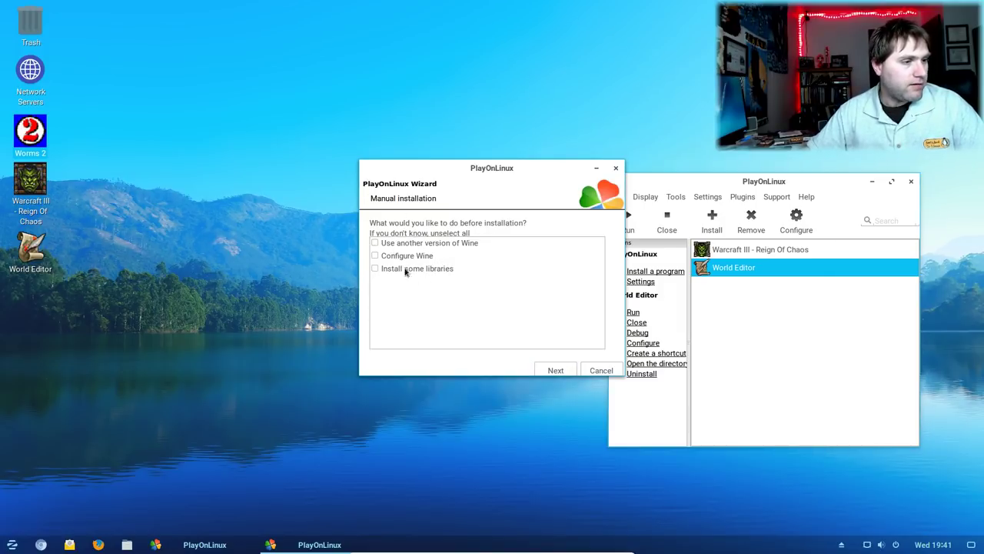
pyautogui.click(562, 371)
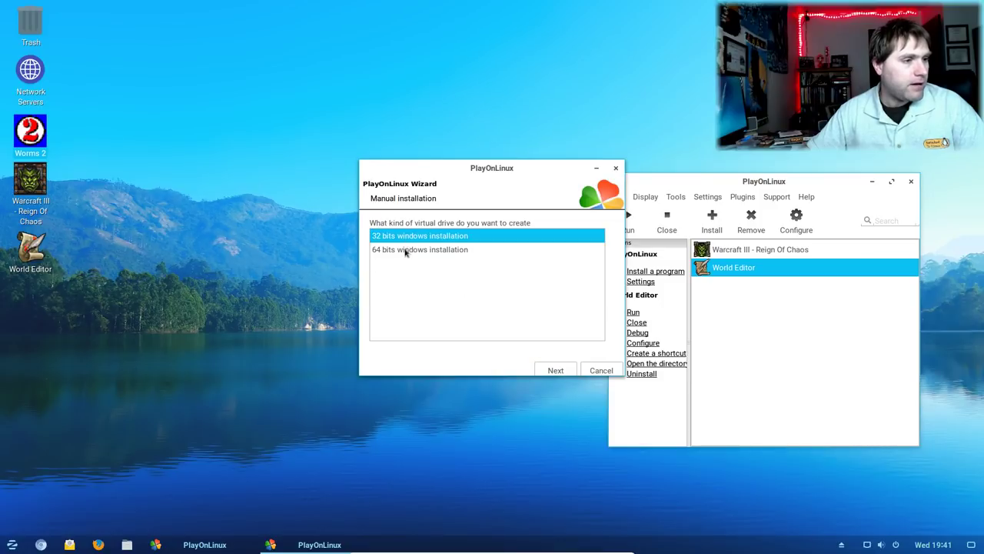
pyautogui.click(561, 372)
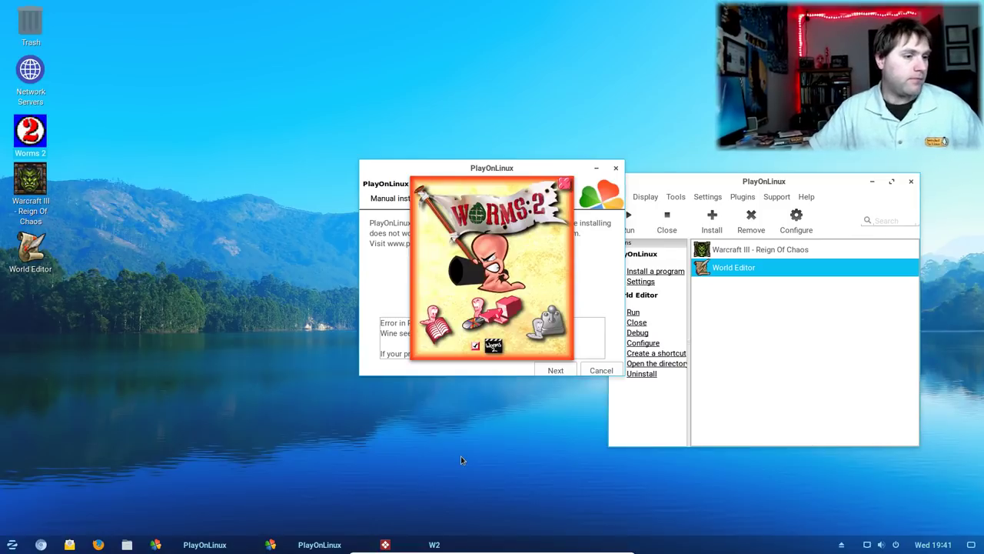
# - Raise the system sound volume while the Worms 2 launcher is open
pyautogui.click(877, 543)
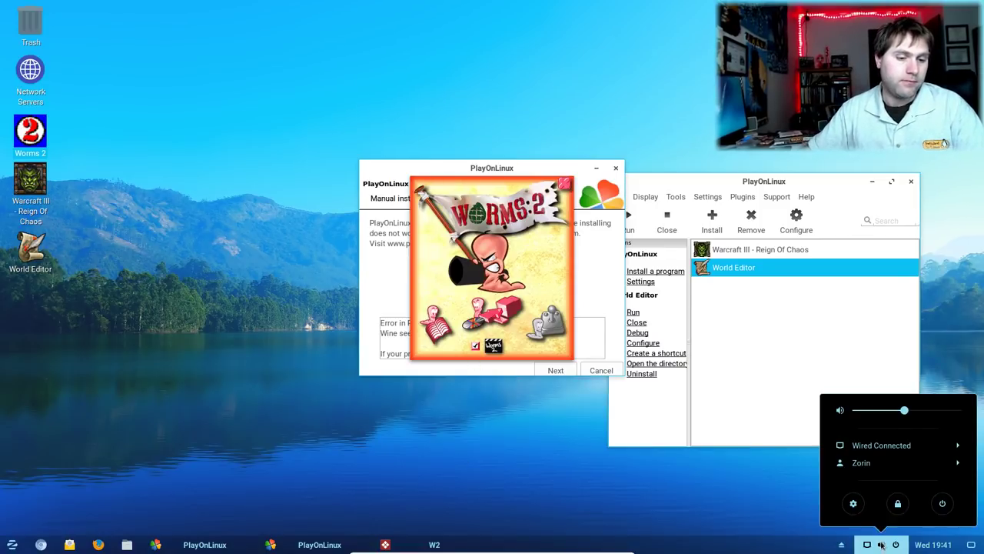
pyautogui.moveTo(902, 410); pyautogui.dragTo(928, 411)
pyautogui.click(609, 523)
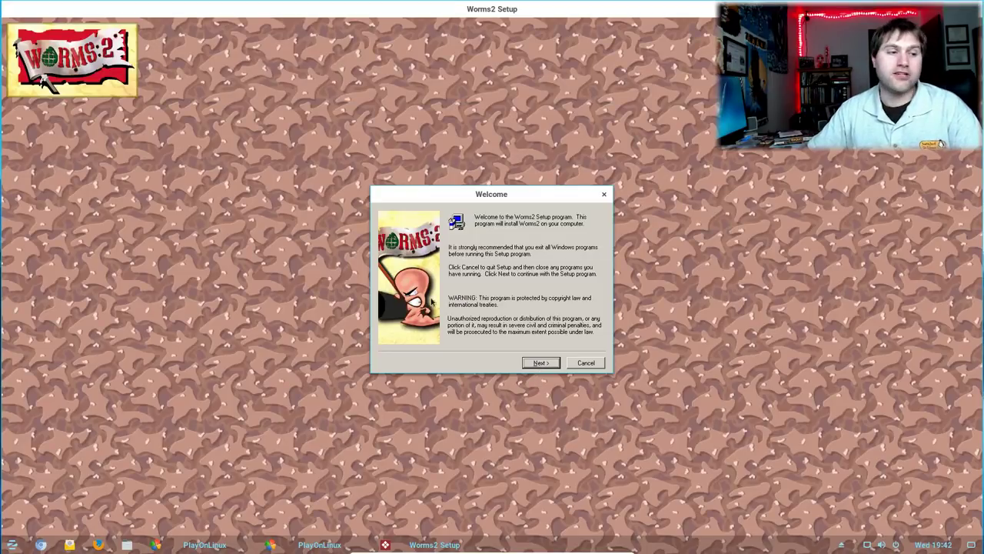
# - Accept C:\MicroProse\Worms2 as the destination folder in the Worms2 setup and select the 22 kHz Sound Samples
pyautogui.click(549, 363)
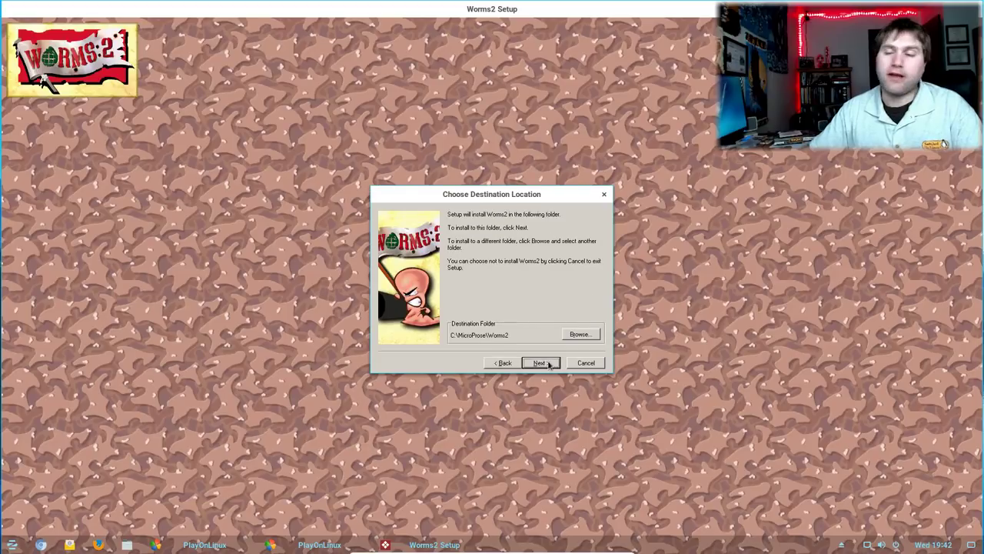
pyautogui.click(550, 364)
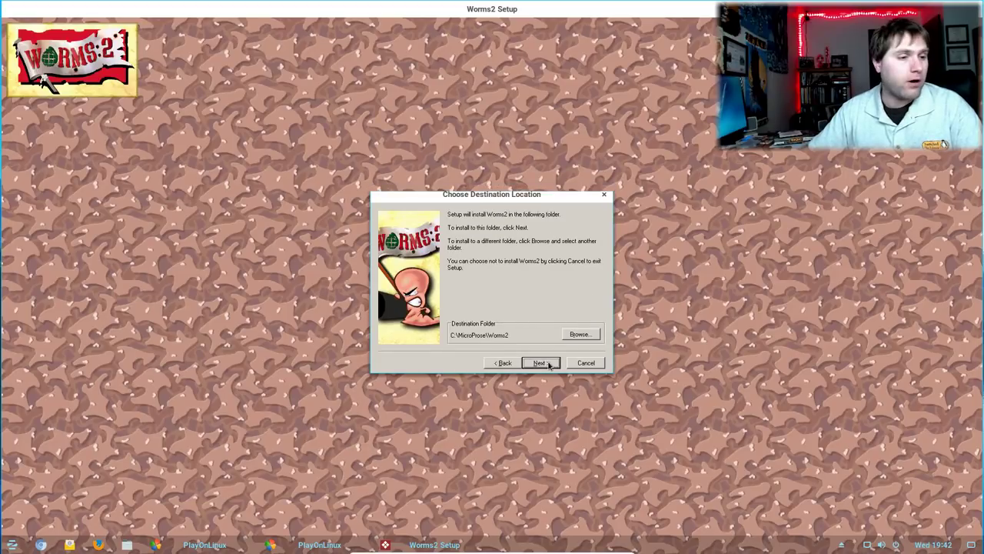
pyautogui.click(463, 243)
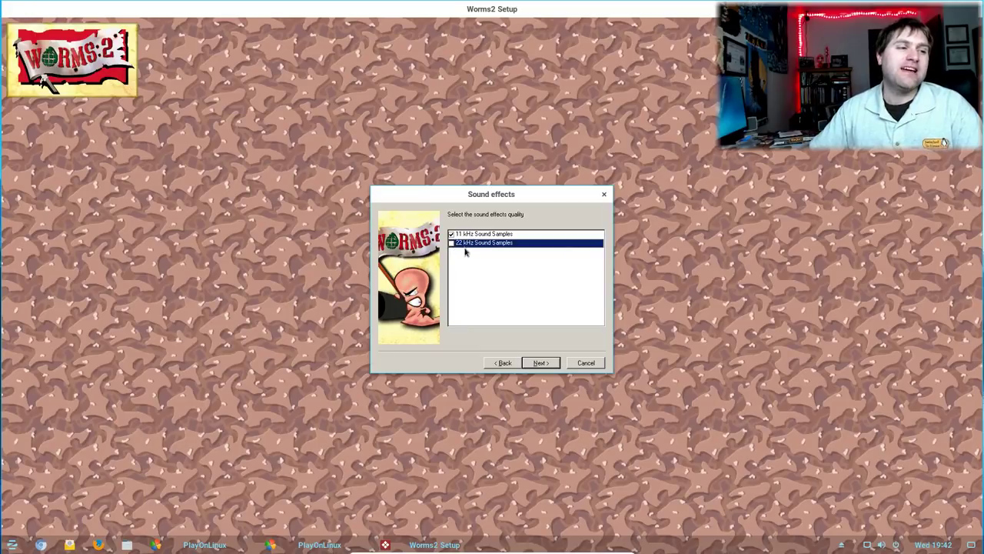
pyautogui.click(451, 243)
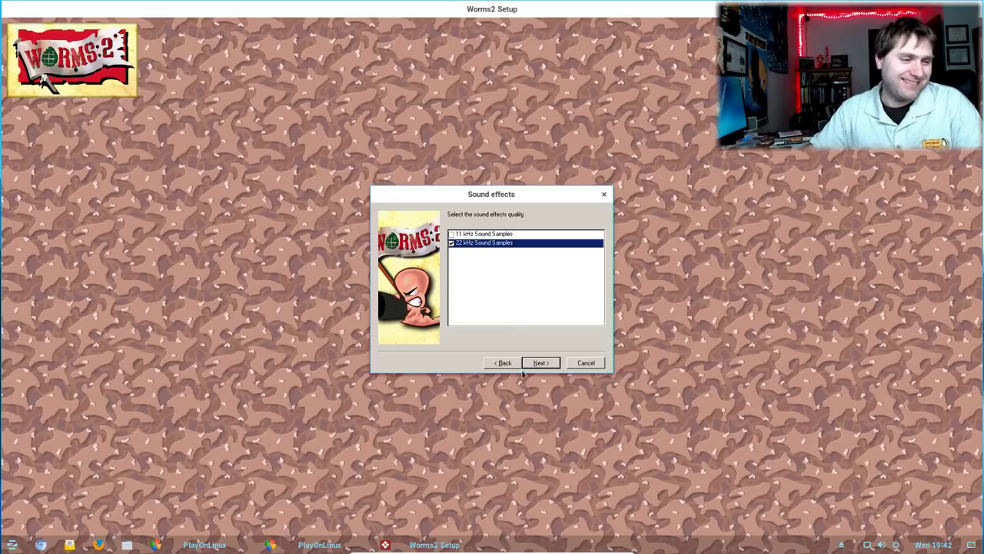
pyautogui.click(545, 362)
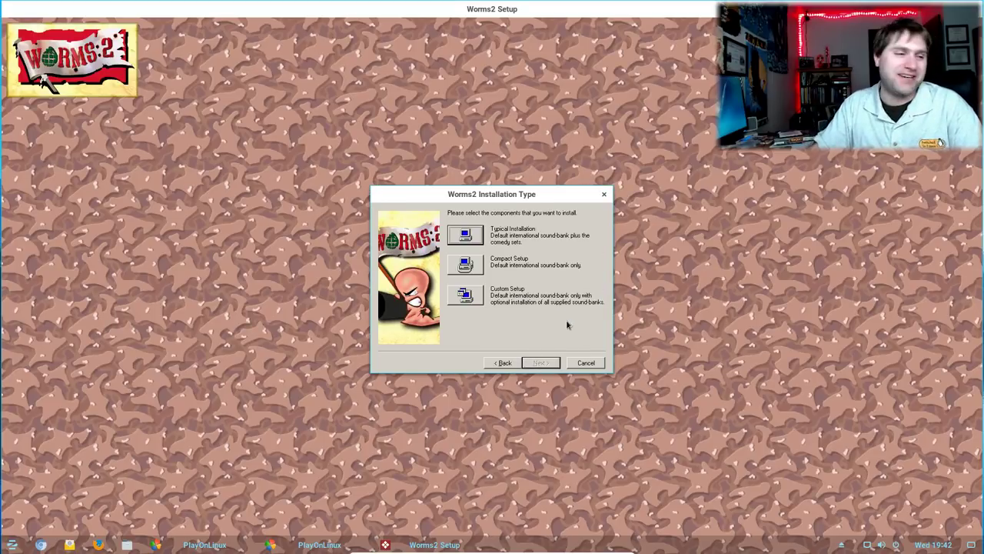
# - Choose Custom Setup with the International and Comedy speech banks, install Worms2, and finish the setup
pyautogui.click(471, 297)
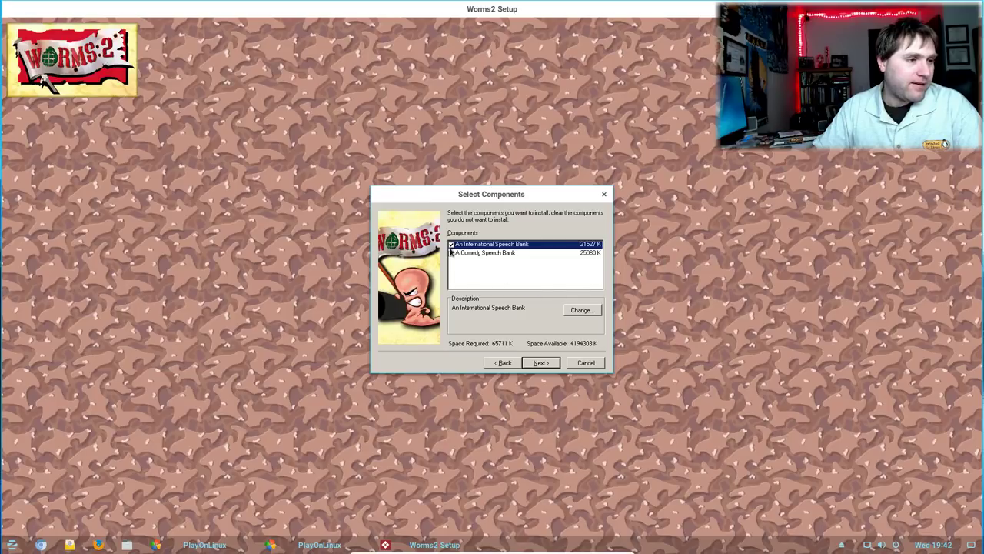
pyautogui.click(542, 363)
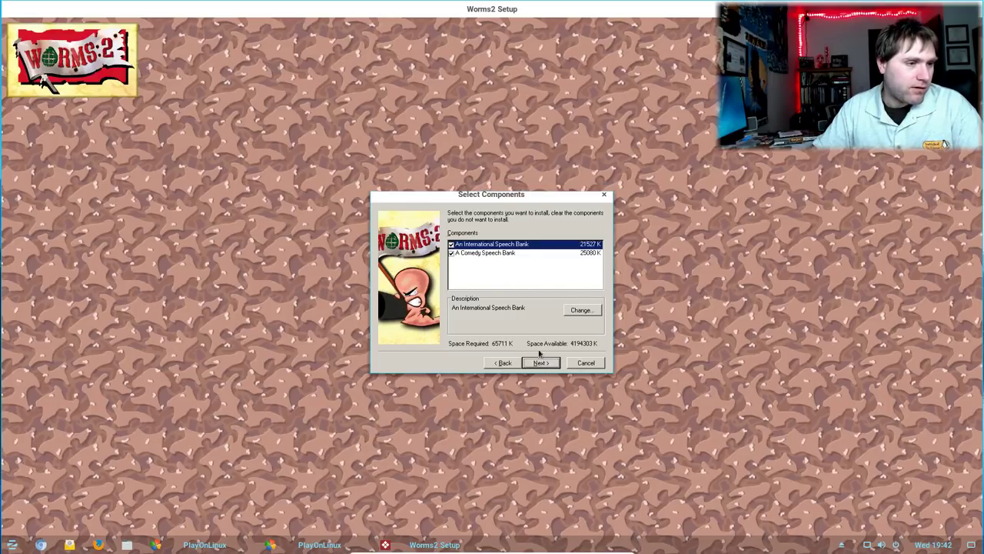
pyautogui.click(553, 363)
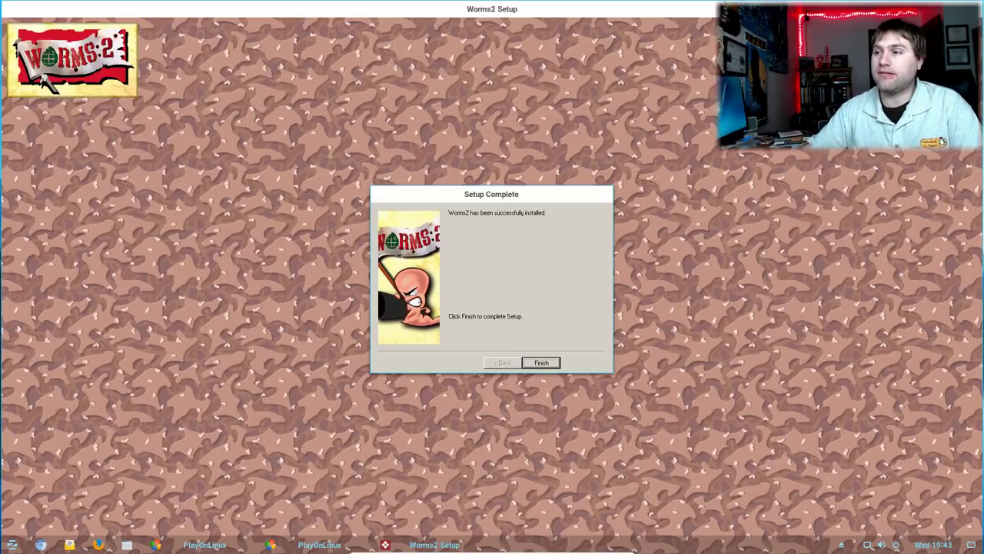
pyautogui.click(541, 363)
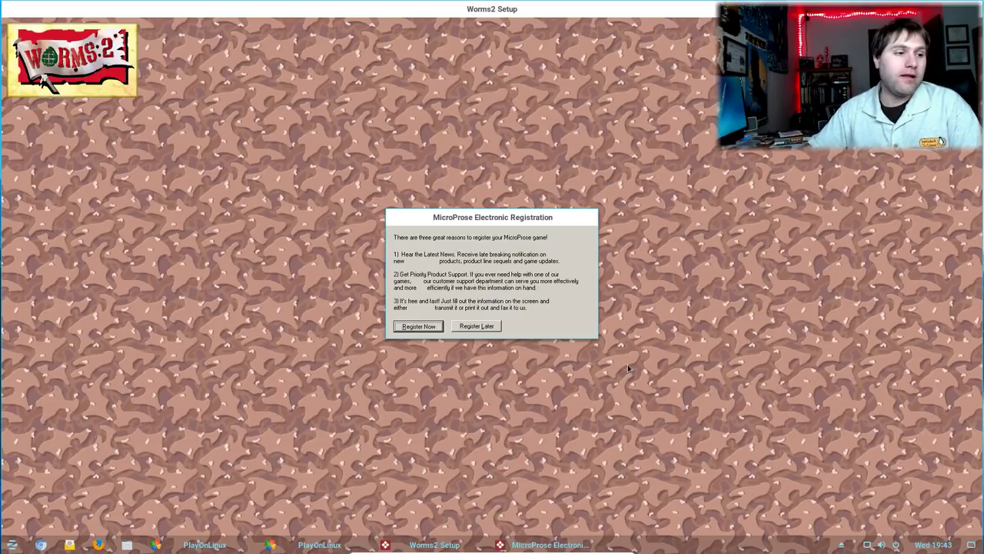
# - Postpone the MicroProse electronic registration and cancel the remaining PlayOnLinux manual installation wizard
pyautogui.click(475, 327)
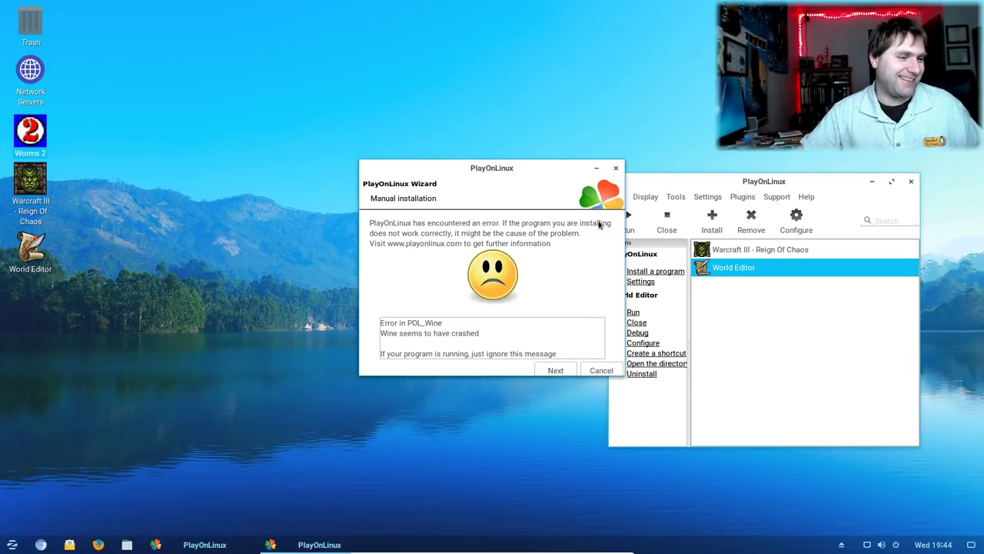
pyautogui.click(567, 374)
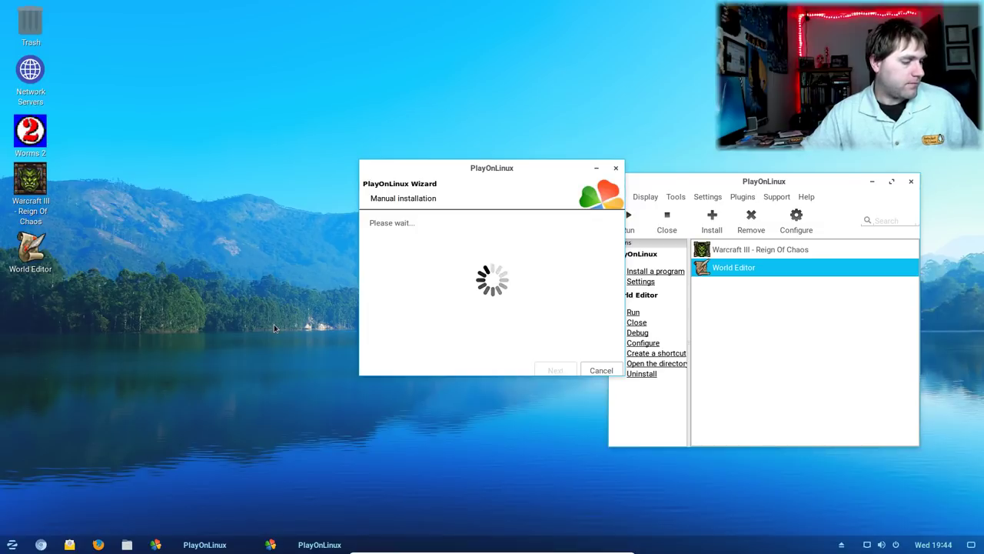
pyautogui.hotkey('alt', 'Tab')
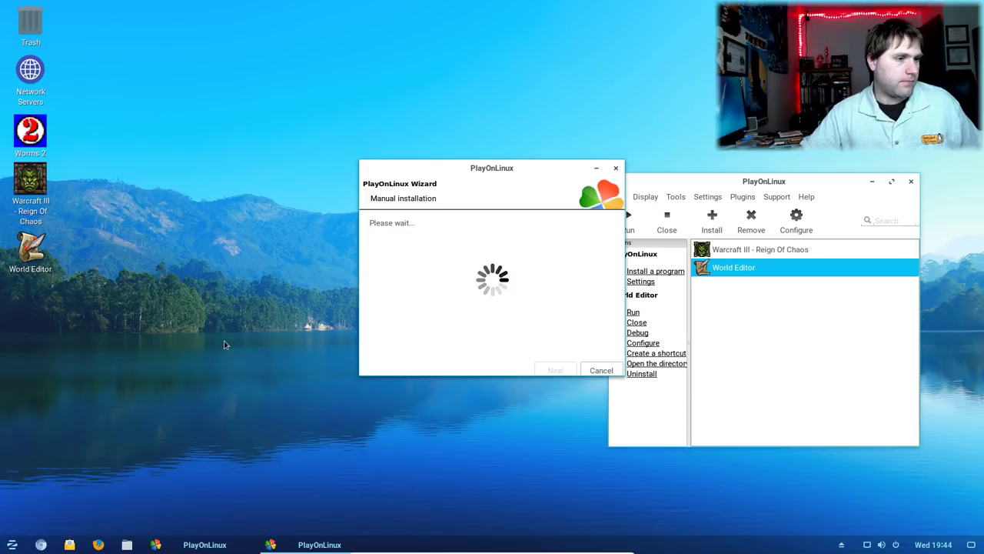
pyautogui.click(598, 370)
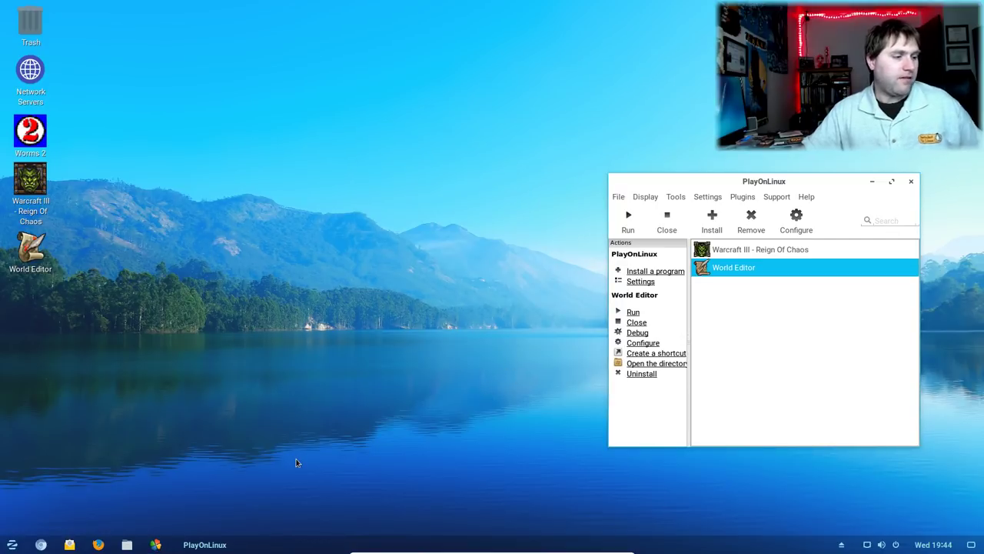
pyautogui.click(220, 546)
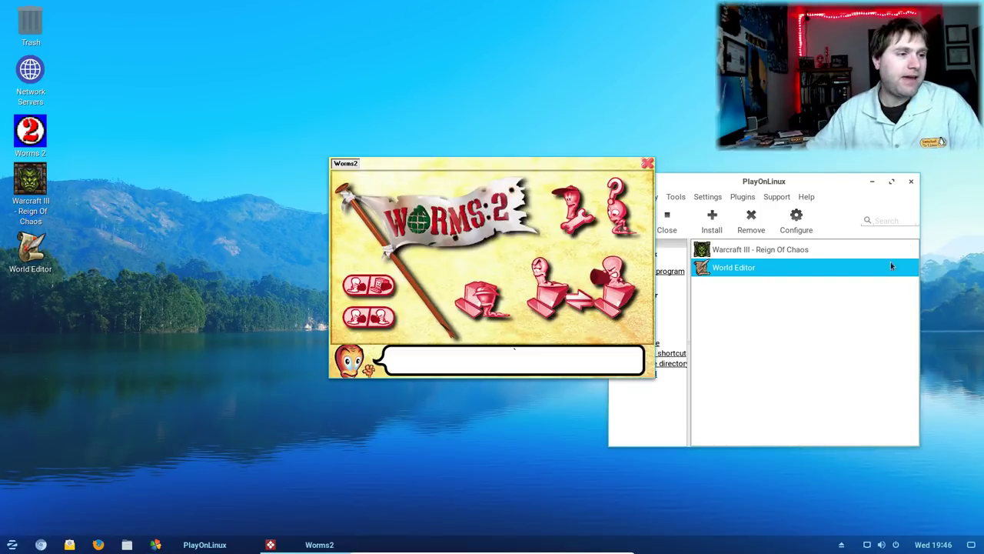
# - Open the local single or multi-player game setup in Worms2 and start a new human controlled team named Team17MicroProse
pyautogui.moveTo(514, 168); pyautogui.dragTo(483, 174)
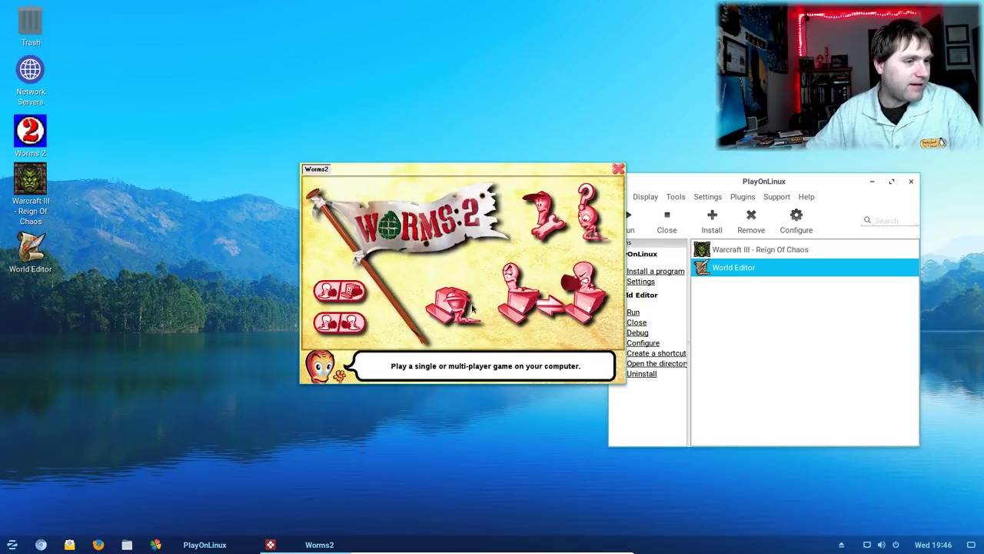
pyautogui.click(440, 309)
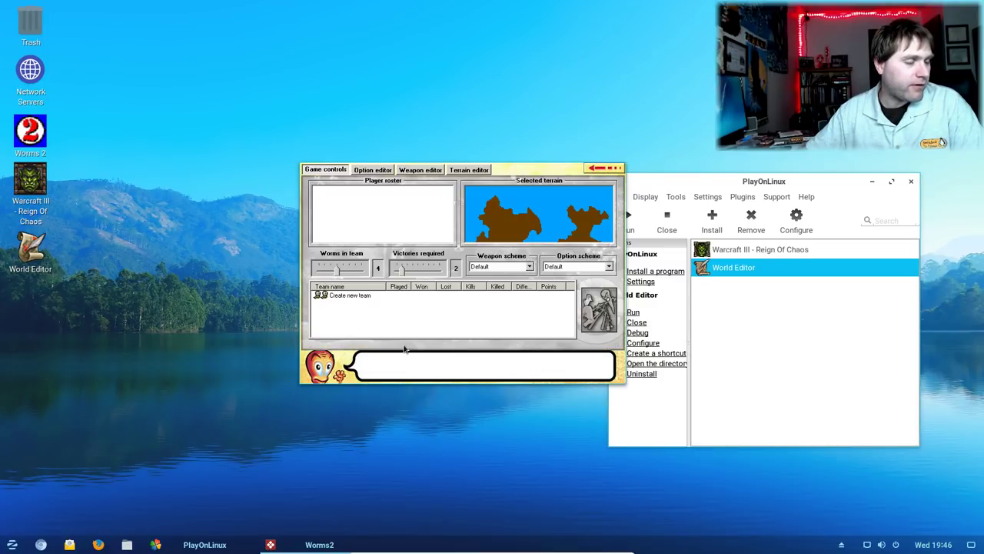
pyautogui.click(352, 296)
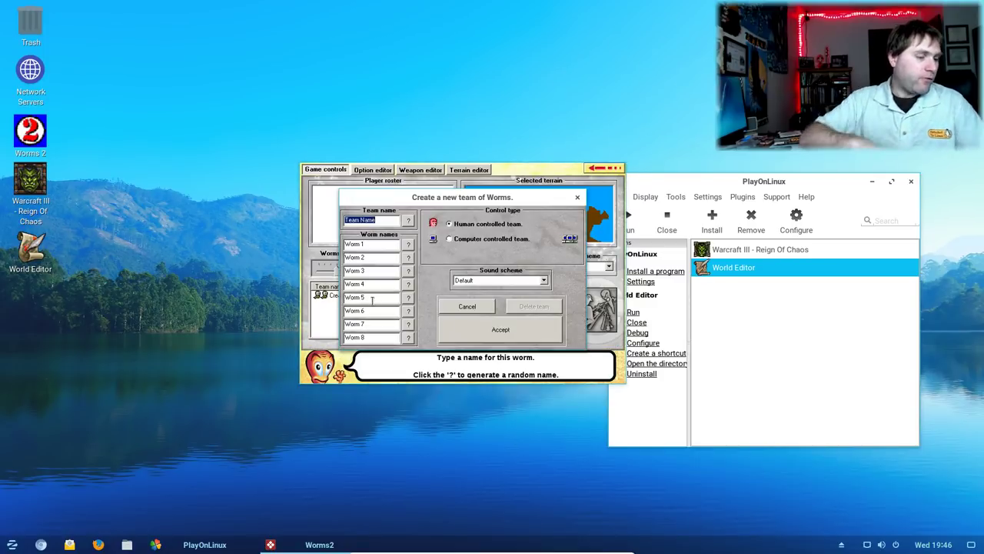
pyautogui.write('Te')
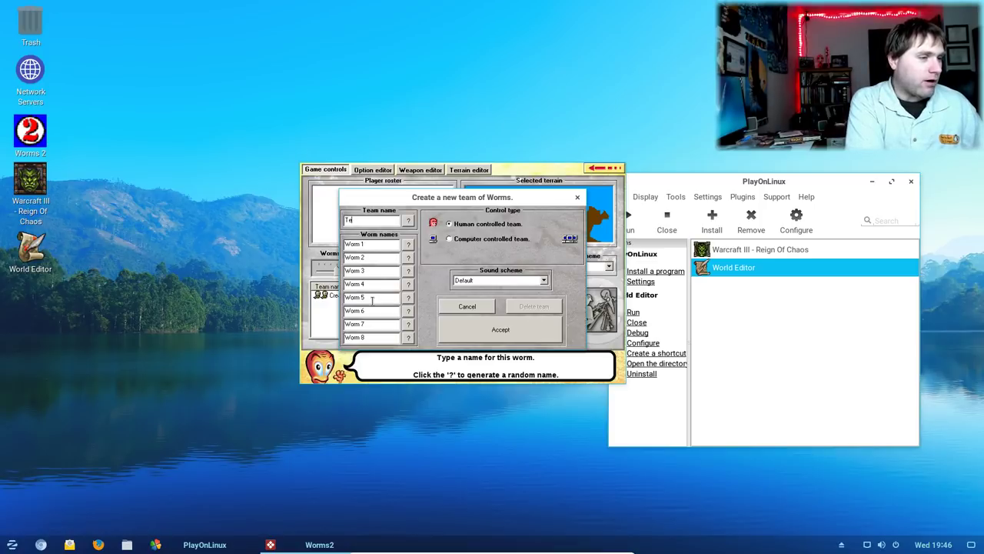
pyautogui.write('am')
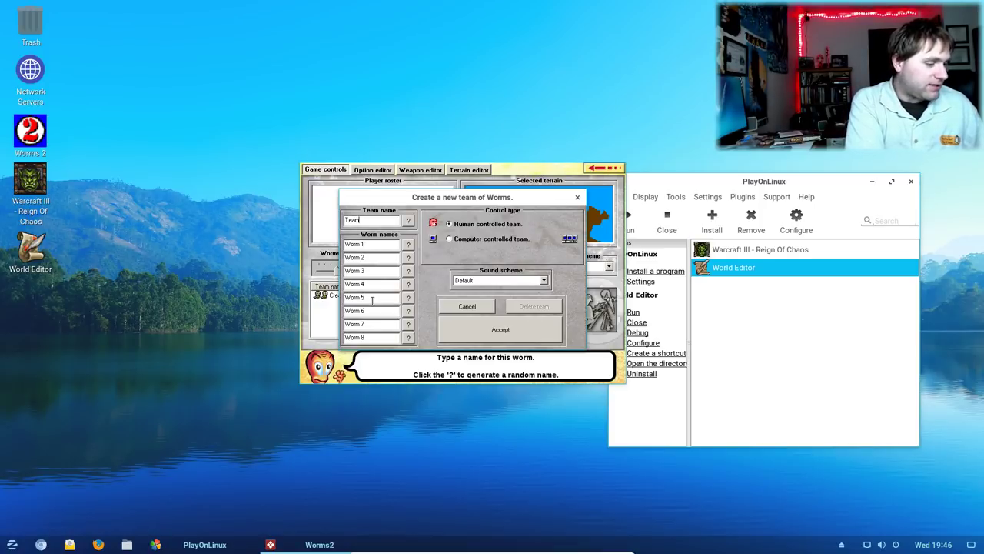
pyautogui.write('17MicroP')
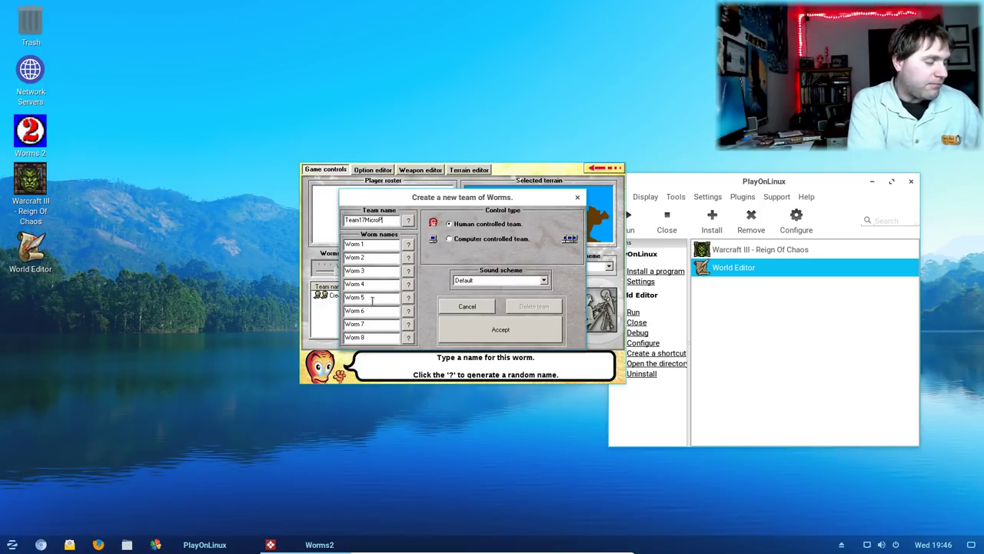
pyautogui.write('rose')
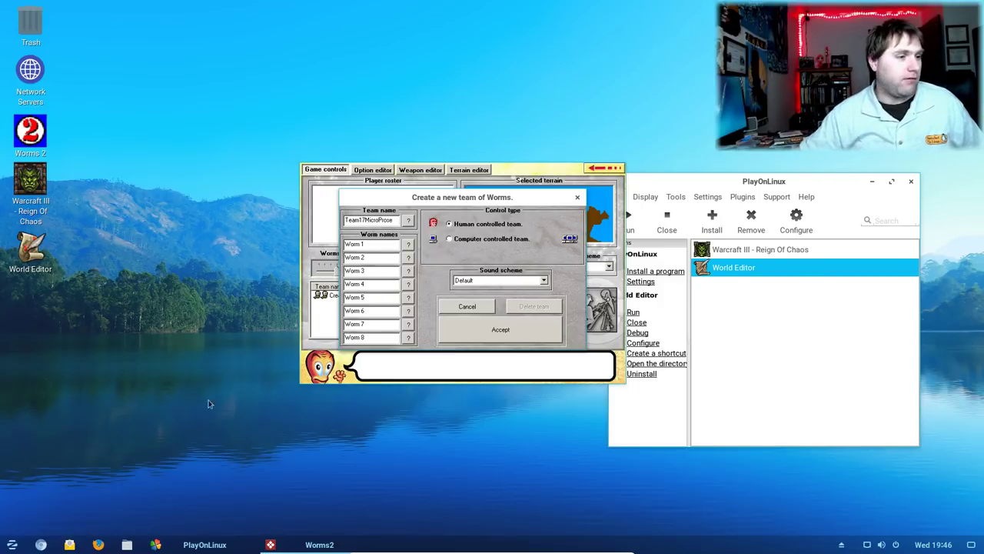
# - Generate random names for all eight worms of the Team17MicroProse team
pyautogui.click(409, 244)
pyautogui.click(408, 258)
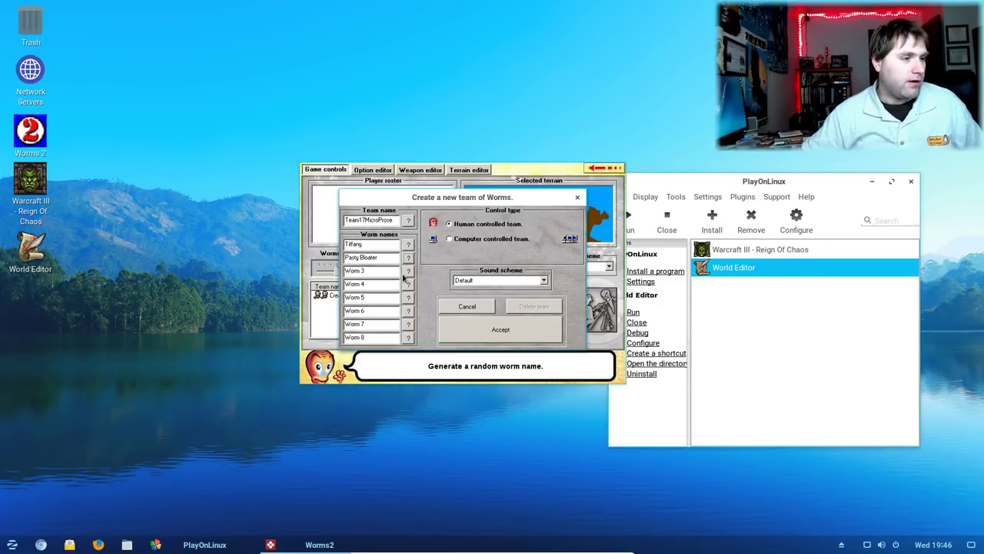
pyautogui.click(408, 271)
pyautogui.click(408, 284)
pyautogui.click(409, 298)
pyautogui.click(408, 311)
pyautogui.click(408, 324)
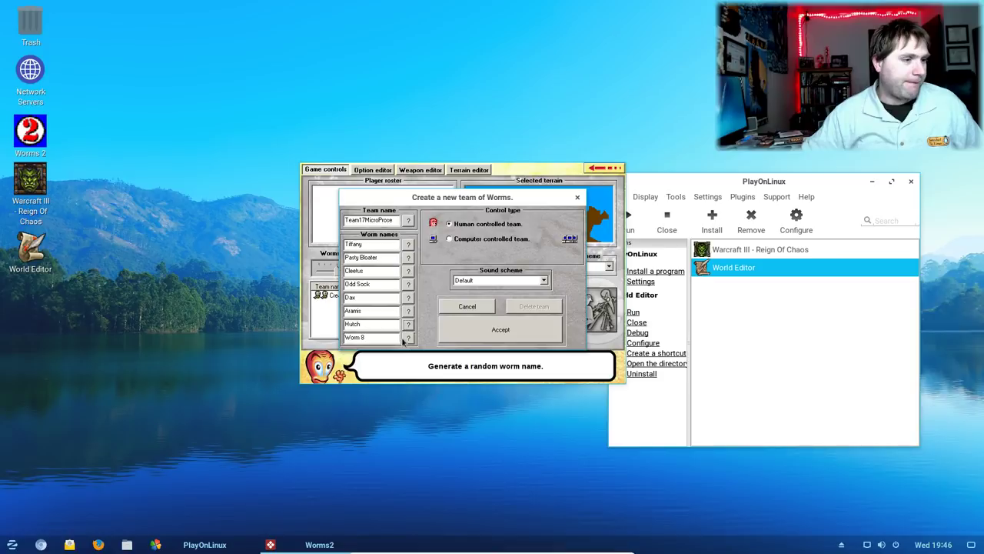
pyautogui.click(408, 337)
# - Choose the Rednecks sound scheme for Team17MicroProse and accept the team
pyautogui.click(529, 280)
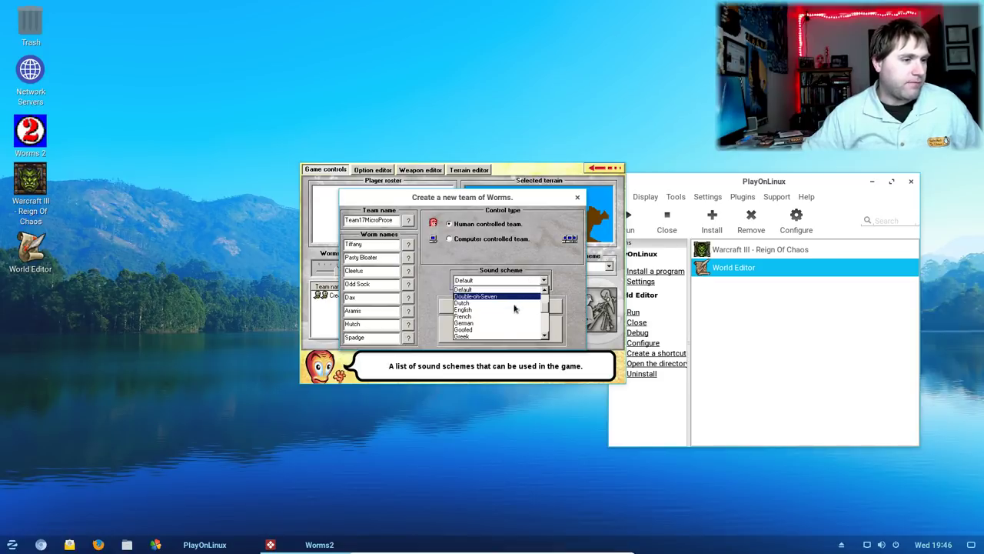
pyautogui.scroll(-3, 514, 311)
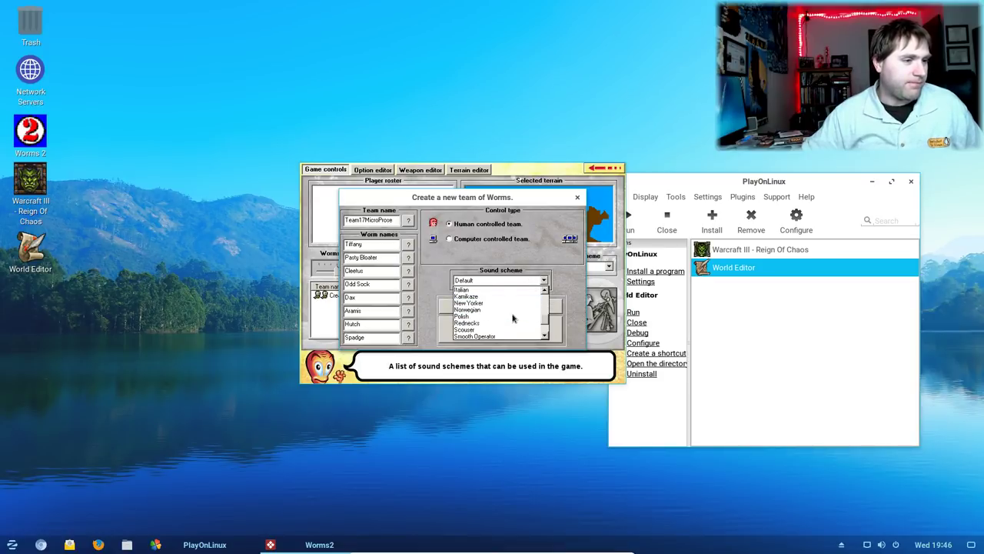
pyautogui.click(492, 322)
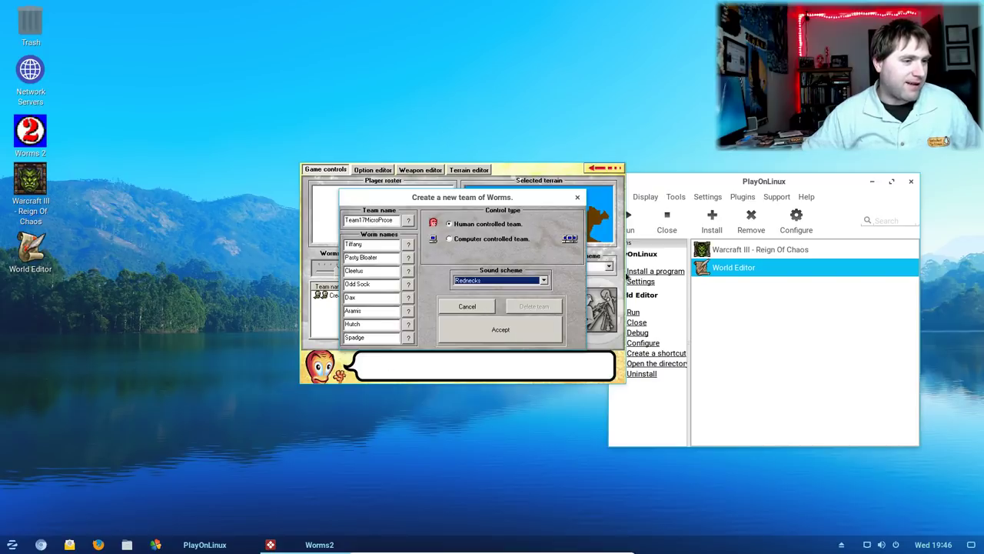
pyautogui.click(501, 330)
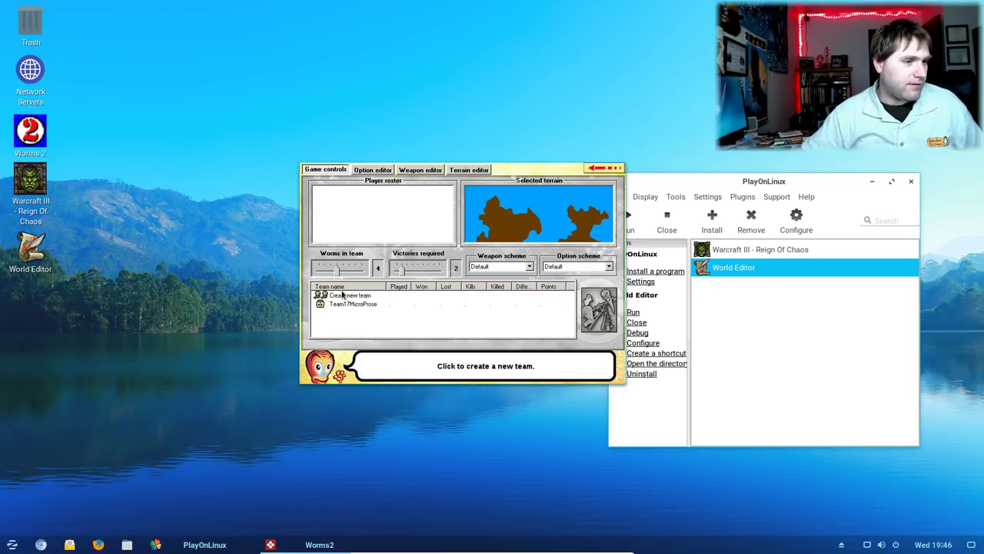
# - Raise the worms in team to 8 and create a computer controlled team with random names and the Double-oh-Seven sound scheme
pyautogui.click(360, 265)
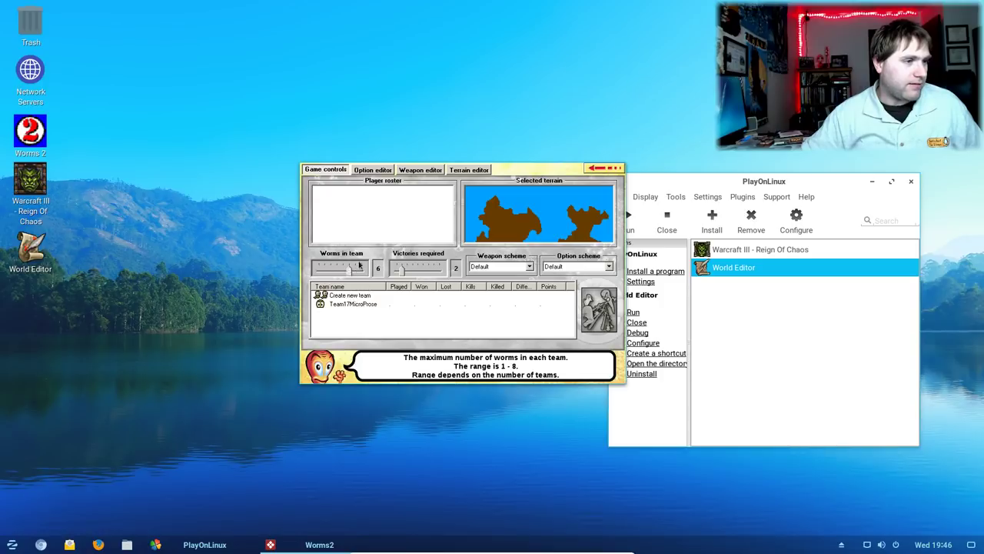
pyautogui.click(366, 296)
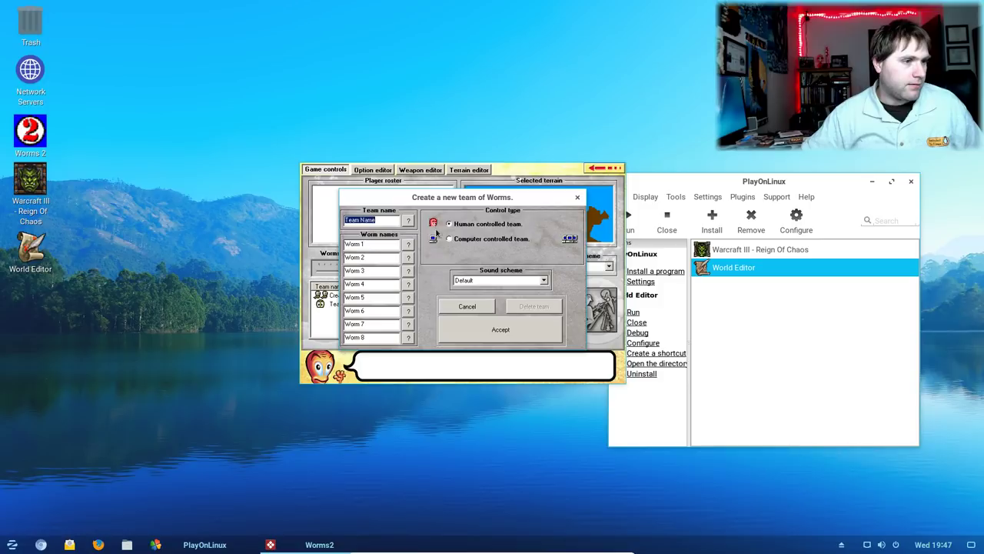
pyautogui.click(450, 238)
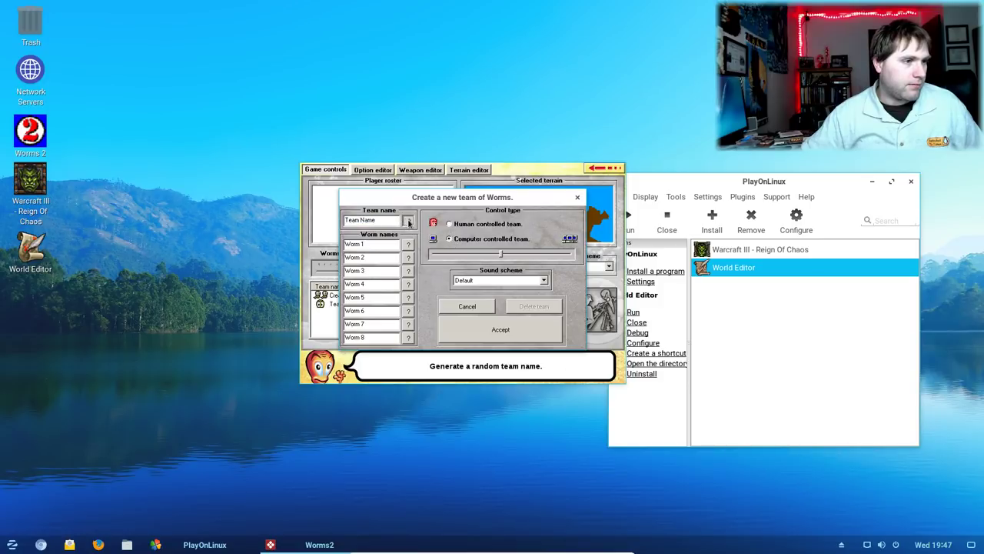
pyautogui.click(409, 221)
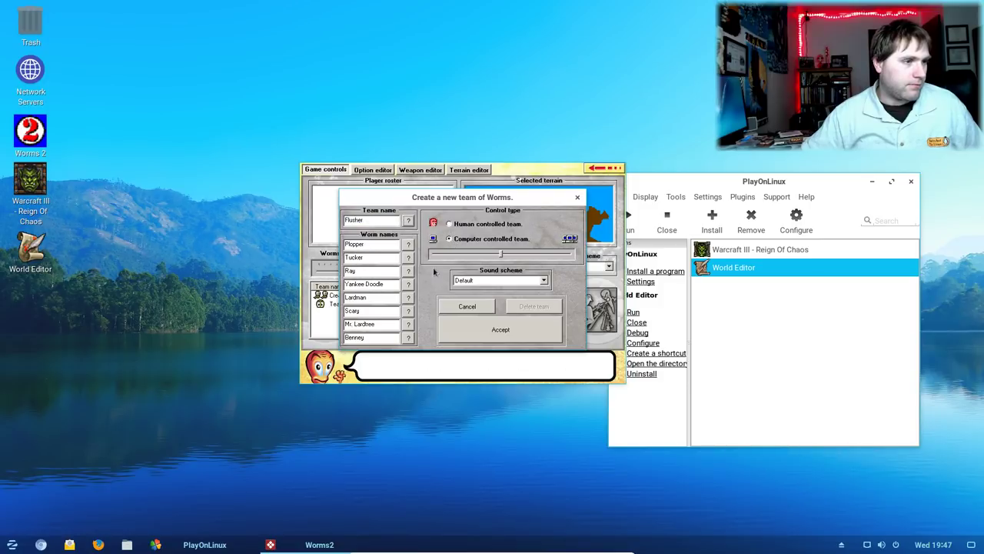
pyautogui.click(530, 280)
pyautogui.click(521, 332)
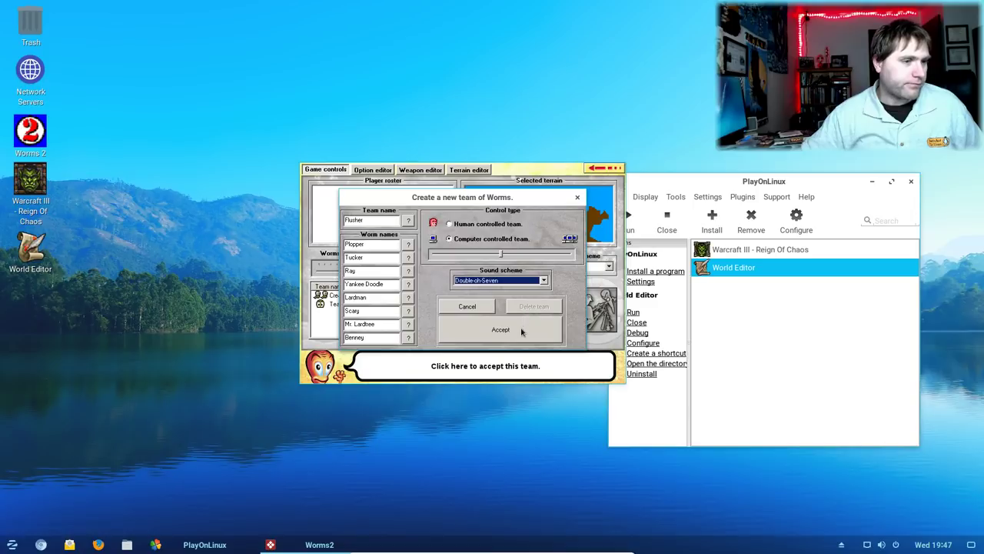
pyautogui.click(521, 332)
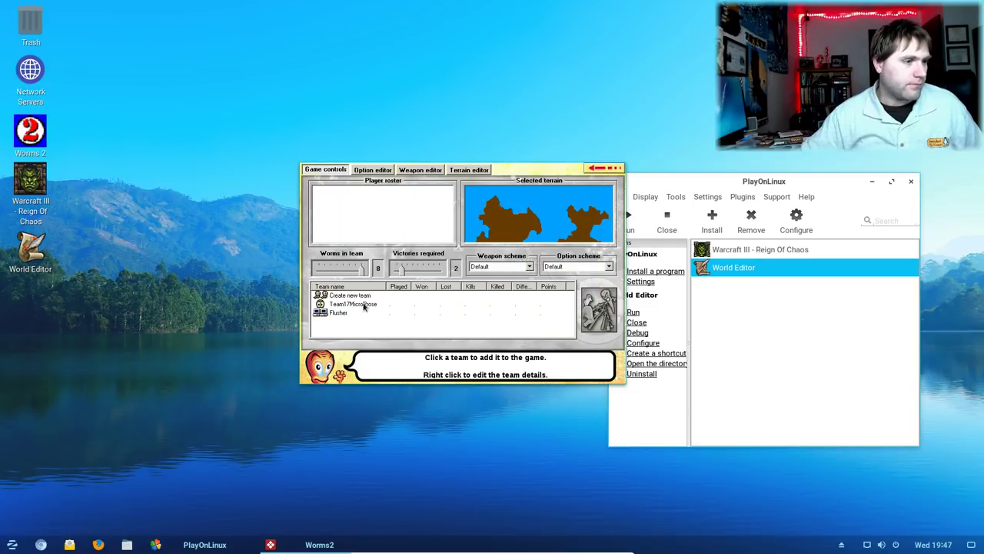
# - Add both teams to the player roster and set the weapon scheme and option scheme to Worms
pyautogui.click(365, 306)
pyautogui.click(342, 305)
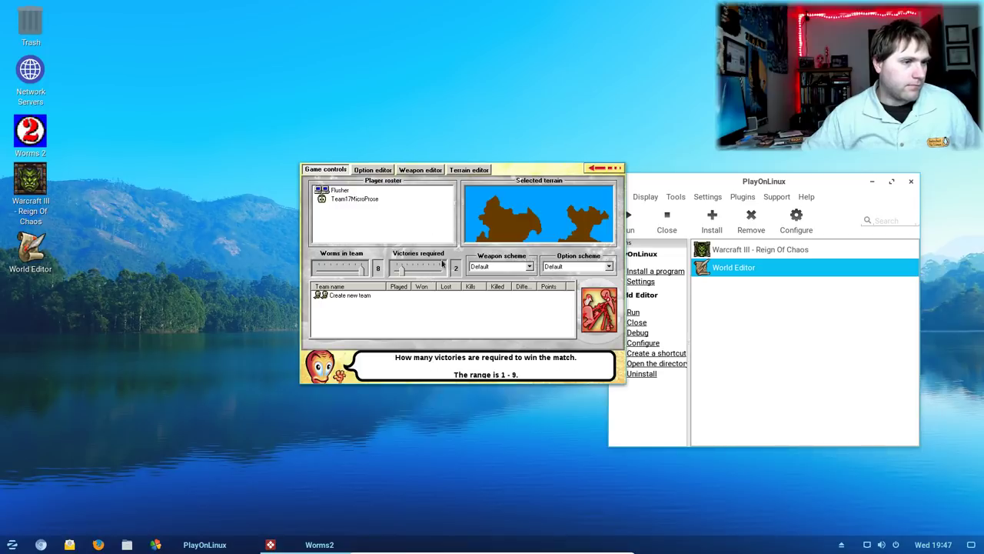
pyautogui.click(515, 266)
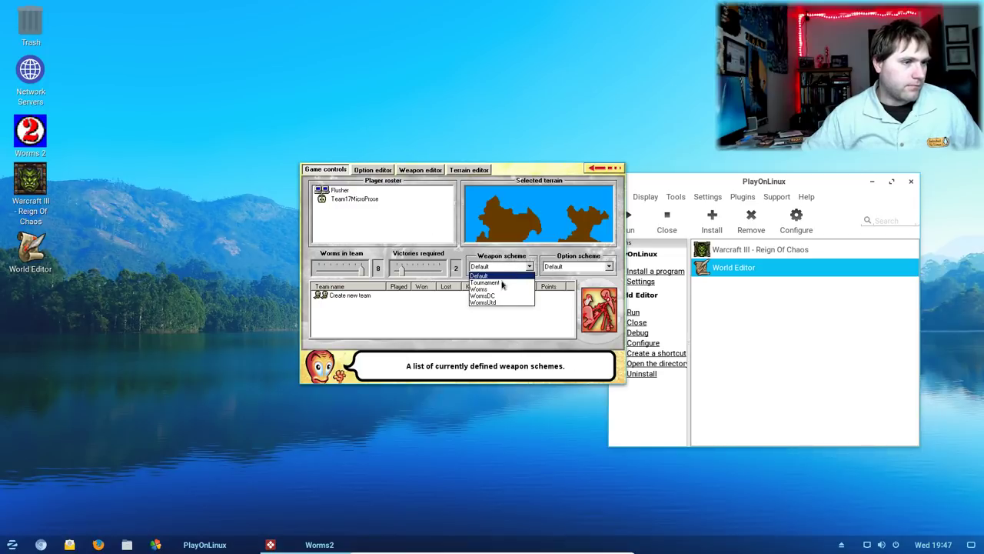
pyautogui.click(499, 290)
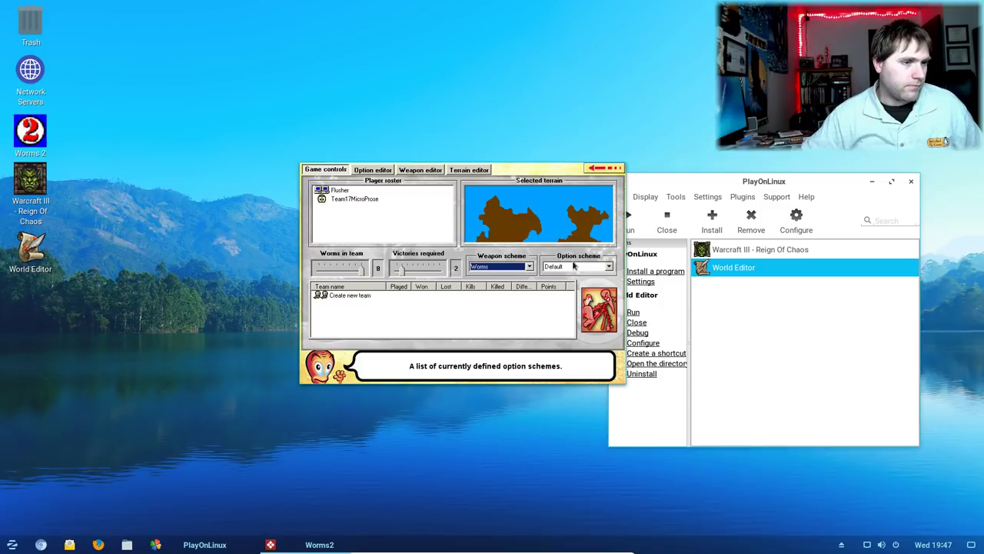
pyautogui.click(573, 266)
pyautogui.click(573, 266)
pyautogui.click(573, 267)
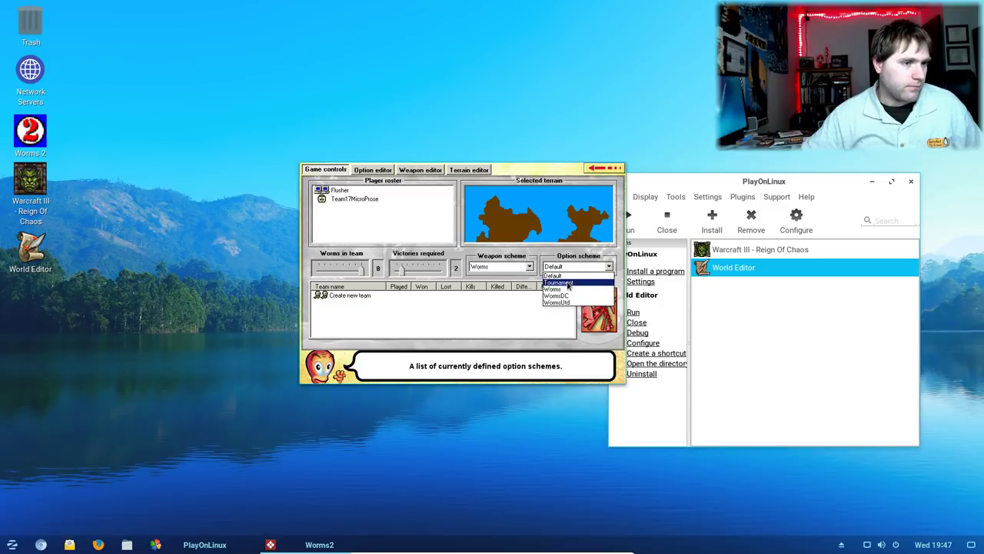
pyautogui.click(553, 290)
pyautogui.click(372, 172)
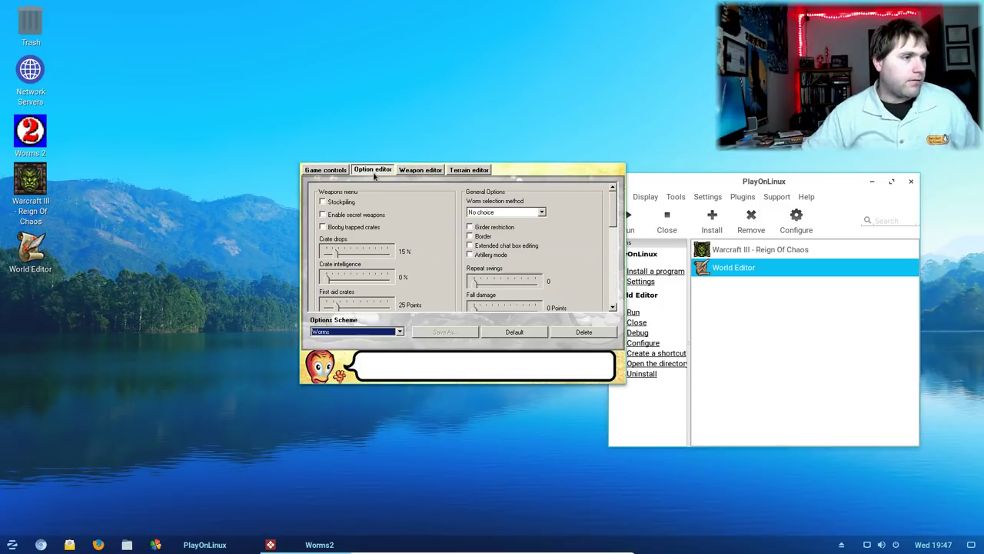
pyautogui.click(330, 174)
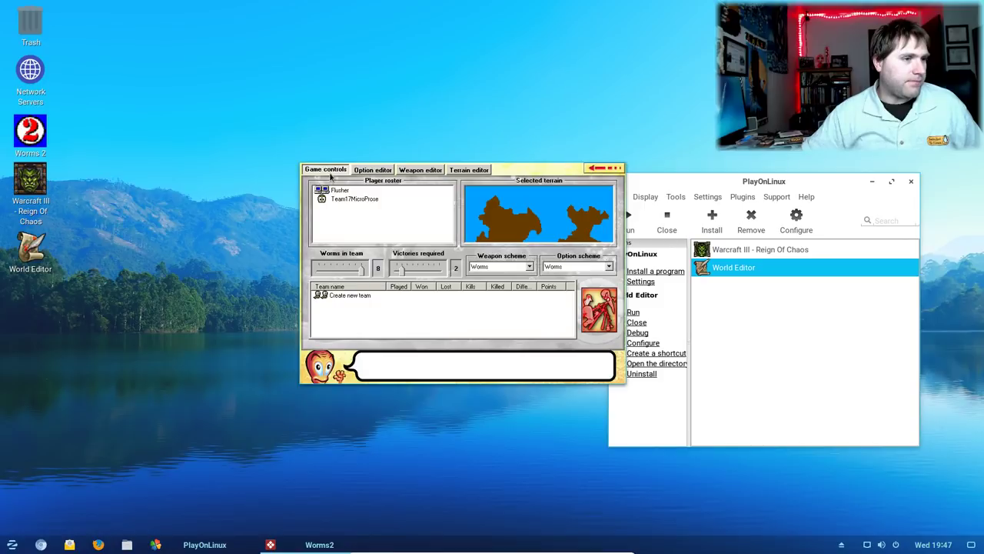
# - Try to start the Worms2 match, choosing to wait for the unresponsive game, and bring its window back into focus
pyautogui.click(599, 315)
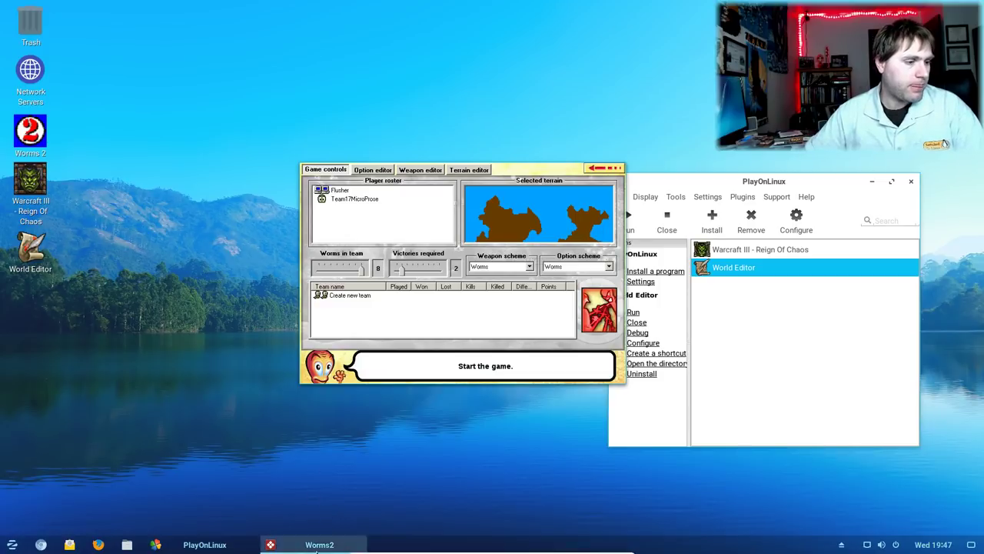
pyautogui.click(316, 546)
pyautogui.click(316, 546)
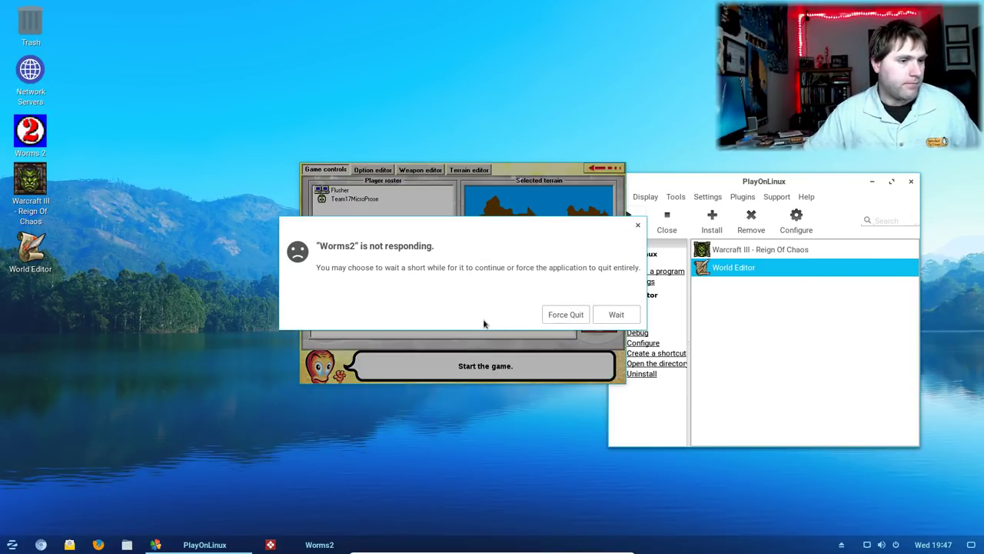
pyautogui.click(616, 314)
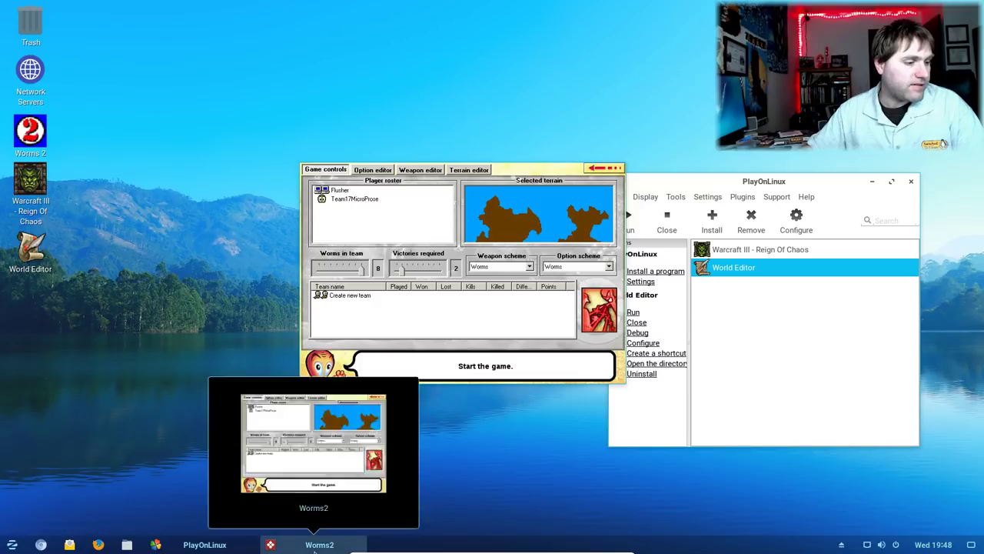
pyautogui.click(231, 548)
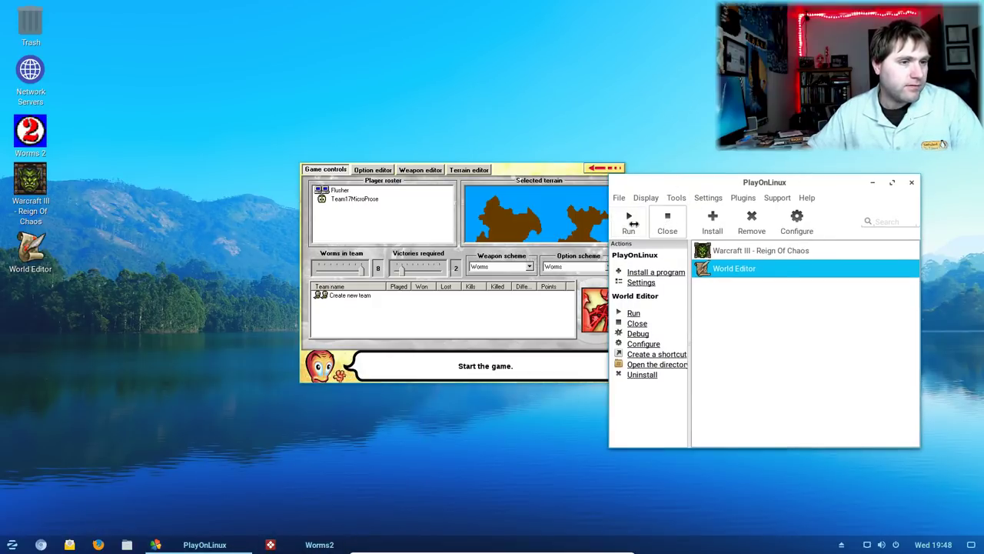
pyautogui.click(534, 168)
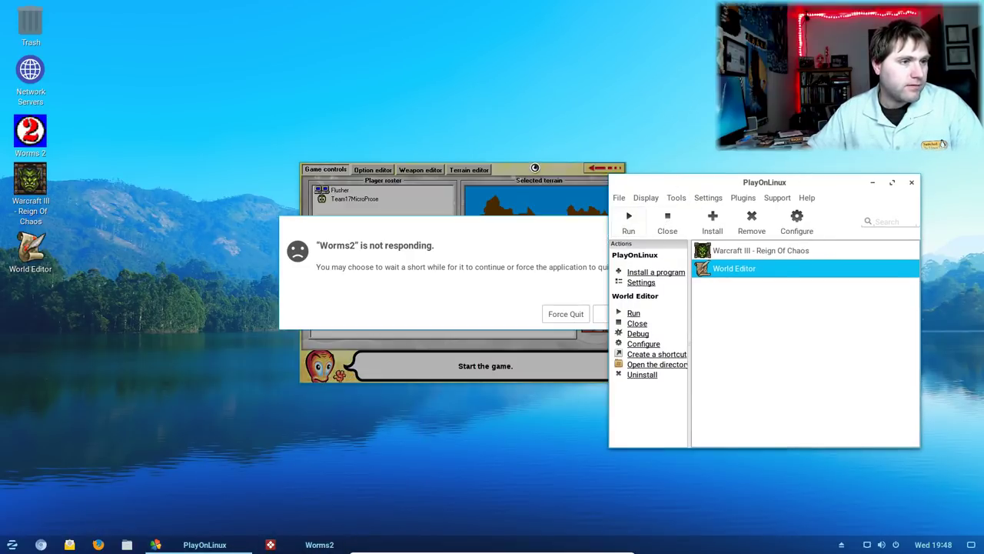
# - Force quit the unresponsive Worms2 game and open the PlayOnLinux configuration of the Worms virtual drive
pyautogui.click(566, 314)
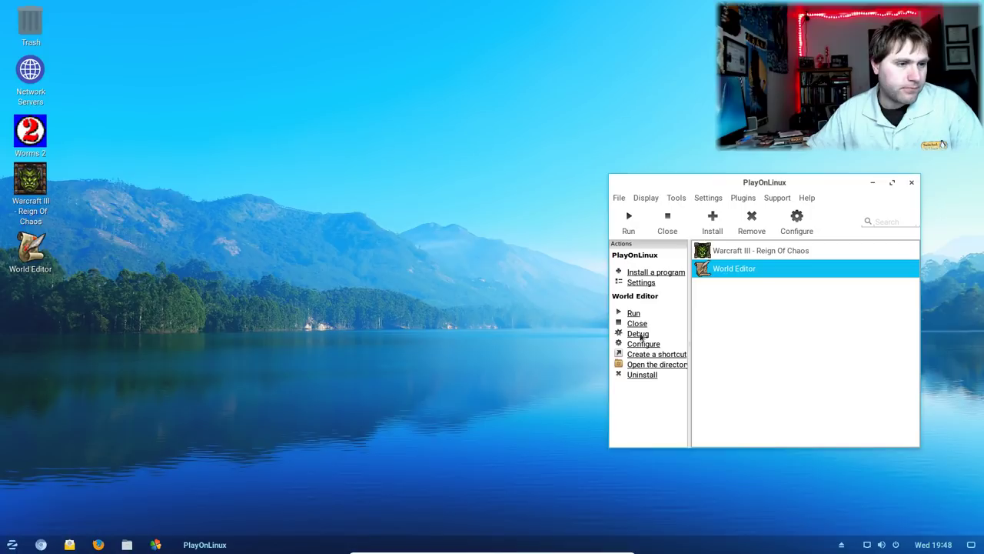
pyautogui.click(639, 283)
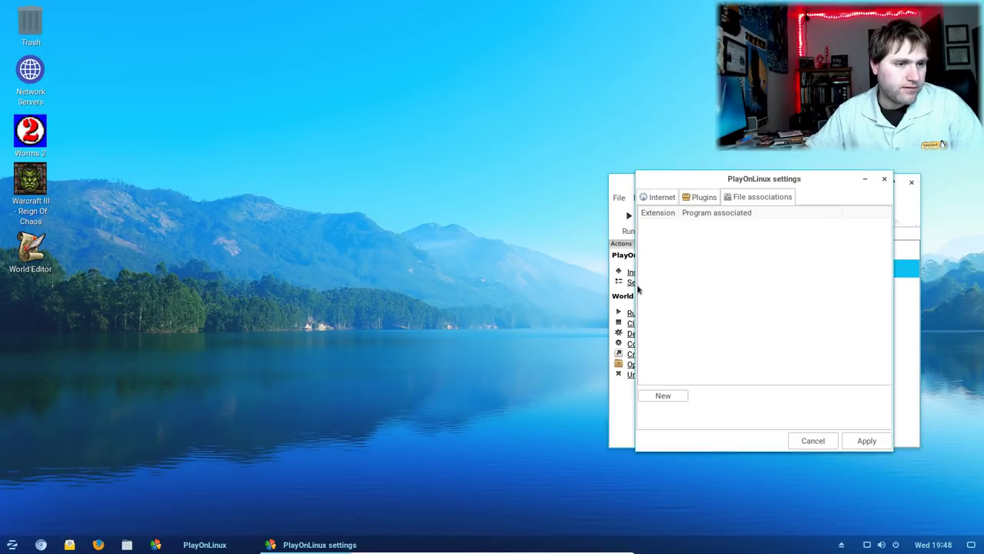
pyautogui.click(886, 180)
pyautogui.click(798, 222)
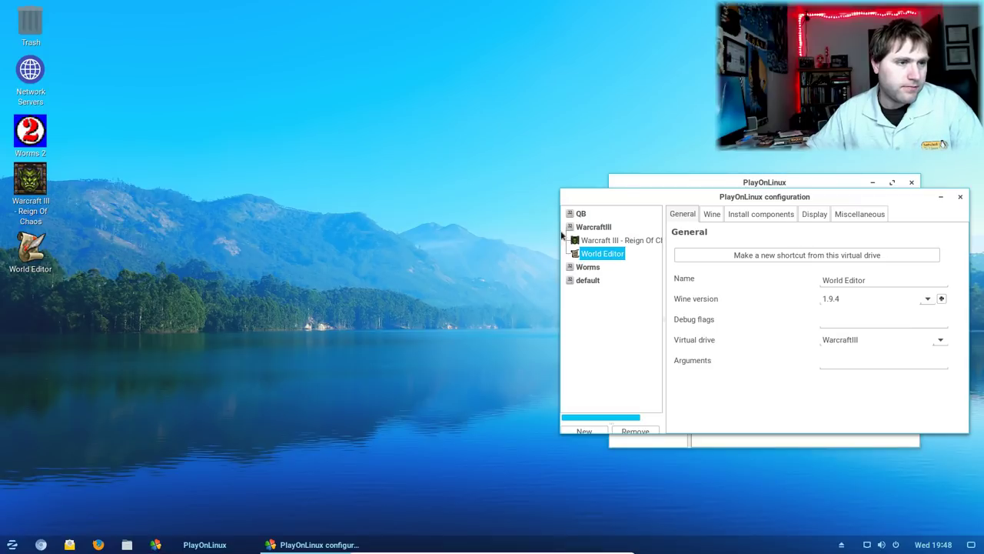
pyautogui.click(588, 268)
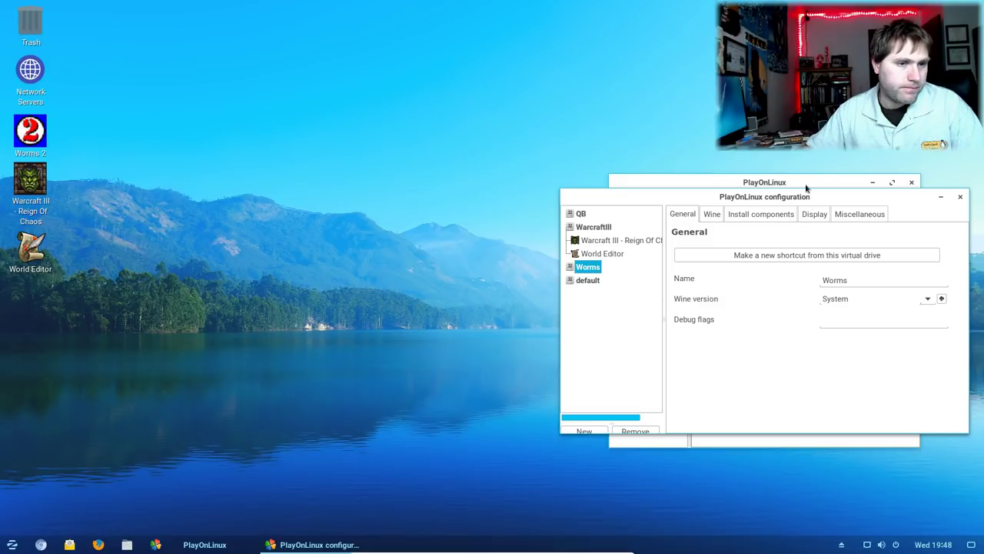
# - Make a shortcut named worms2 for worms2.exe from the Worms virtual drive, and decline making another shortcut
pyautogui.click(788, 256)
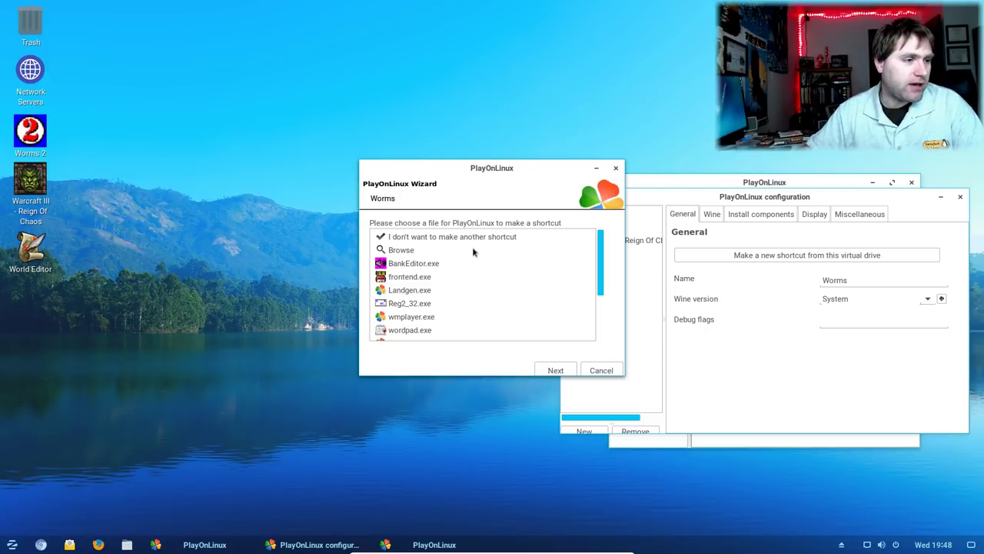
pyautogui.scroll(-2, 423, 308)
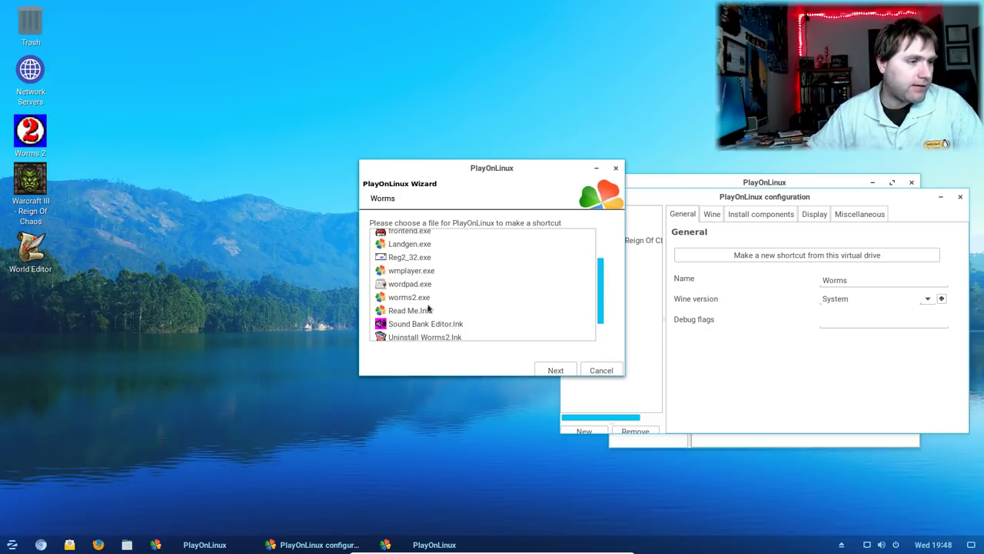
pyautogui.click(420, 299)
pyautogui.scroll(-1, 492, 292)
pyautogui.scroll(2, 483, 300)
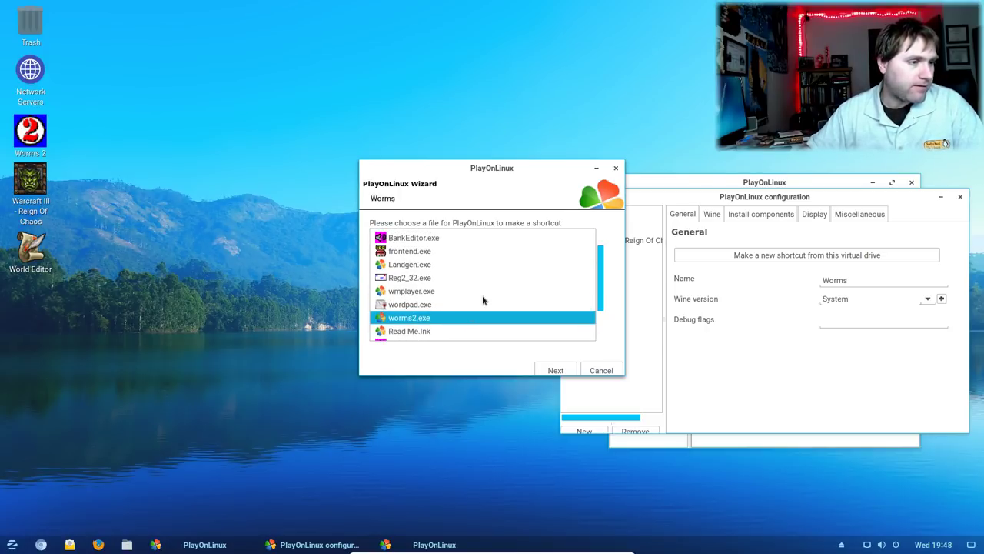
pyautogui.scroll(2, 482, 300)
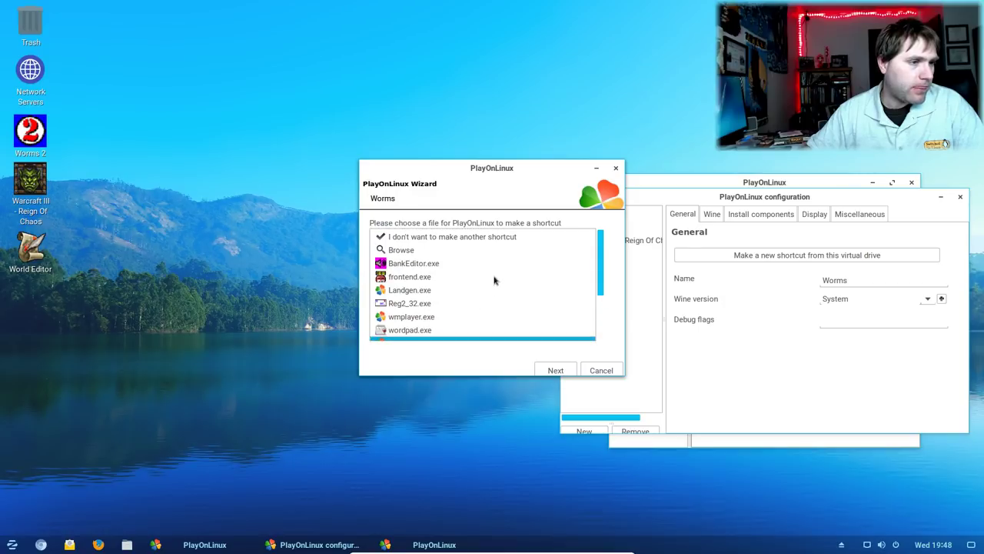
pyautogui.click(552, 369)
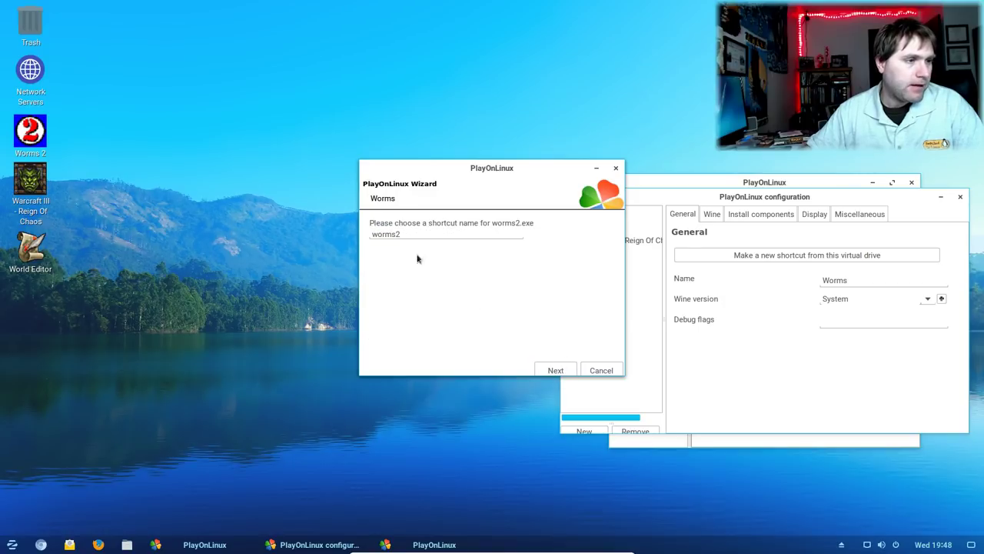
pyautogui.click(547, 371)
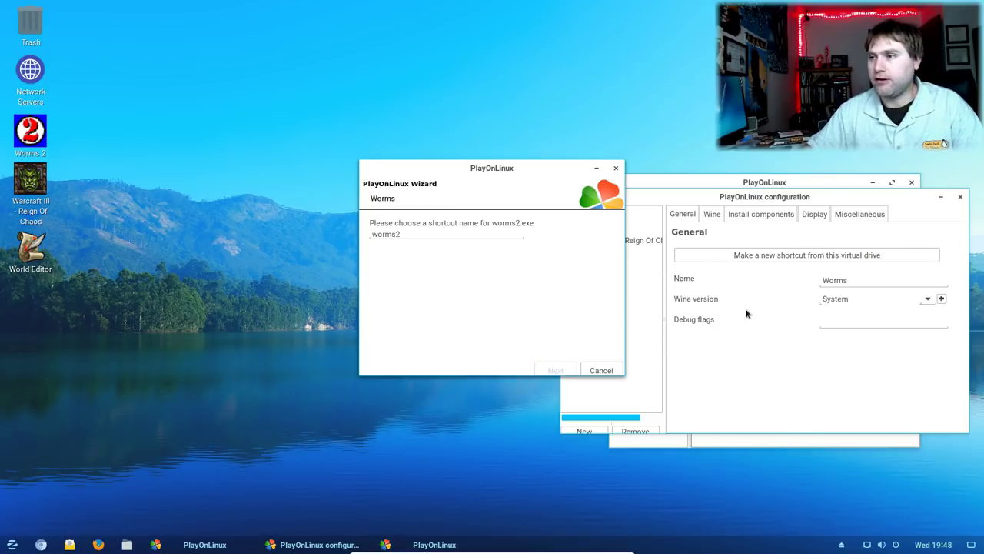
pyautogui.moveTo(800, 182); pyautogui.dragTo(268, 213)
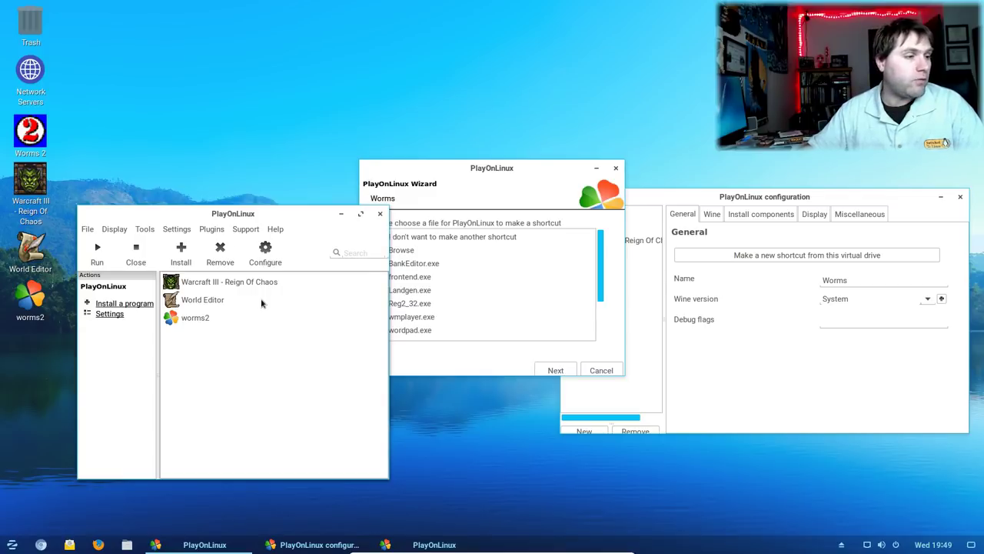
pyautogui.moveTo(246, 215); pyautogui.dragTo(771, 208)
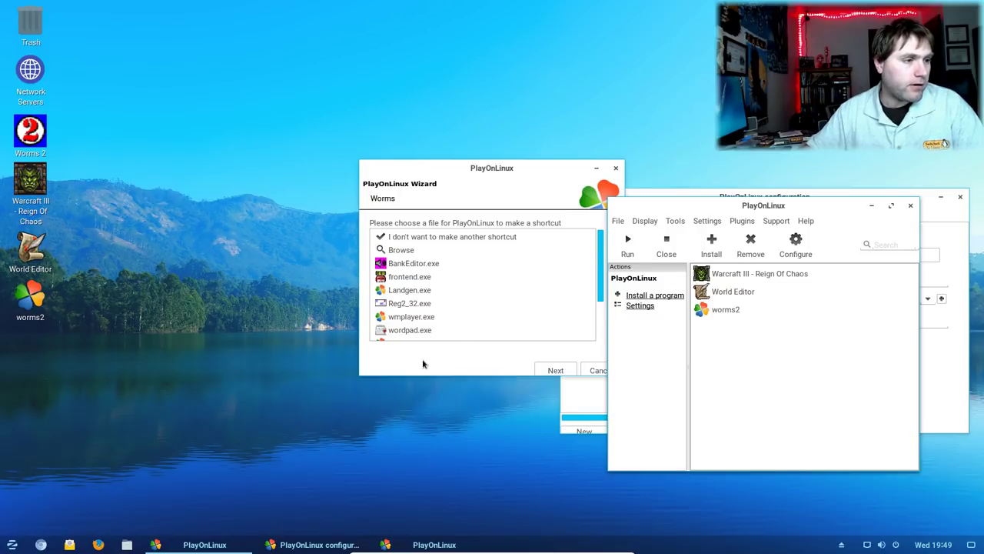
pyautogui.click(449, 237)
pyautogui.click(556, 370)
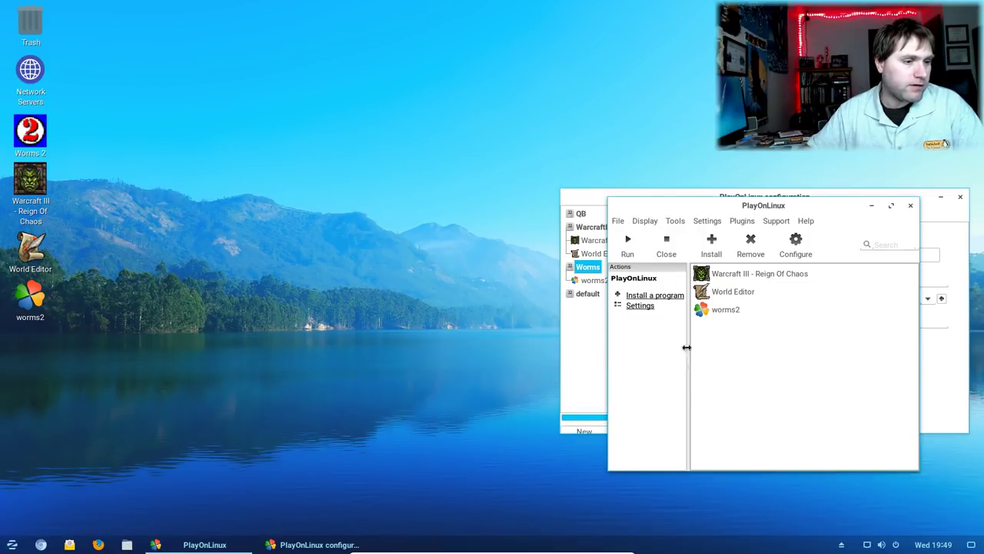
# - Configure Wine for the Worms virtual drive to emulate a virtual desktop of 800 x 600, and apply the change
pyautogui.moveTo(818, 211); pyautogui.dragTo(421, 262)
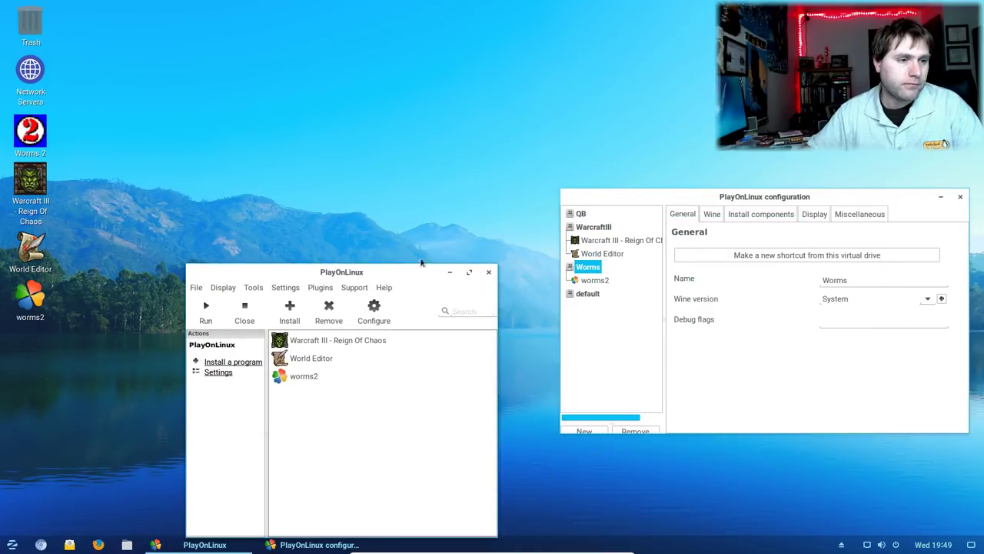
pyautogui.click(712, 215)
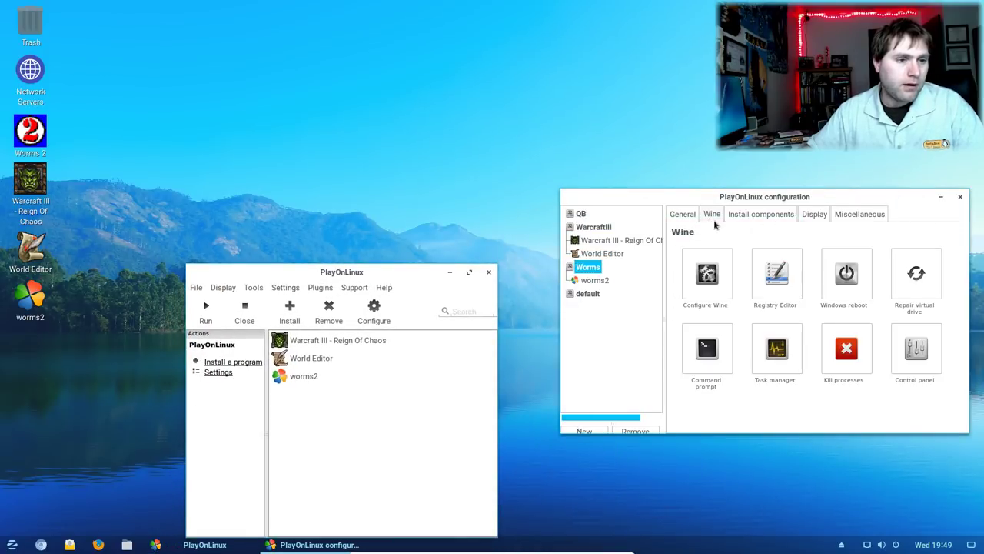
pyautogui.click(708, 277)
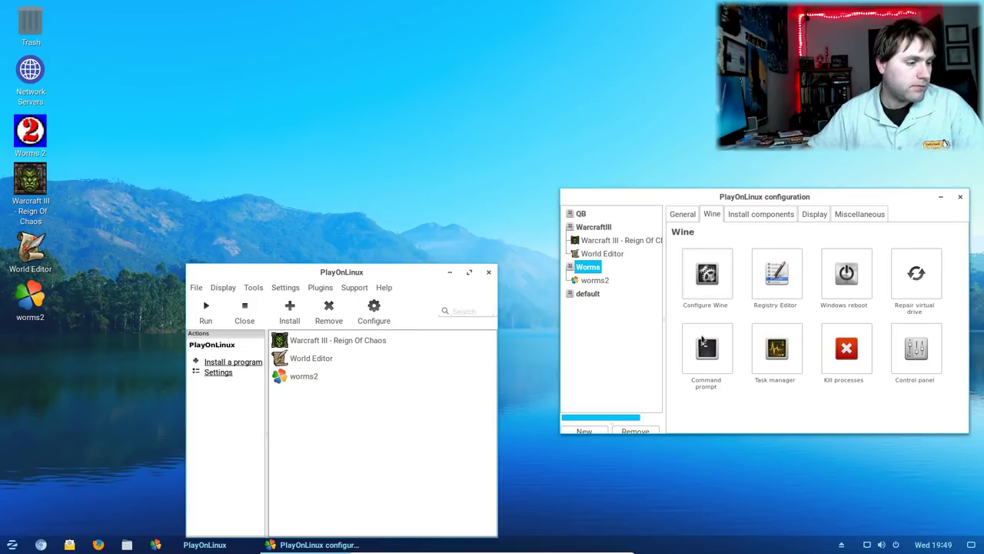
pyautogui.moveTo(108, 12); pyautogui.dragTo(232, 128)
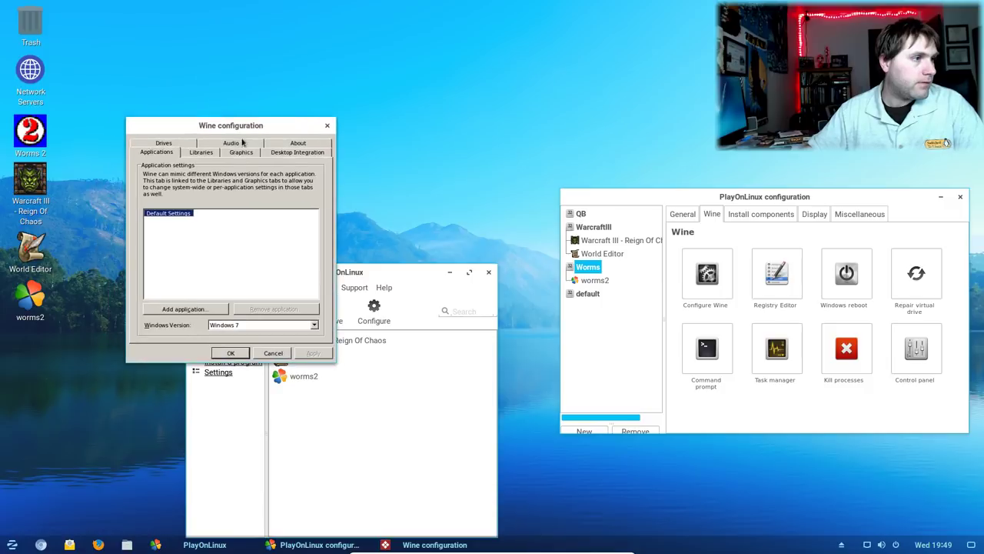
pyautogui.click(242, 153)
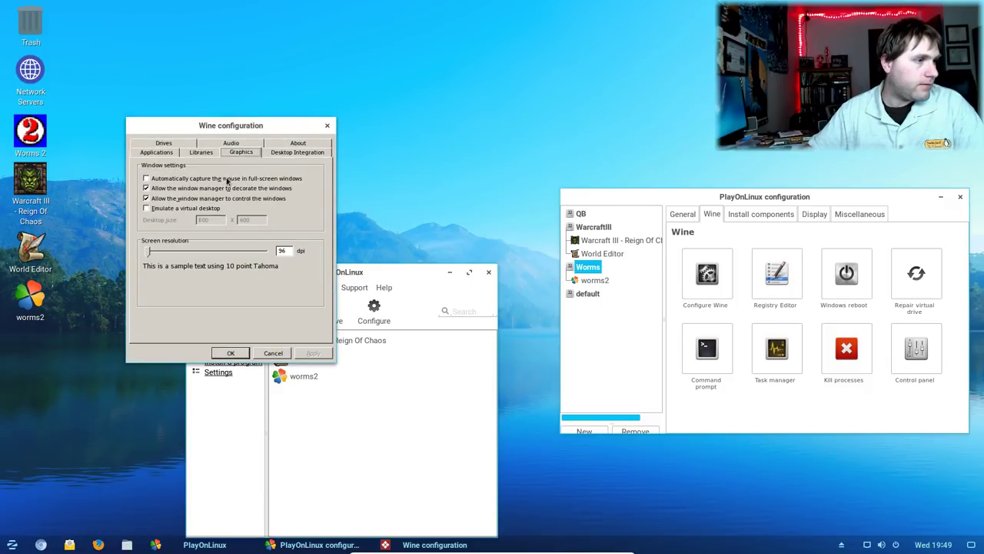
pyautogui.click(165, 208)
pyautogui.moveTo(218, 219); pyautogui.dragTo(192, 216)
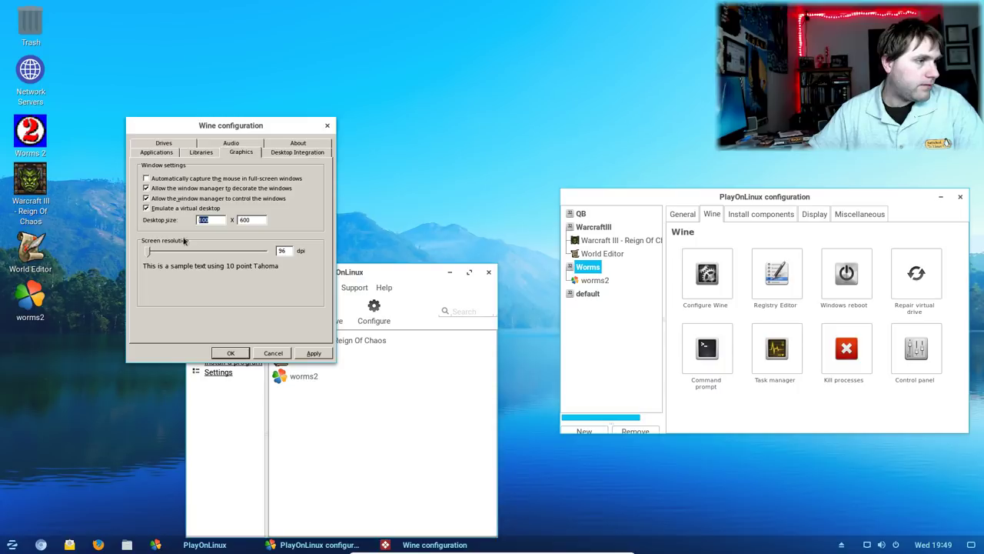
pyautogui.write('600')
pyautogui.click(313, 353)
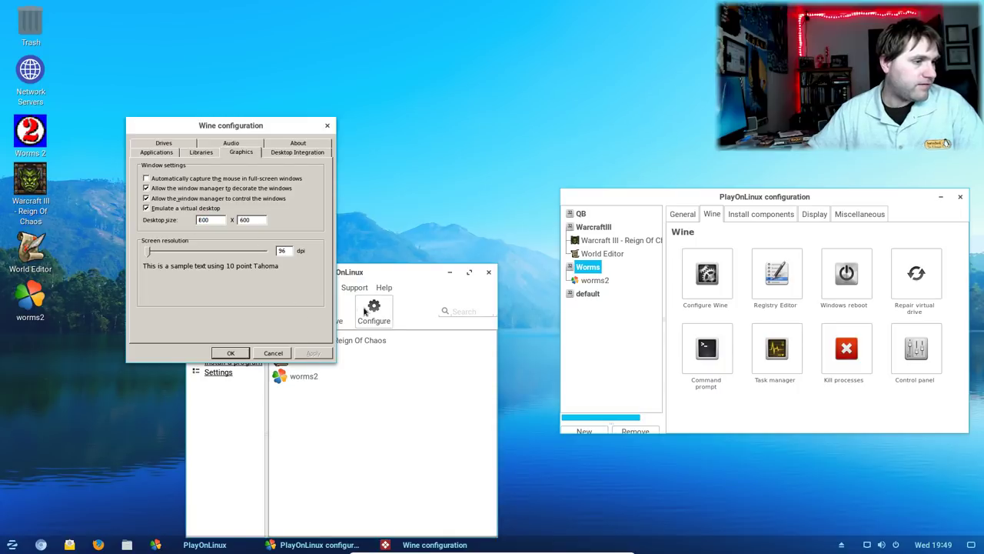
pyautogui.click(240, 351)
# - Try to run the worms2 shortcut from PlayOnLinux and dismiss the error report
pyautogui.click(311, 377)
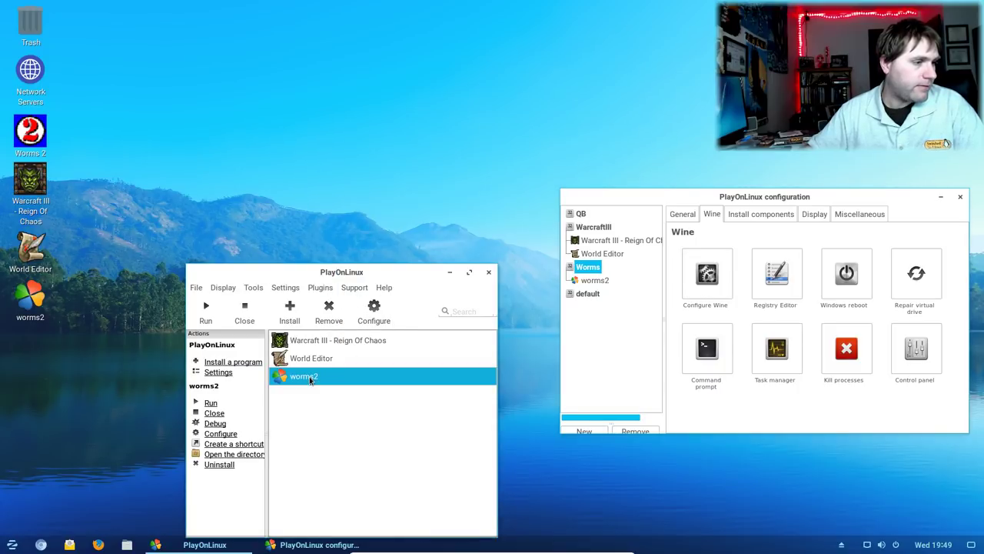
pyautogui.moveTo(373, 267); pyautogui.dragTo(490, 238)
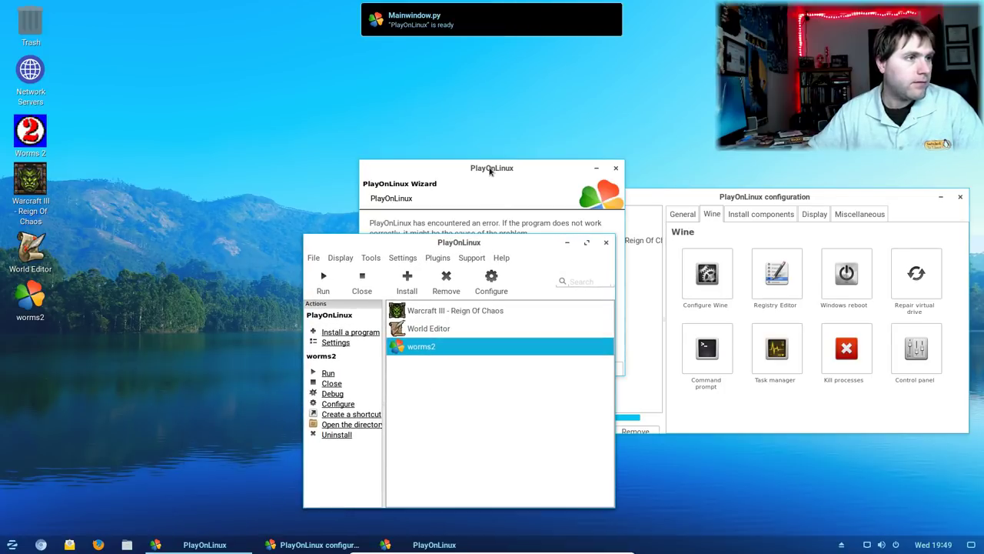
pyautogui.click(490, 170)
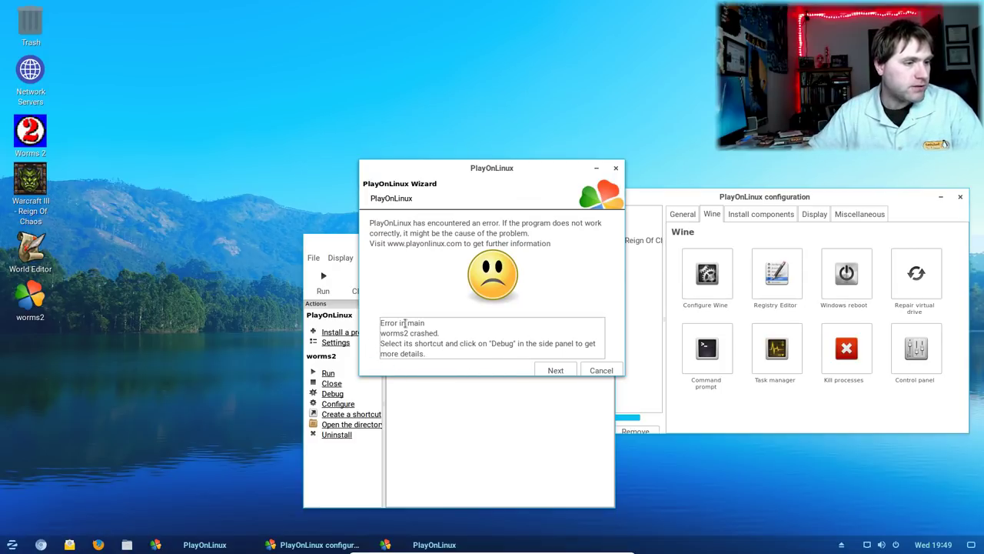
pyautogui.click(602, 370)
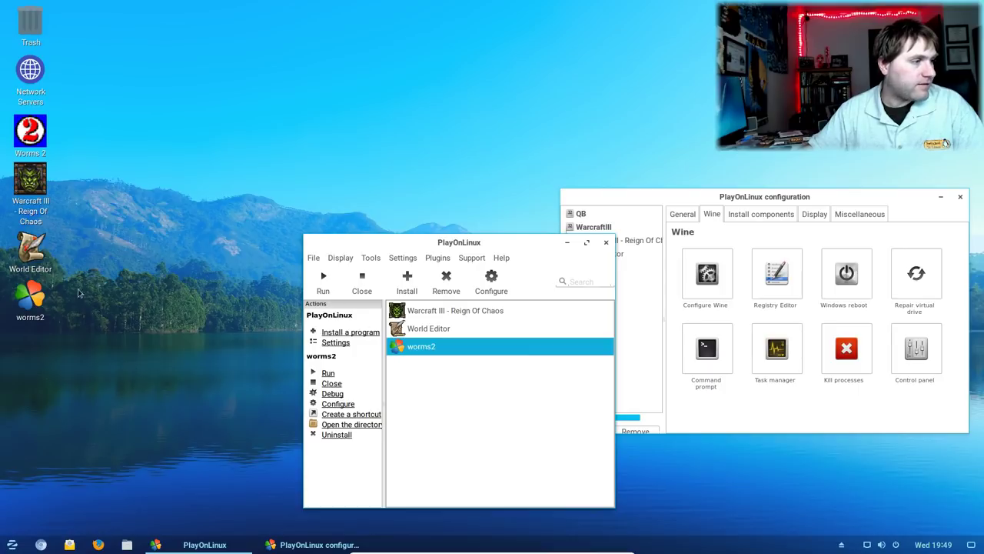
pyautogui.click(30, 299)
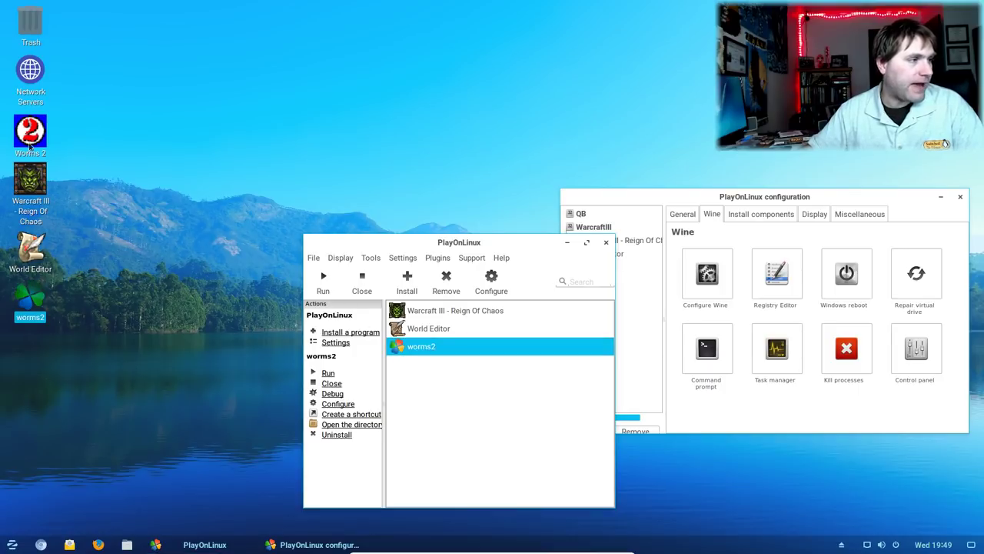
pyautogui.click(468, 391)
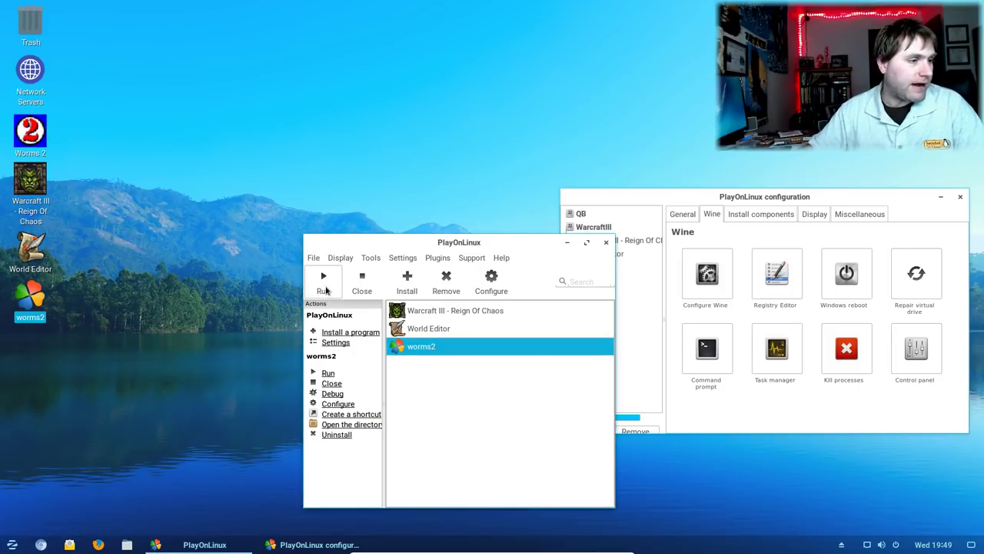
pyautogui.click(336, 342)
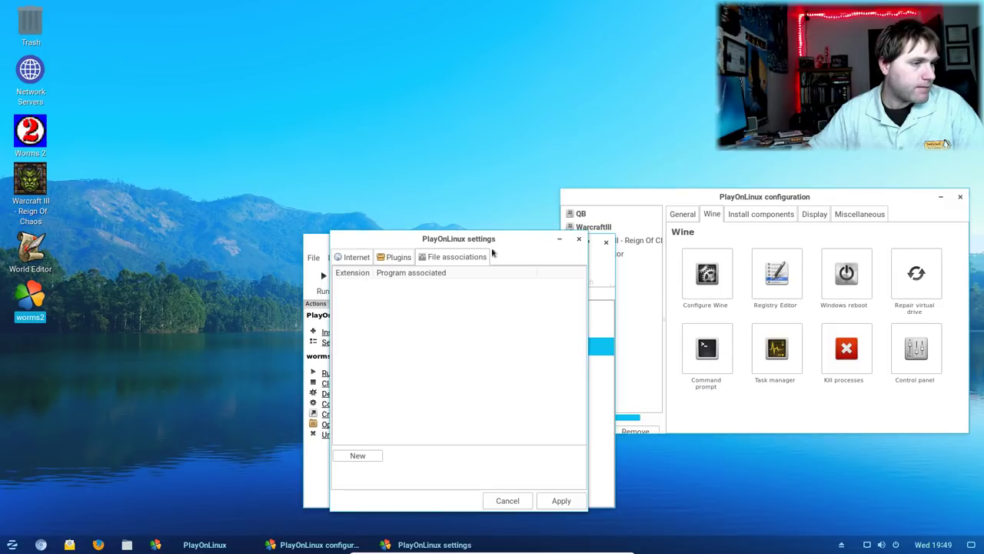
pyautogui.click(508, 501)
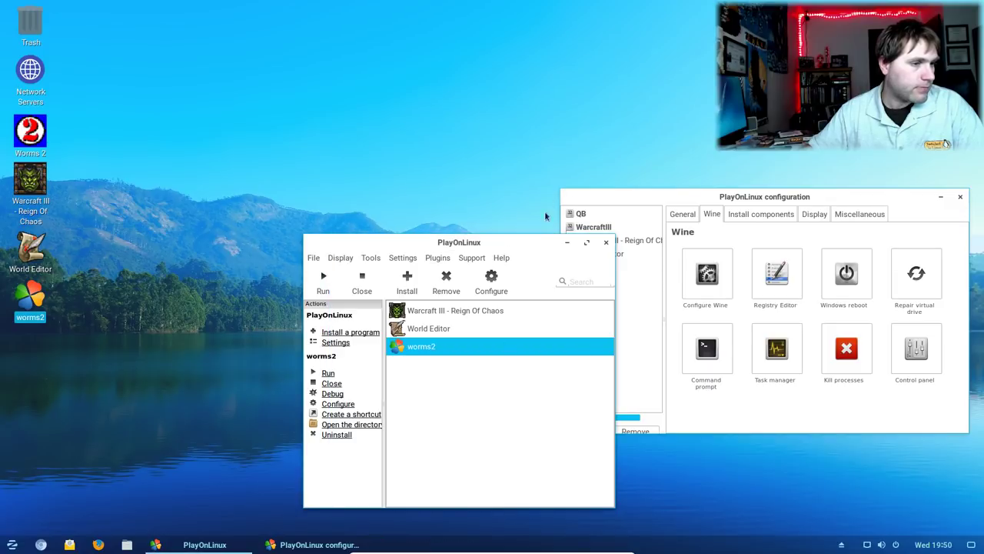
# - Make a shortcut named frontend for frontend.exe from the Worms virtual drive, and decline making another shortcut
pyautogui.click(657, 201)
pyautogui.click(592, 281)
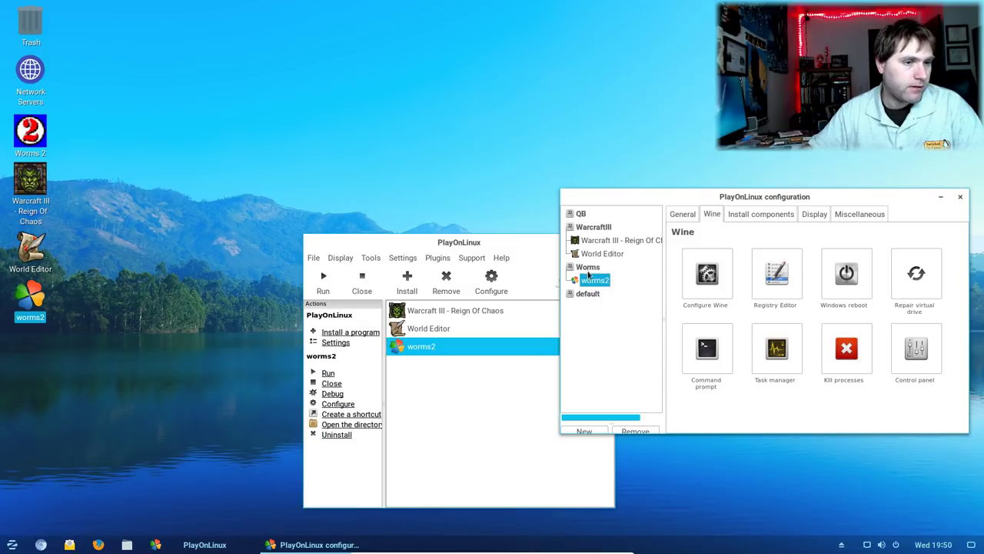
pyautogui.click(692, 213)
pyautogui.click(839, 255)
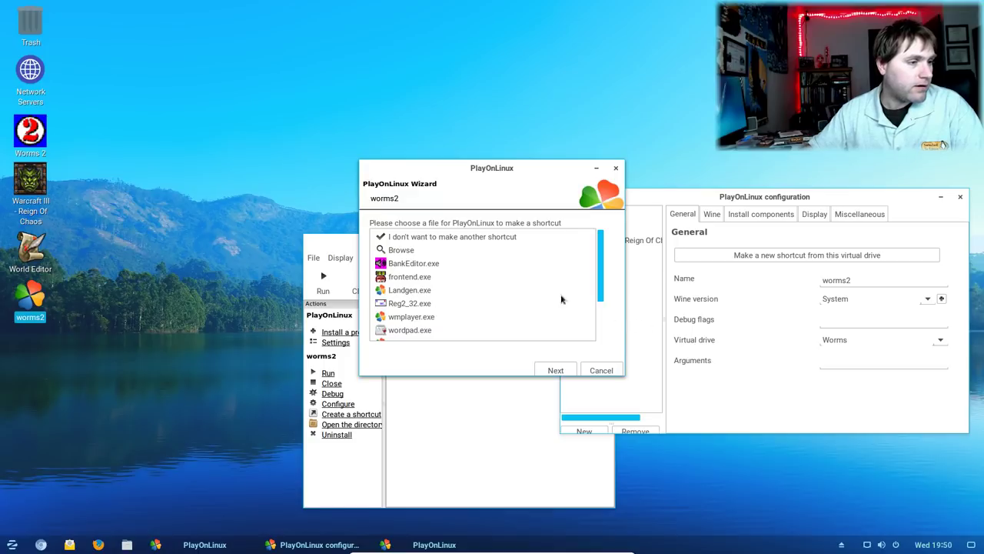
pyautogui.click(417, 278)
pyautogui.click(572, 370)
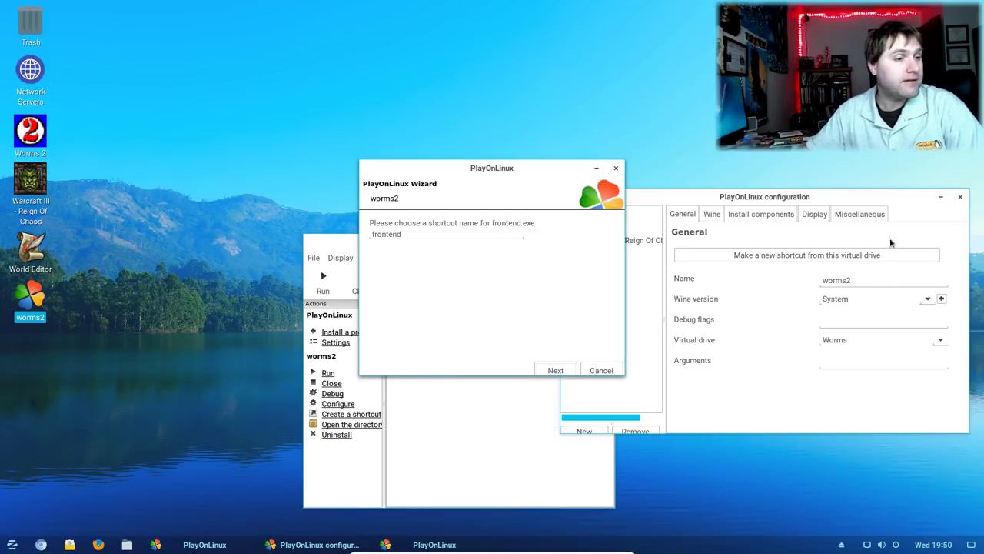
pyautogui.click(557, 370)
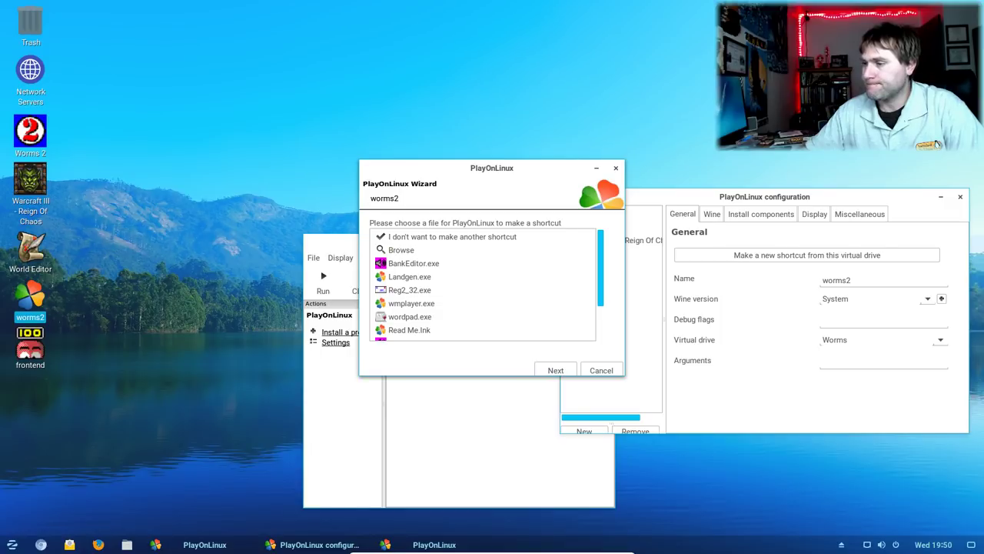
pyautogui.click(442, 240)
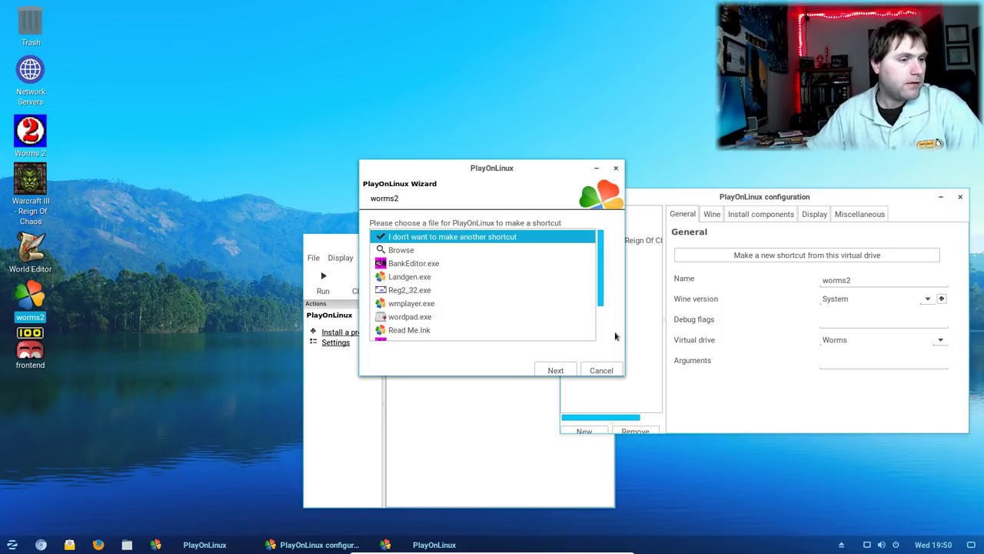
pyautogui.click(553, 370)
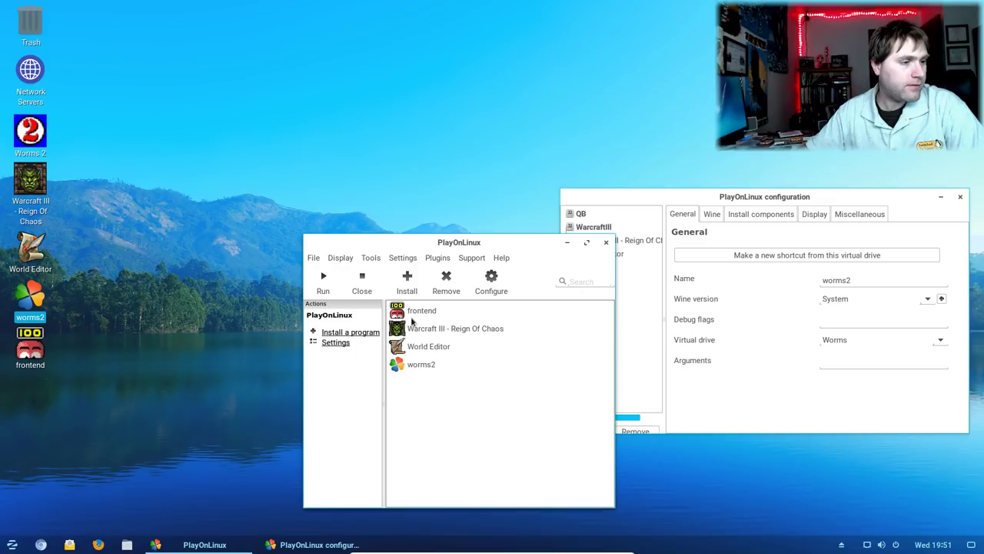
# - Run the frontend shortcut and open the single-player game setup in Worms 2
pyautogui.click(413, 312)
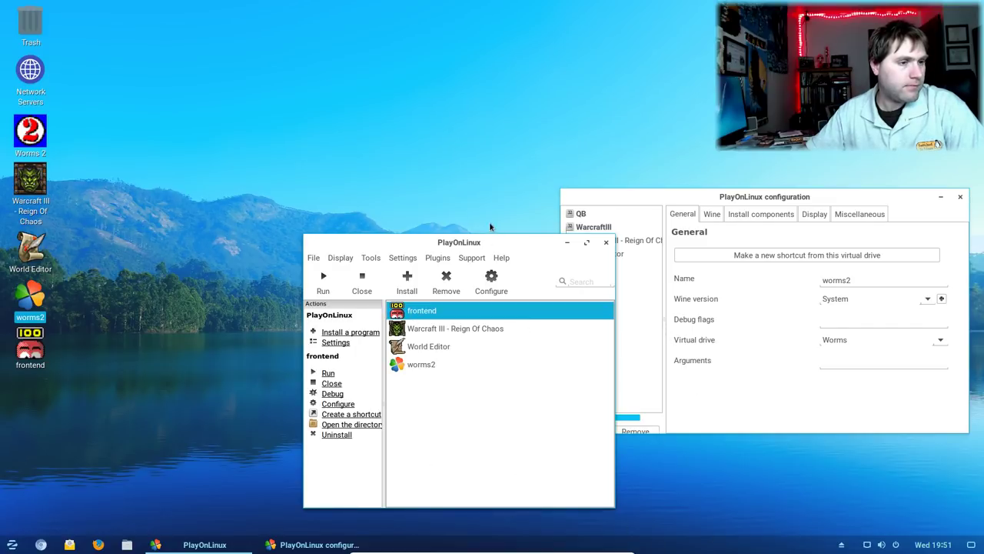
pyautogui.moveTo(290, 40); pyautogui.dragTo(469, 54)
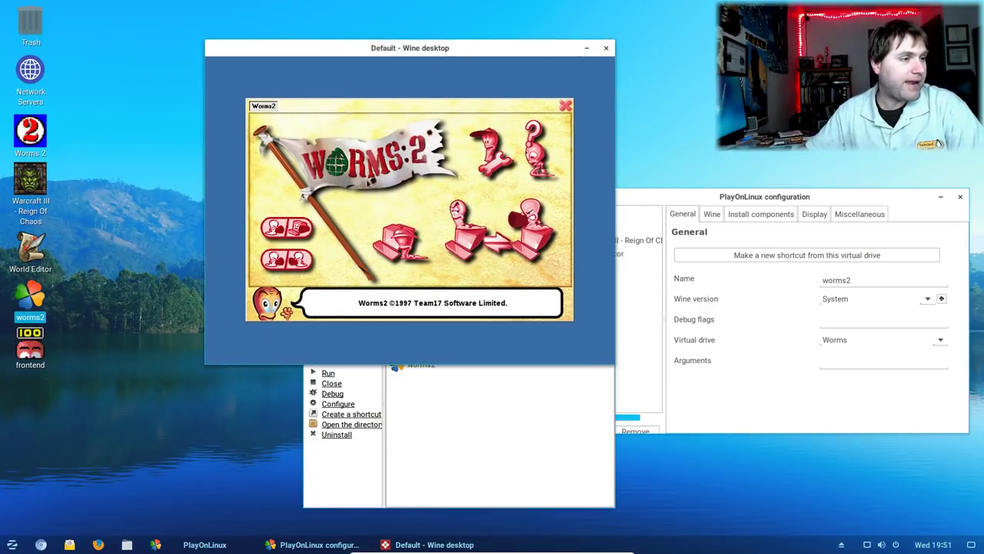
pyautogui.click(285, 221)
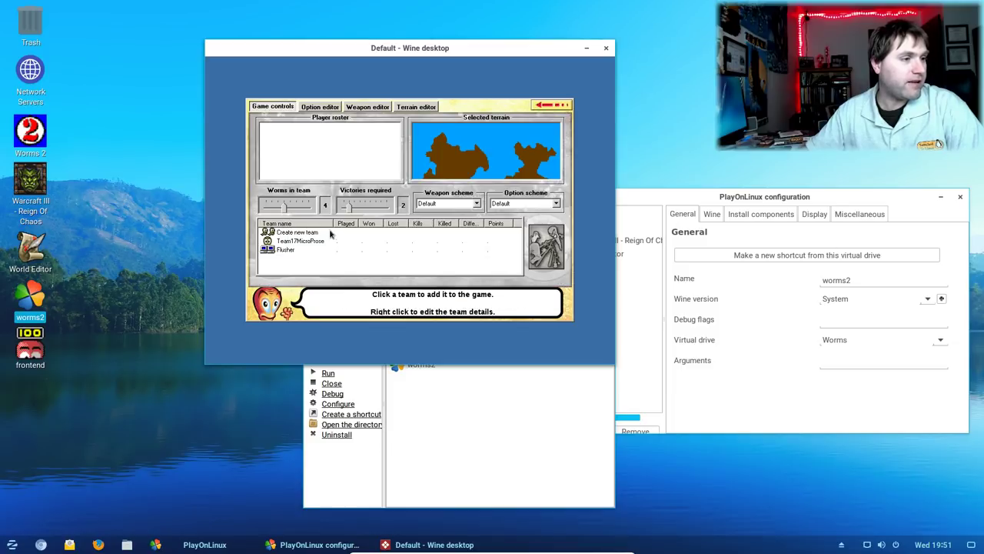
# - Add the Team17MicroProse and Flusher teams to the match, set the worms in each team to 8, and start the game
pyautogui.click(283, 241)
pyautogui.click(283, 242)
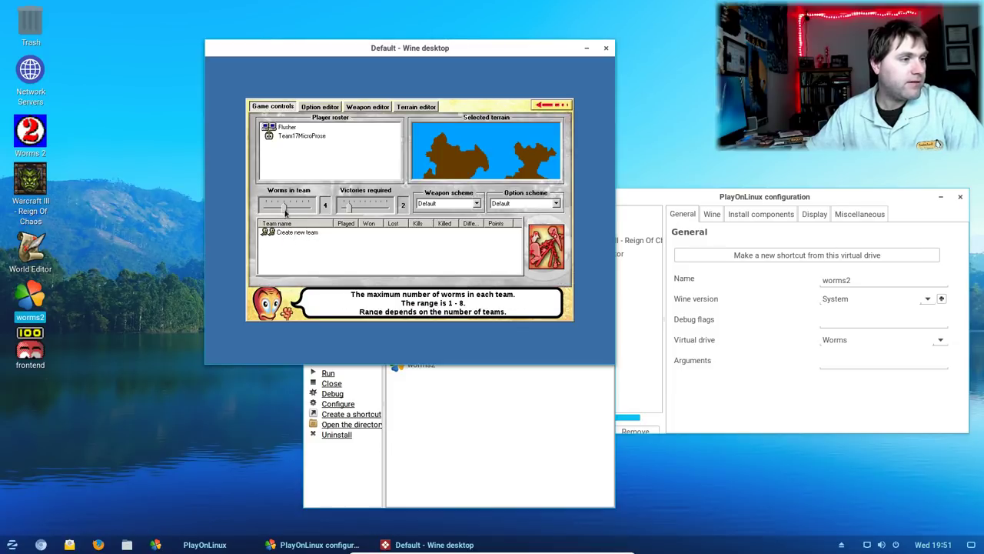
pyautogui.moveTo(285, 206); pyautogui.dragTo(312, 206)
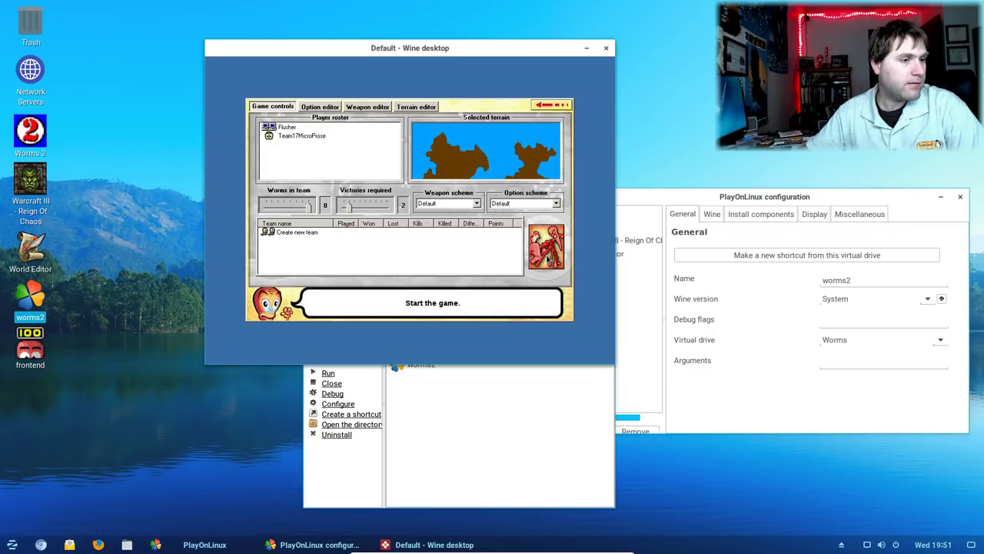
pyautogui.click(548, 258)
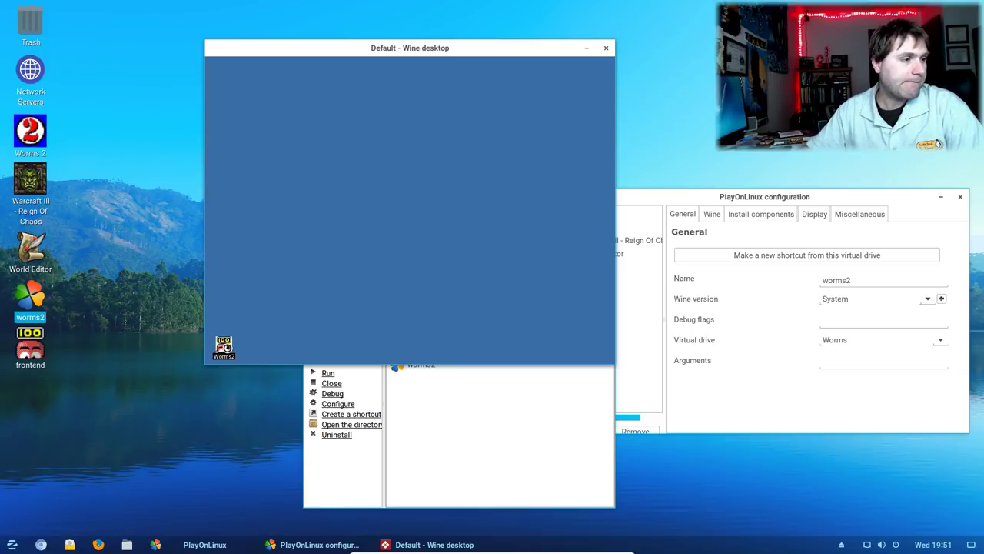
# - Move the empty Wine desktop window out of the way and minimize it
pyautogui.moveTo(428, 44); pyautogui.dragTo(390, 84)
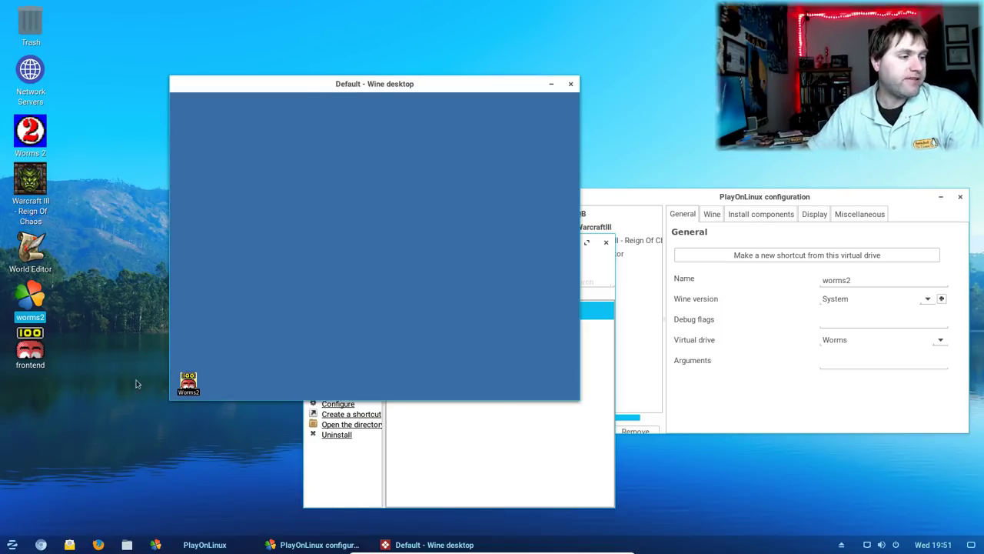
pyautogui.moveTo(333, 90); pyautogui.dragTo(321, 128)
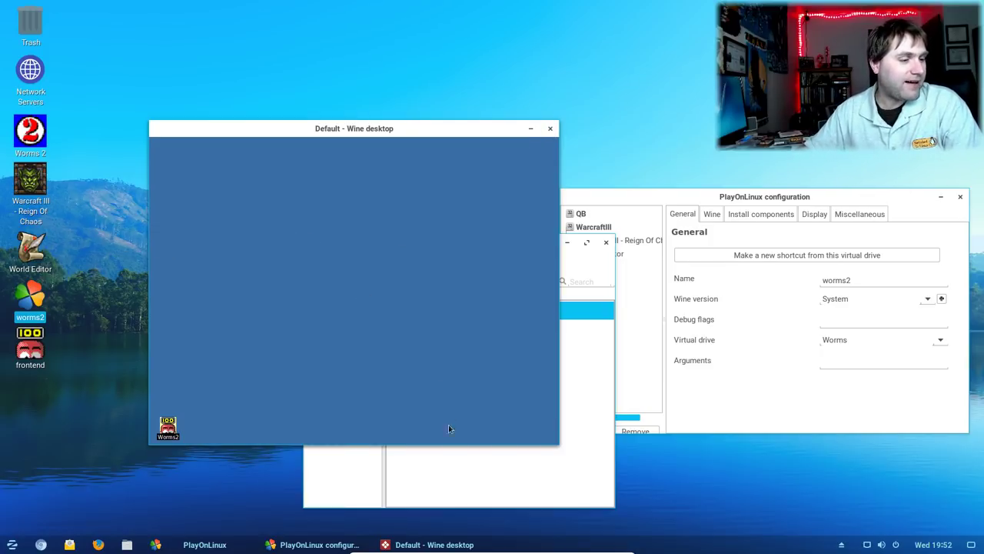
pyautogui.moveTo(433, 544)
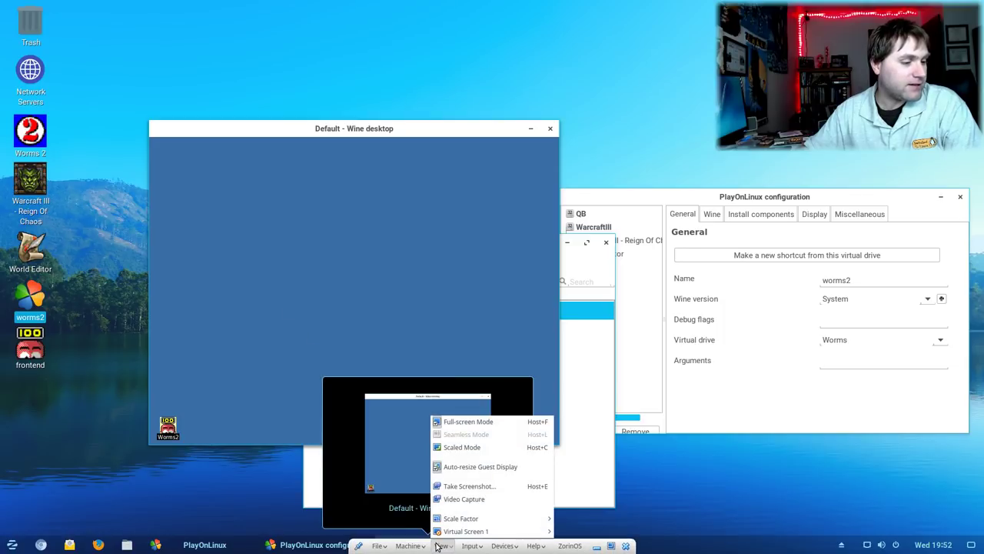
pyautogui.click(412, 543)
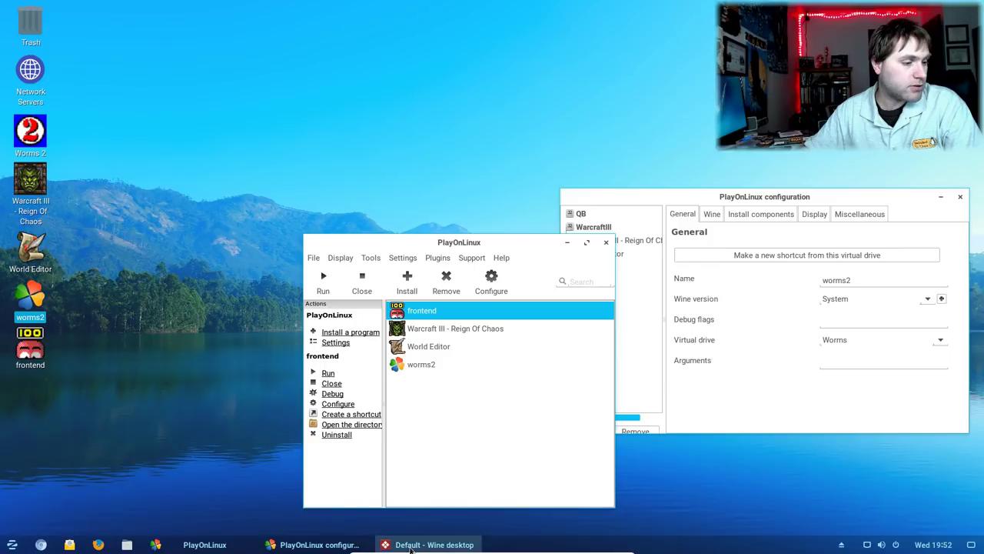
# - Select the WarcraftIII virtual drive in the PlayOnLinux configuration, then close the configuration window
pyautogui.moveTo(481, 242); pyautogui.dragTo(510, 174)
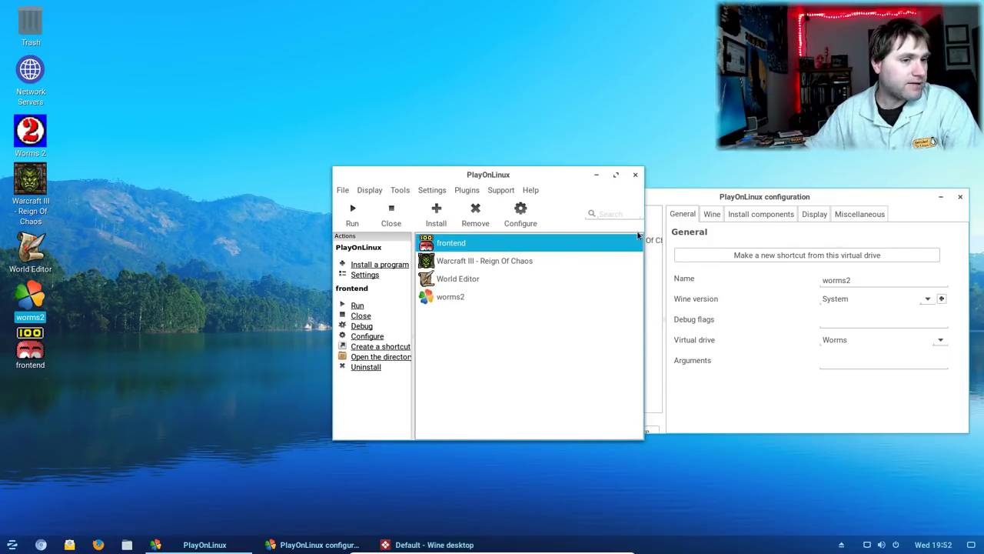
pyautogui.click(743, 196)
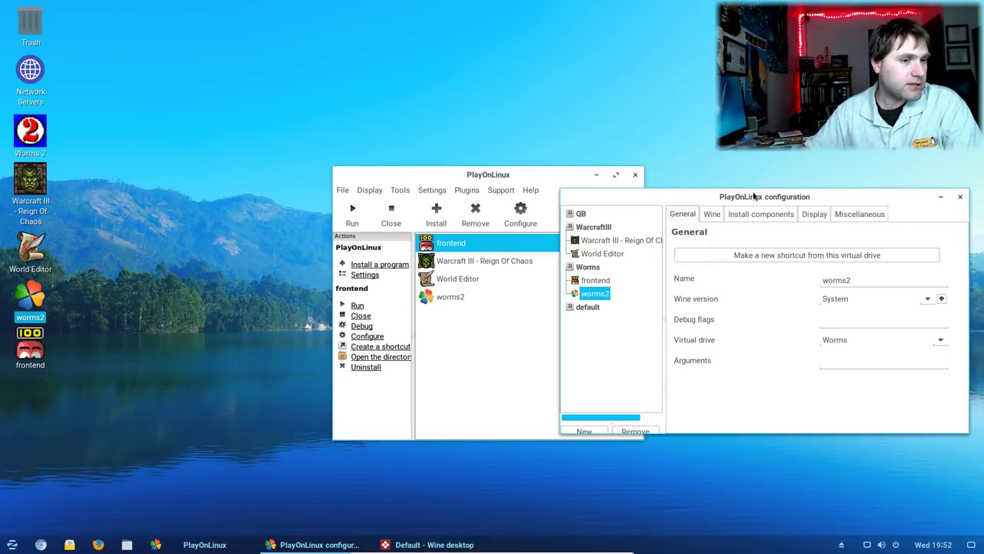
pyautogui.click(607, 228)
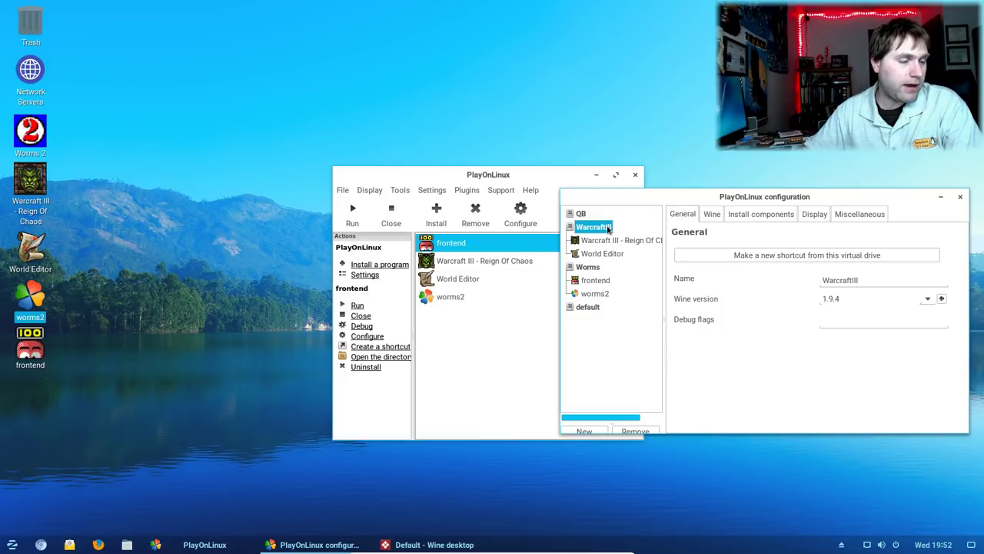
pyautogui.click(958, 199)
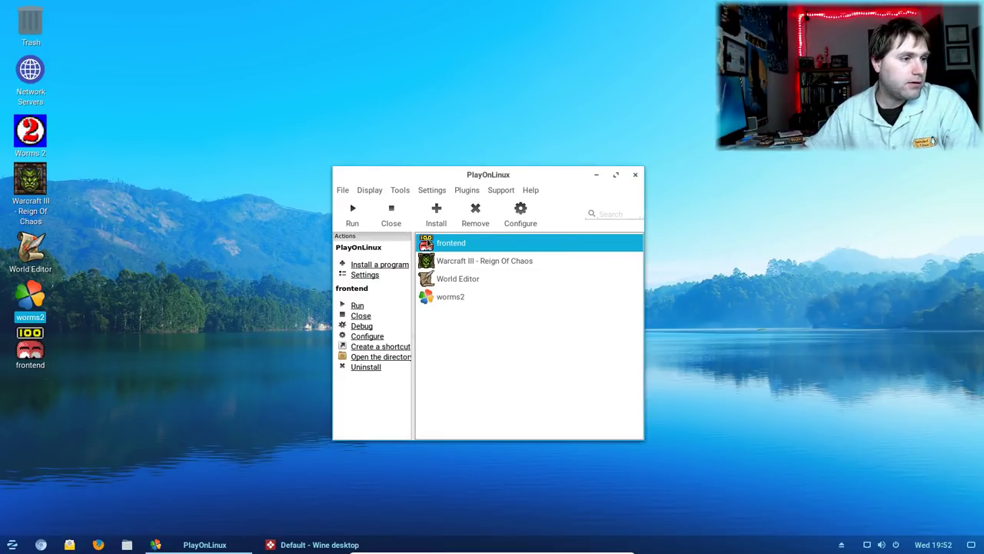
# - Search the installable programs for war and start installing Warcraft III - patch
pyautogui.click(377, 265)
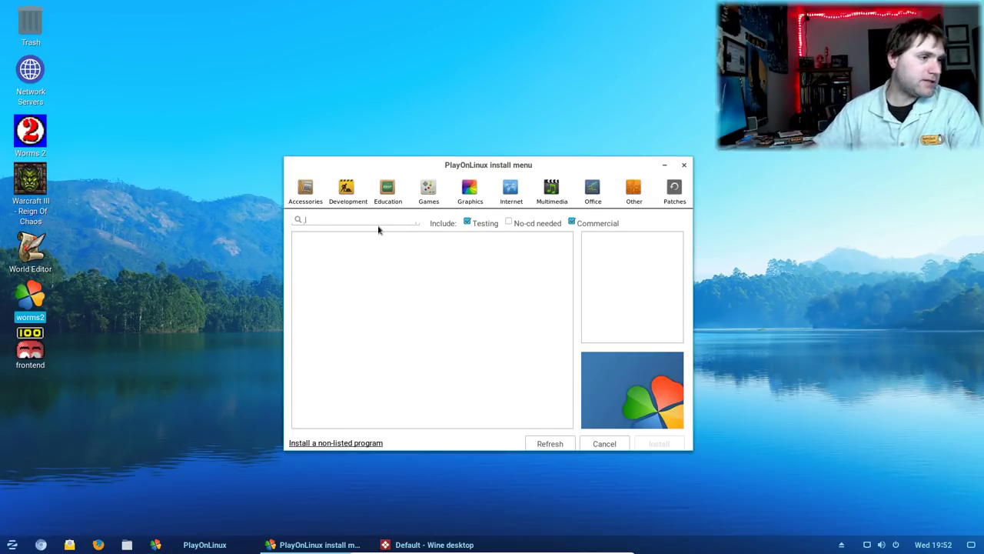
pyautogui.write('p')
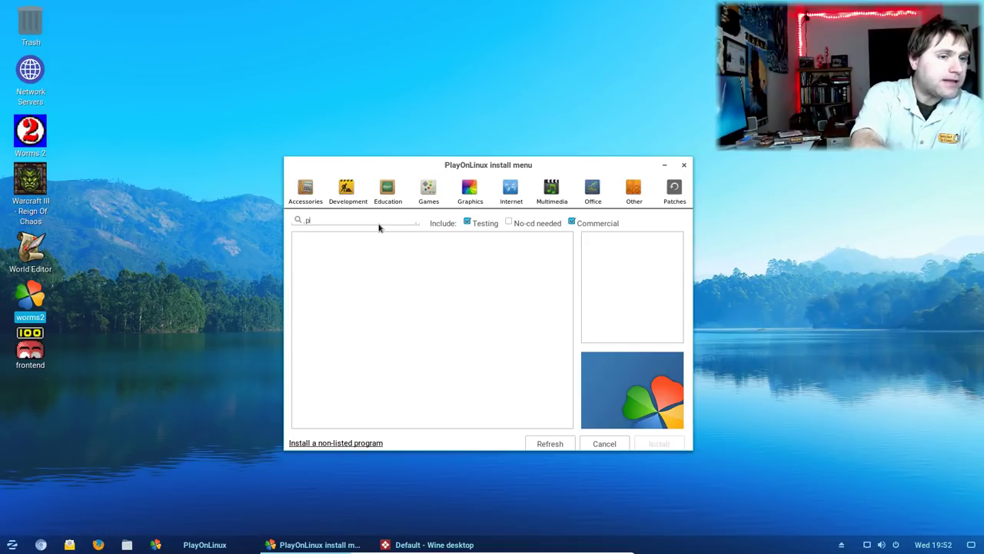
pyautogui.click(675, 189)
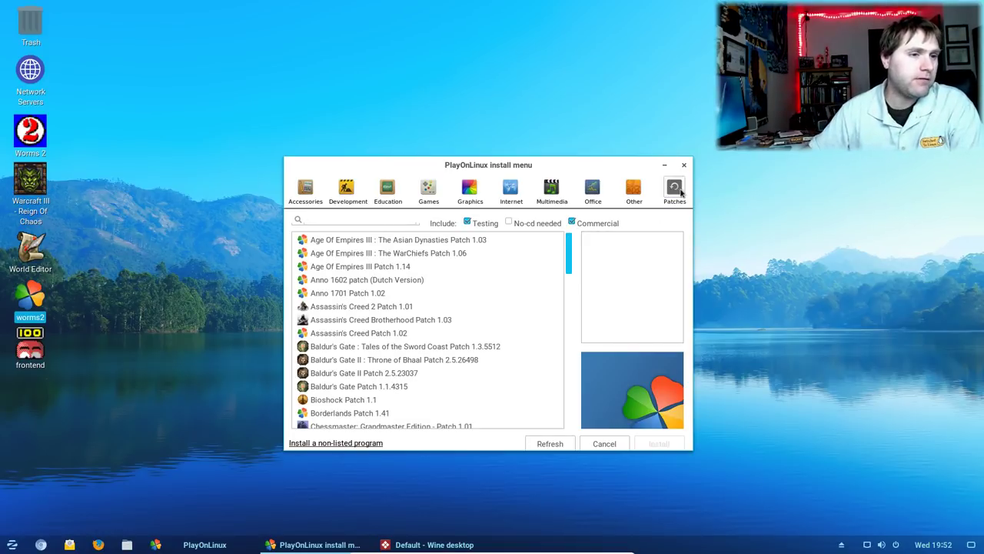
pyautogui.scroll(-2, 420, 306)
pyautogui.scroll(-1, 421, 302)
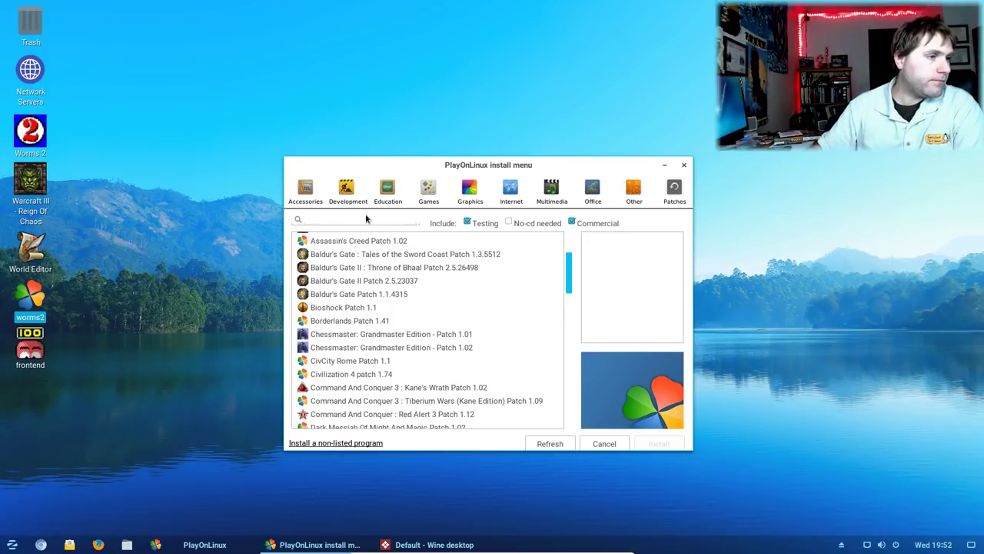
pyautogui.write('war')
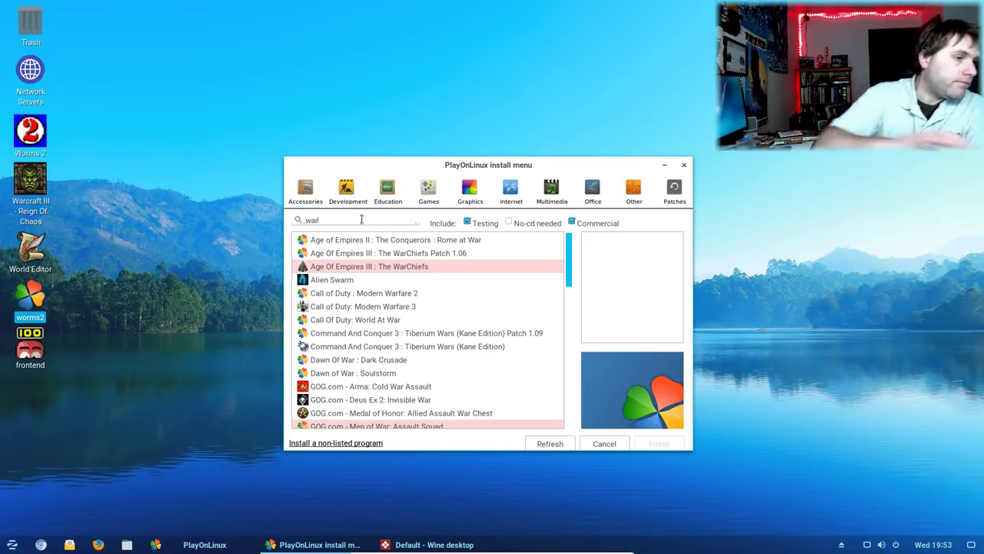
pyautogui.scroll(-15, 475, 315)
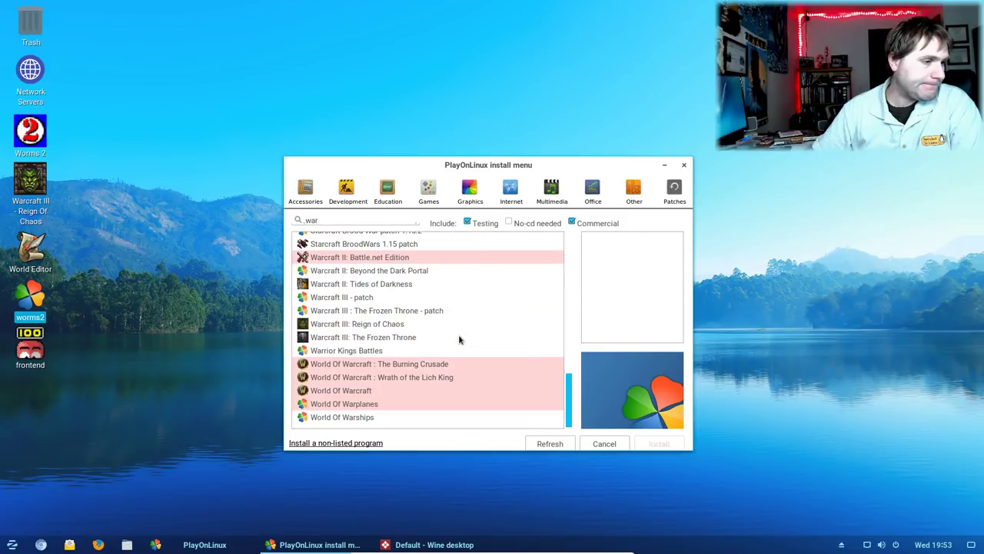
pyautogui.click(371, 299)
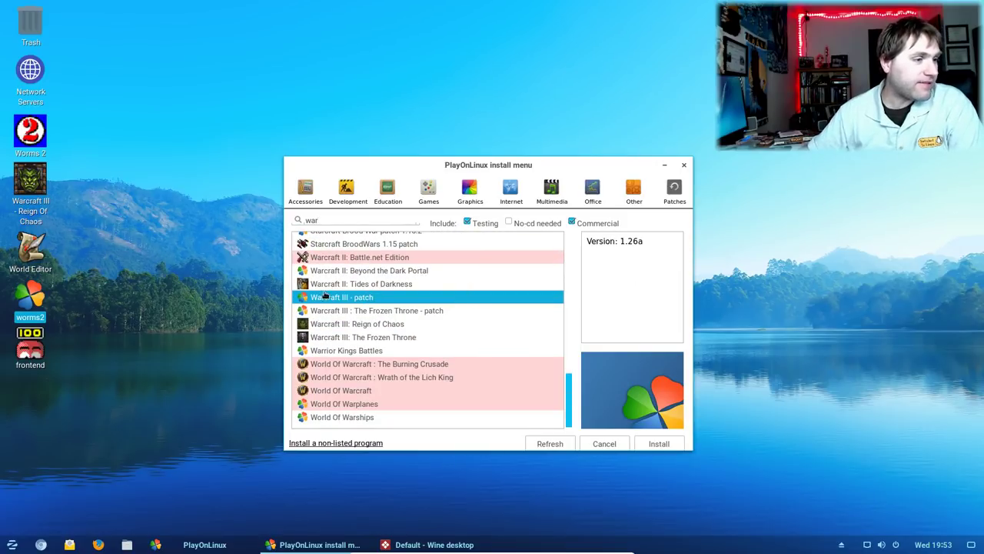
pyautogui.click(657, 444)
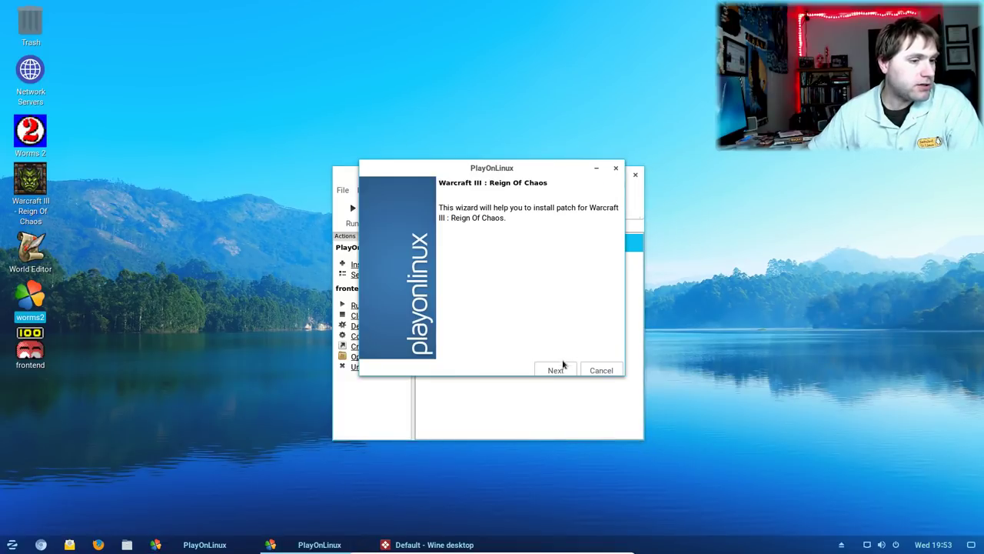
# - Have the wizard download the Warcraft III : Reign Of Chaos patch automatically, and complete the patch installation
pyautogui.click(560, 368)
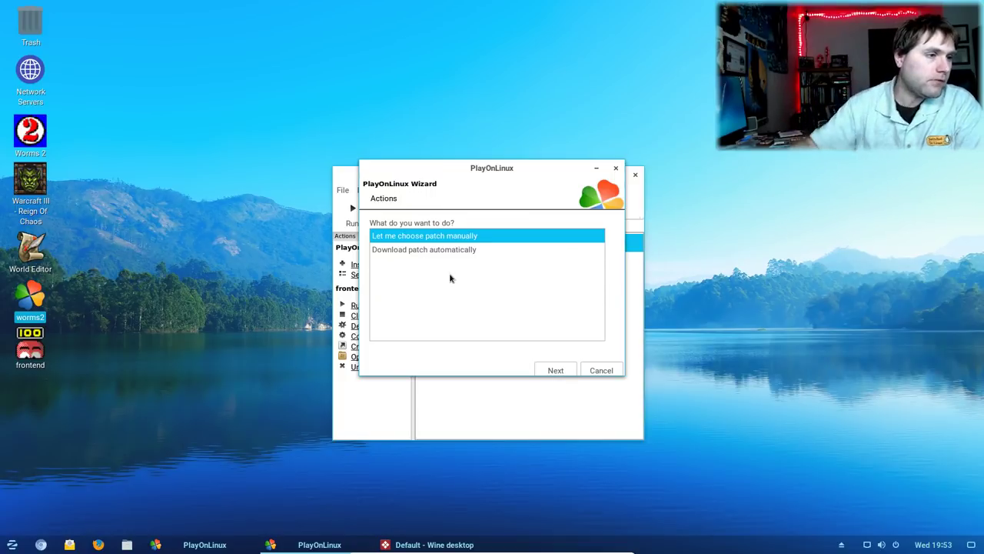
pyautogui.click(459, 250)
pyautogui.click(558, 372)
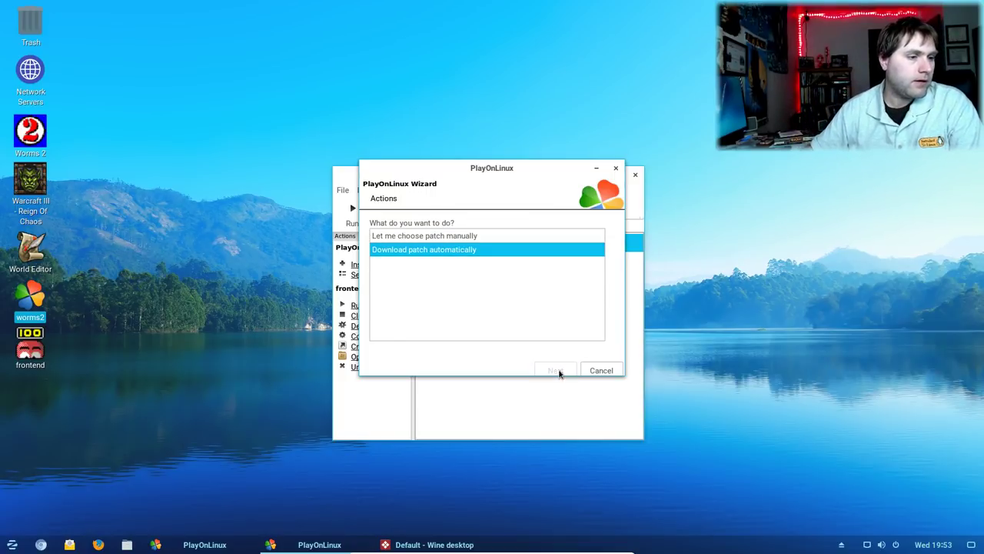
pyautogui.click(557, 371)
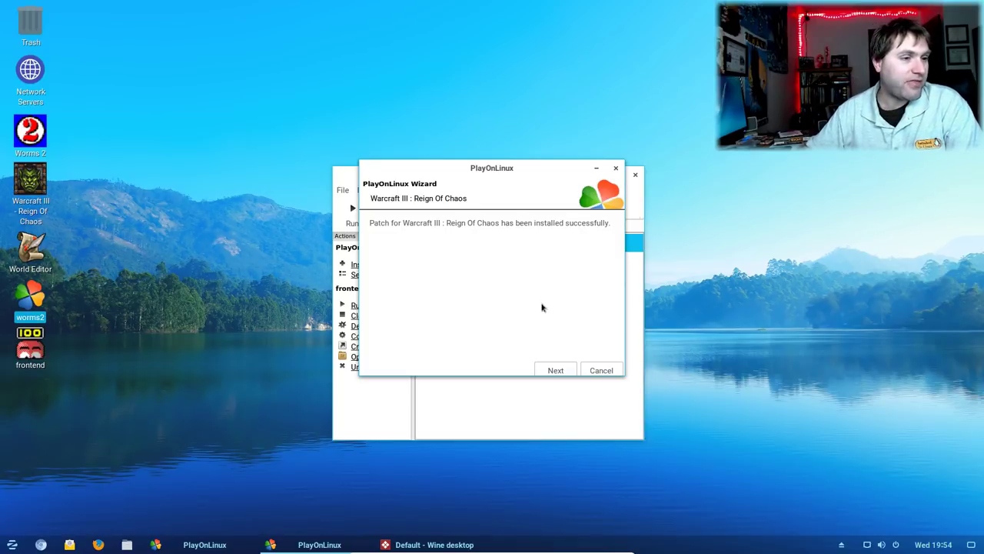
pyautogui.click(564, 371)
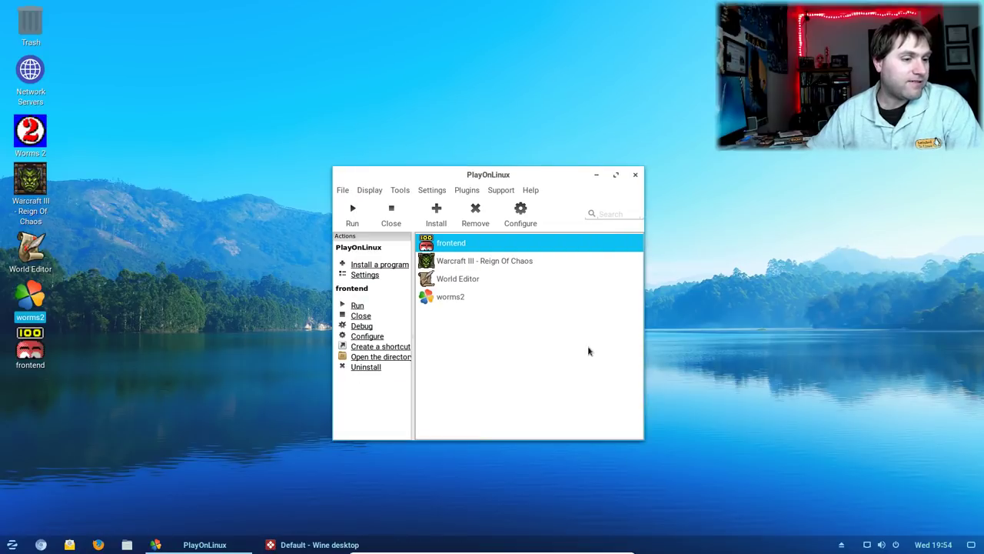
# - Try to run Warcraft III - Reign Of Chaos, cancel the CD-ROM drive error, and reselect the game in the program list
pyautogui.click(476, 270)
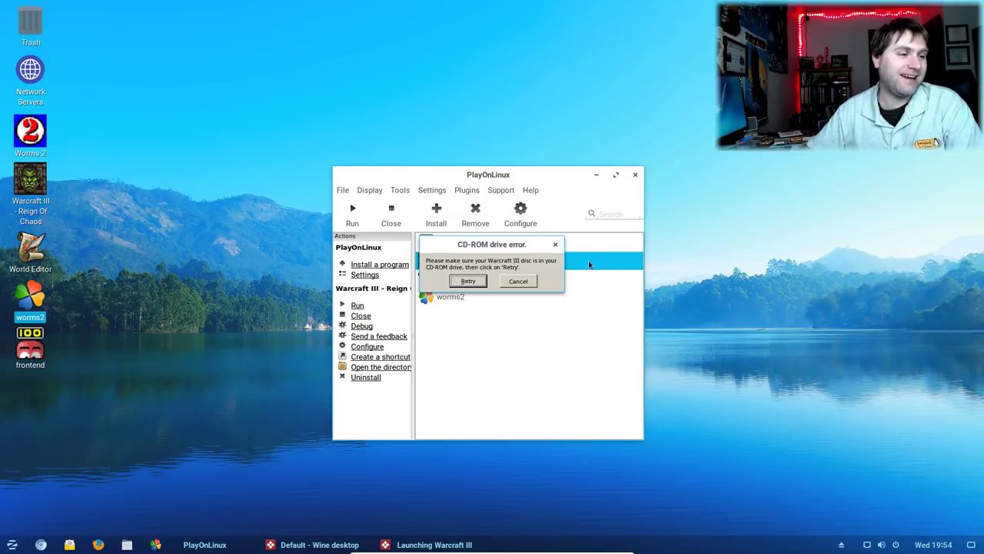
pyautogui.click(526, 282)
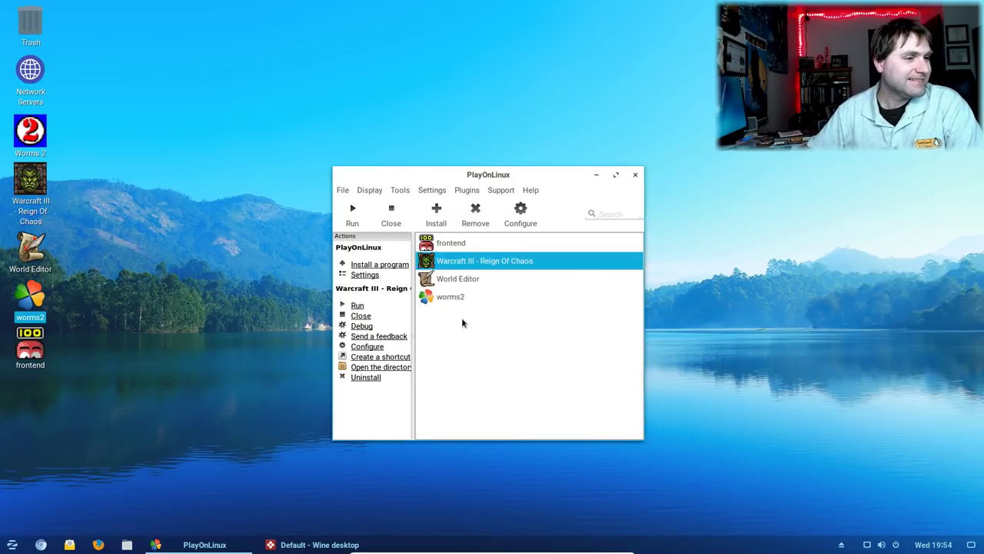
pyautogui.click(452, 283)
pyautogui.click(448, 265)
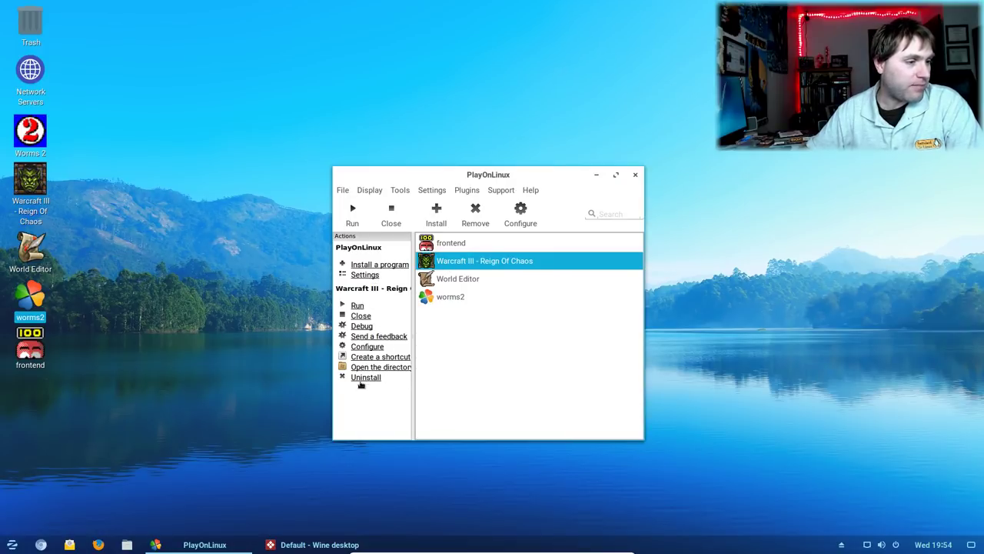
# - Search the installable programs for warcr and start the installation wizard for Warcraft III: Reign of Chaos
pyautogui.click(352, 265)
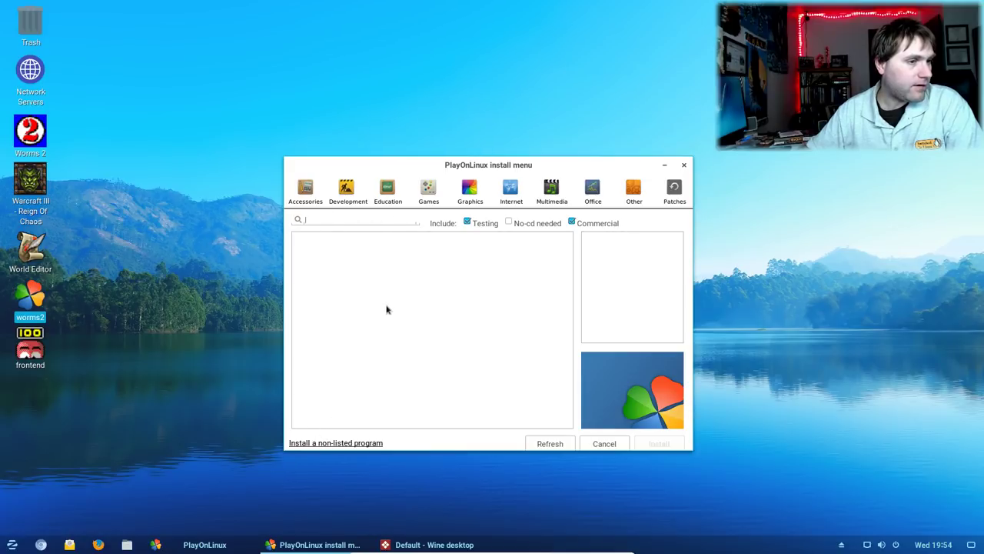
pyautogui.click(675, 187)
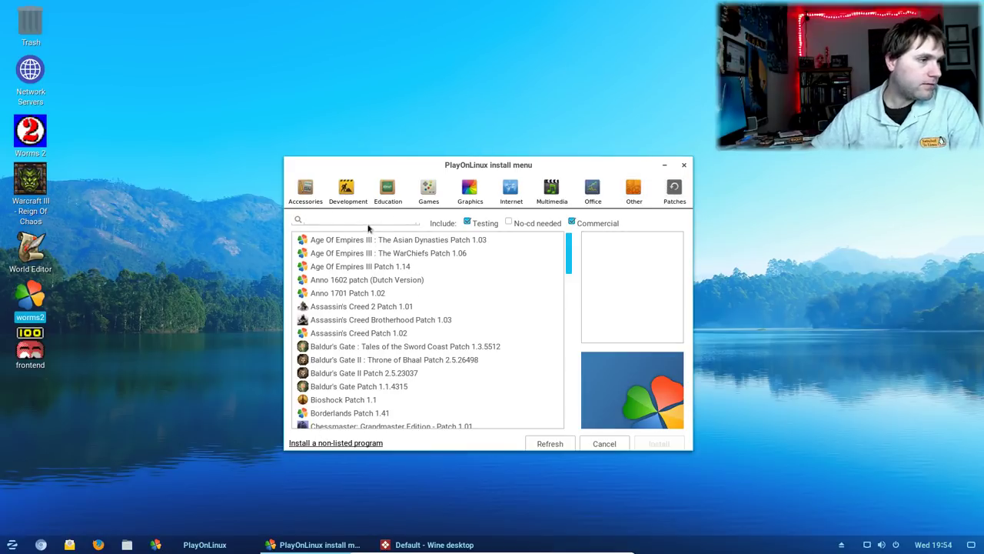
pyautogui.write('war')
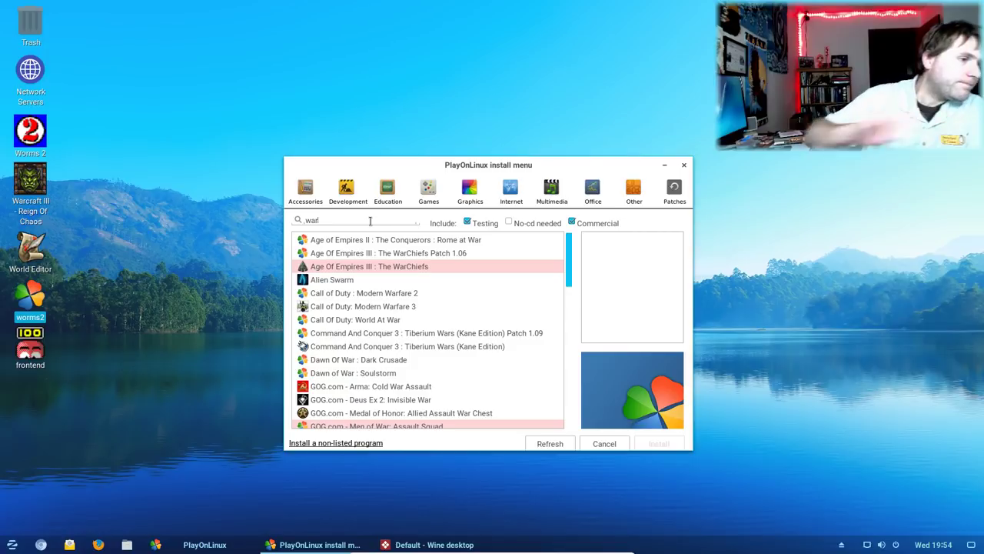
pyautogui.write('cr')
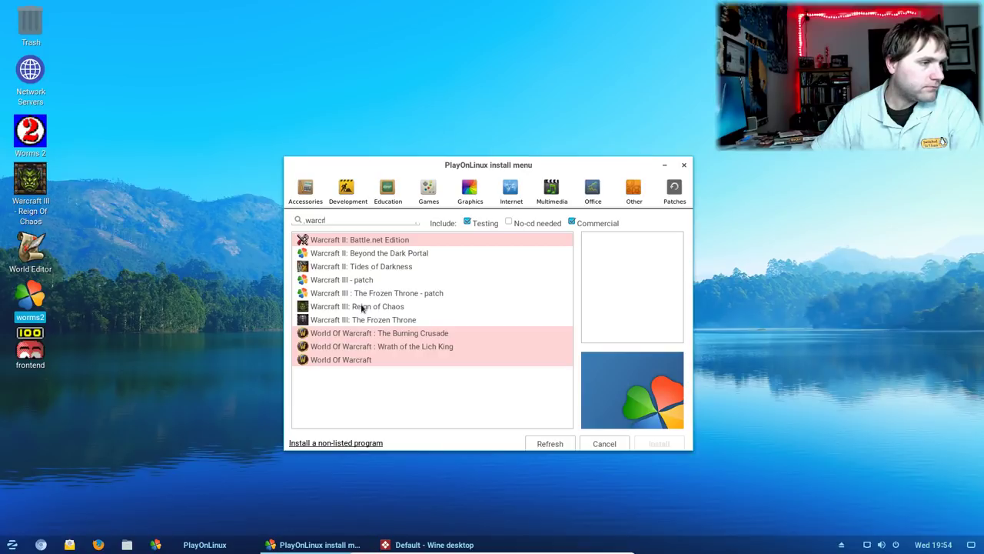
pyautogui.click(364, 309)
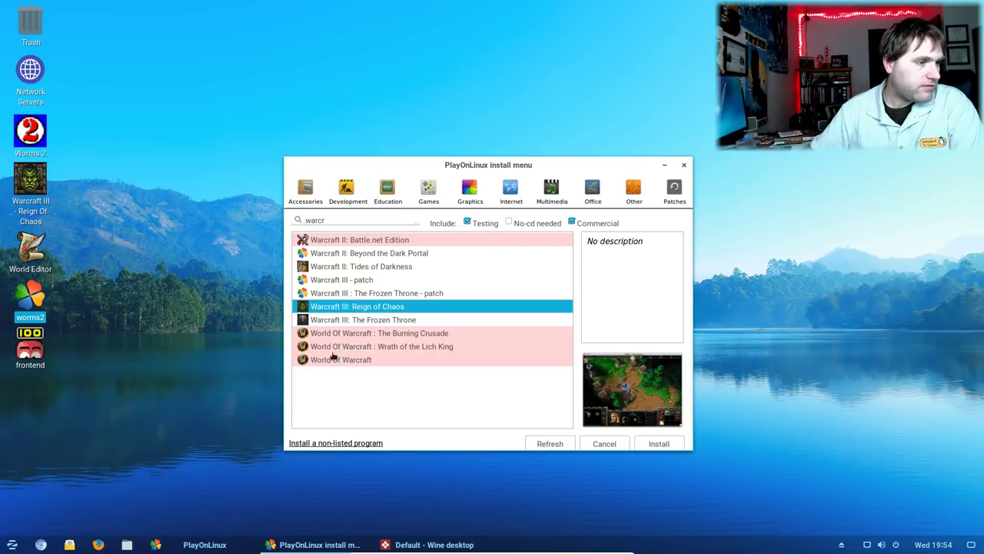
pyautogui.click(652, 444)
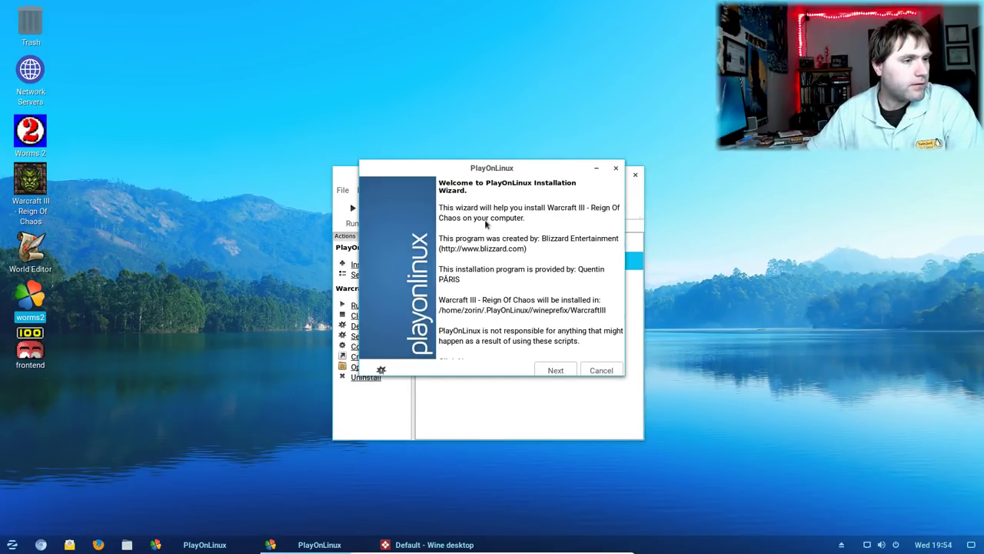
# - Try to install Warcraft III - Reign Of Chaos from CD-ROM, using the other mount location /media/zorin/cdrom
pyautogui.click(556, 369)
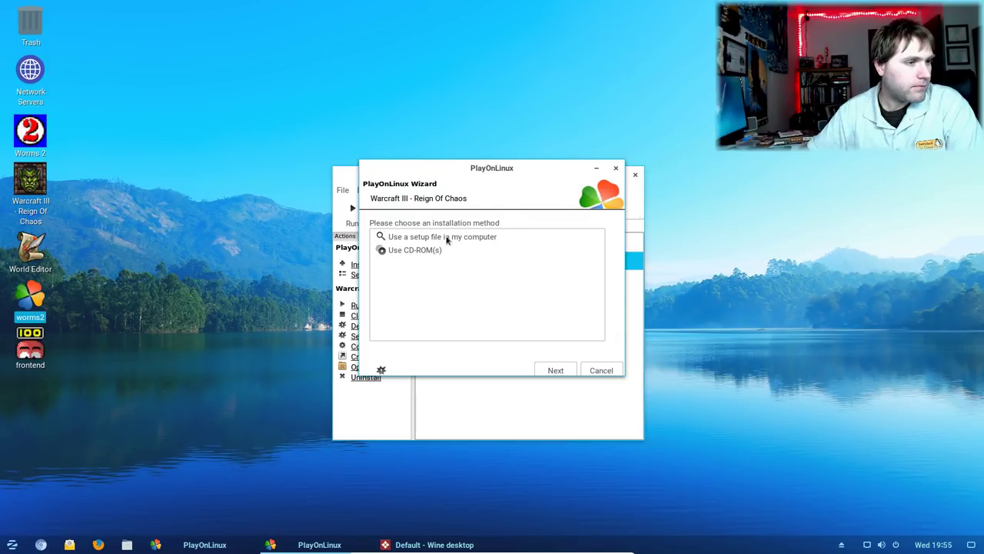
pyautogui.click(415, 255)
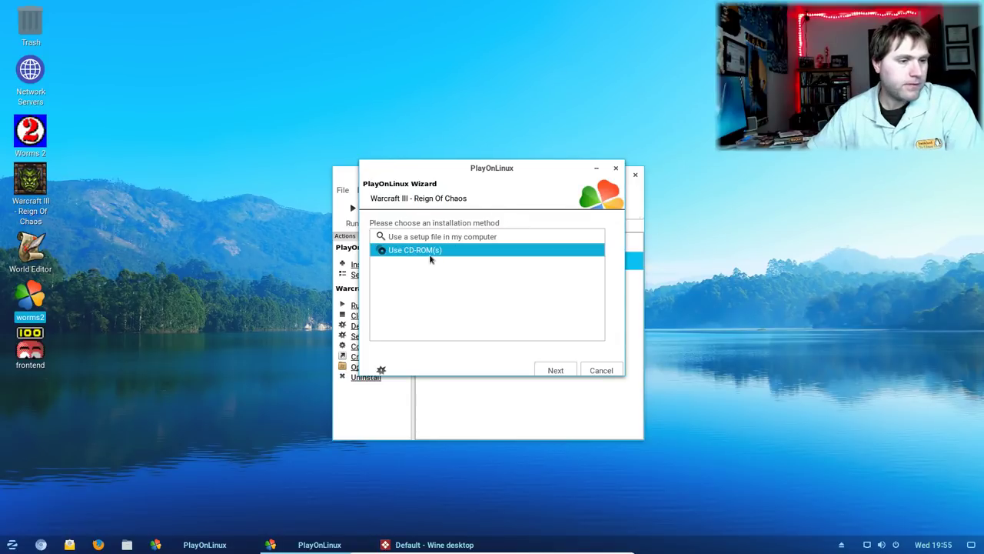
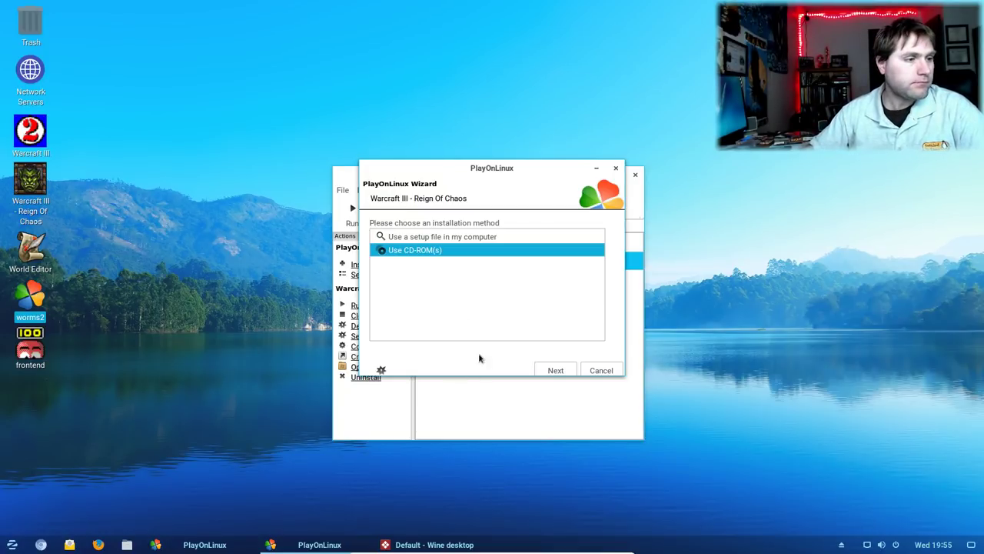
pyautogui.click(555, 370)
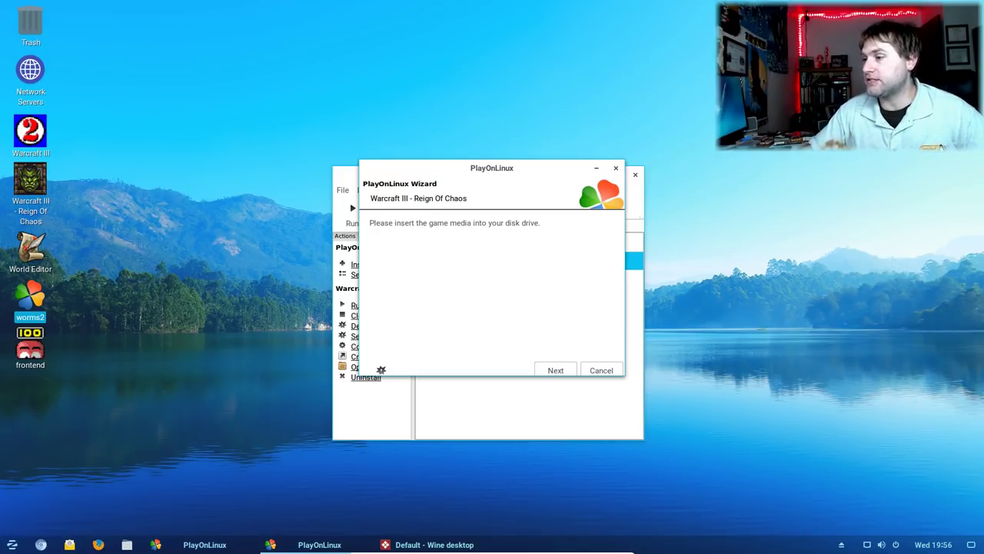
pyautogui.click(560, 370)
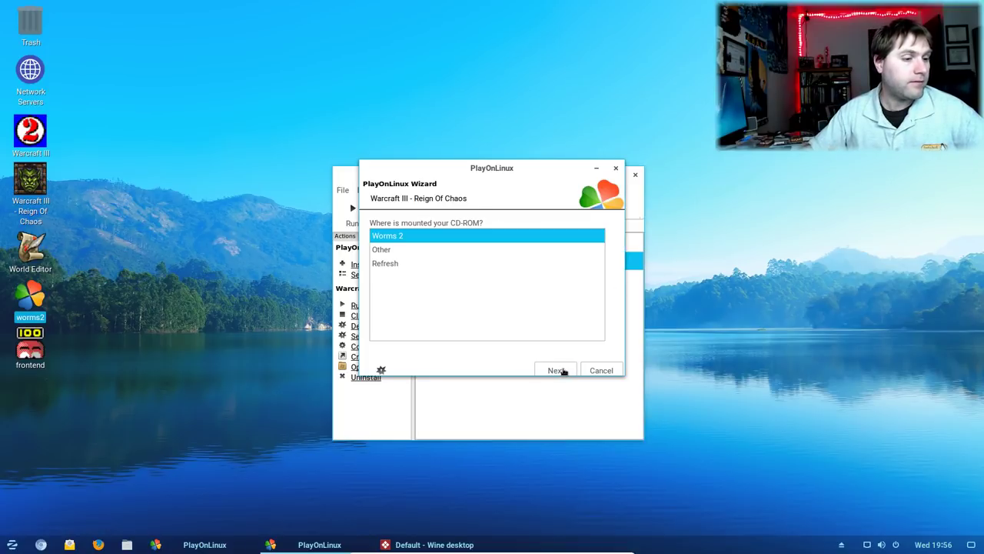
pyautogui.click(397, 254)
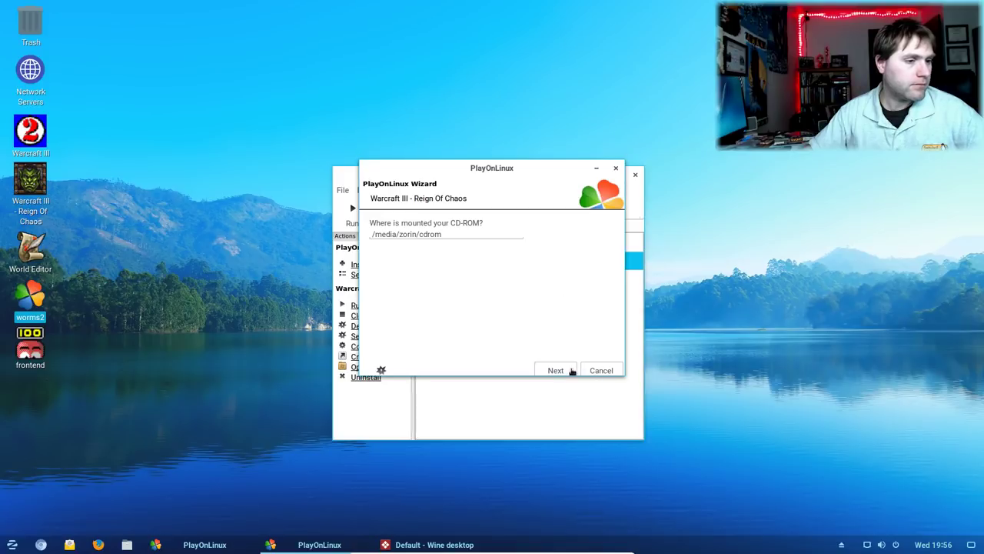
pyautogui.click(571, 371)
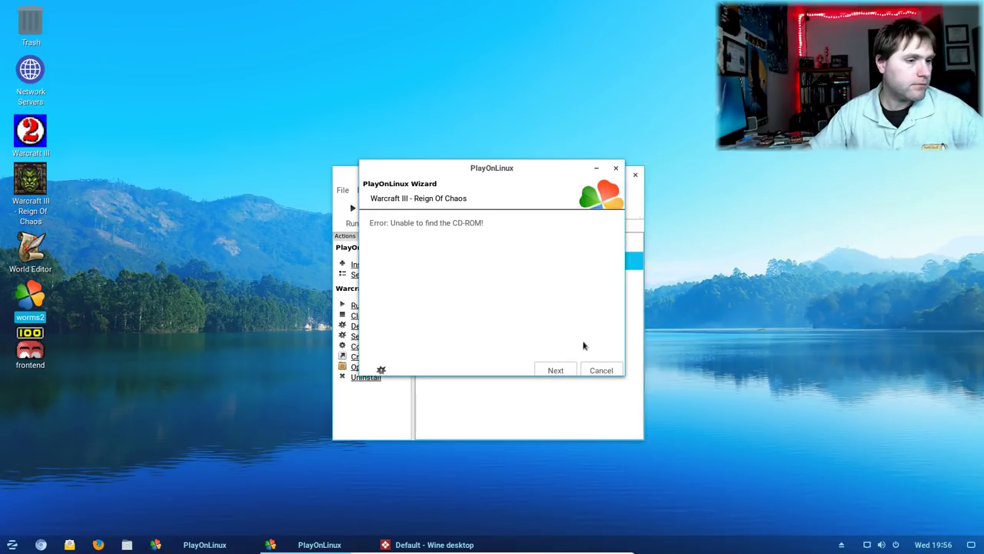
# - Retry the CD-ROM installation with the Worms 2 disc entry, and cancel the installation wizard
pyautogui.click(573, 371)
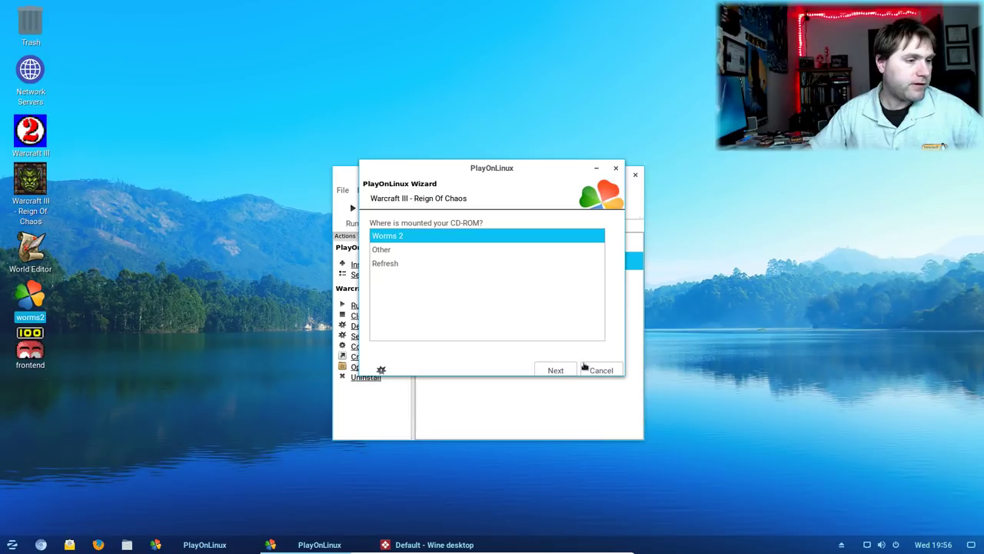
pyautogui.click(31, 133)
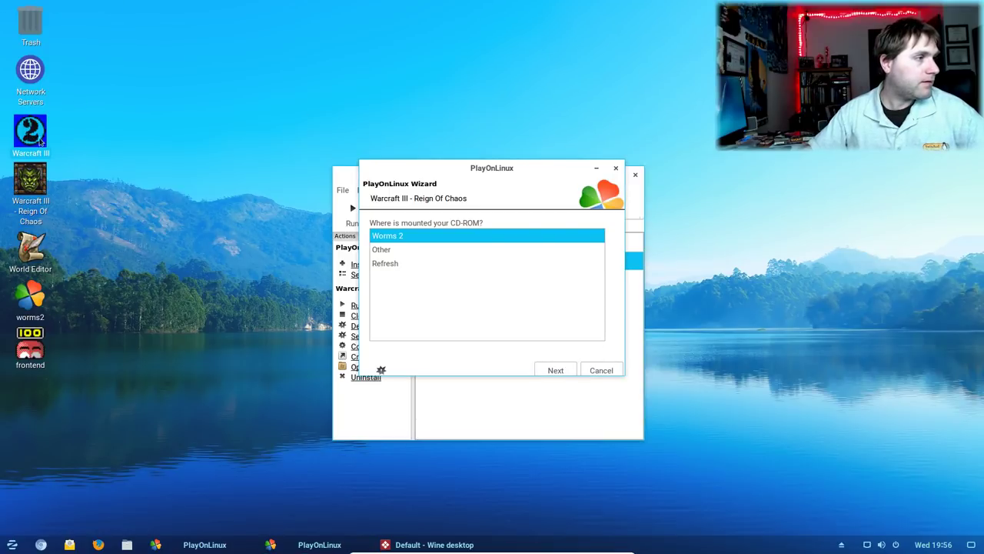
pyautogui.click(555, 370)
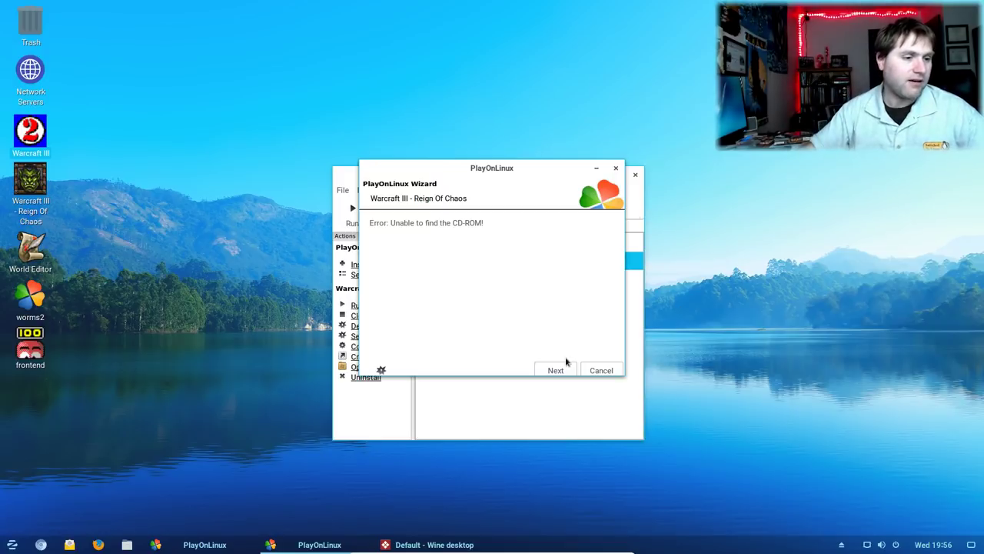
pyautogui.click(606, 371)
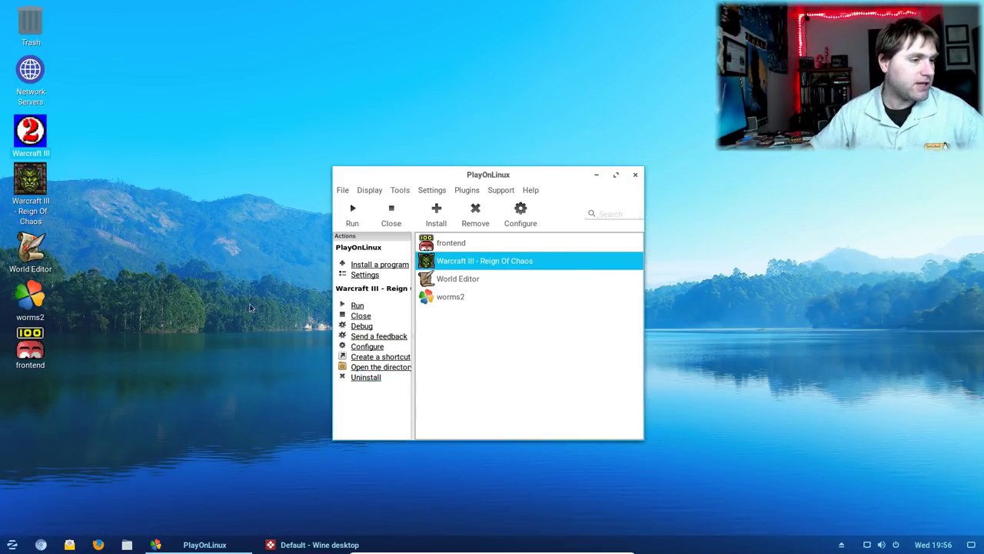
# - Move the program list window aside and terminate the unresponsive Worms2 process in the Wine desktop
pyautogui.moveTo(508, 175); pyautogui.dragTo(826, 141)
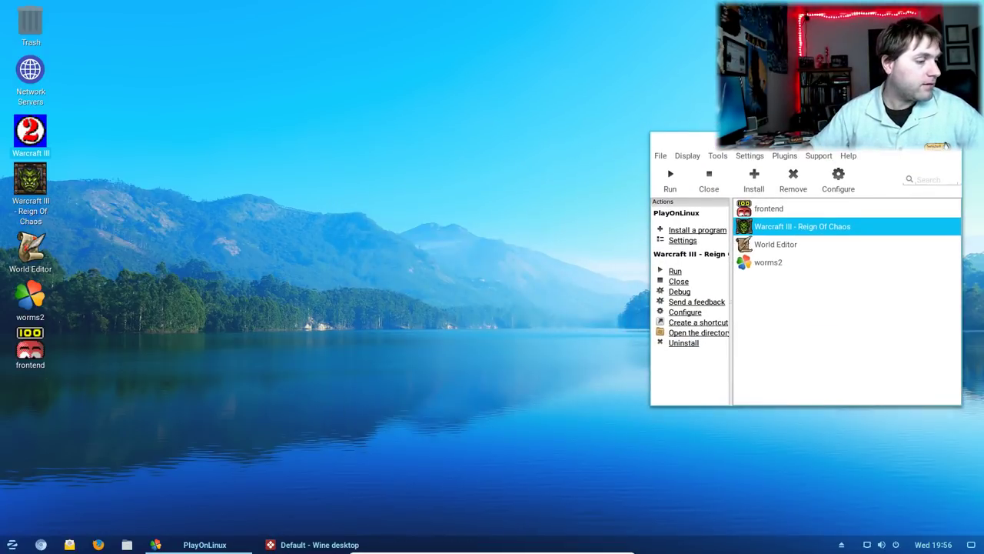
pyautogui.click(308, 545)
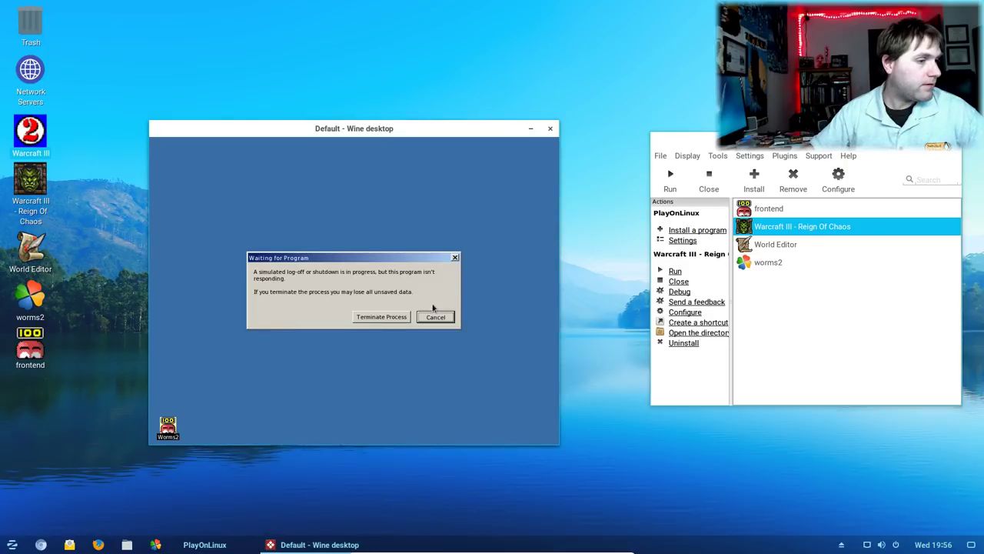
pyautogui.click(382, 317)
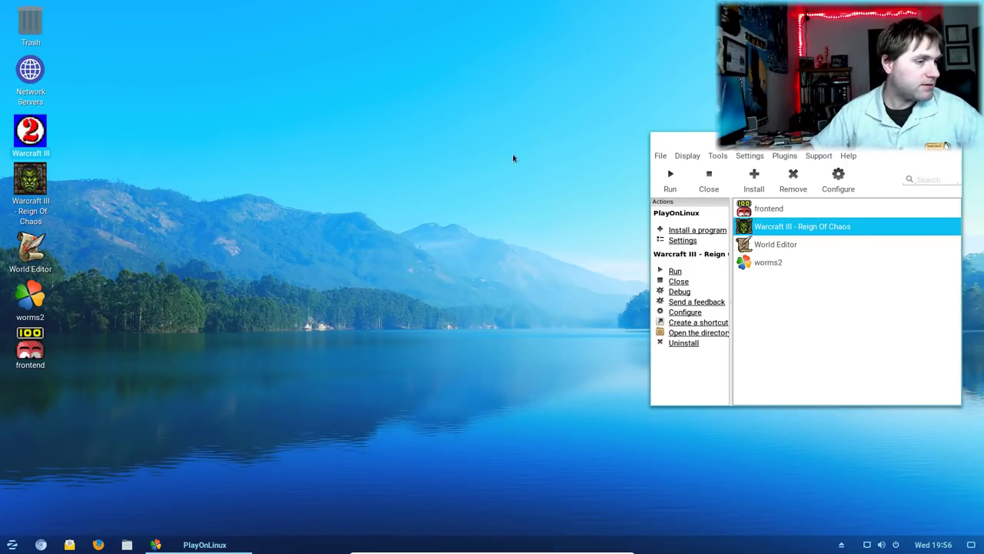
# - Try to eject the Warcraft III disc in the file manager, and check the disc's contents before closing the window
pyautogui.rightClick(26, 142)
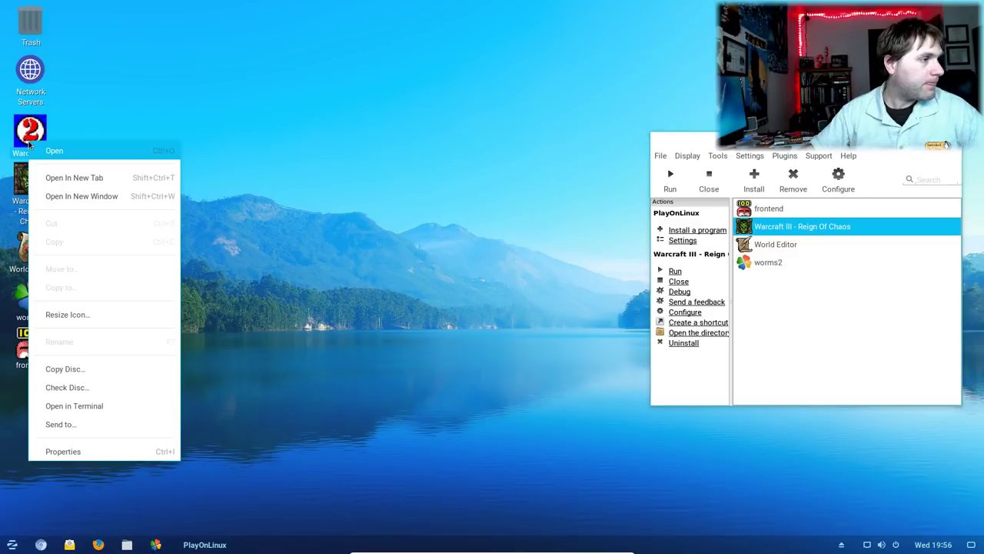
pyautogui.press('Escape')
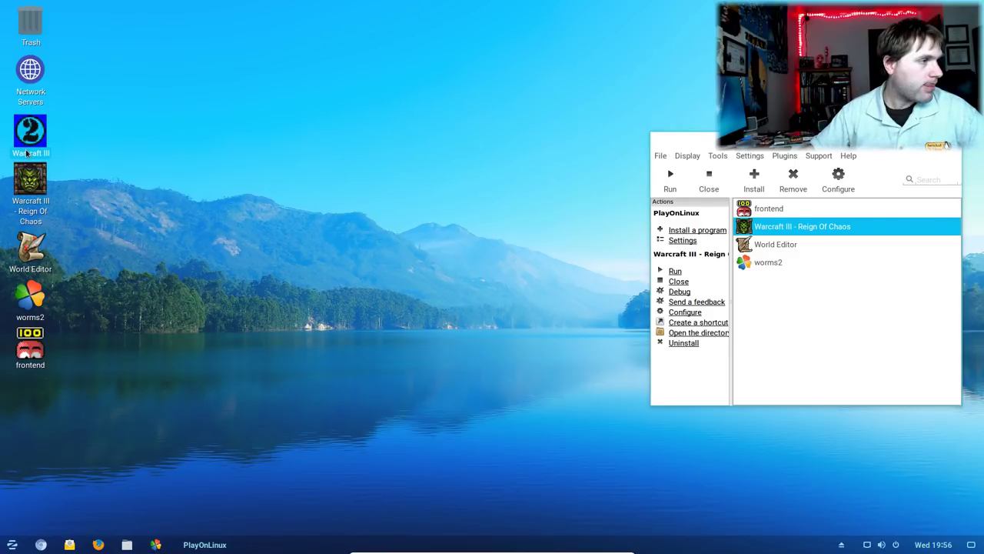
pyautogui.click(126, 545)
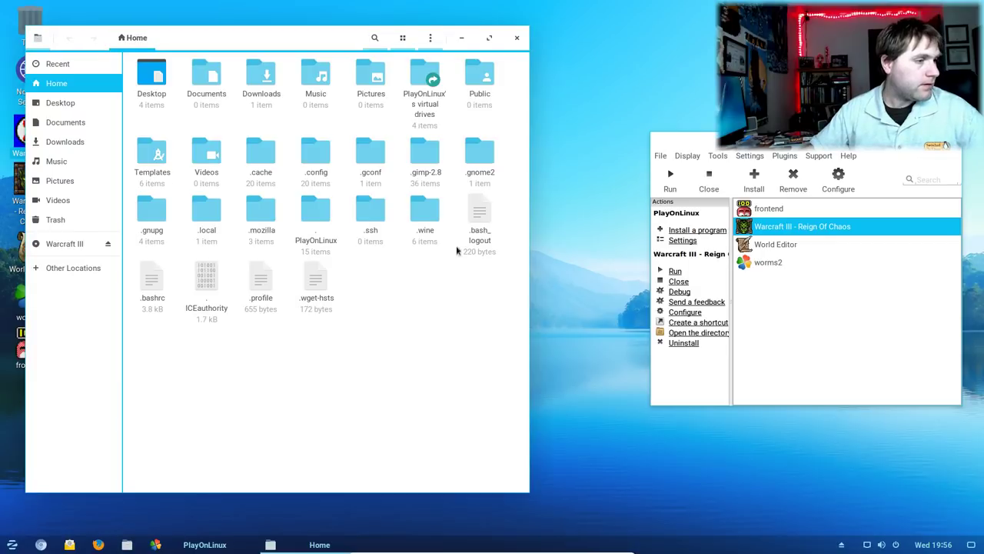
pyautogui.click(108, 245)
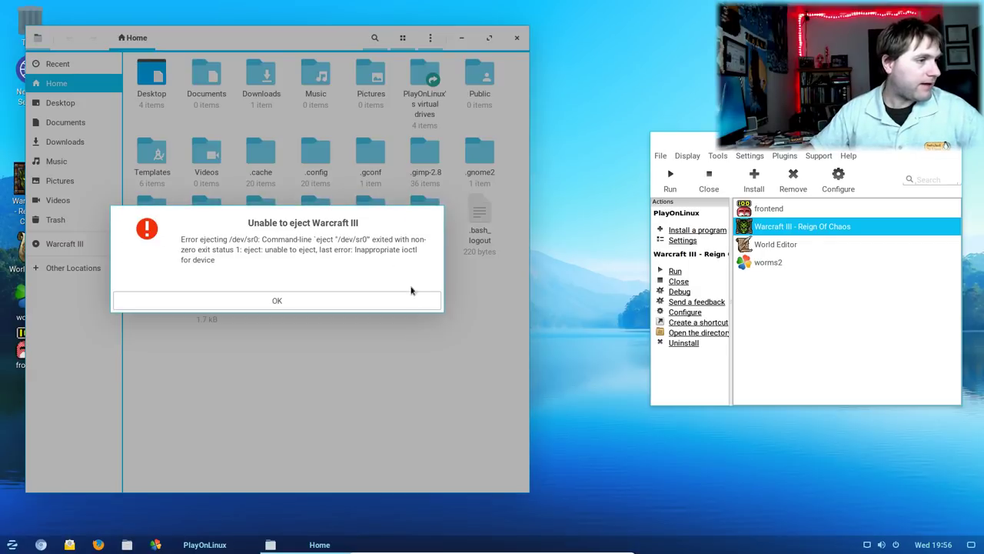
pyautogui.click(352, 305)
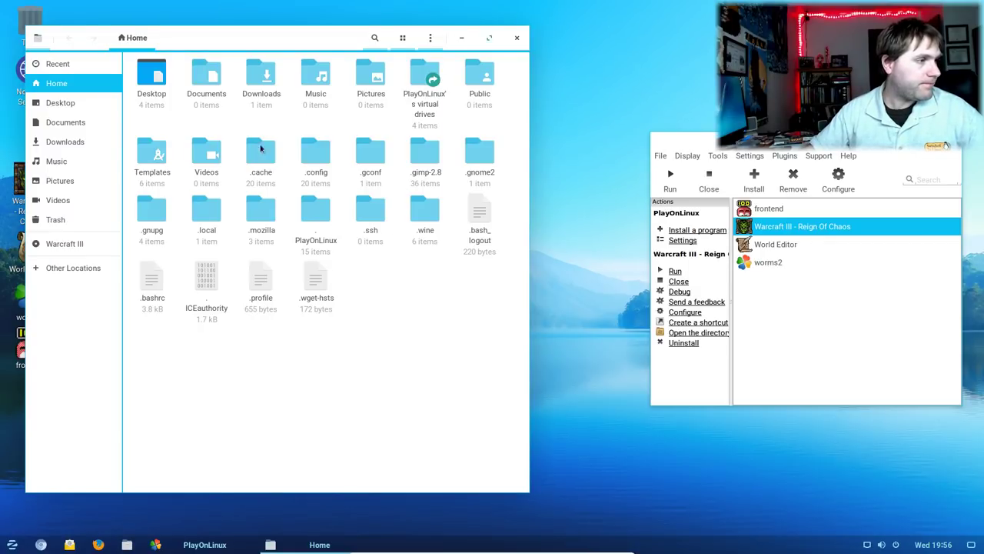
pyautogui.click(48, 244)
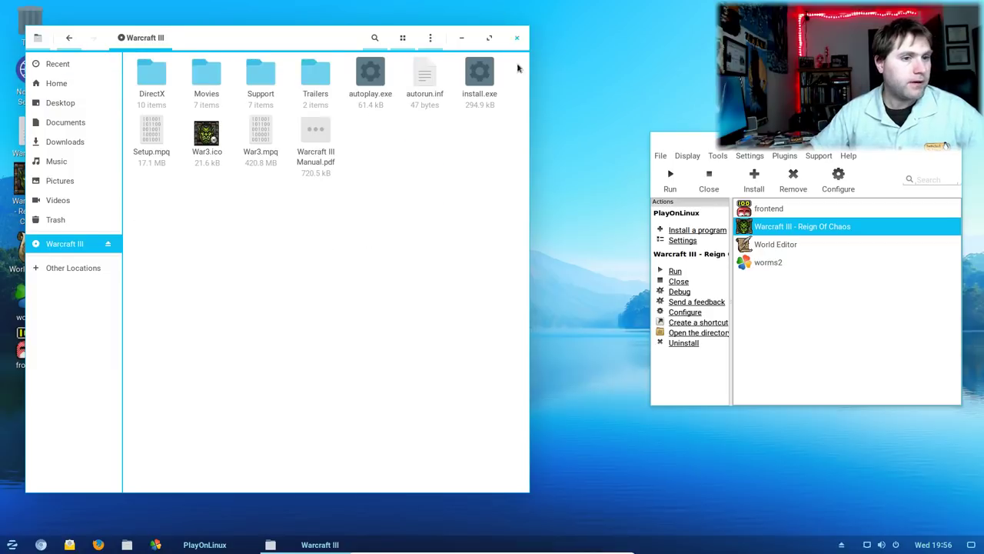
pyautogui.click(517, 38)
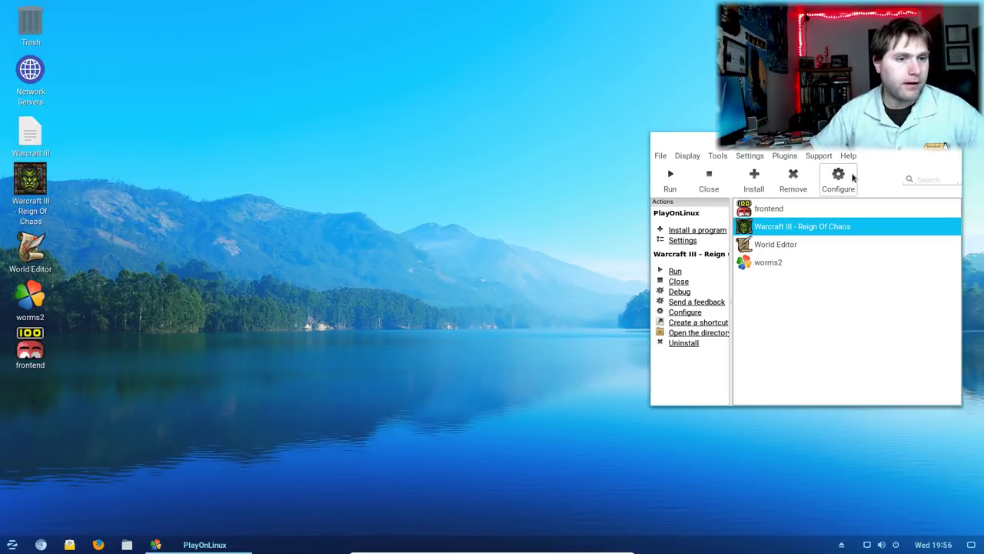
# - Search the installable programs for warcr and restart the installation of Warcraft III: Reign of Chaos
pyautogui.click(689, 230)
pyautogui.click(965, 157)
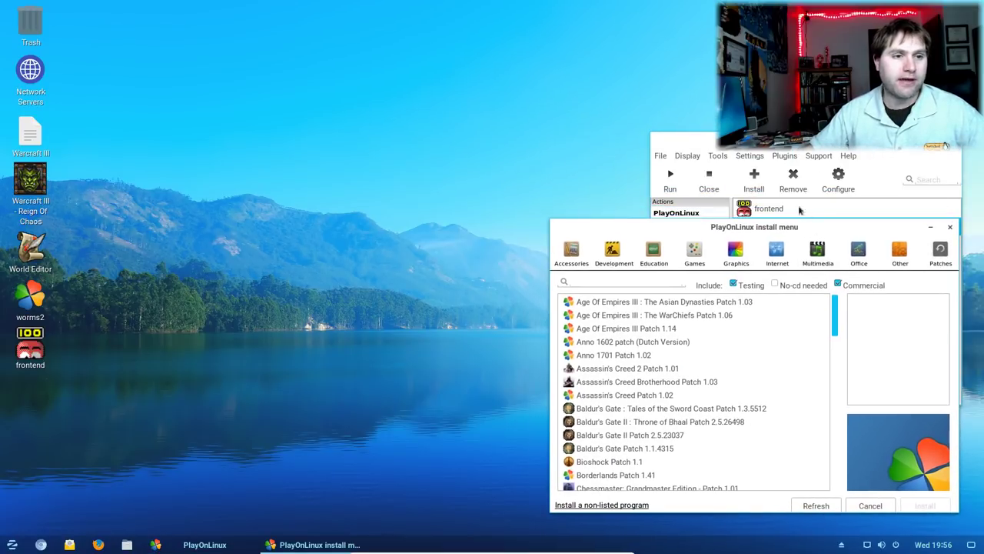
pyautogui.write('war')
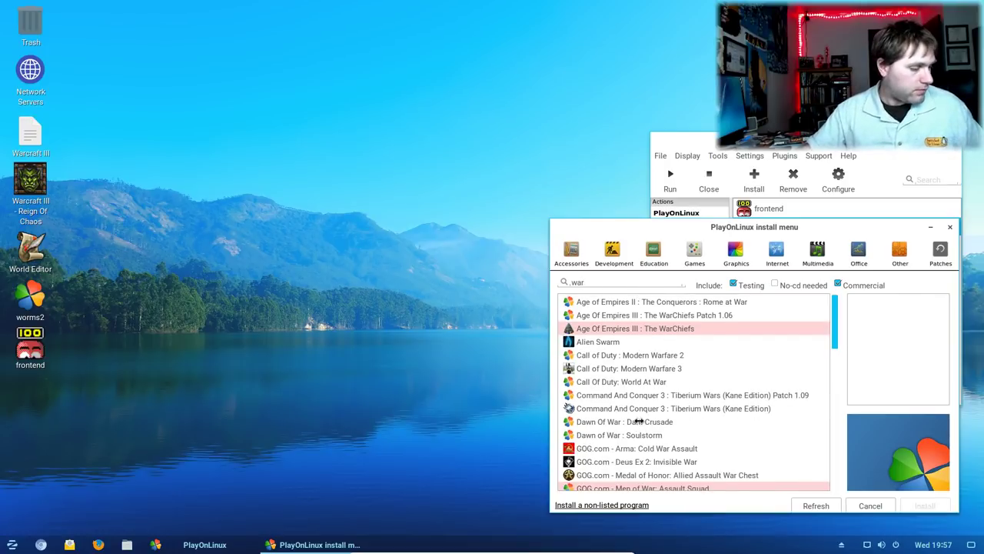
pyautogui.write('cr')
pyautogui.click(646, 370)
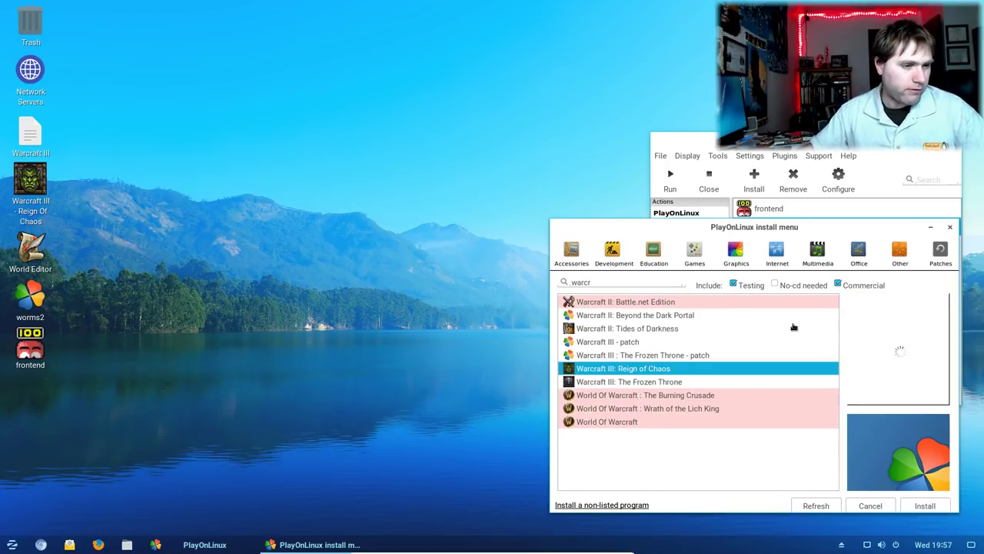
pyautogui.click(926, 505)
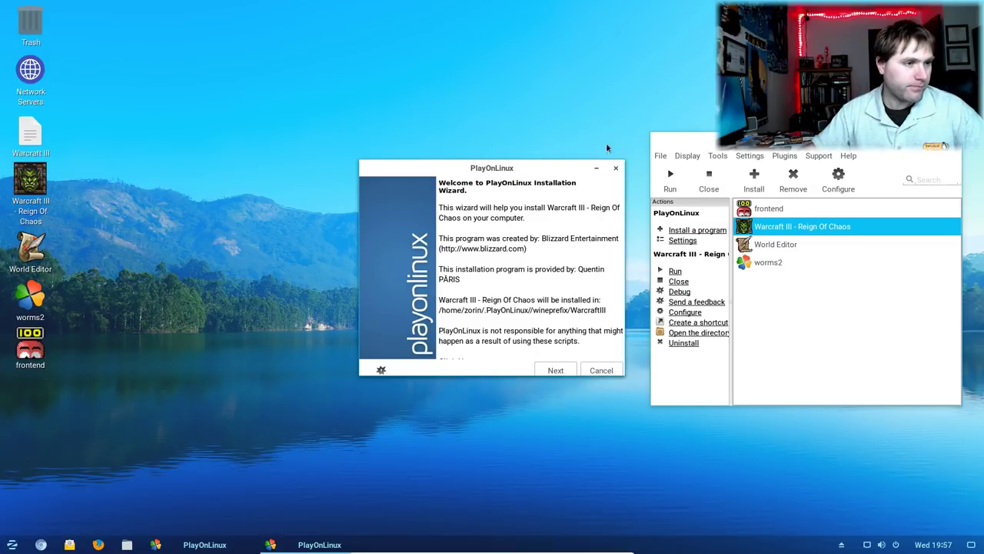
# - Choose installation from a setup file on the computer and supply War3TFT_127a_English.exe from the Downloads folder
pyautogui.click(553, 367)
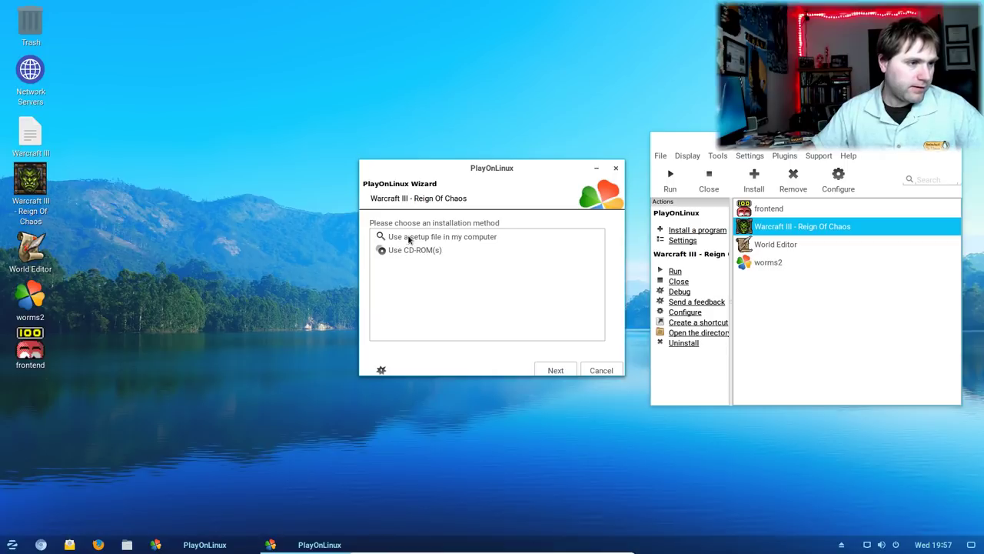
pyautogui.click(410, 238)
pyautogui.click(561, 372)
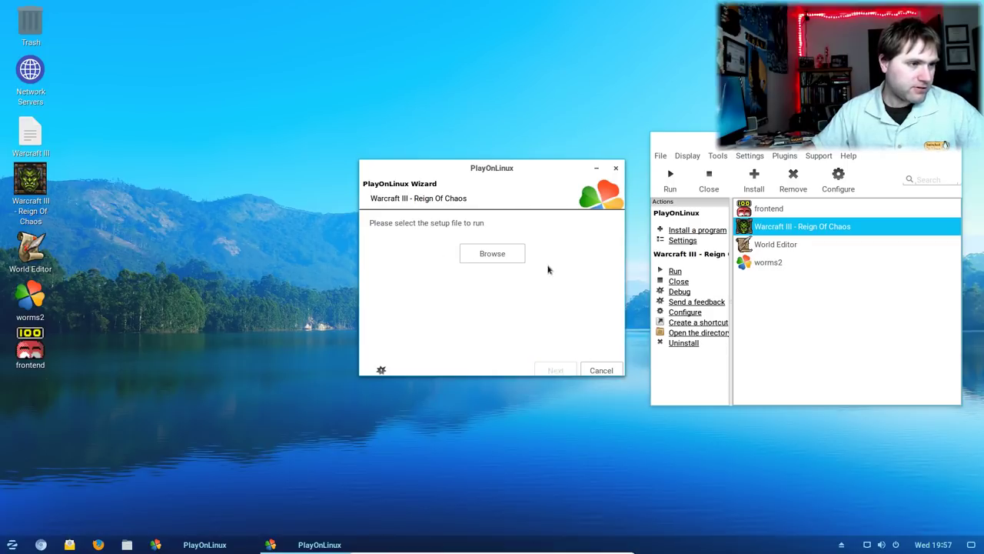
pyautogui.click(492, 253)
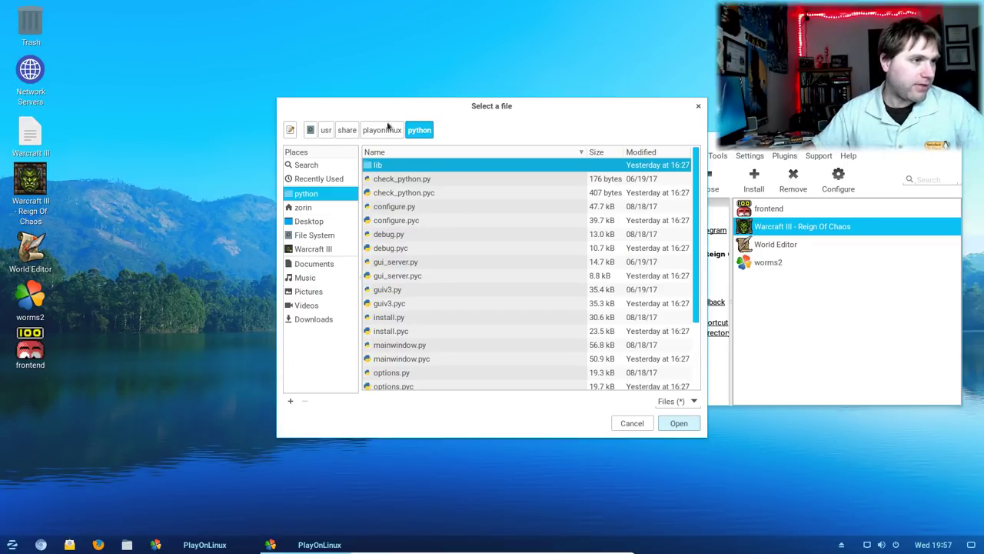
pyautogui.click(310, 223)
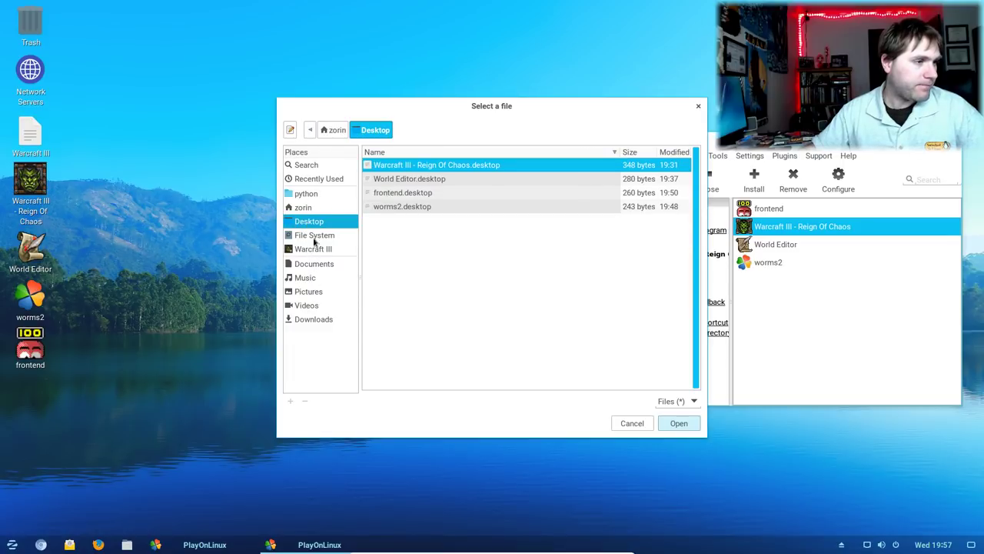
pyautogui.click(304, 319)
pyautogui.click(396, 166)
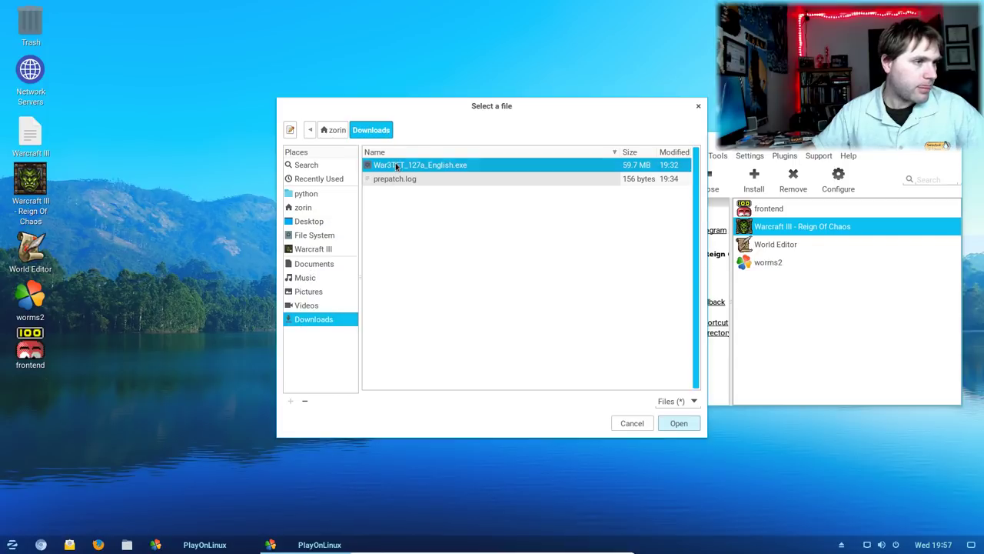
pyautogui.press('Return')
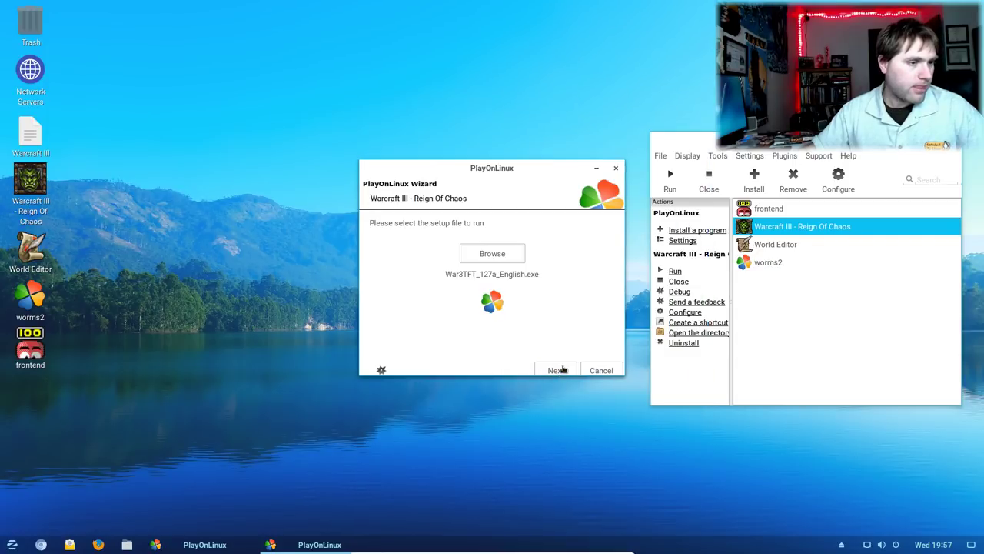
pyautogui.click(558, 370)
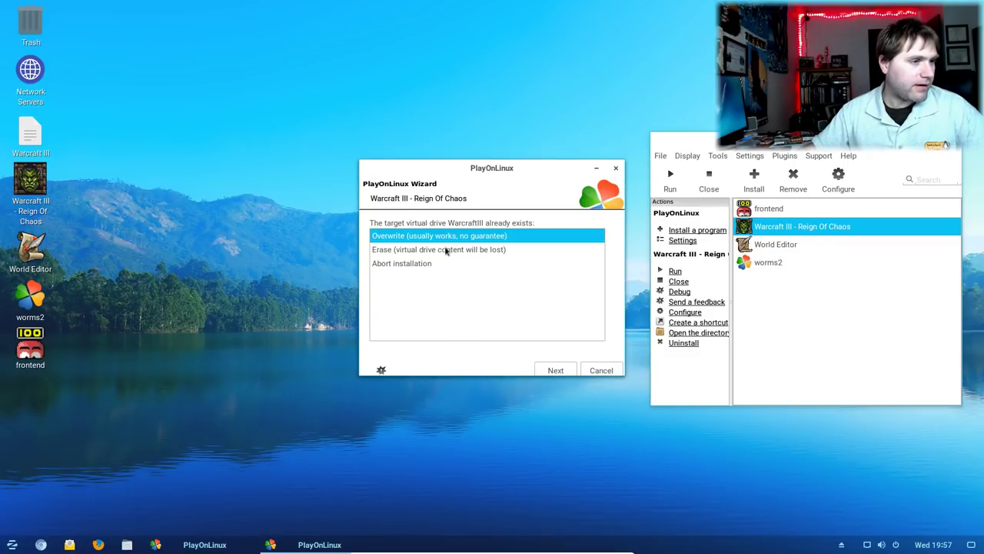
# - Overwrite the existing WarcraftIII virtual drive, run the setup file, and dismiss the Blizzard Updater error dialogs
pyautogui.click(558, 370)
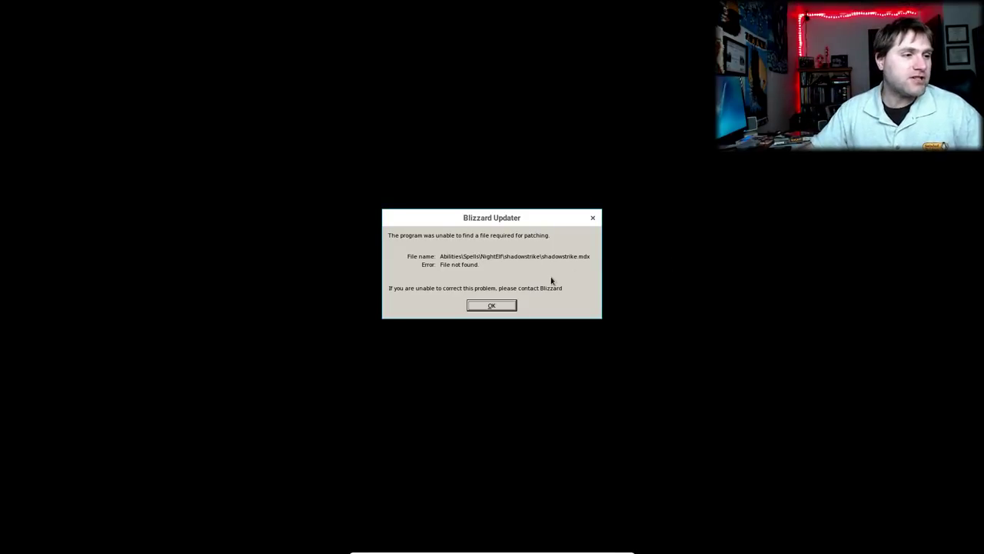
pyautogui.click(501, 309)
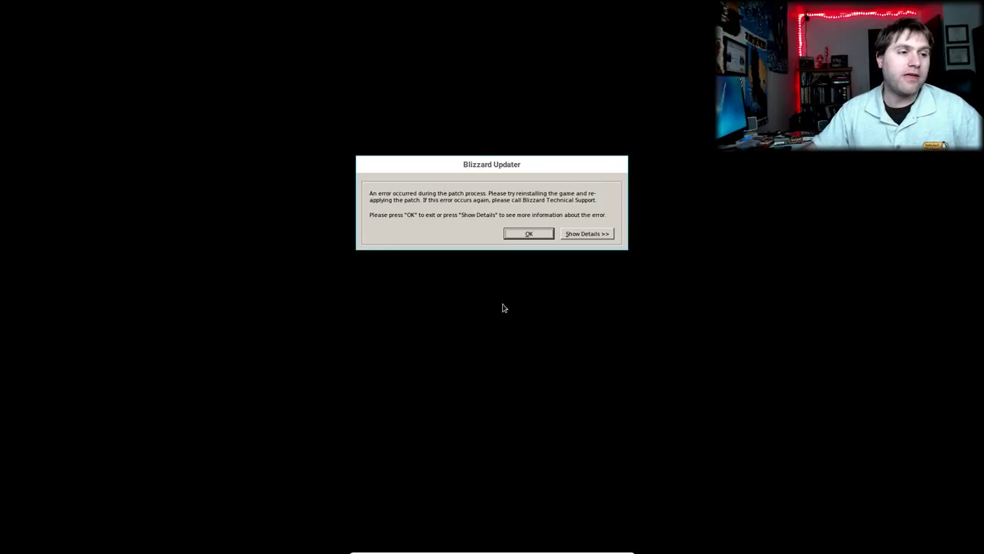
pyautogui.click(529, 234)
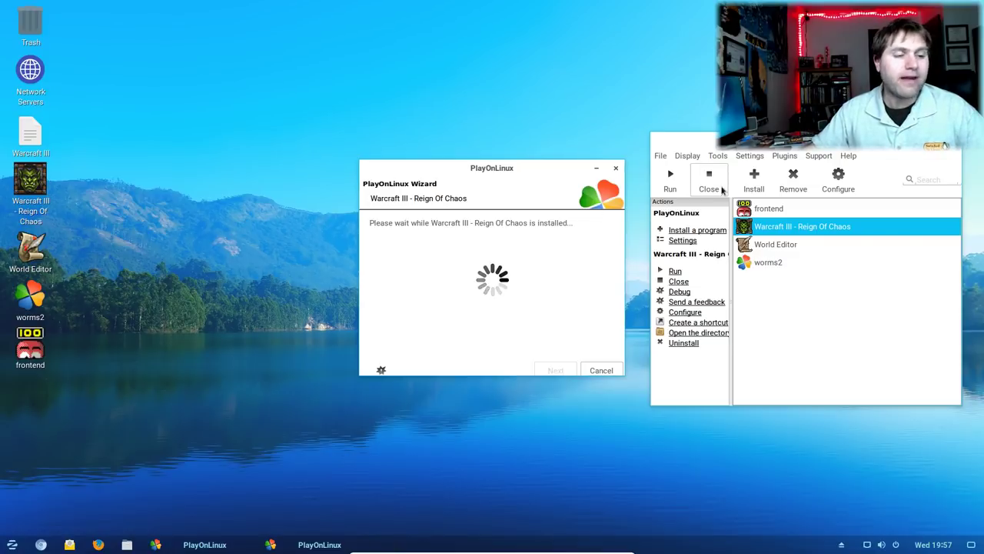
# - Cancel the pending installation and run Warcraft III - Reign Of Chaos, retrying its CD-ROM check
pyautogui.click(604, 369)
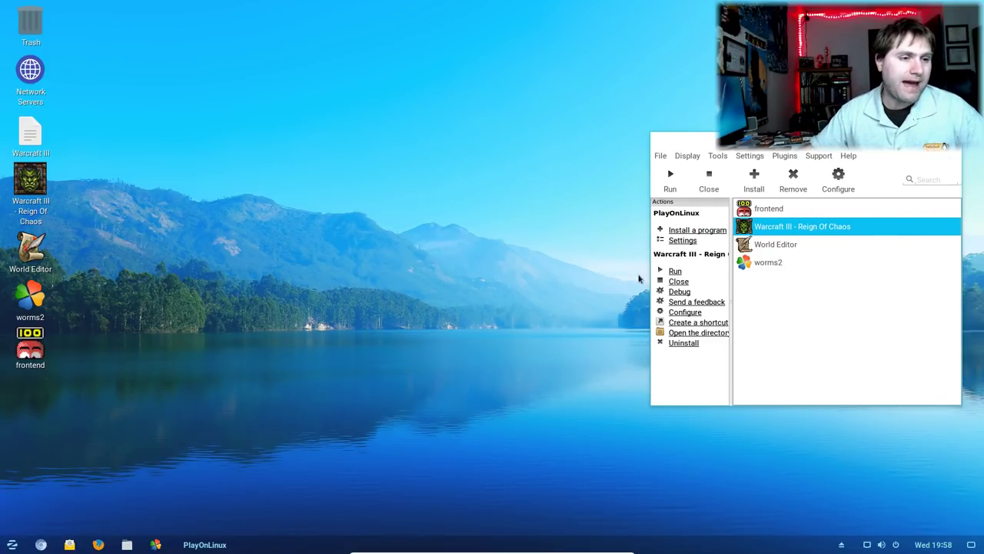
pyautogui.click(675, 272)
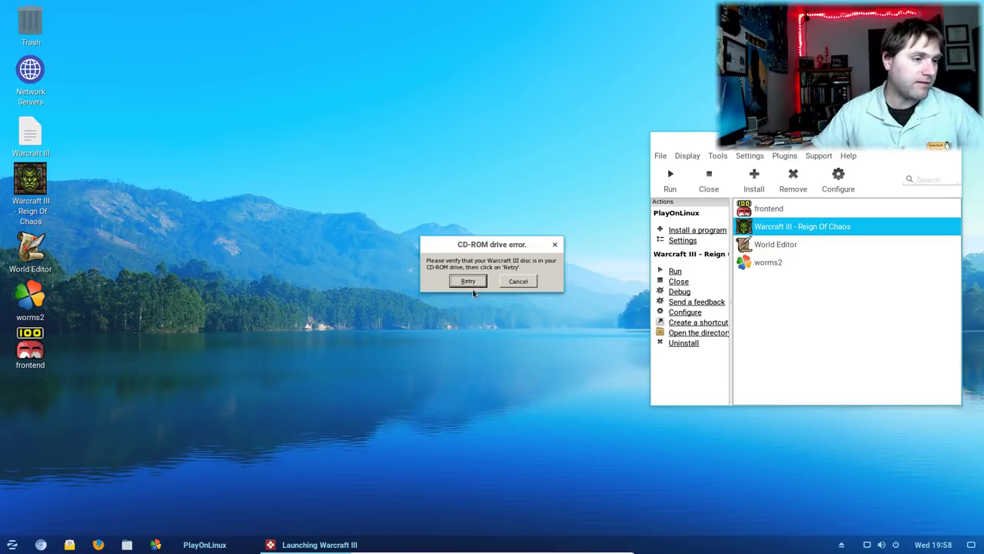
pyautogui.click(470, 282)
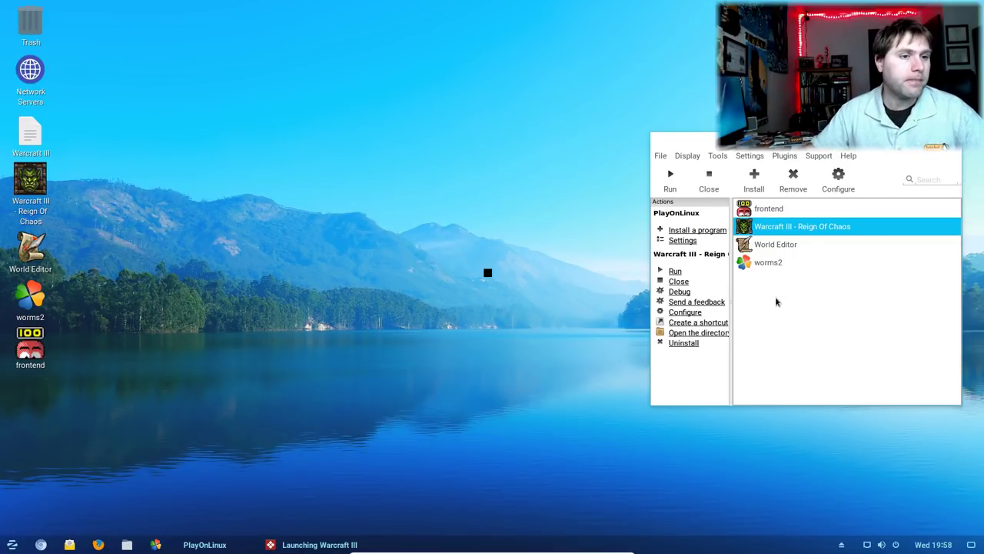
# - Open the Wine drive configuration for Warcraft III - Reign Of Chaos and inspect the path of drive D:
pyautogui.click(840, 183)
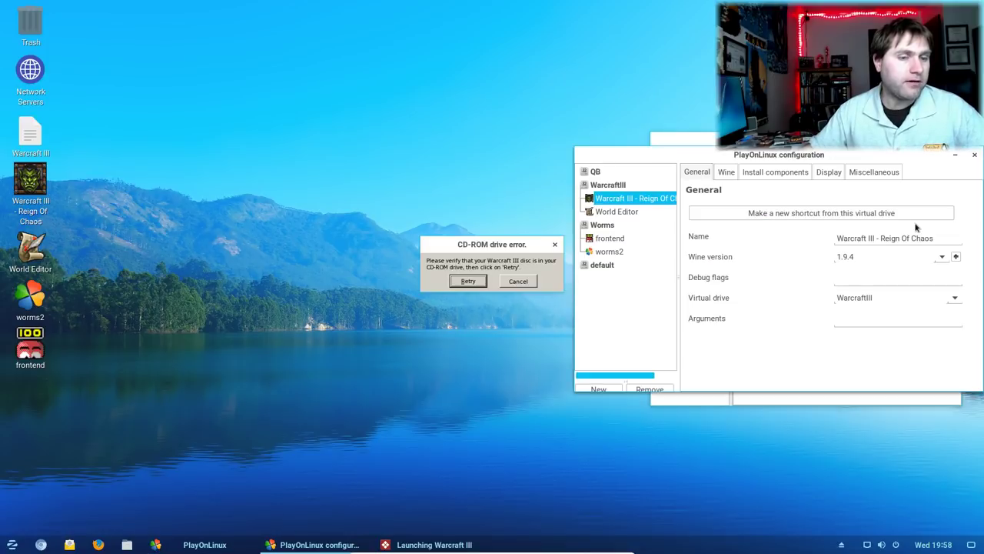
pyautogui.click(726, 176)
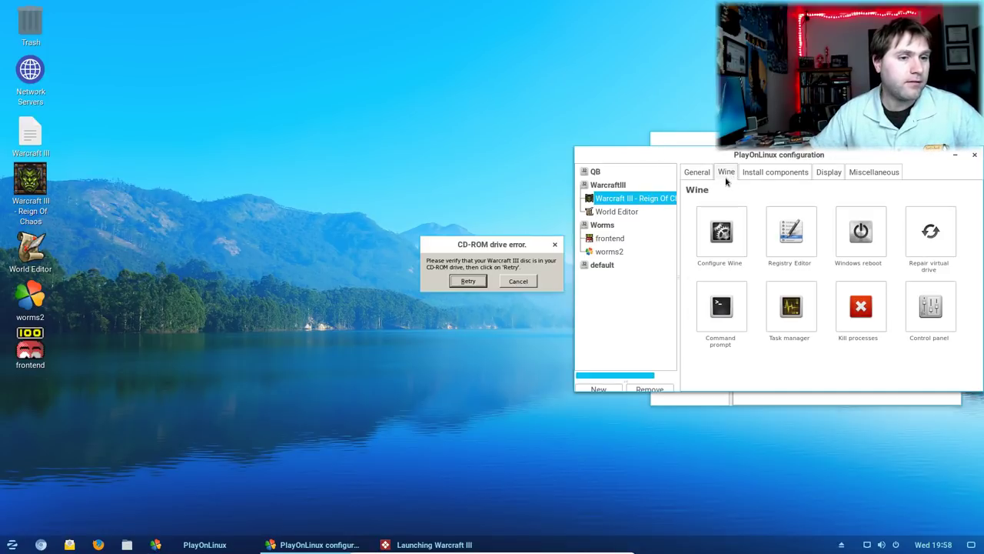
pyautogui.click(706, 254)
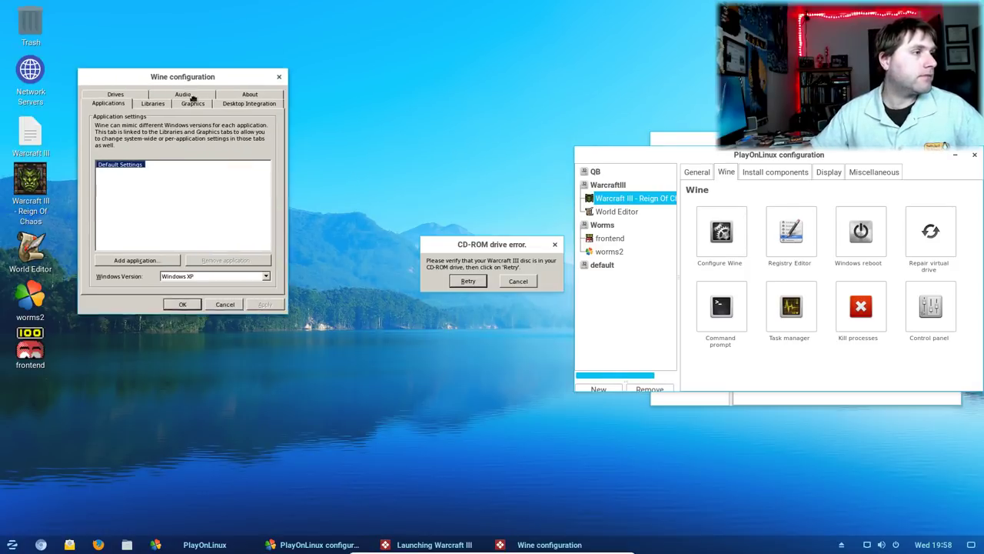
pyautogui.click(143, 123)
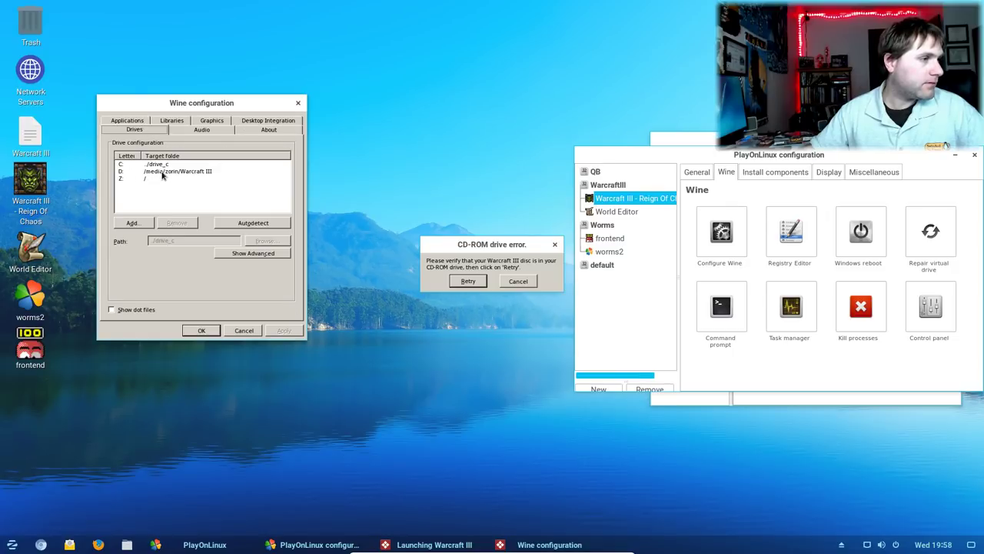
pyautogui.click(121, 174)
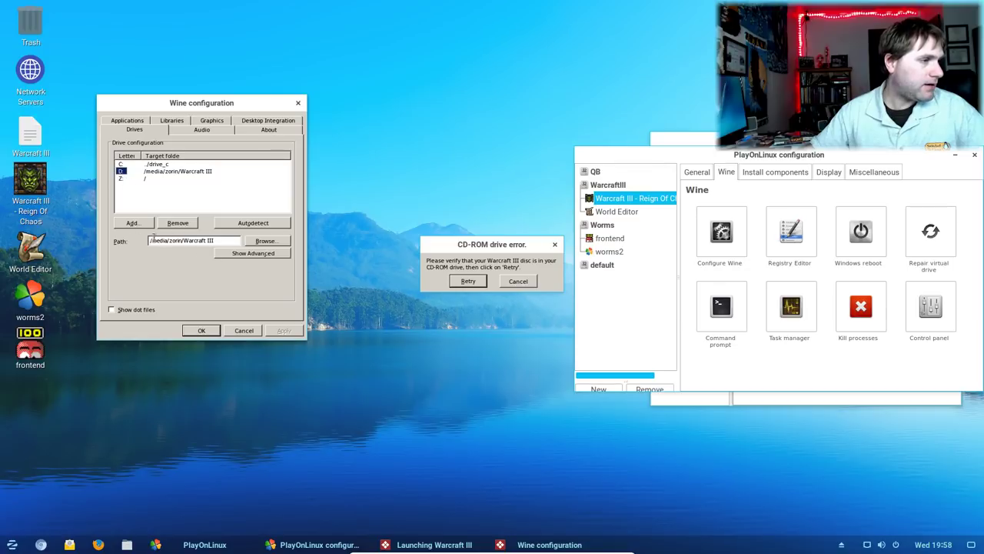
pyautogui.click(268, 241)
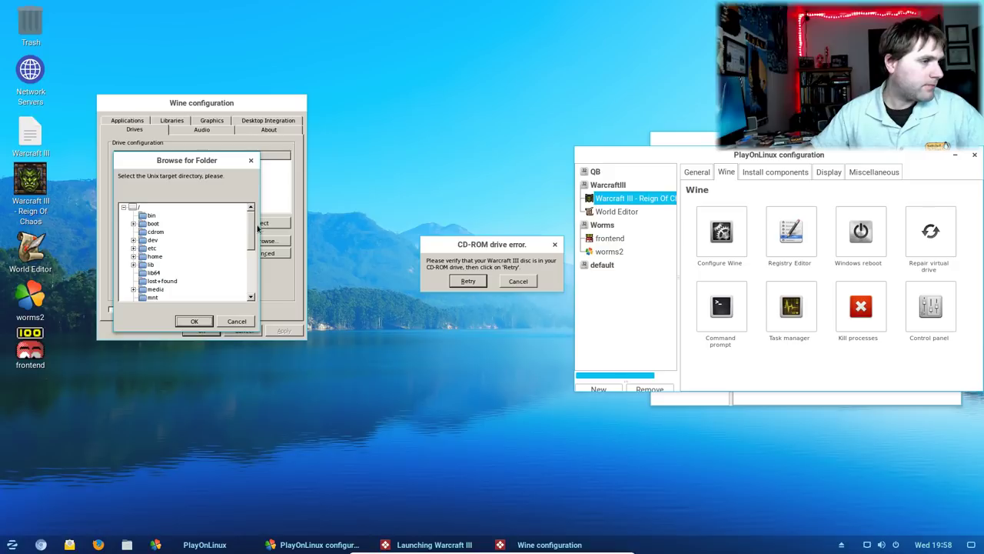
pyautogui.moveTo(249, 235); pyautogui.dragTo(264, 220)
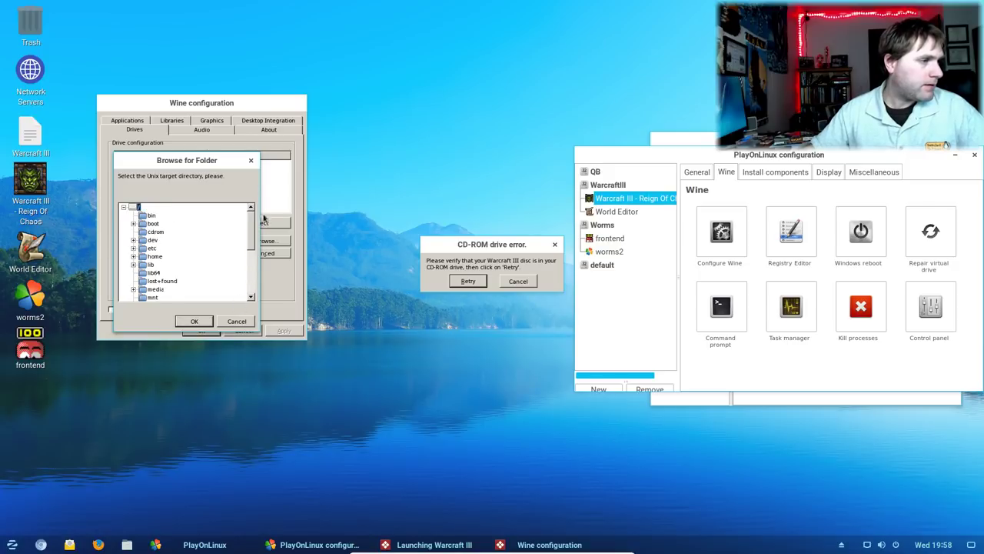
pyautogui.click(228, 321)
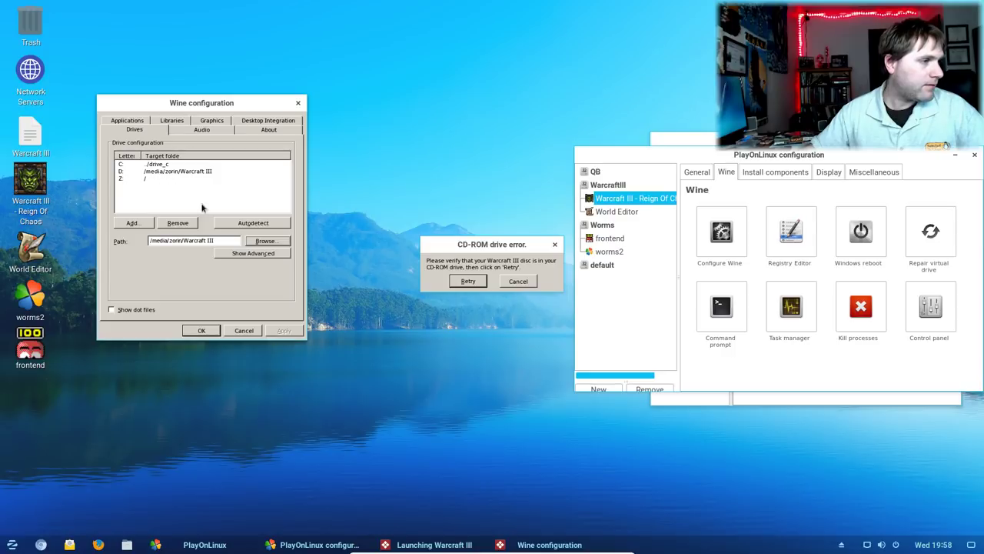
# - Check the advanced settings of drive D:, keep its type as CD-ROM, and accept the Wine configuration
pyautogui.click(277, 254)
pyautogui.click(201, 255)
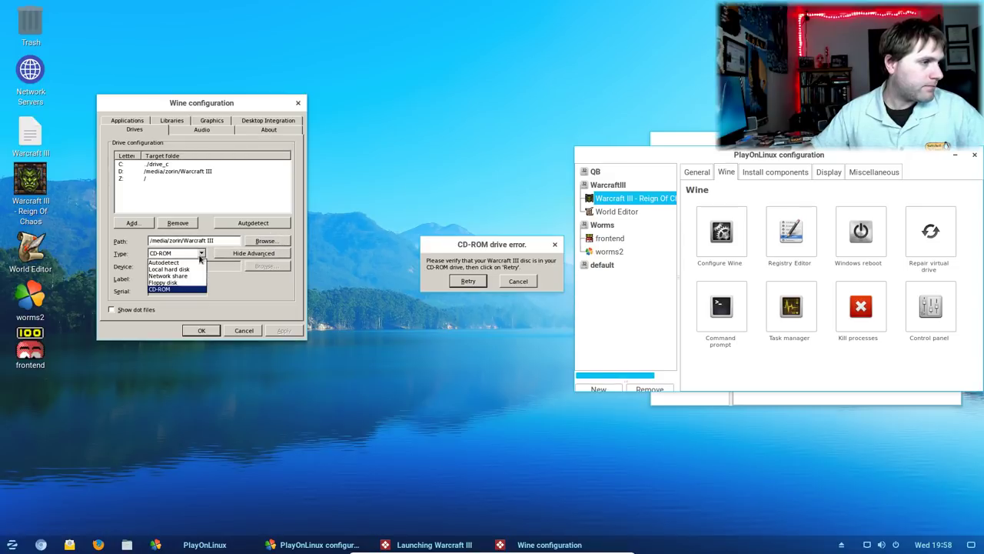
pyautogui.click(200, 259)
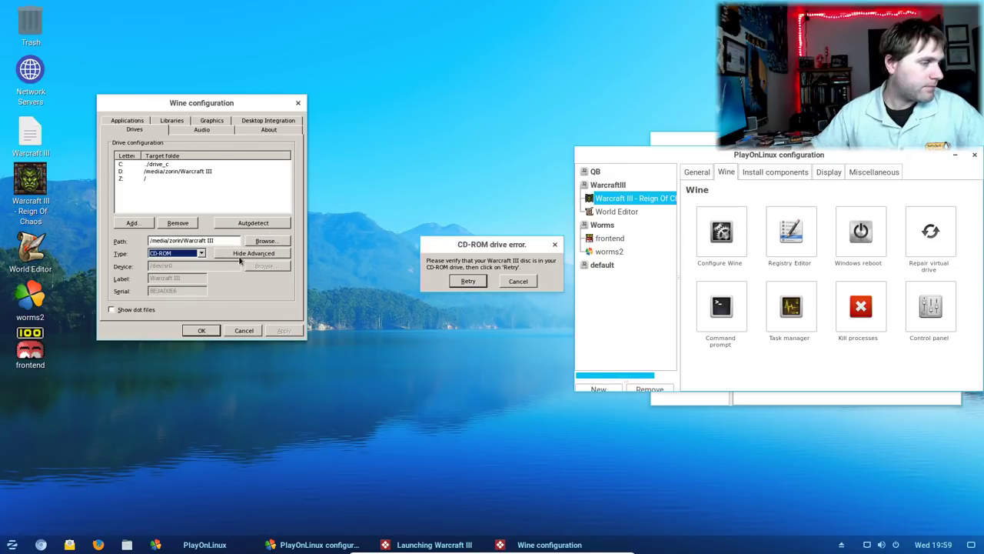
pyautogui.click(202, 331)
# - Cancel the game's CD-ROM check, dismiss the crash report, and close the configuration window
pyautogui.click(515, 282)
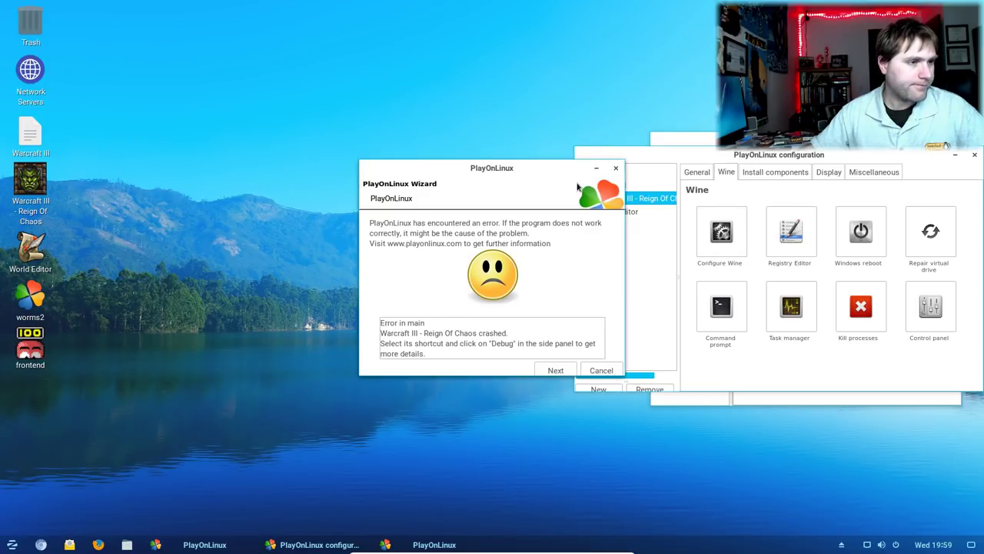
pyautogui.click(601, 369)
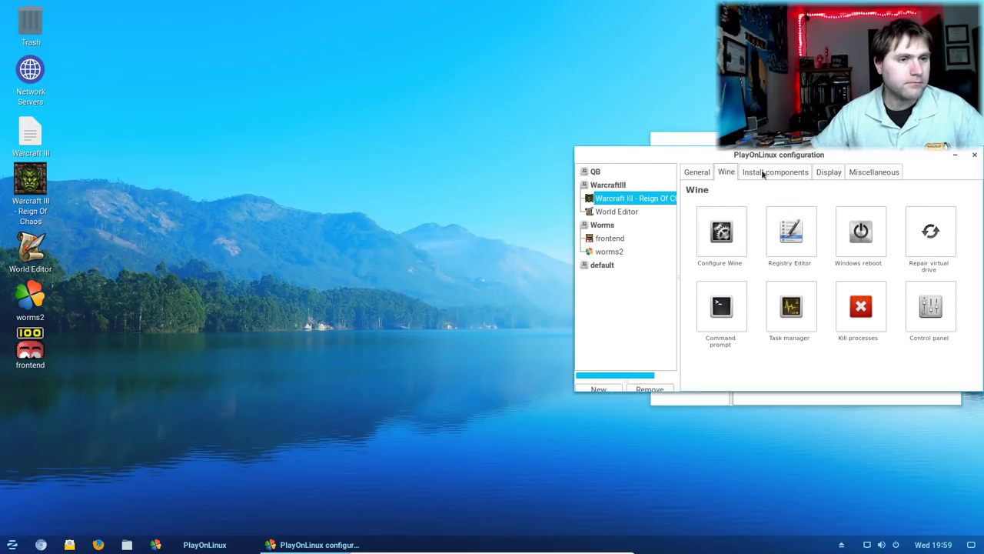
pyautogui.click(975, 155)
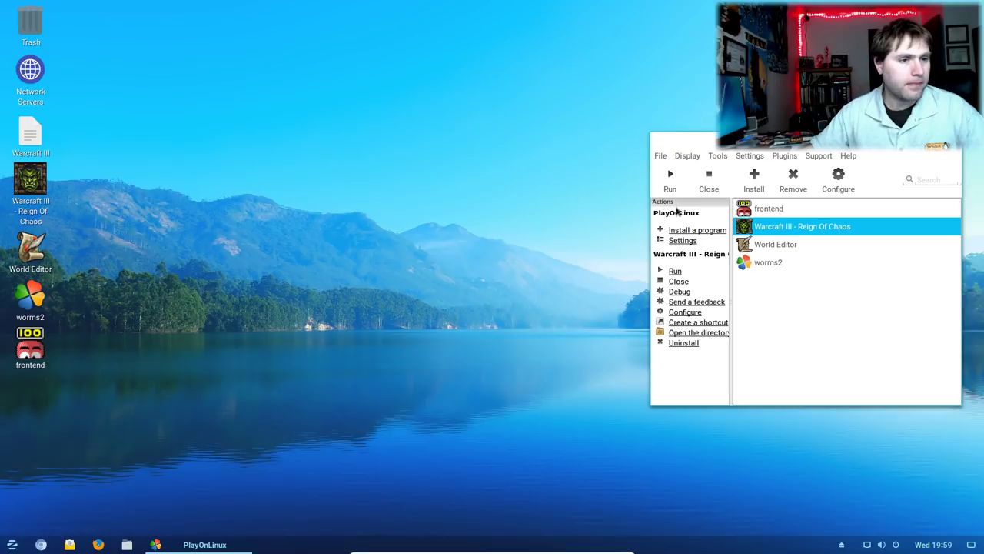
# - Look over the available patches and the components installable in the Warcraft III virtual drive, closing both windows
pyautogui.click(683, 232)
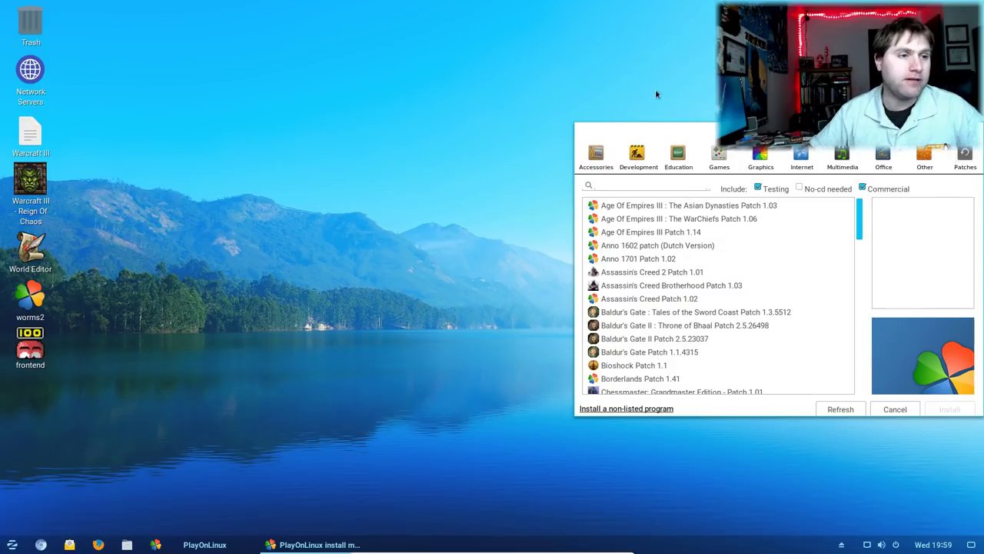
pyautogui.click(895, 409)
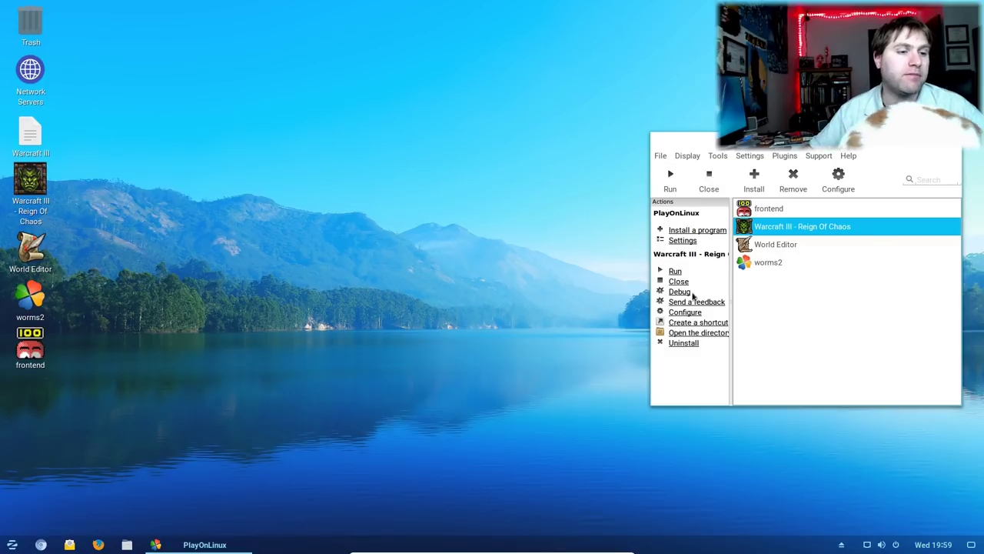
pyautogui.click(837, 183)
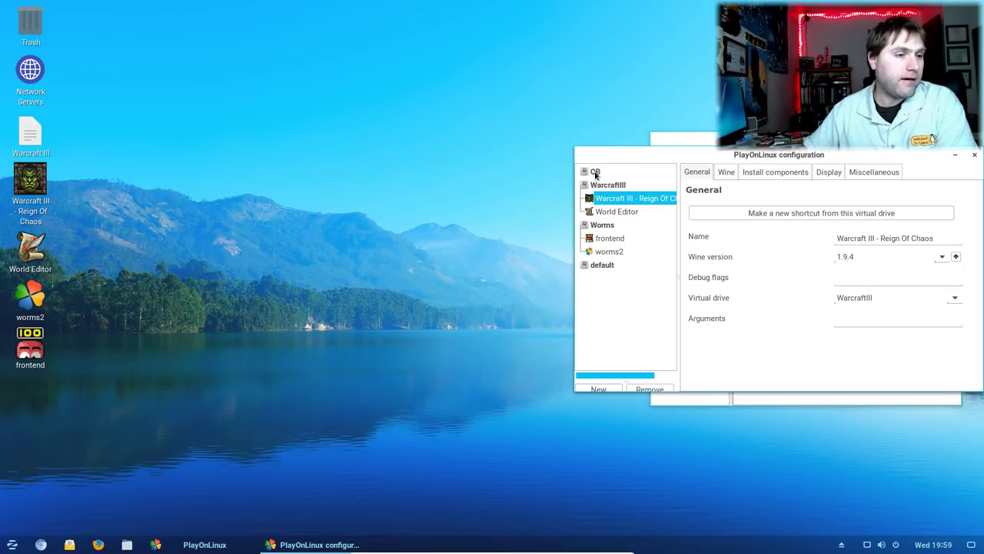
pyautogui.click(598, 265)
pyautogui.click(619, 197)
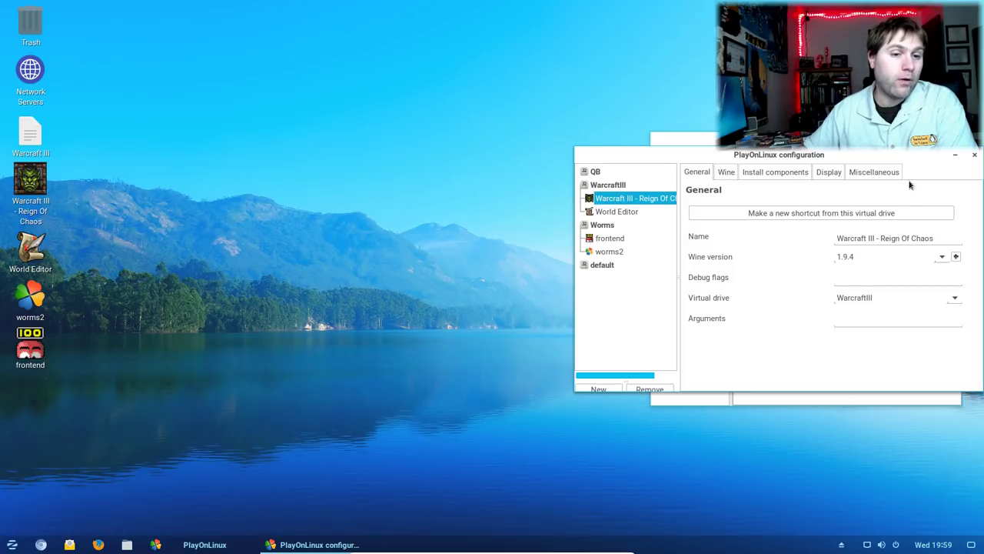
pyautogui.moveTo(891, 154); pyautogui.dragTo(791, 218)
pyautogui.click(676, 236)
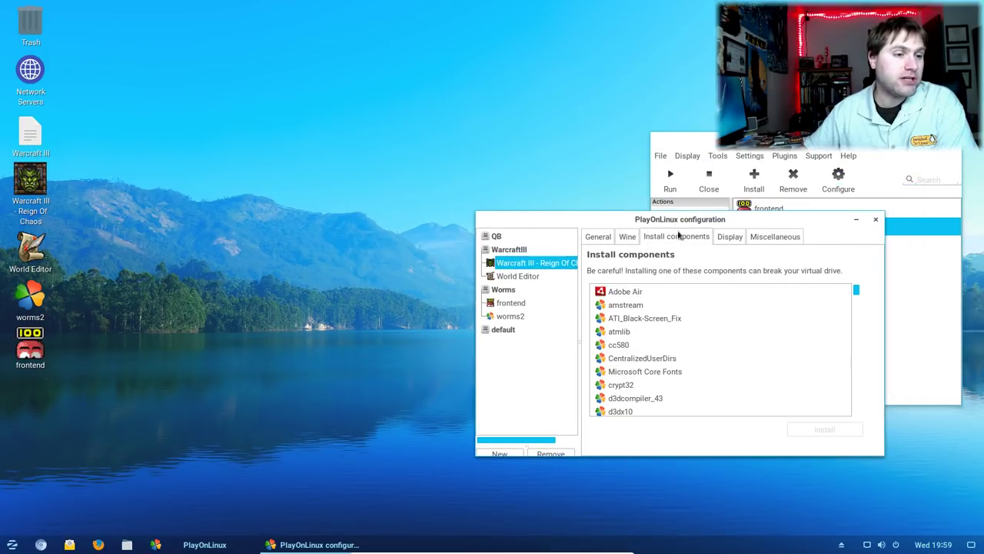
pyautogui.click(877, 220)
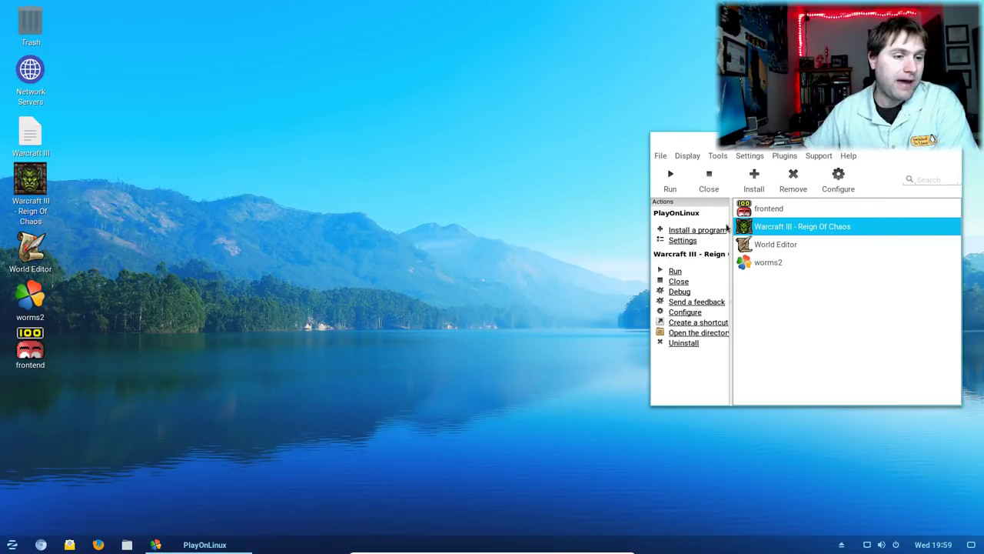
# - Search the install menu for warc and start the Warcraft III - patch installation
pyautogui.click(682, 231)
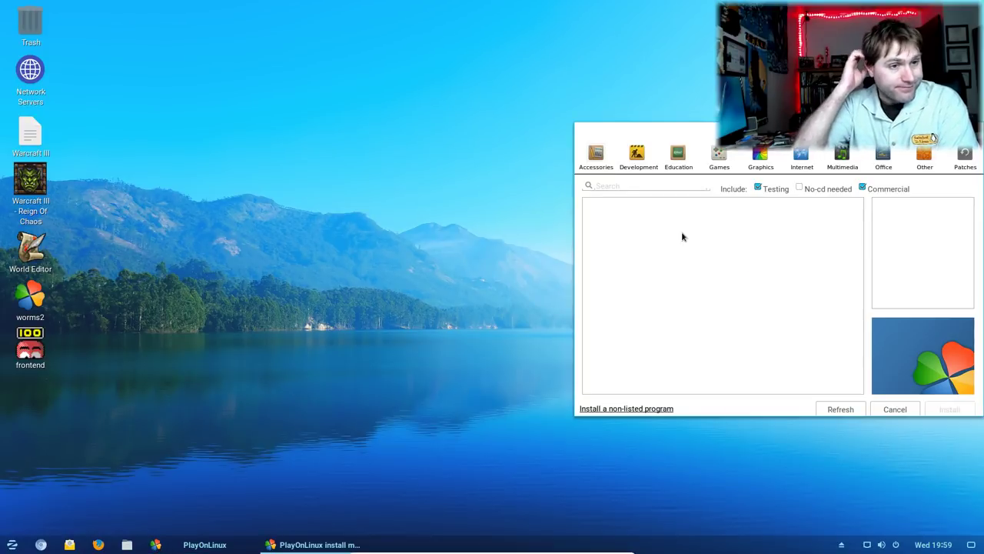
pyautogui.click(966, 156)
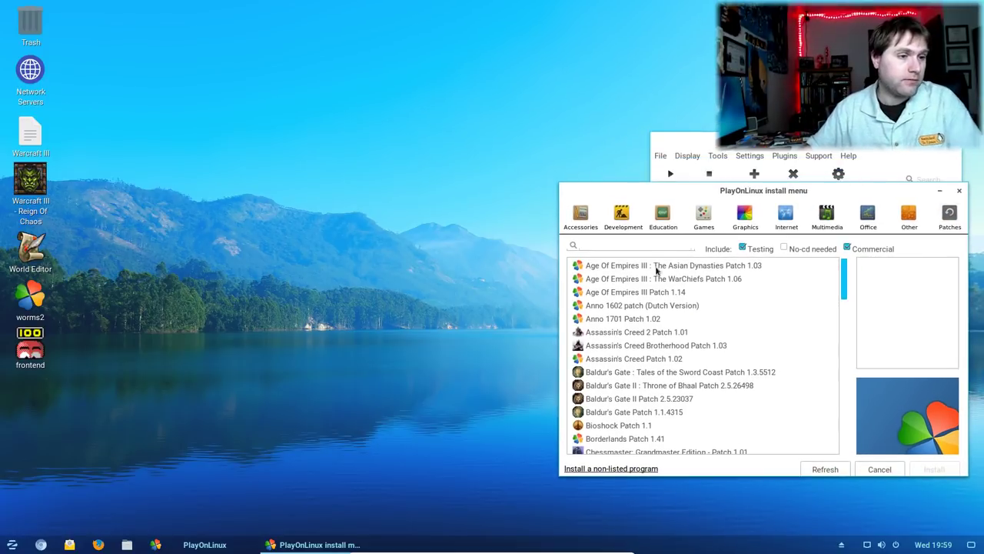
pyautogui.click(654, 244)
pyautogui.write('warc')
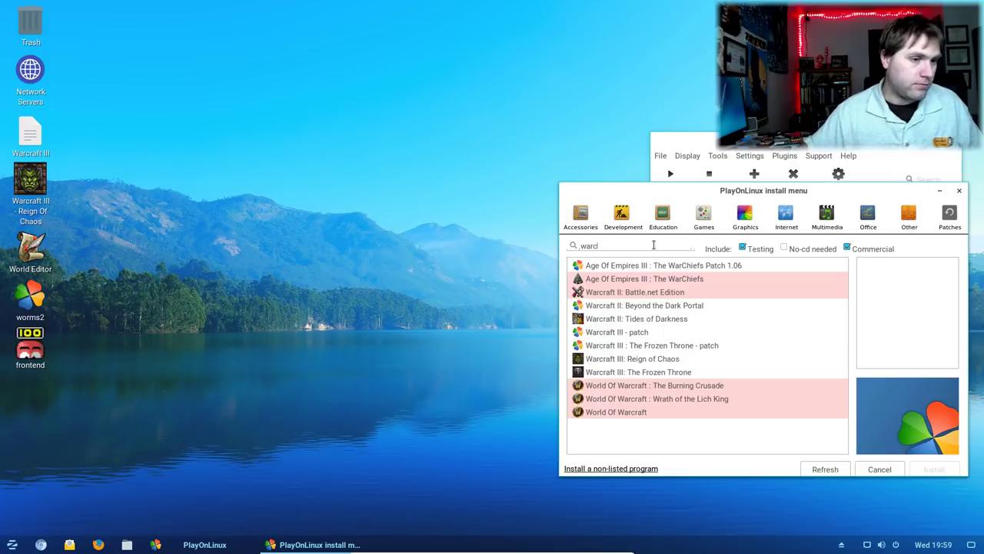
pyautogui.click(663, 360)
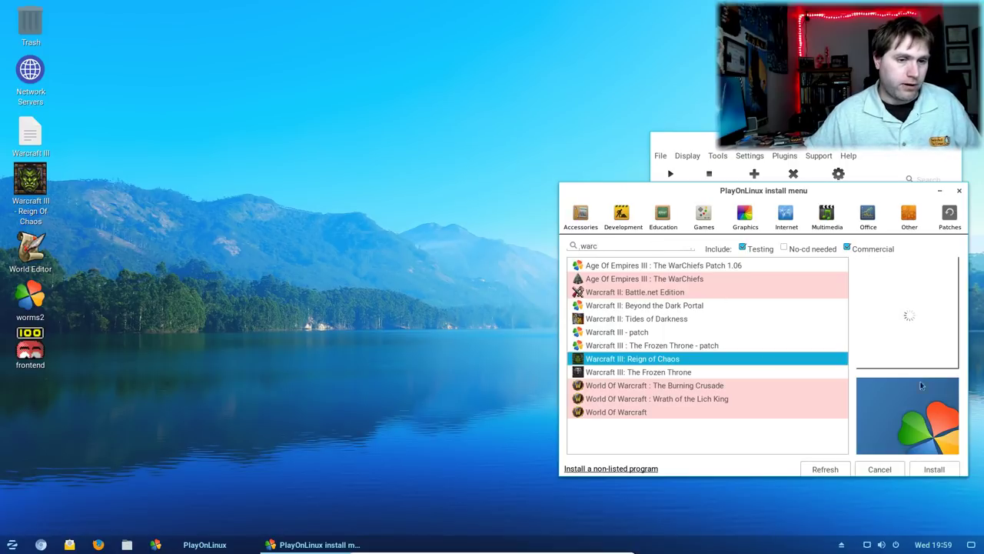
pyautogui.click(636, 335)
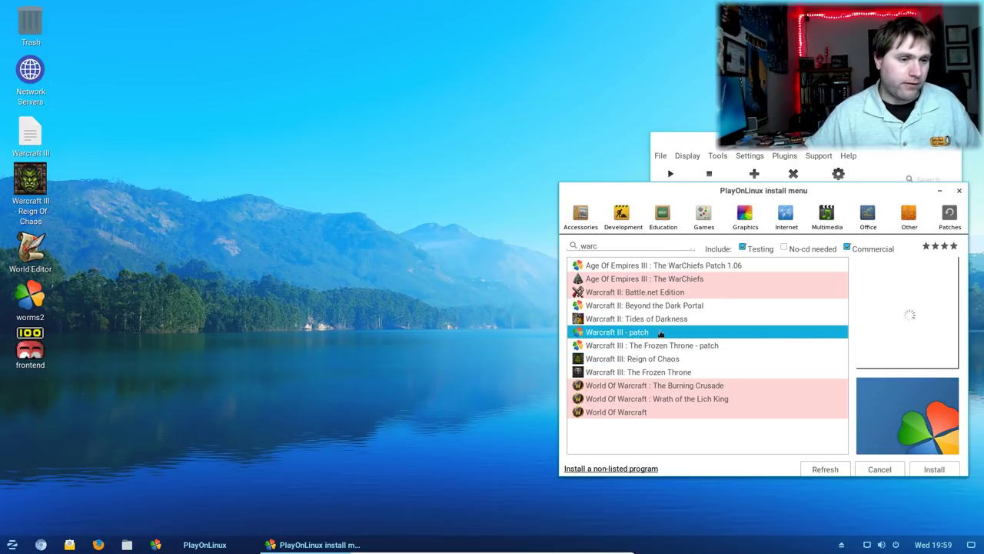
pyautogui.click(935, 469)
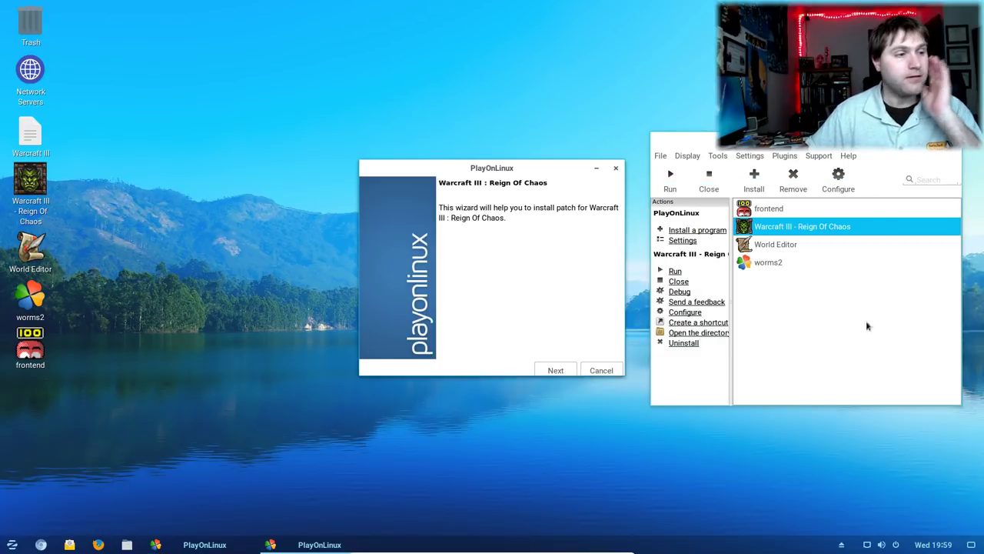
# - Try the option to choose the Warcraft III patch manually, and cancel the patch wizard
pyautogui.click(555, 370)
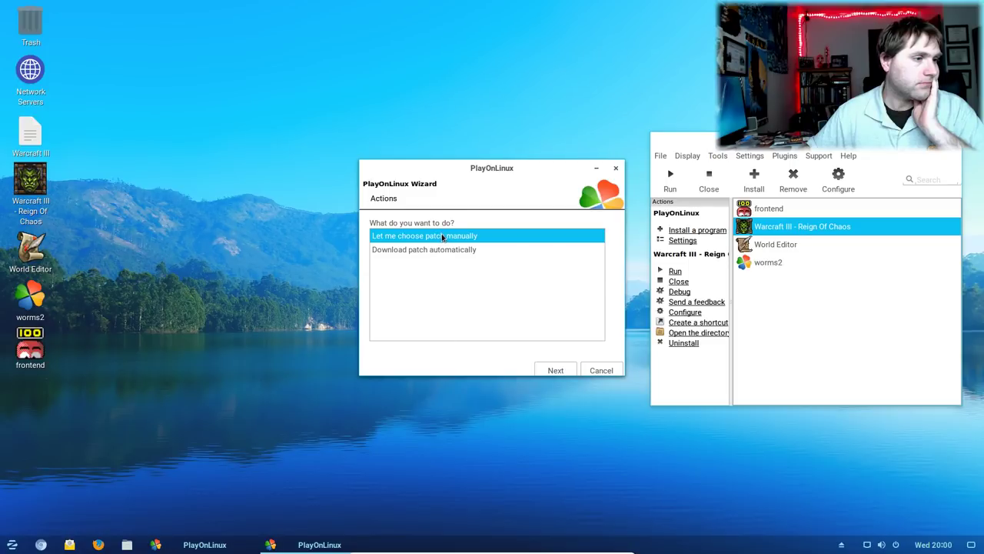
pyautogui.doubleClick(443, 238)
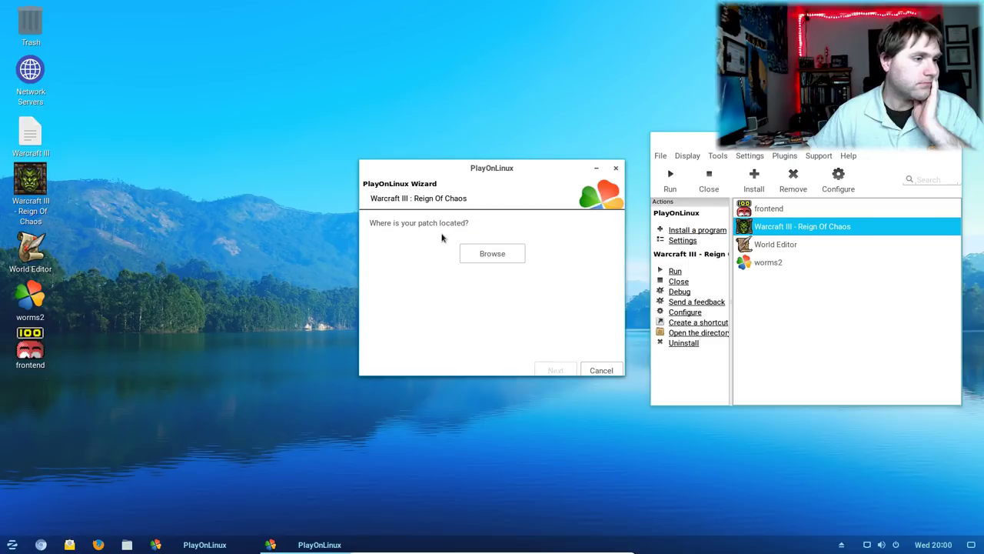
pyautogui.click(601, 370)
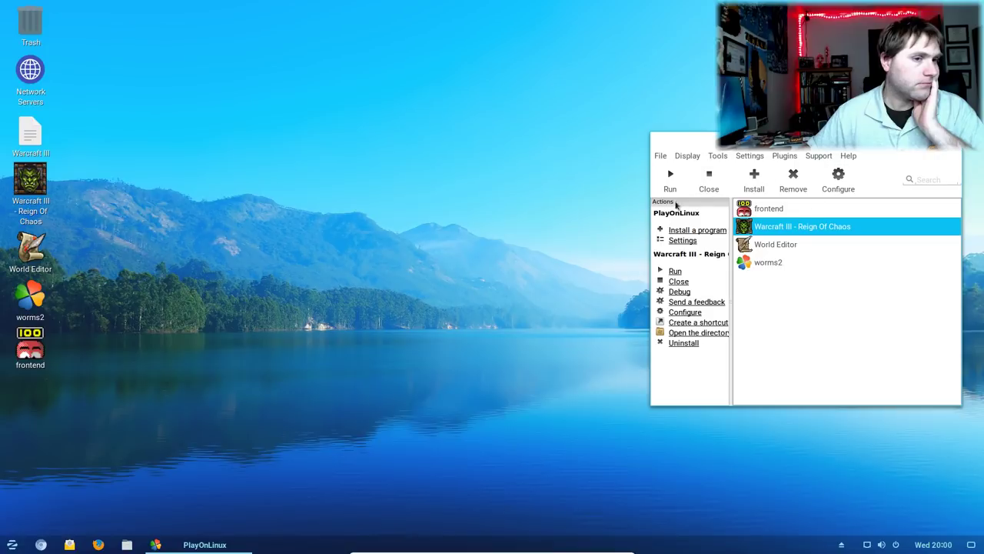
# - Search the installable programs for warcr and start the Warcraft III - patch installation
pyautogui.click(685, 232)
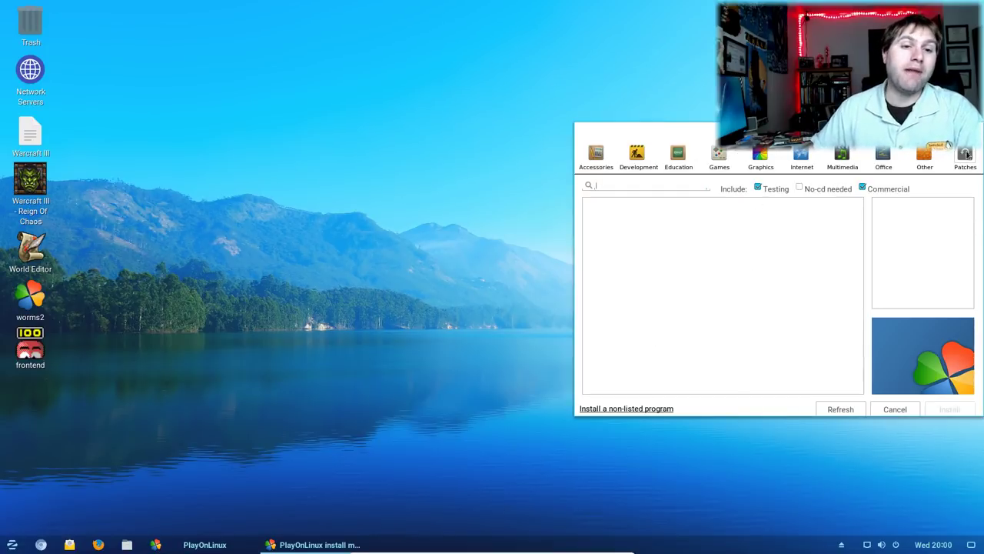
pyautogui.click(615, 187)
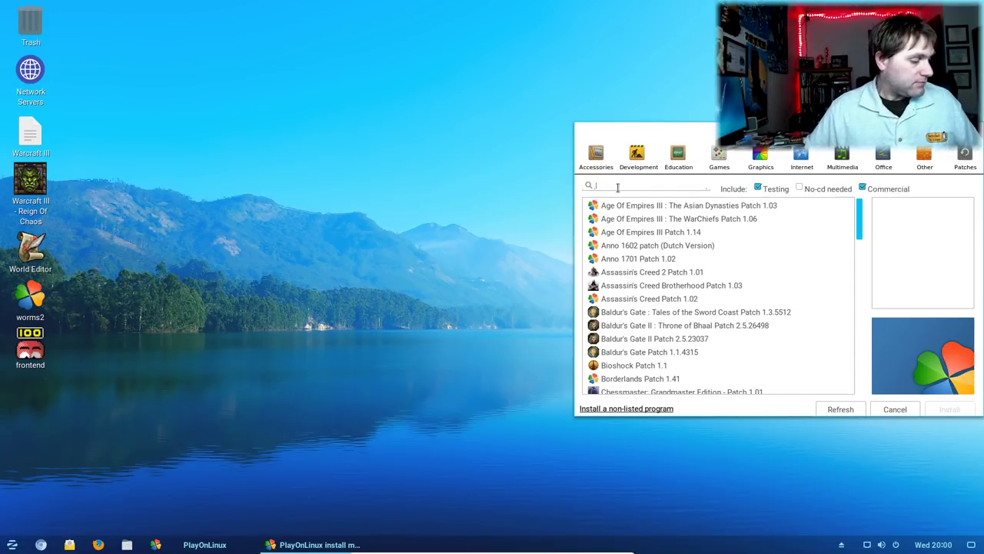
pyautogui.write('warcr')
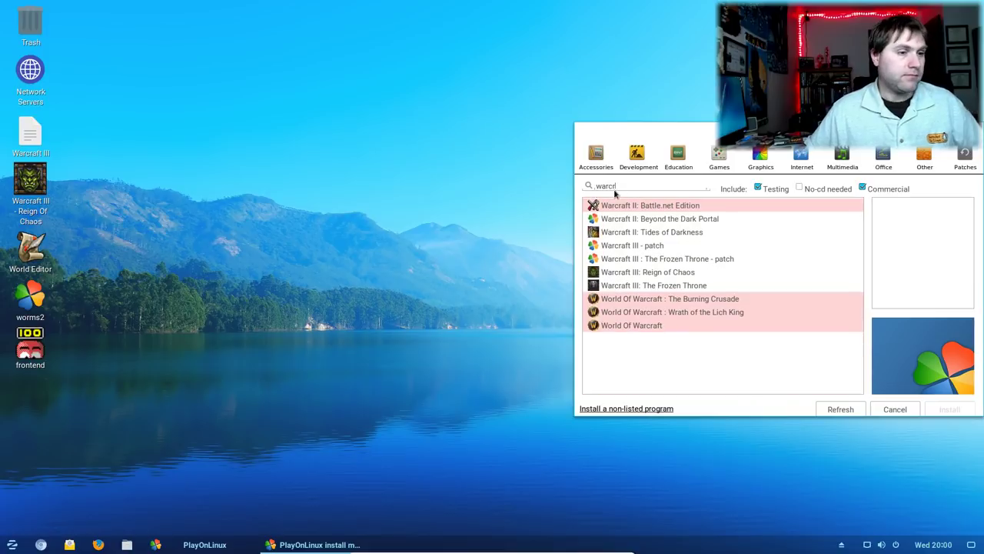
pyautogui.click(645, 275)
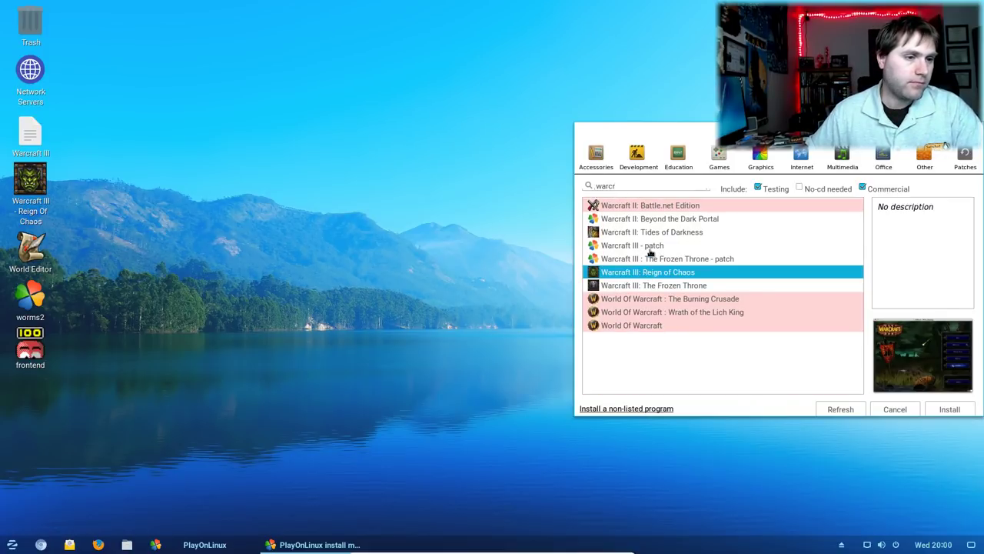
pyautogui.click(650, 251)
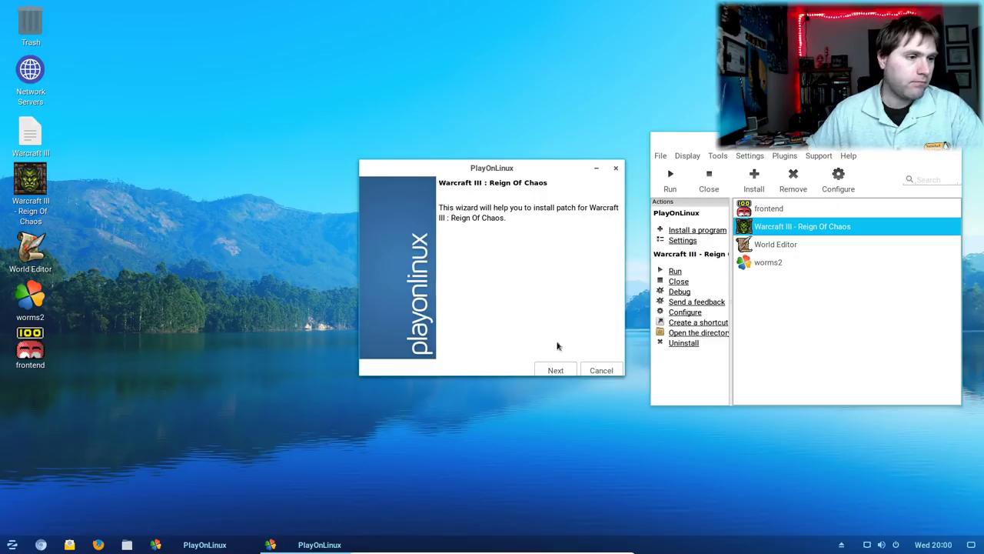
# - Complete the Warcraft III: Reign Of Chaos patch wizard with automatic download and the english language version
pyautogui.click(554, 369)
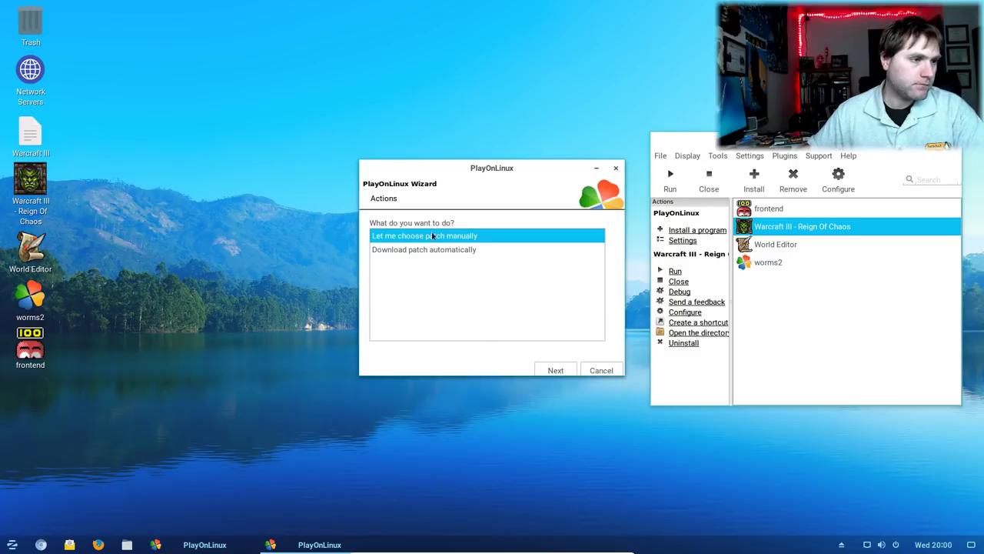
pyautogui.click(413, 250)
pyautogui.click(560, 371)
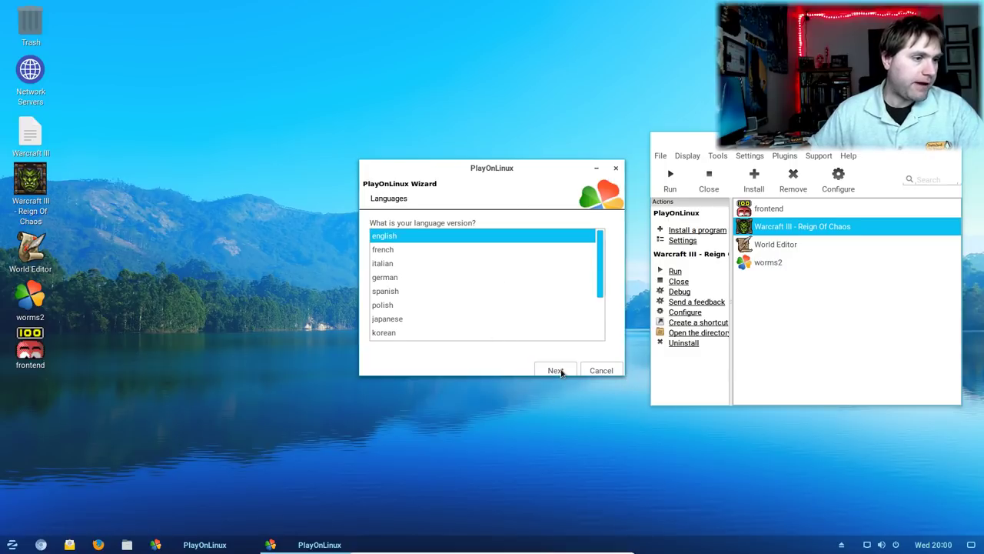
pyautogui.click(556, 370)
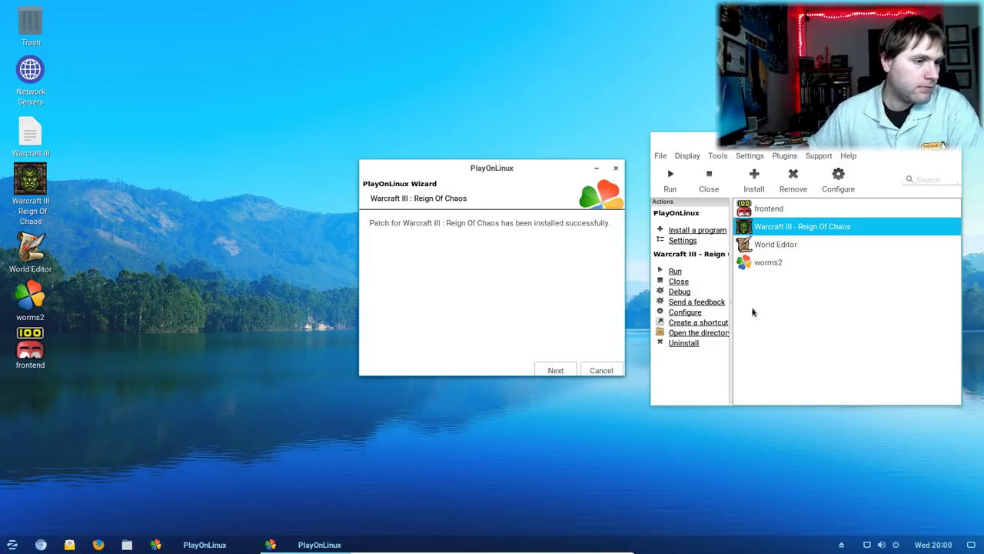
pyautogui.click(555, 370)
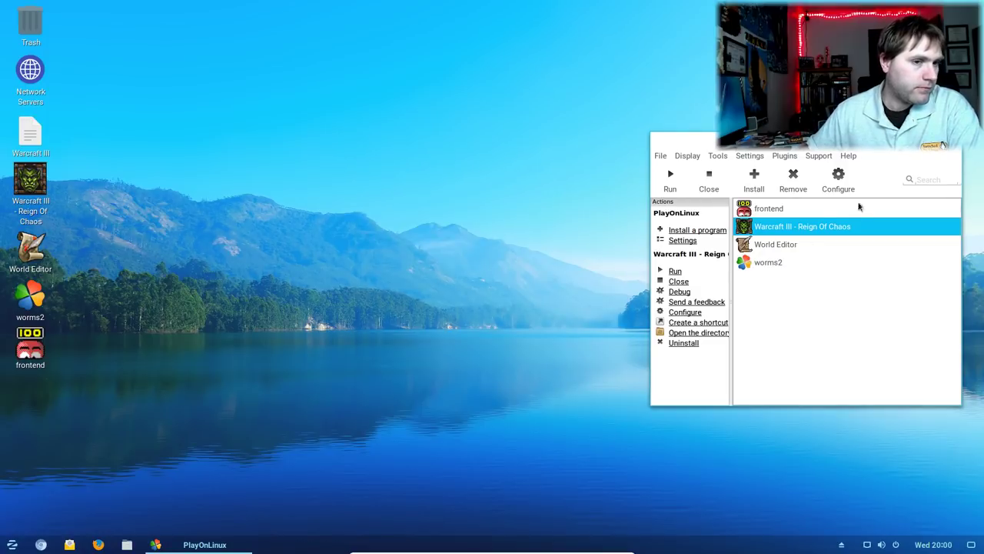
# - Try launching Warcraft III - Reign Of Chaos from PlayOnLinux and from its desktop shortcut, cancelling the CD-ROM check each time
pyautogui.click(757, 230)
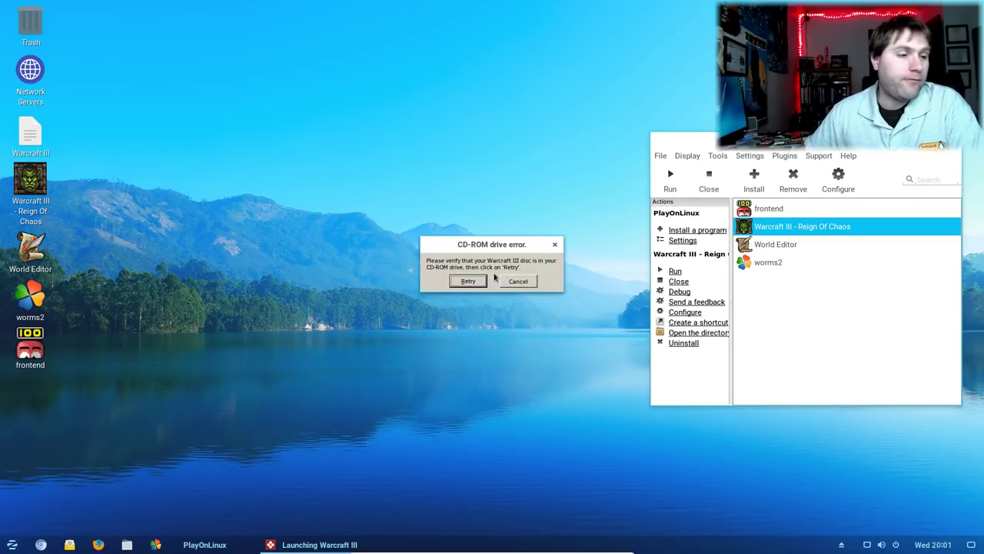
pyautogui.click(519, 281)
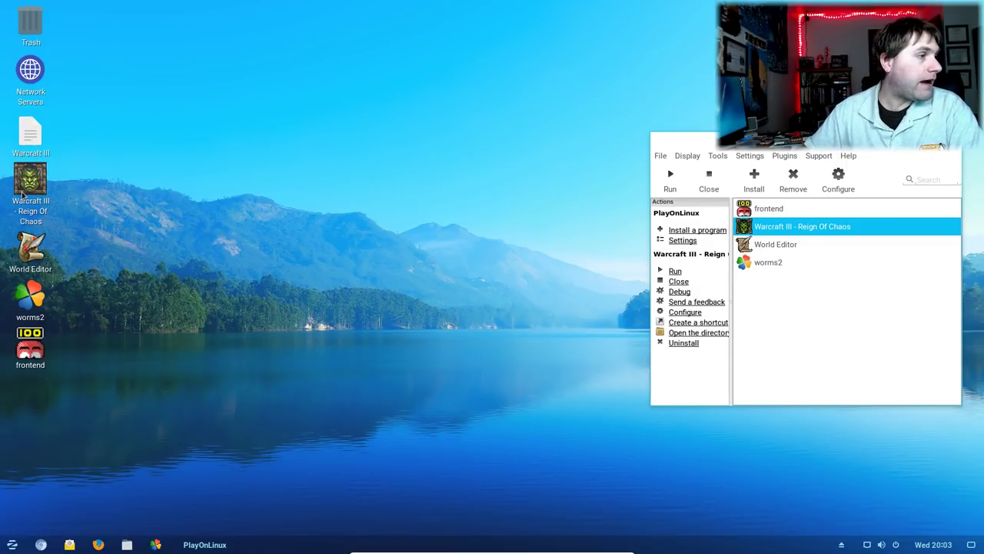
pyautogui.click(35, 211)
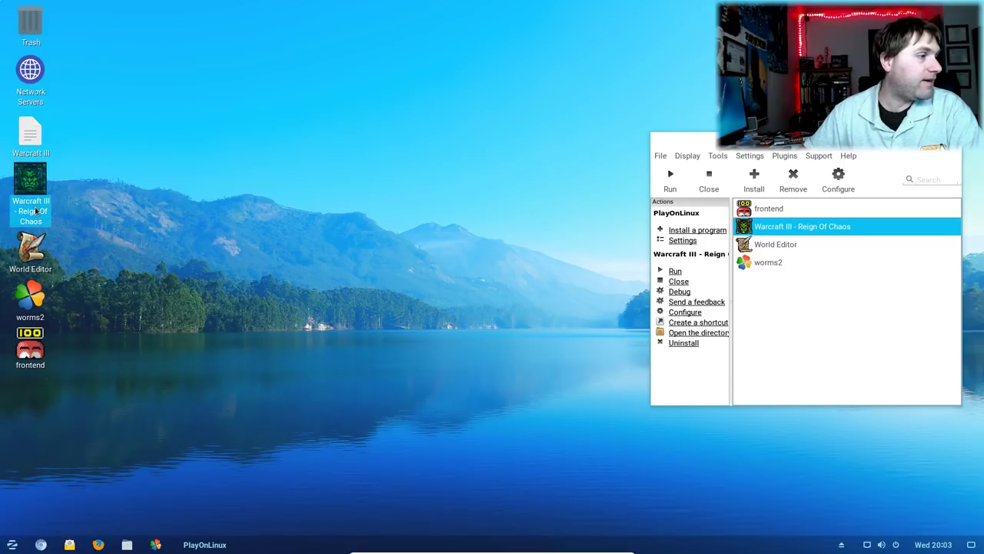
pyautogui.doubleClick(35, 210)
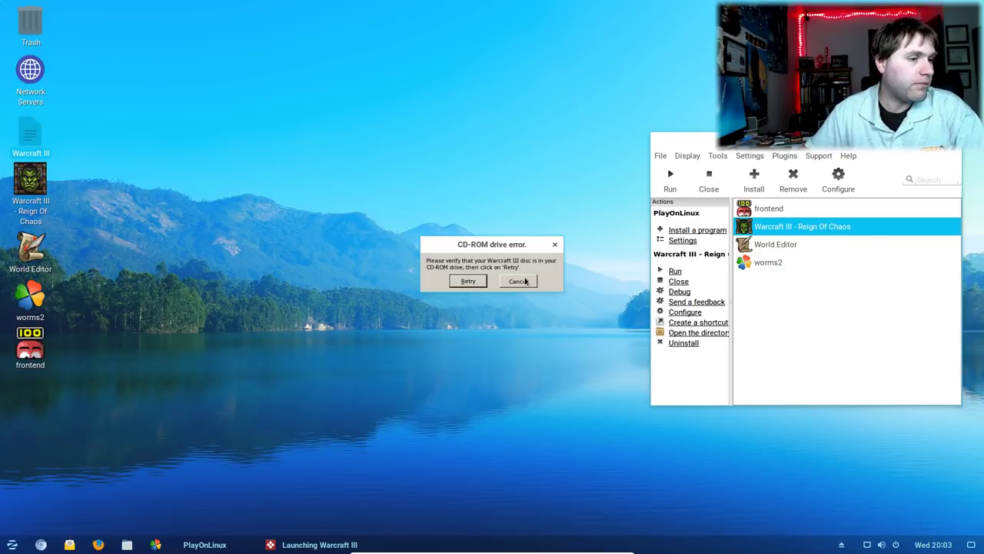
pyautogui.click(525, 283)
# - Open the Warcraft III disc from the desktop and run install.exe with Wine Windows Program Loader
pyautogui.doubleClick(30, 132)
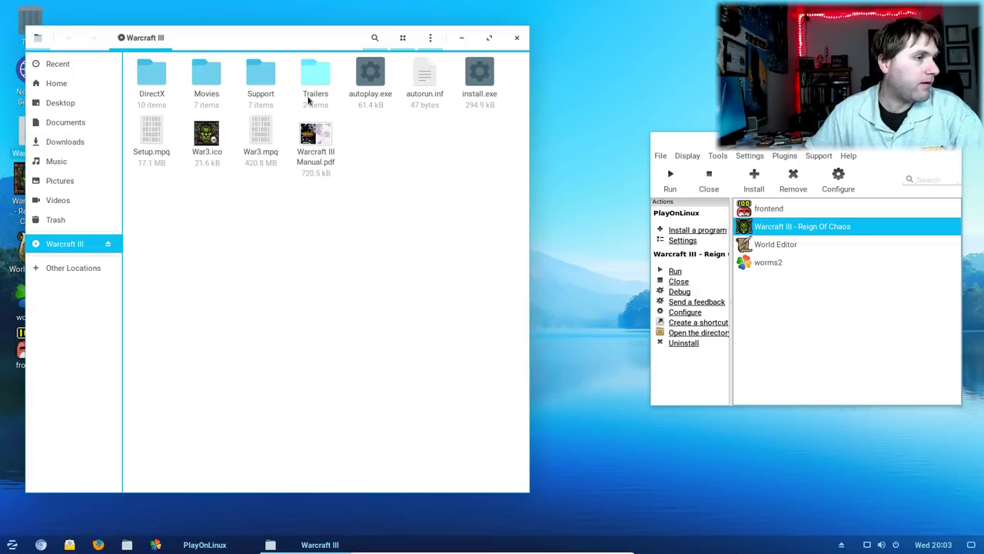
pyautogui.rightClick(479, 73)
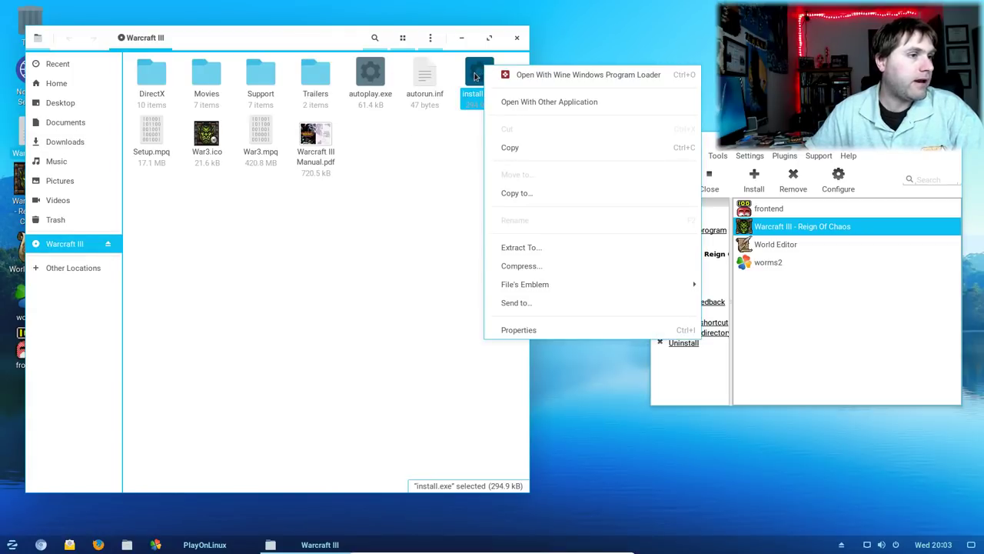
pyautogui.click(531, 76)
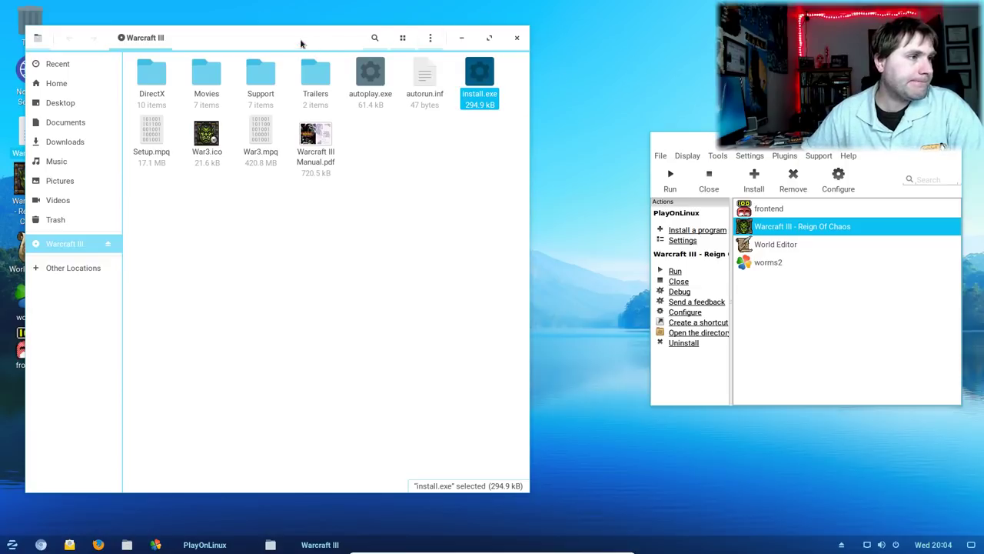
# - Move the disc's file window away from the desktop icons and open autoplay.exe with Wine Windows Program Loader
pyautogui.moveTo(300, 44); pyautogui.dragTo(462, 47)
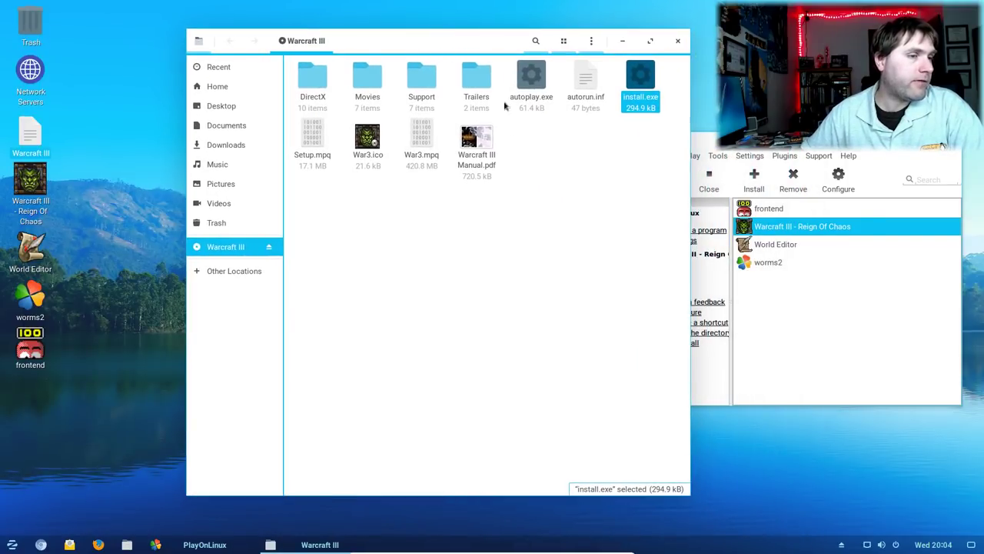
pyautogui.click(623, 177)
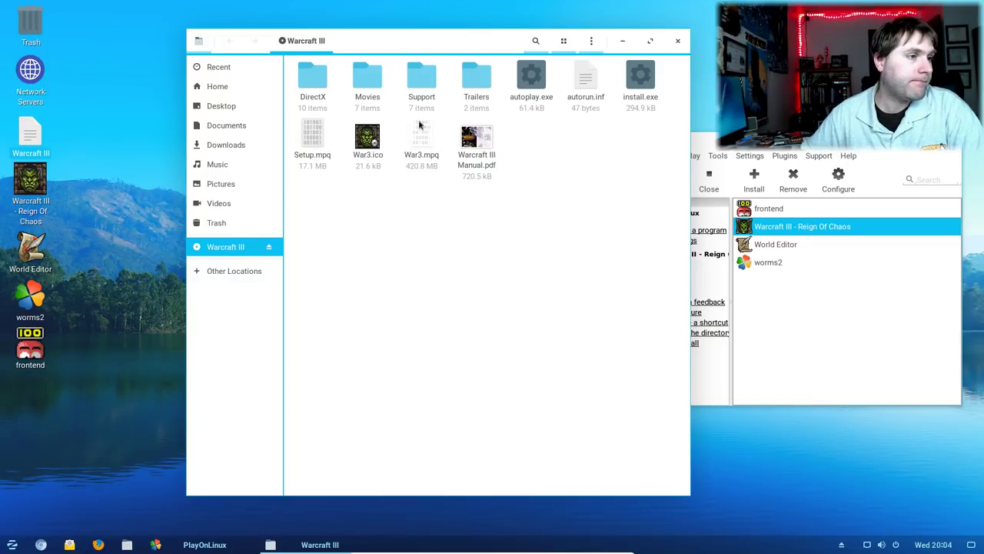
pyautogui.click(531, 92)
pyautogui.rightClick(532, 97)
pyautogui.click(573, 105)
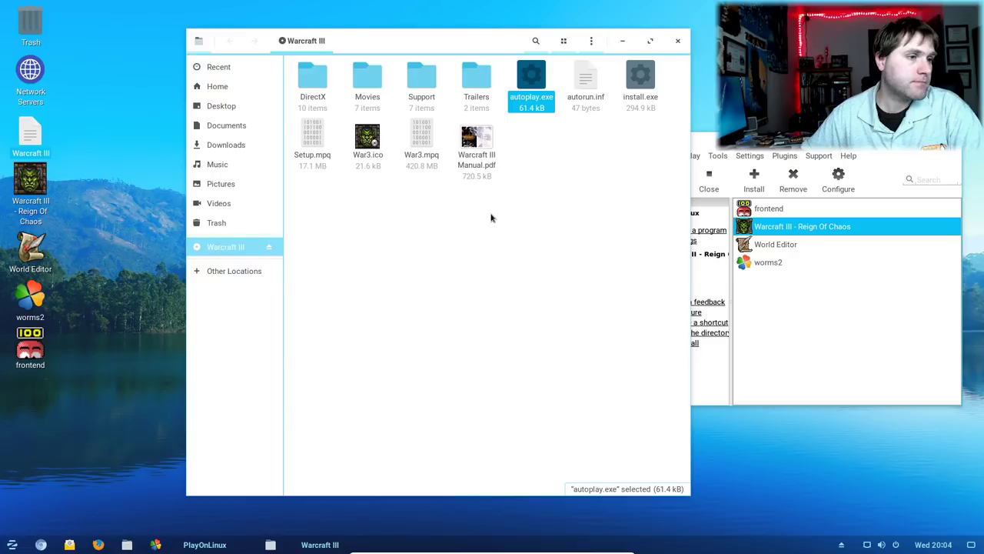
# - Run the disc's install.exe with Wine once more, close the file window, and move the PlayOnLinux window clear of the webcam area
pyautogui.rightClick(643, 66)
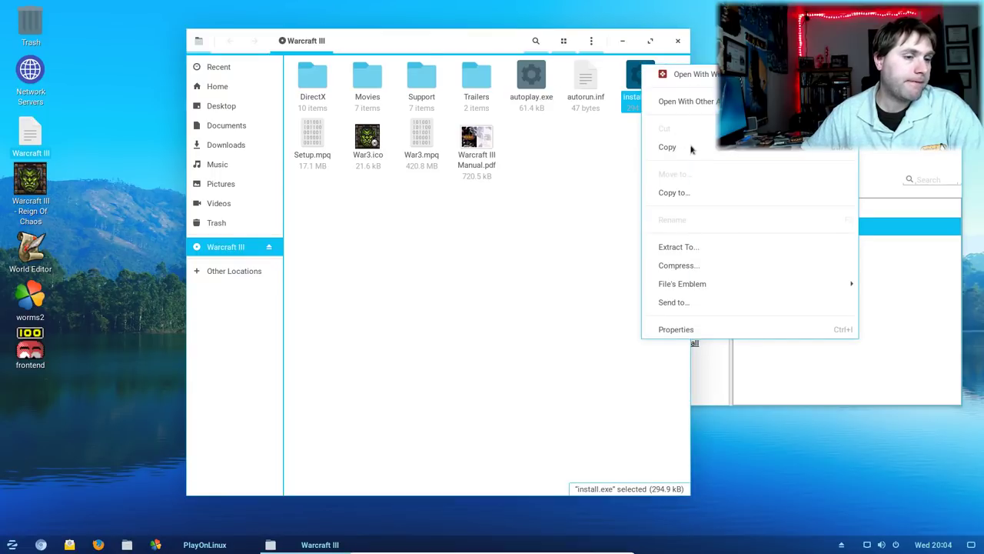
pyautogui.click(699, 74)
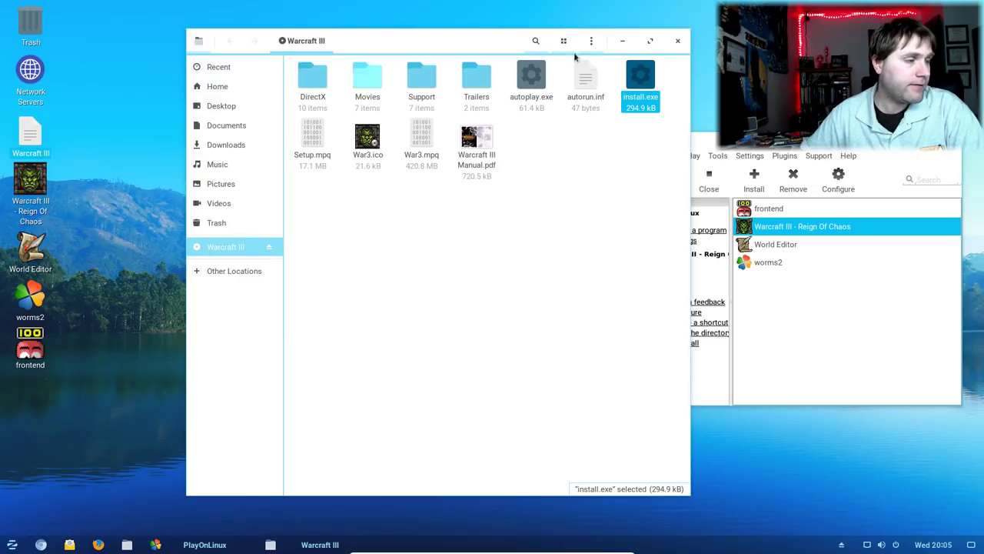
pyautogui.click(677, 44)
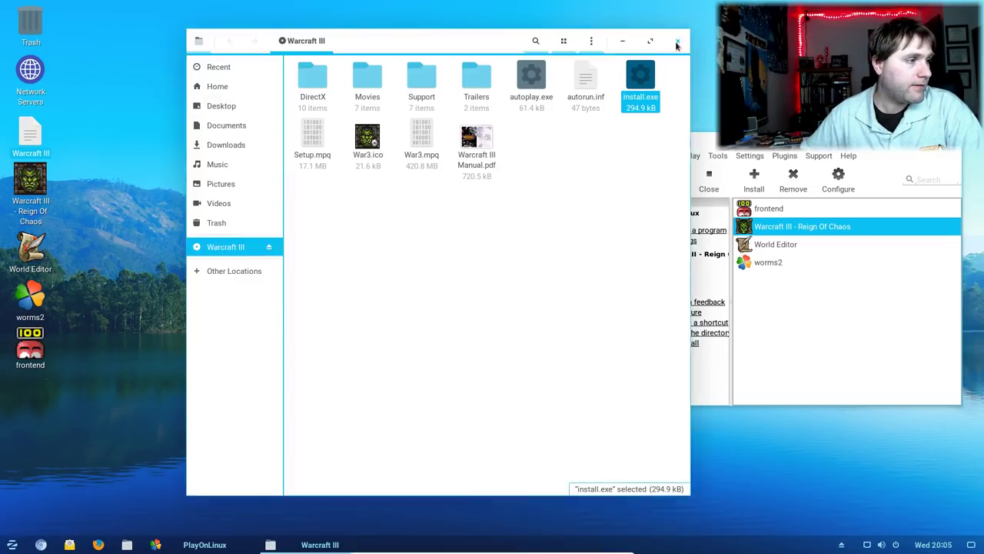
pyautogui.moveTo(828, 149); pyautogui.dragTo(731, 252)
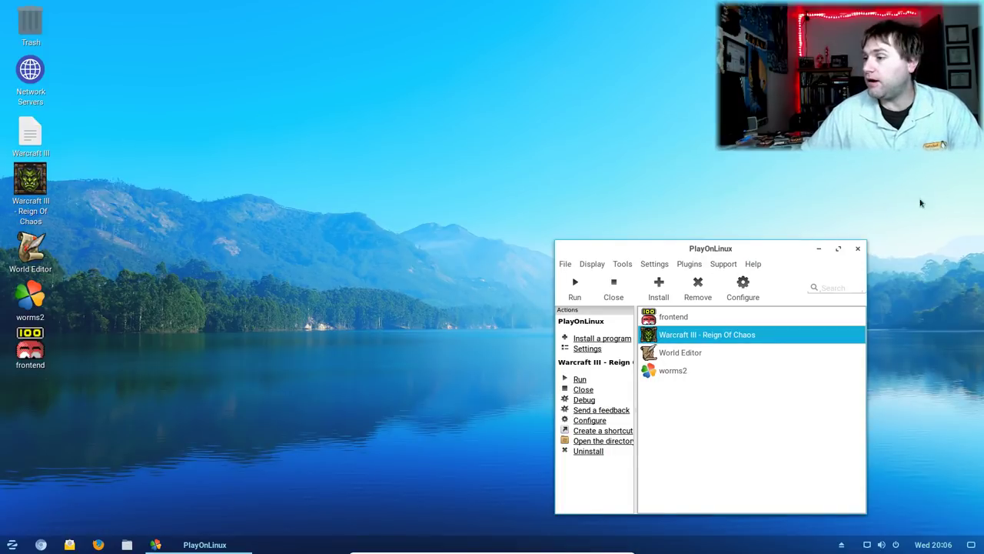
pyautogui.rightClick(36, 144)
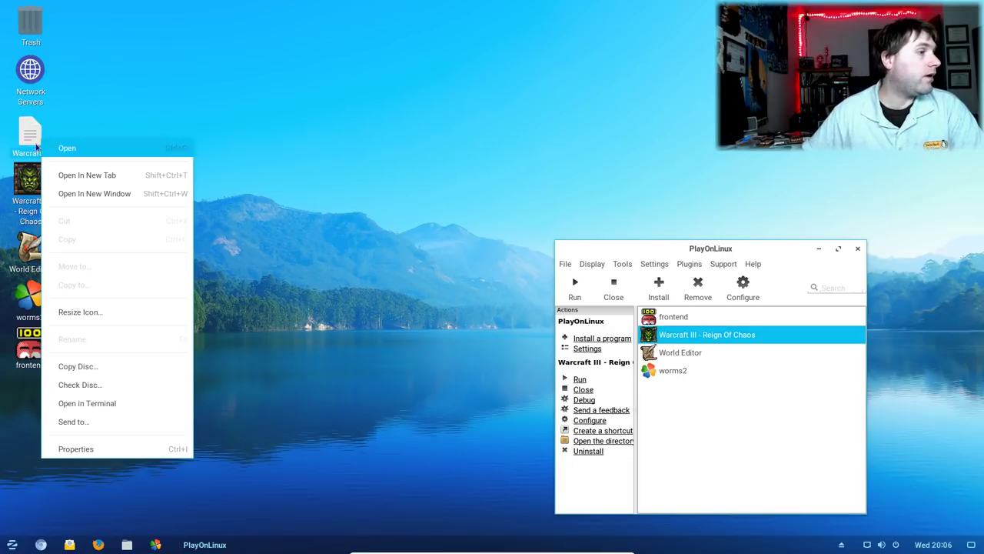
pyautogui.click(160, 105)
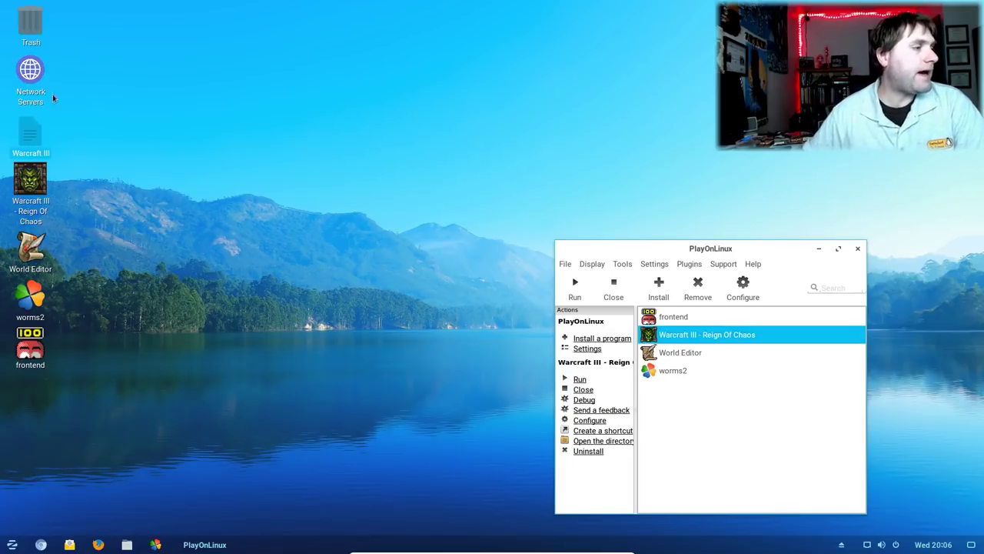
# - Start Winetricks, proceed with the Install a game option, and close all PlayOnLinux windows
pyautogui.click(11, 545)
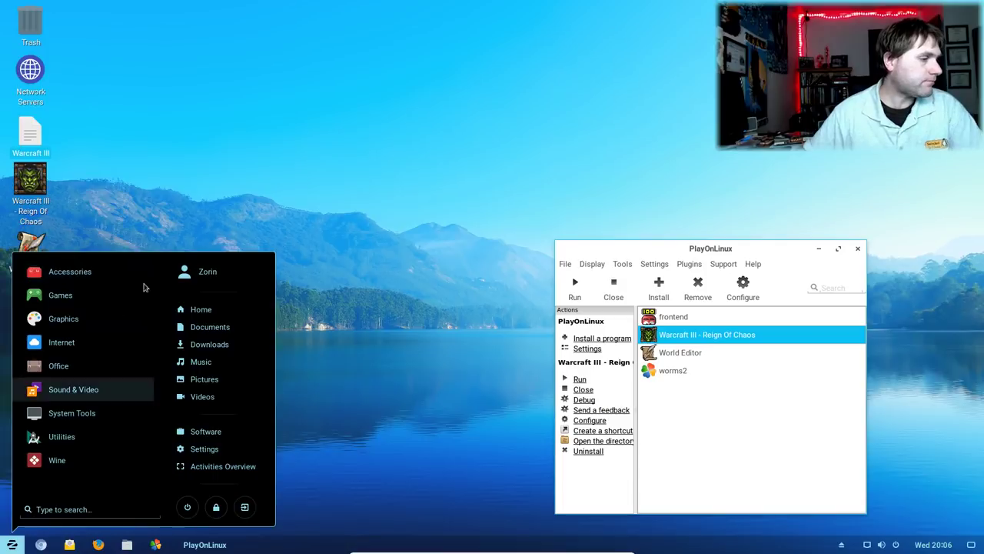
pyautogui.click(61, 464)
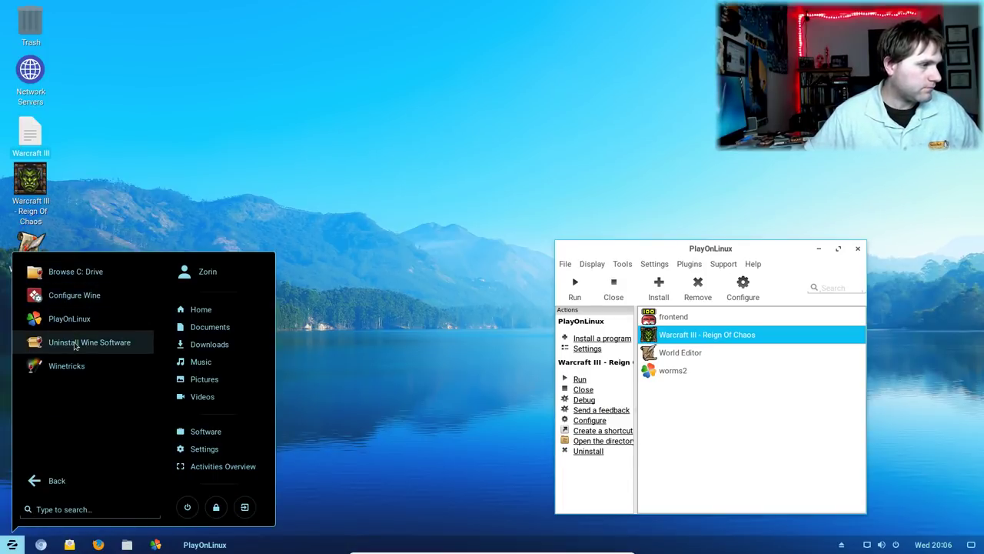
pyautogui.click(70, 367)
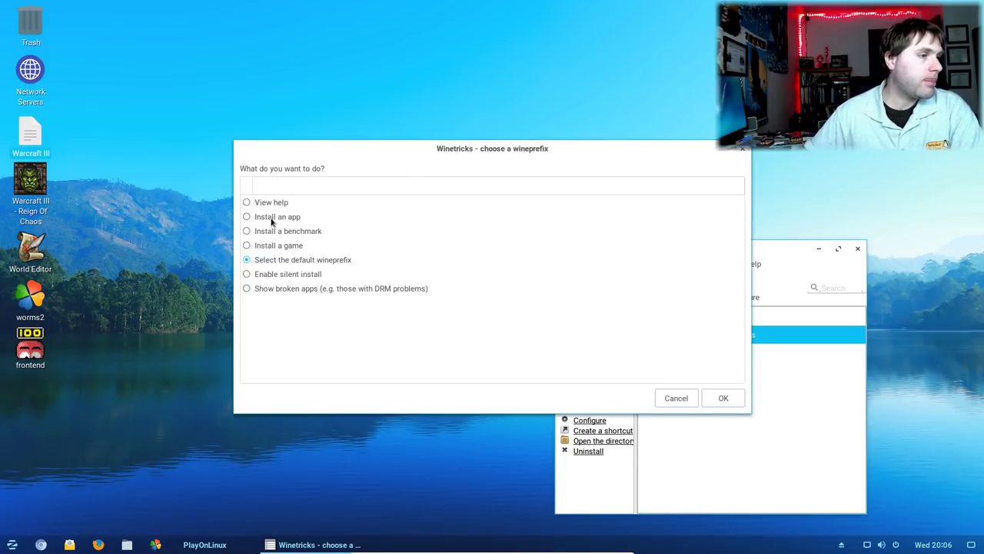
pyautogui.click(247, 217)
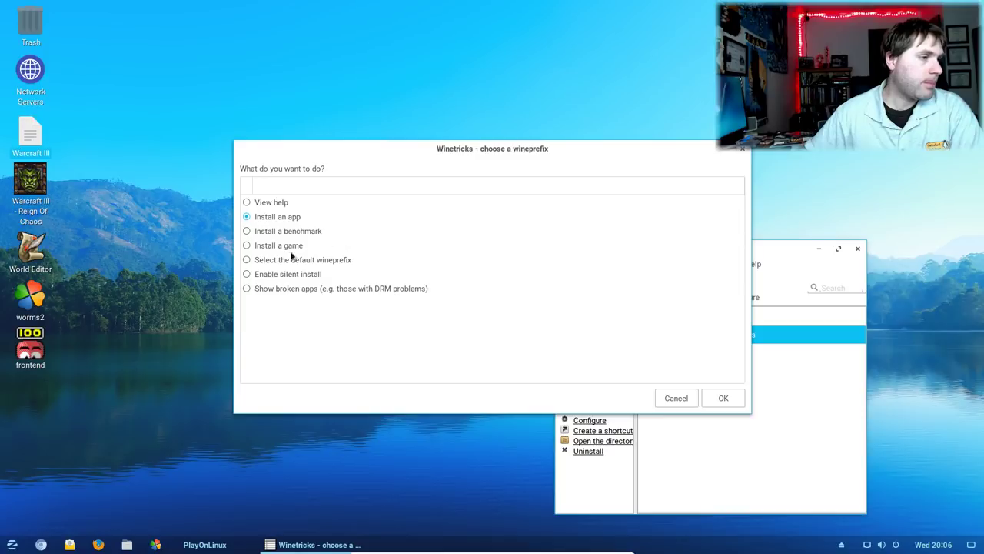
pyautogui.click(247, 245)
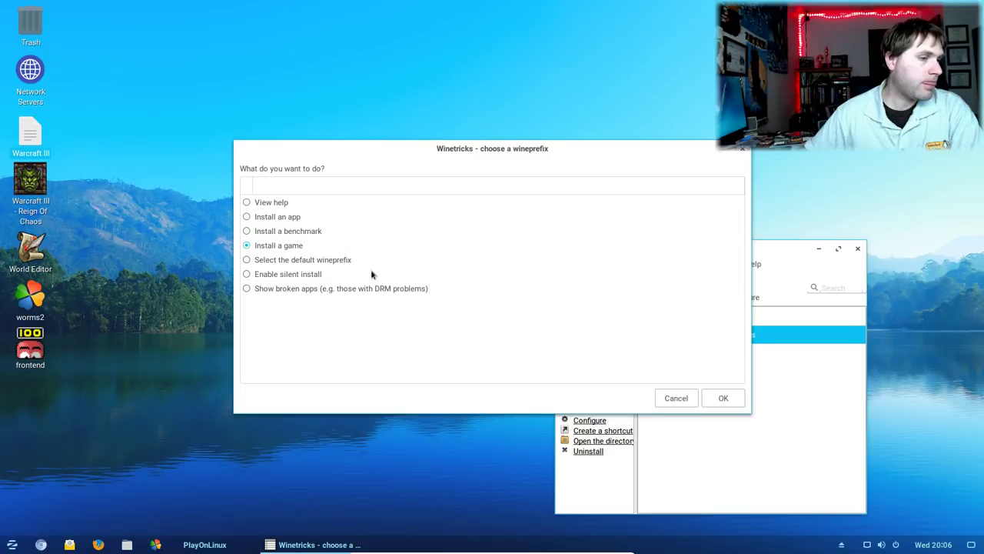
pyautogui.click(724, 399)
pyautogui.click(858, 249)
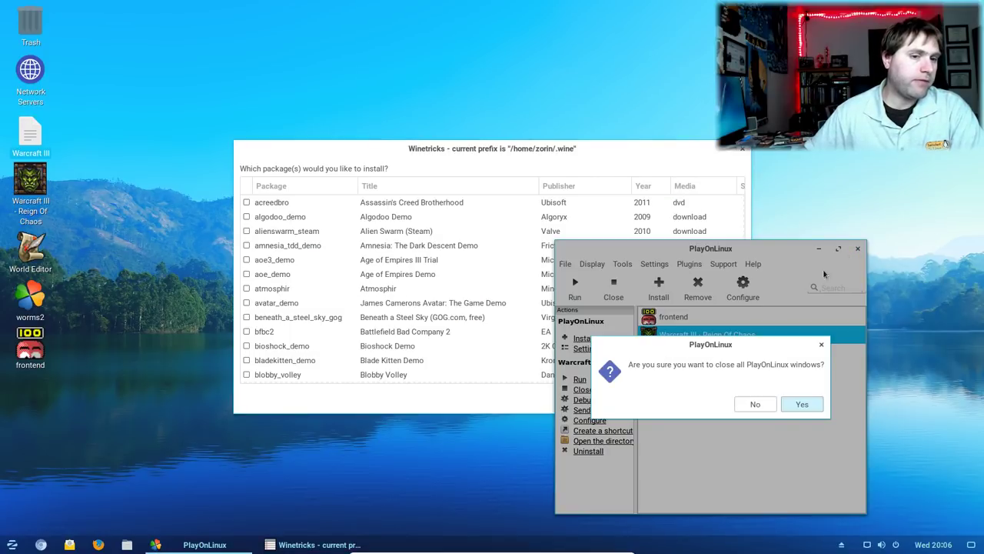
pyautogui.click(802, 405)
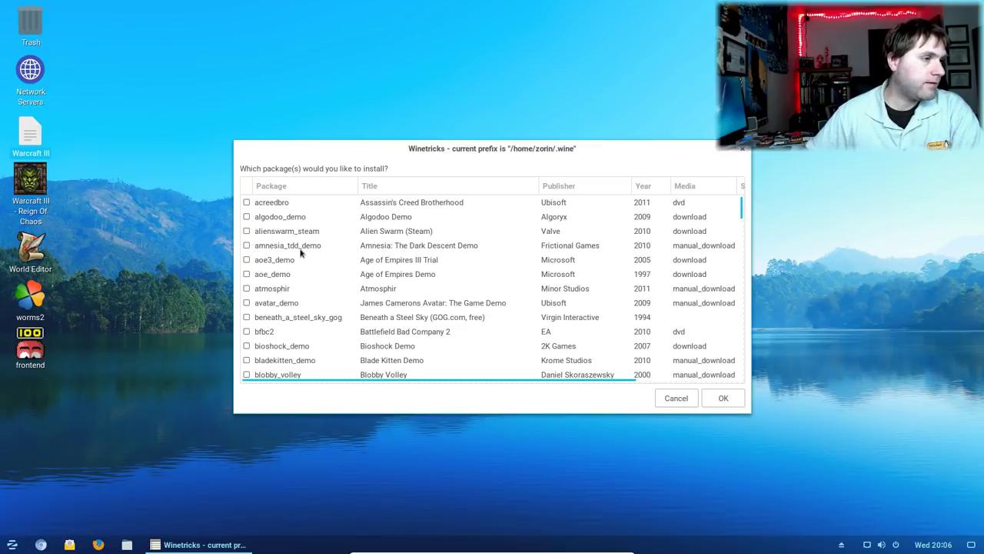
# - Look through the Winetricks list of installable games for Warcraft III, and cancel the package selection
pyautogui.scroll(-1, 300, 257)
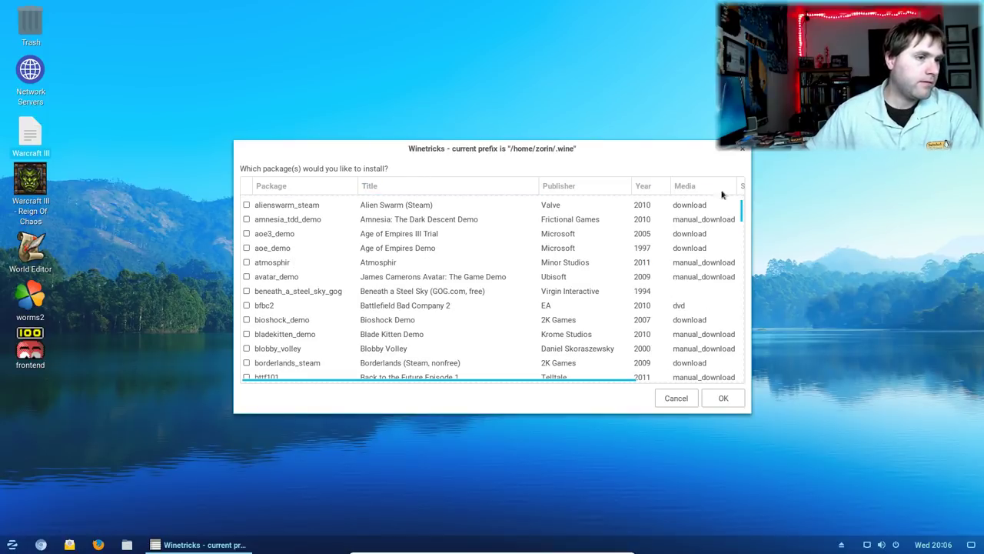
pyautogui.moveTo(739, 208); pyautogui.dragTo(744, 389)
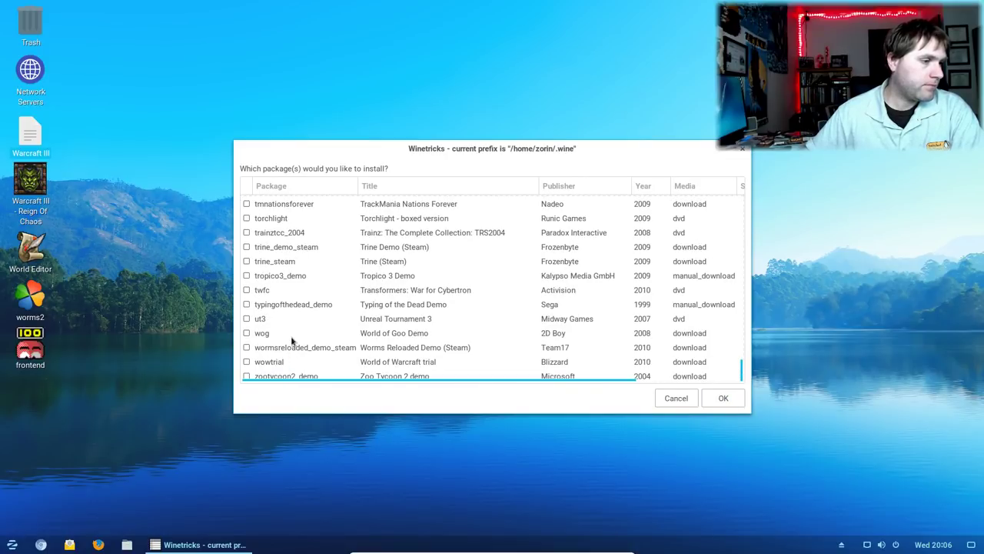
pyautogui.scroll(10, 308, 261)
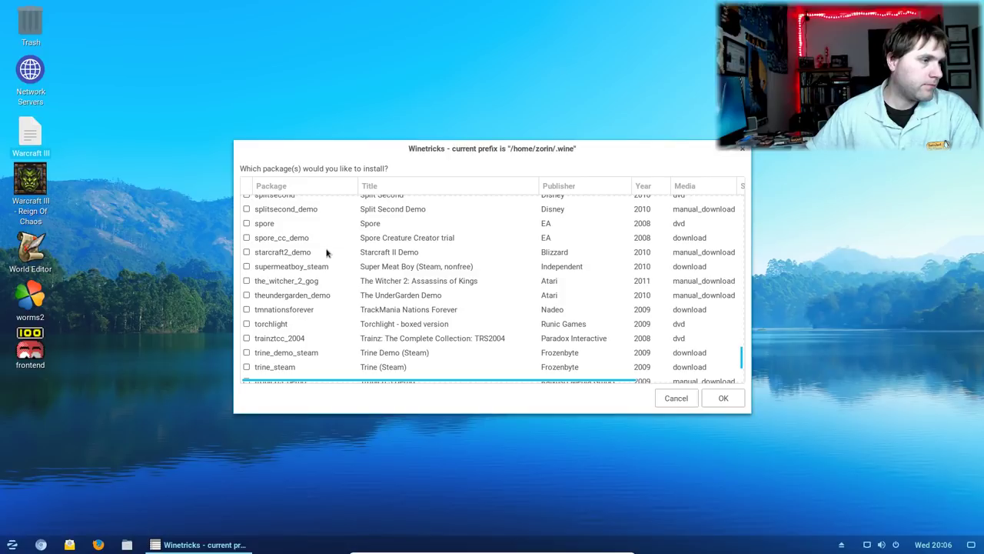
pyautogui.scroll(3, 323, 219)
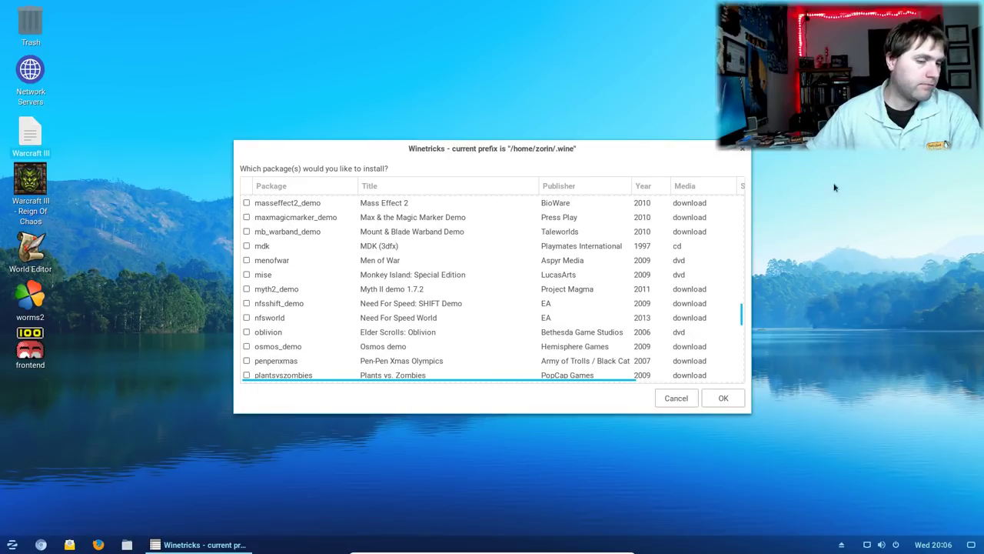
pyautogui.click(677, 398)
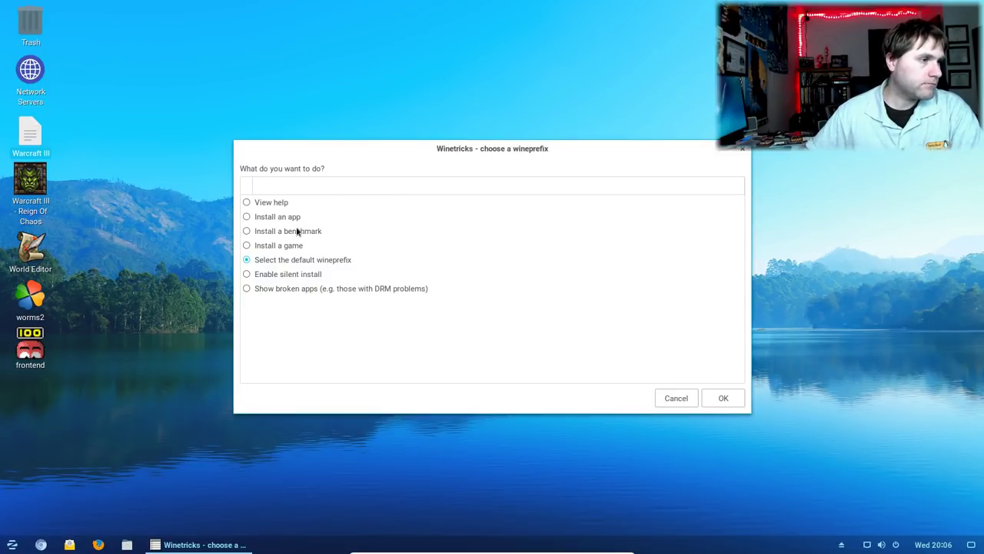
# - Browse the packages offered by the Install an app option, cancel the selection, and close Winetricks
pyautogui.click(246, 217)
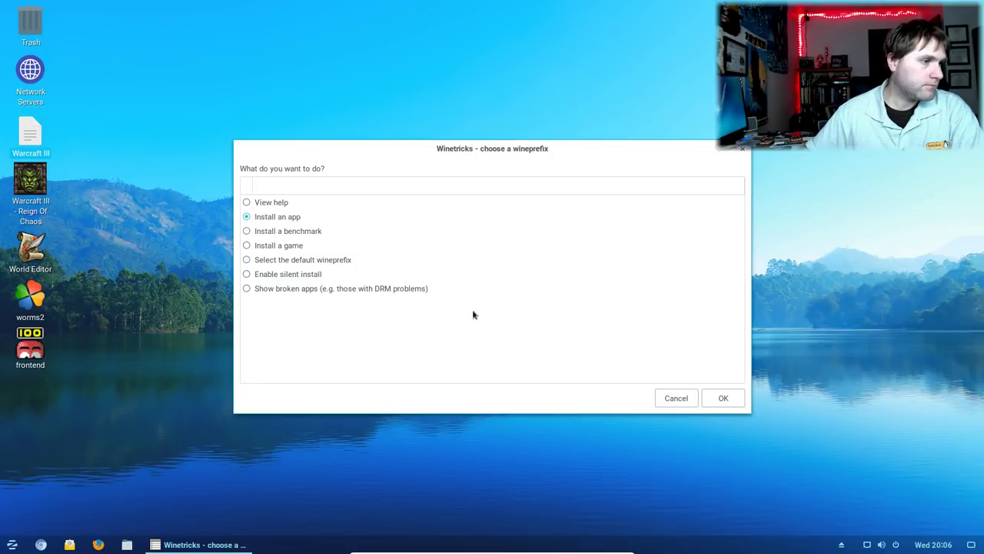
pyautogui.click(713, 400)
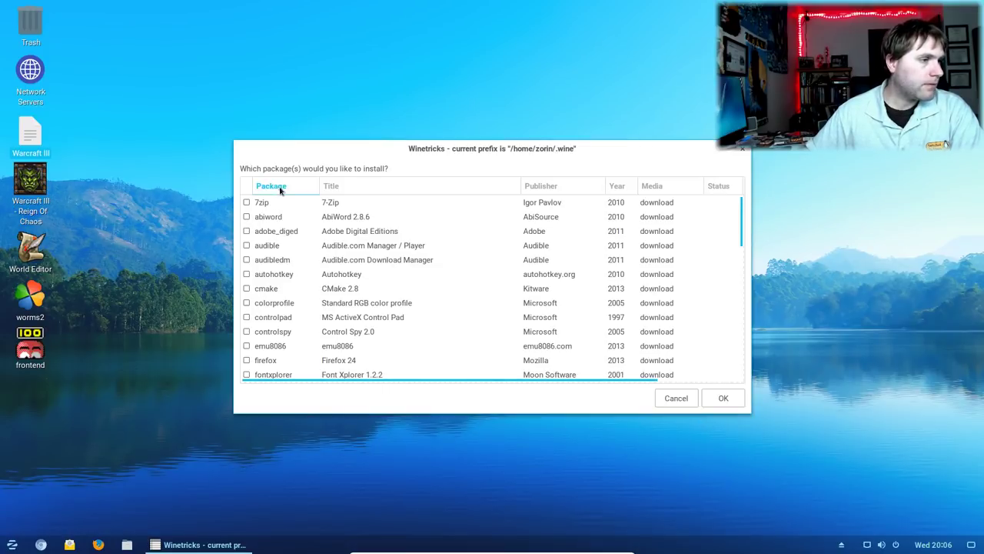
pyautogui.moveTo(740, 216); pyautogui.dragTo(740, 176)
pyautogui.scroll(-2, 728, 384)
pyautogui.click(661, 398)
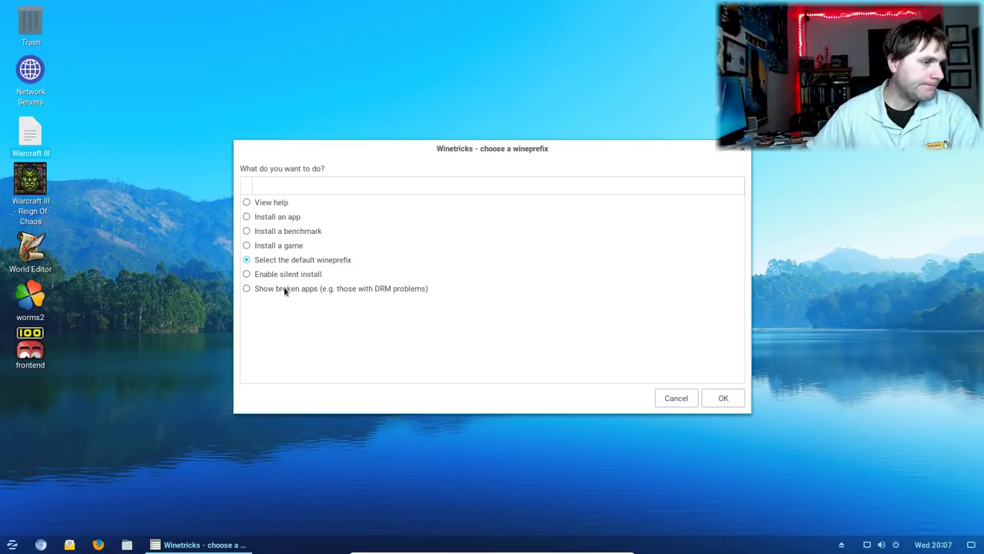
pyautogui.click(682, 398)
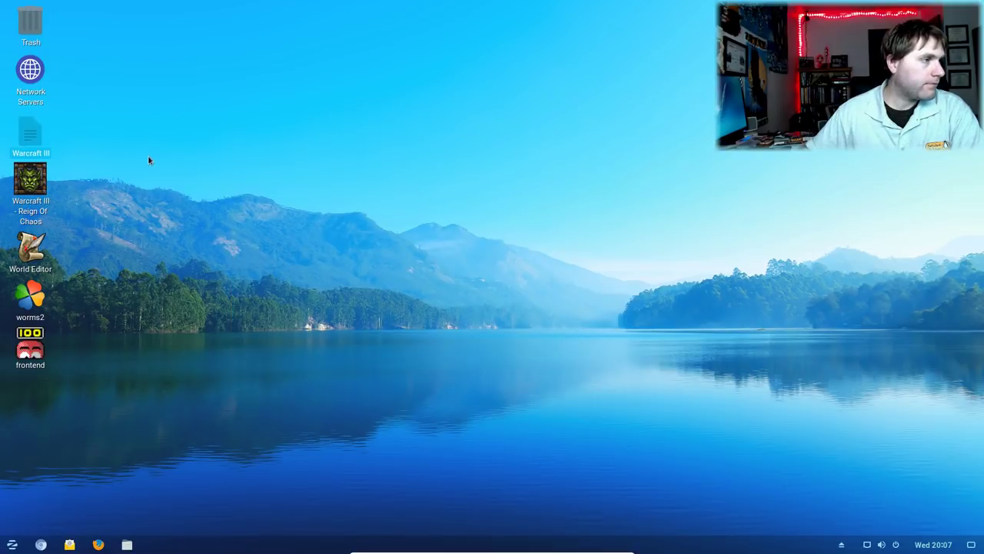
# - Open the Warcraft III disc from the desktop and try to eject it, dismissing the resulting dialog
pyautogui.doubleClick(33, 145)
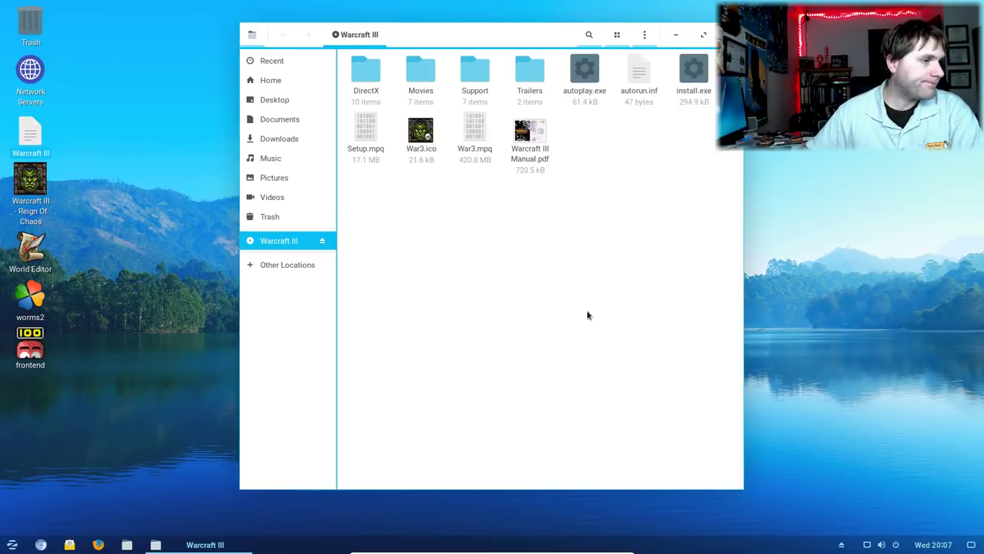
pyautogui.click(322, 241)
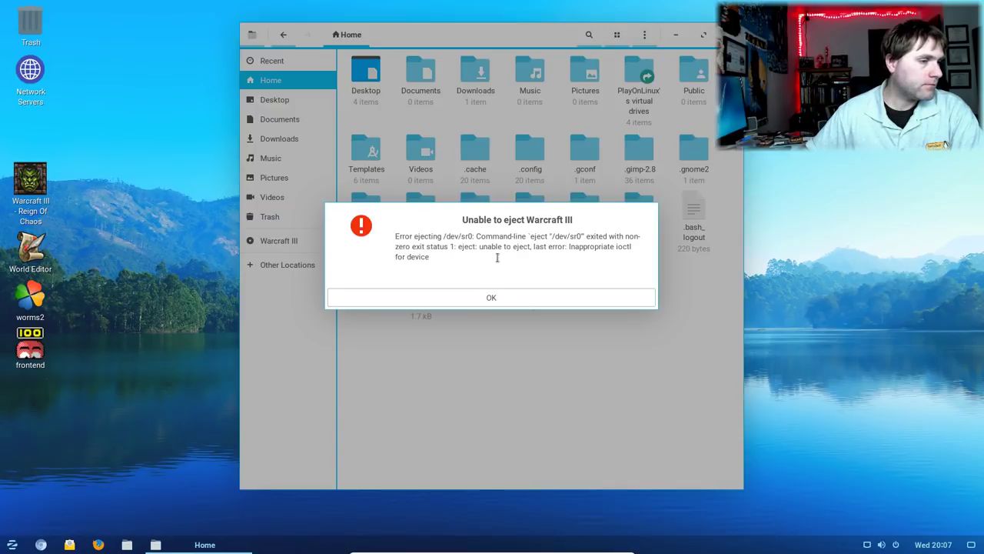
pyautogui.click(492, 297)
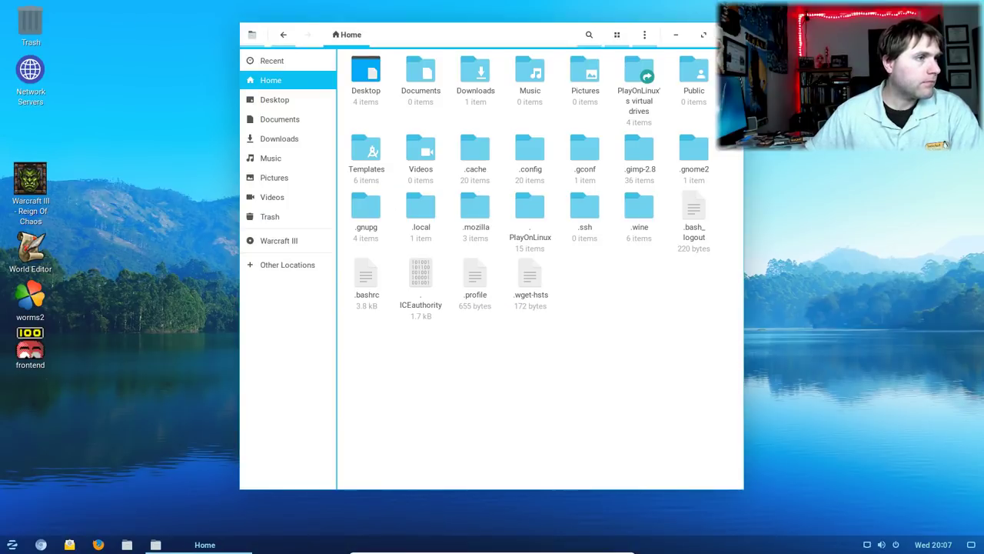
# - Reopen the Warcraft III disc in the file manager and run its install.exe
pyautogui.click(293, 243)
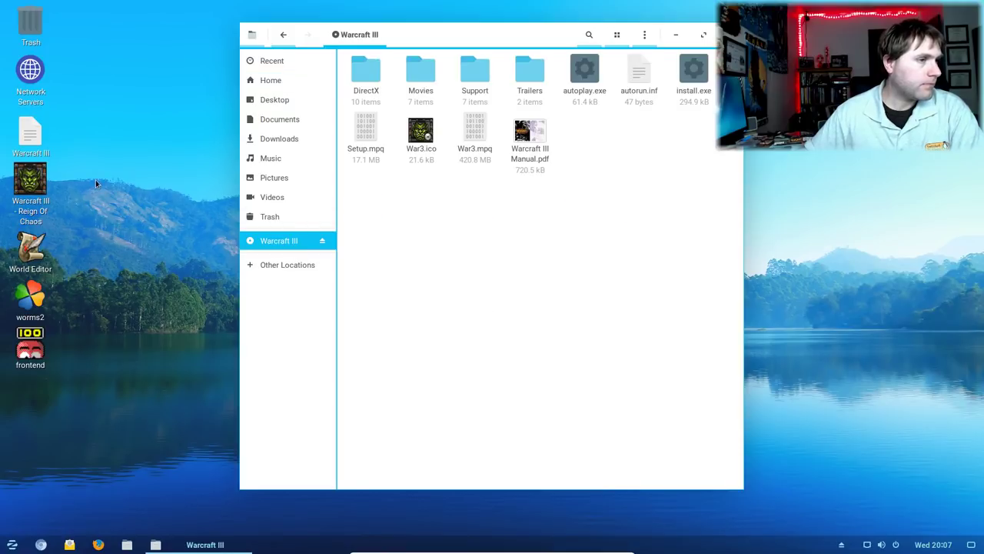
pyautogui.click(697, 73)
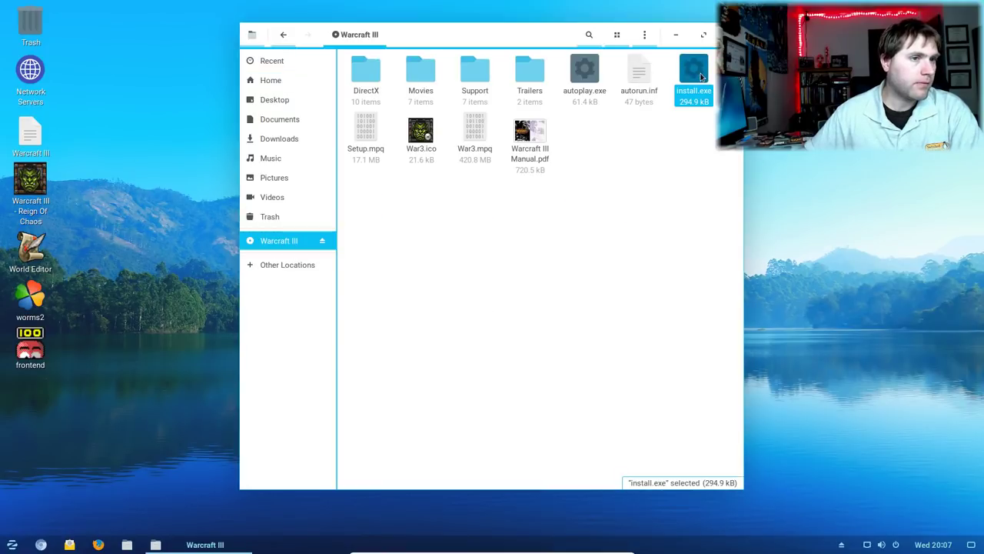
pyautogui.doubleClick(701, 76)
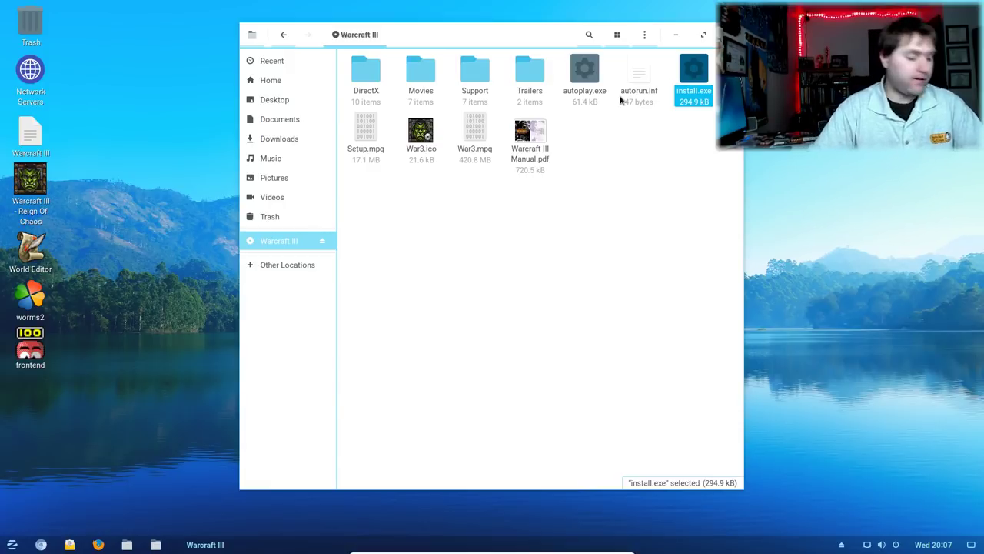
# - Open a terminal and try to reinstall Wine with "sudo apt install --reinstall wine", entering the account password
pyautogui.hotkey('ctrl', 'alt', 't')
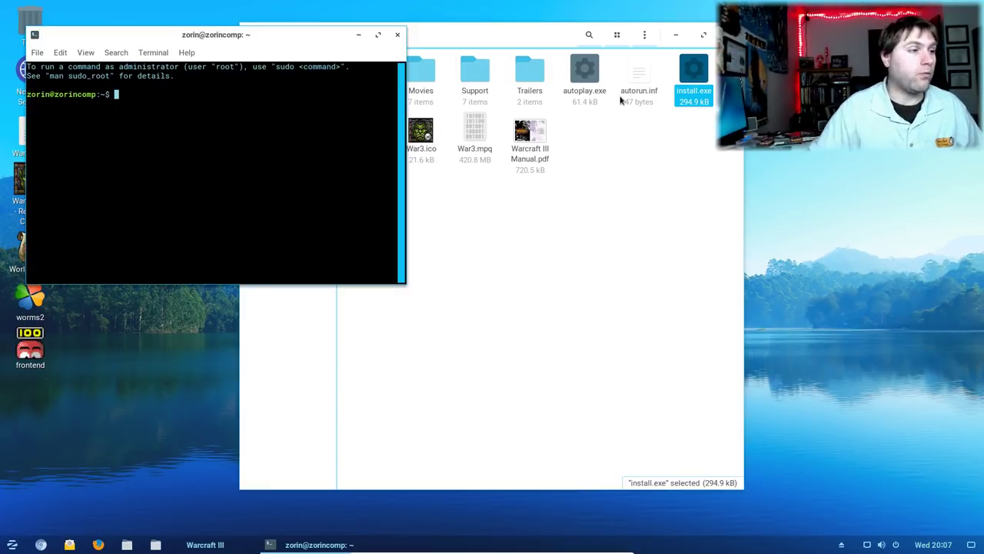
pyautogui.write('sudo a')
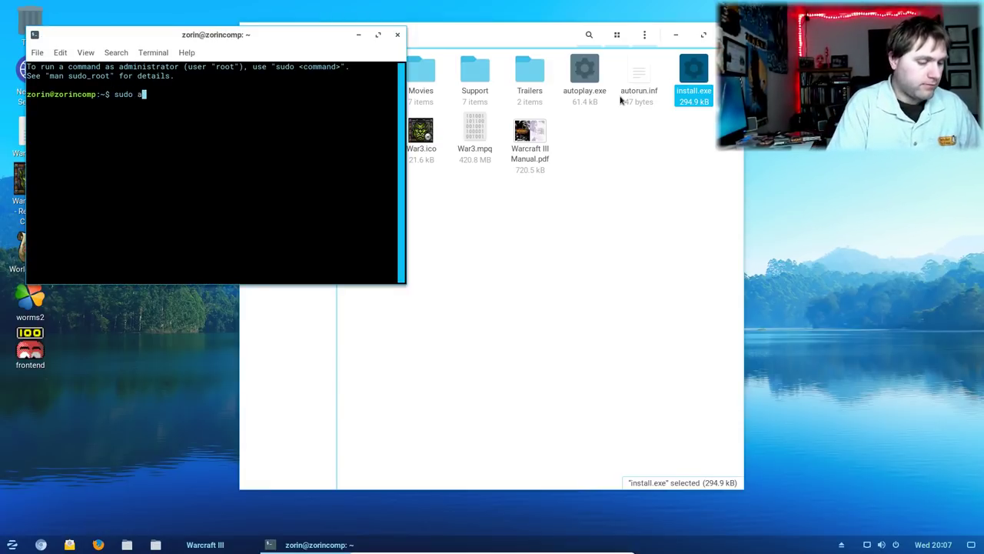
pyautogui.write('pt install win')
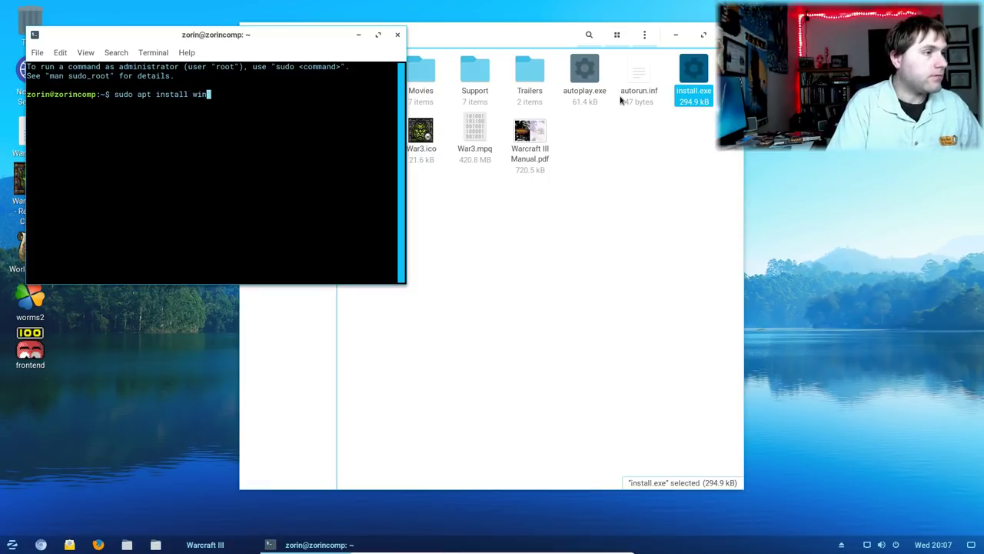
pyautogui.press('BackSpace')
pyautogui.press('BackSpace')
pyautogui.press('BackSpace')
pyautogui.write('--re')
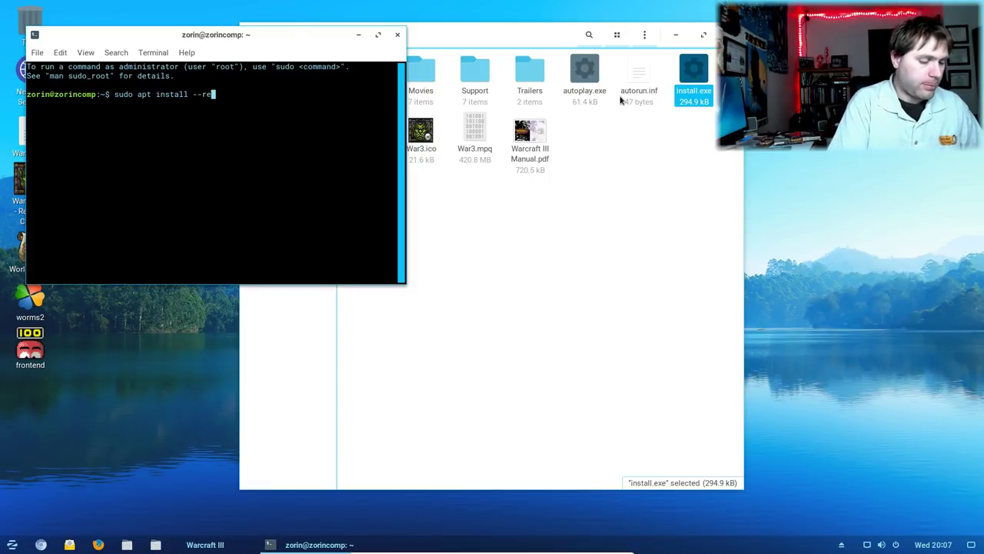
pyautogui.write('install wine')
pyautogui.press('Return')
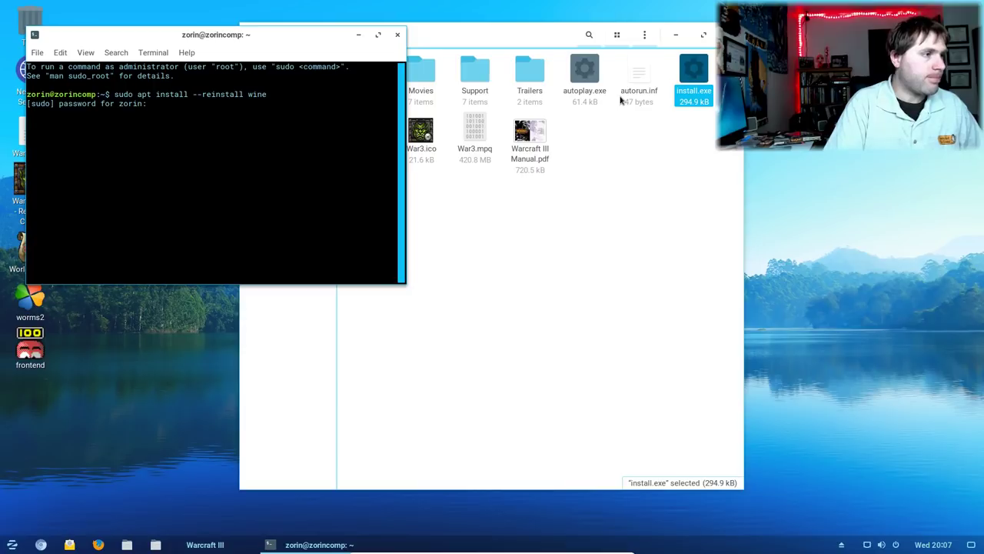
pyautogui.press('Return')
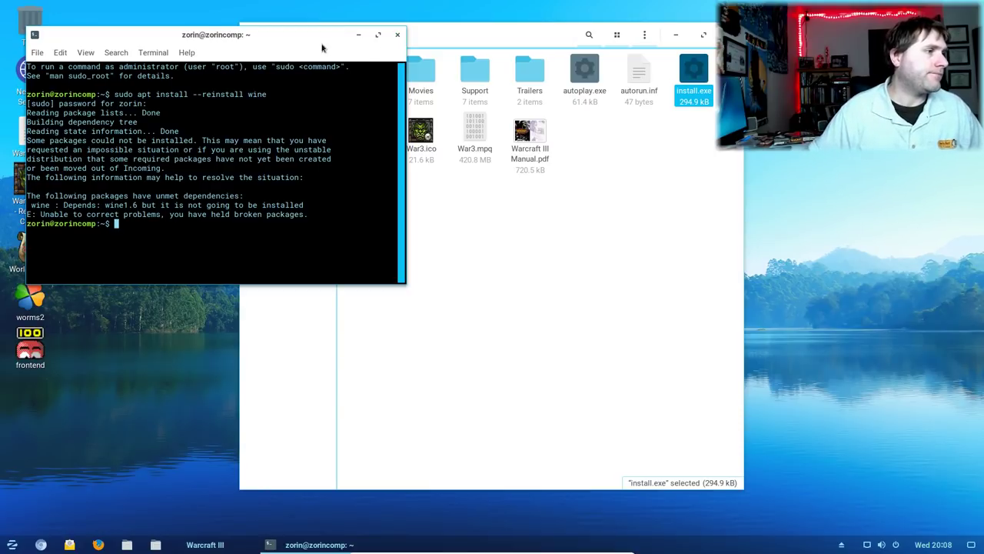
# - Exit the terminal session, move the Warcraft III file window clear of the webcam area, and close it
pyautogui.write('exit')
pyautogui.press('Return')
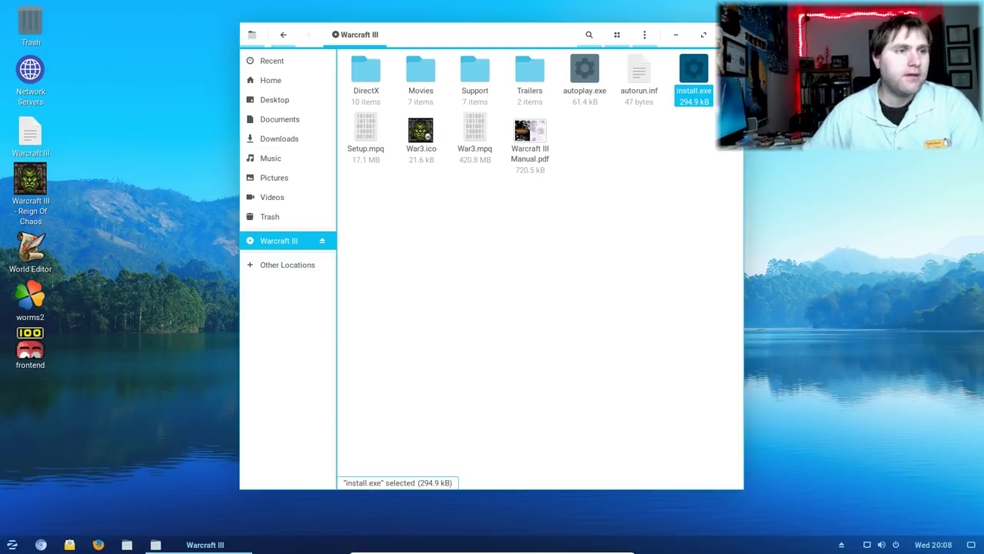
pyautogui.moveTo(742, 30); pyautogui.dragTo(673, 69)
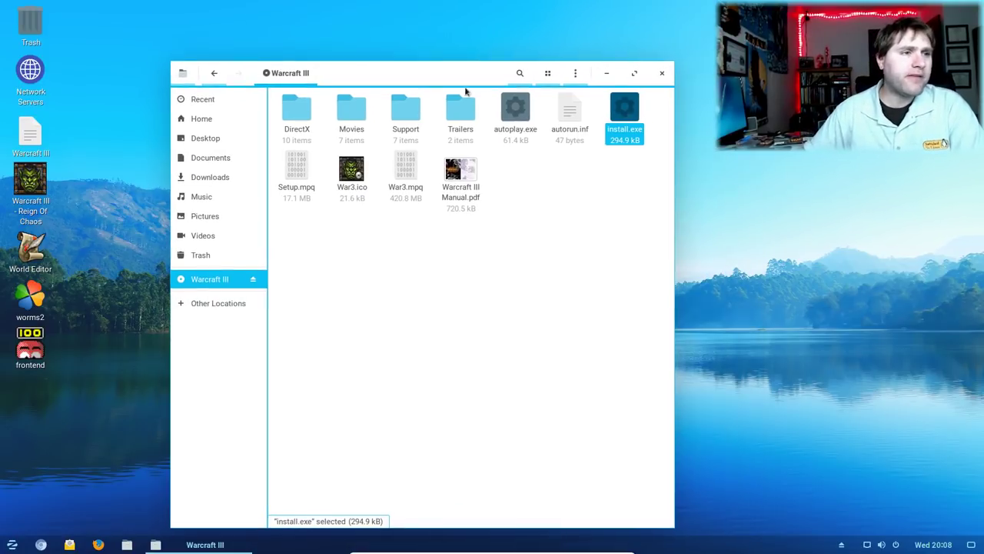
pyautogui.click(663, 74)
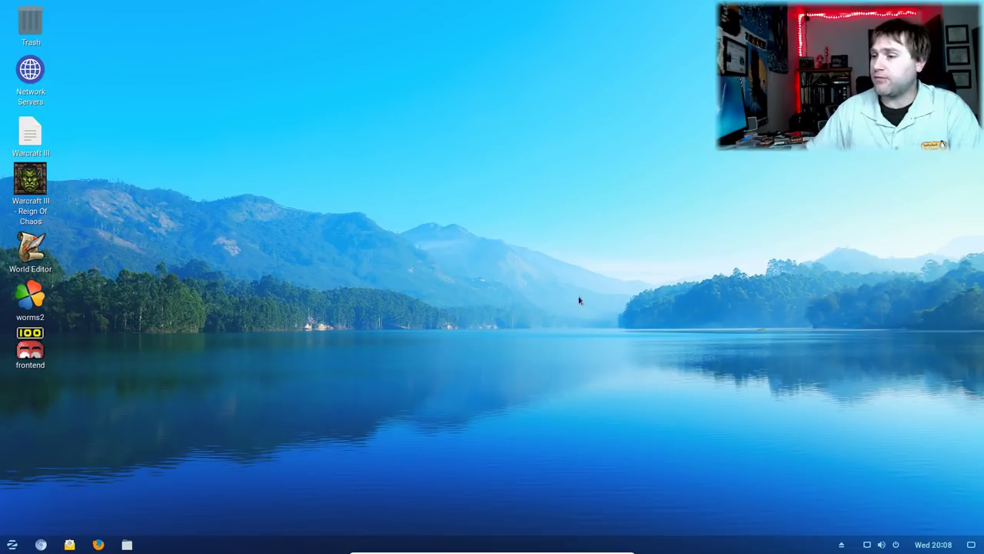